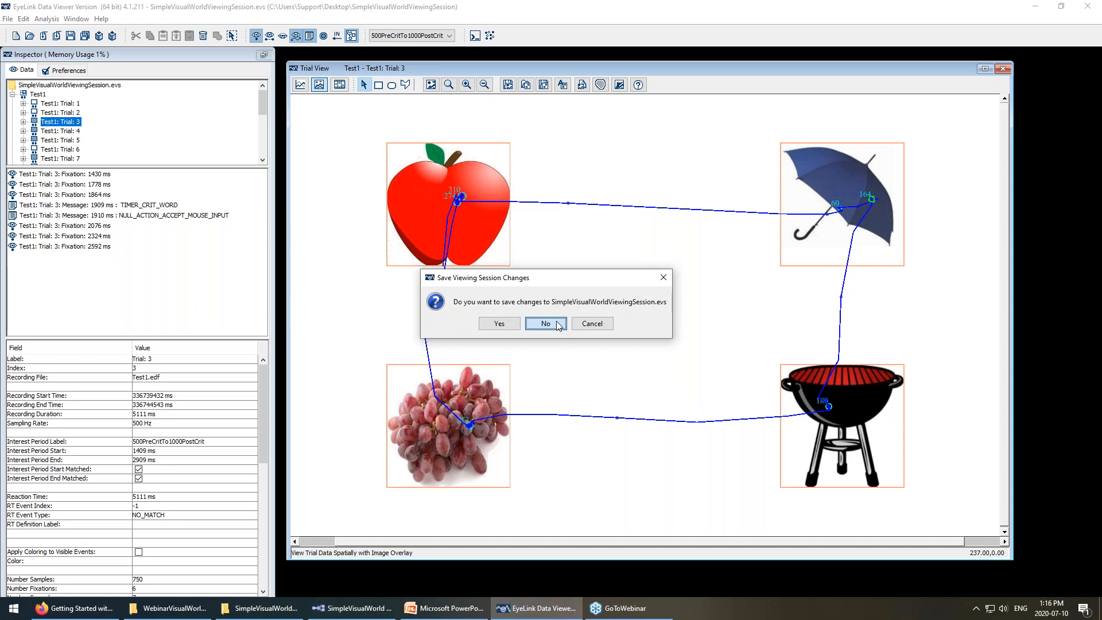
Discard changes to the SimpleVisualWorldViewingSession session, leaving an empty untitled session.
click(555, 319)
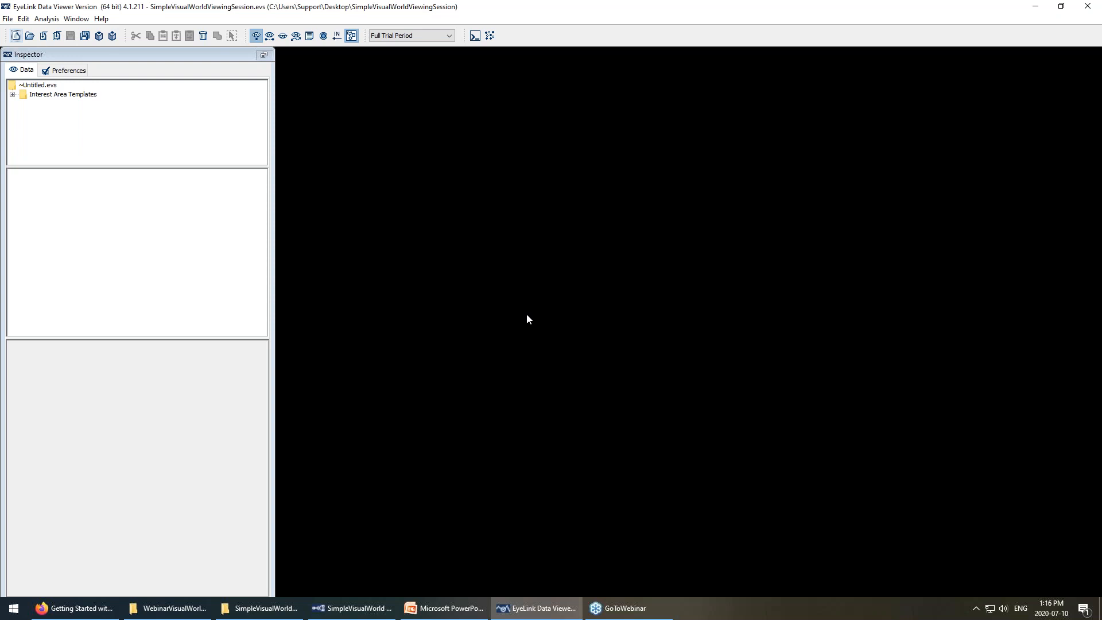
click(8, 19)
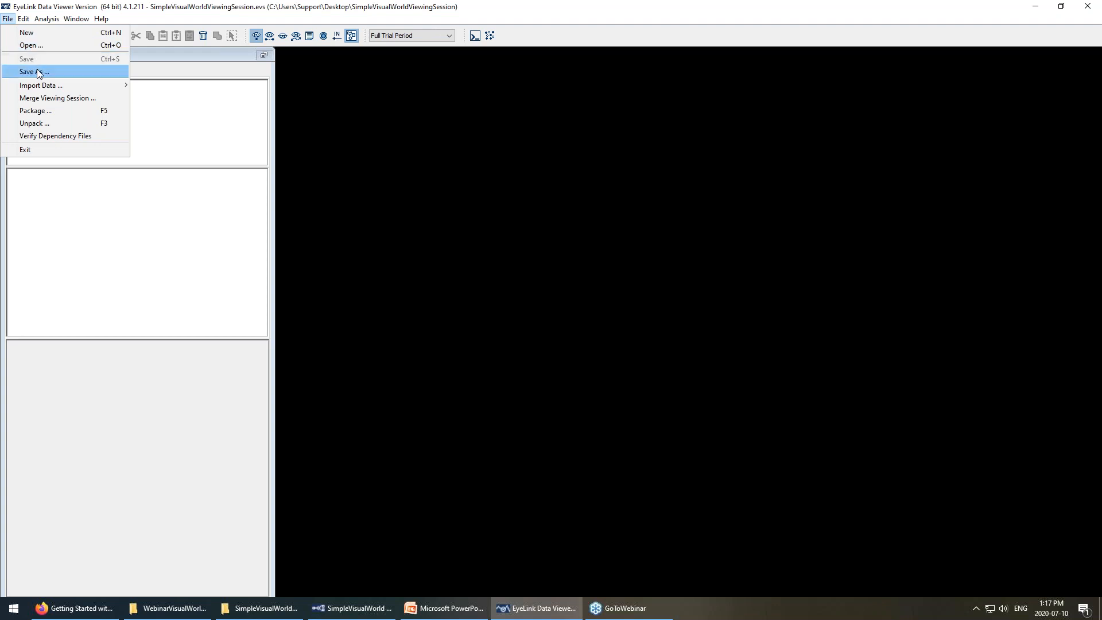
Start a multiple-EDF import from G:\Webinars\WebinarVisualWorldInDV\deployed\SimpleVisualWorld_deploy.
mouse_move(39, 88)
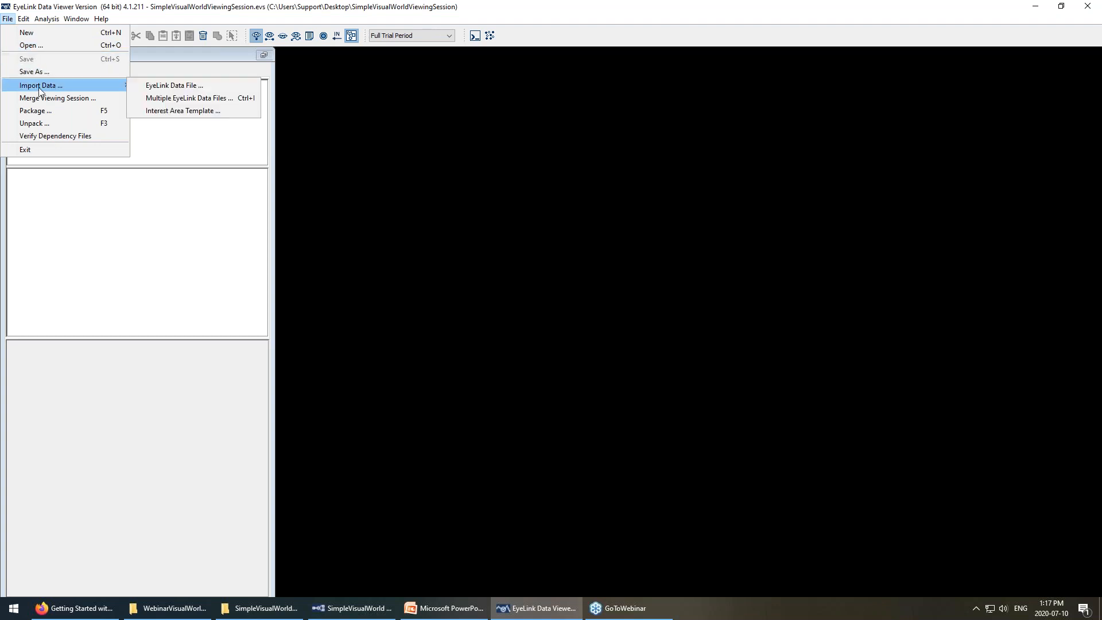
click(185, 101)
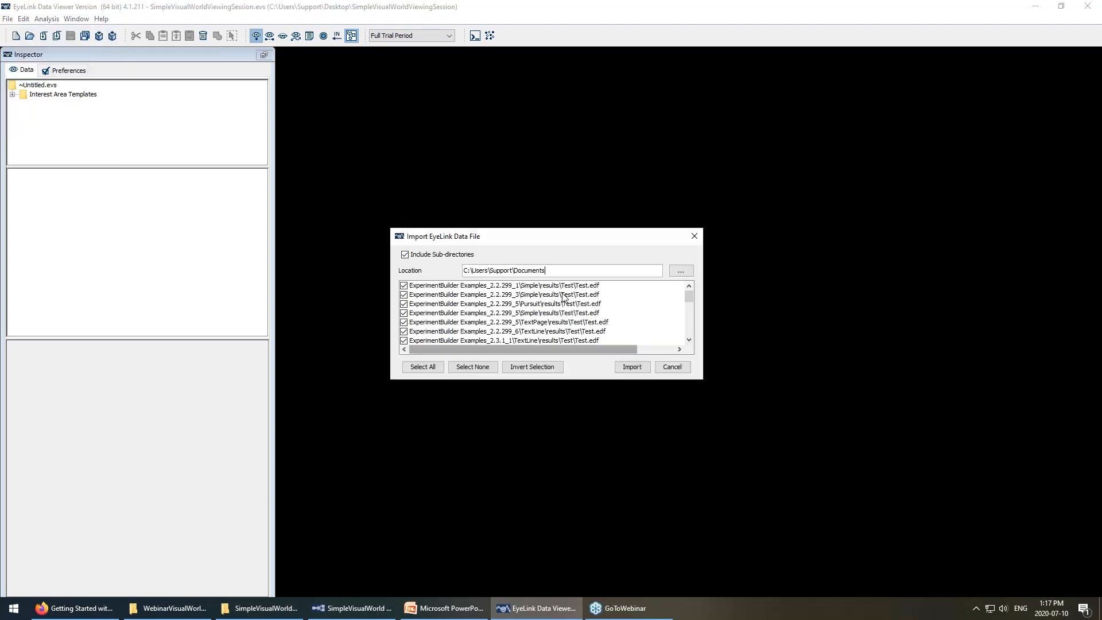
click(681, 271)
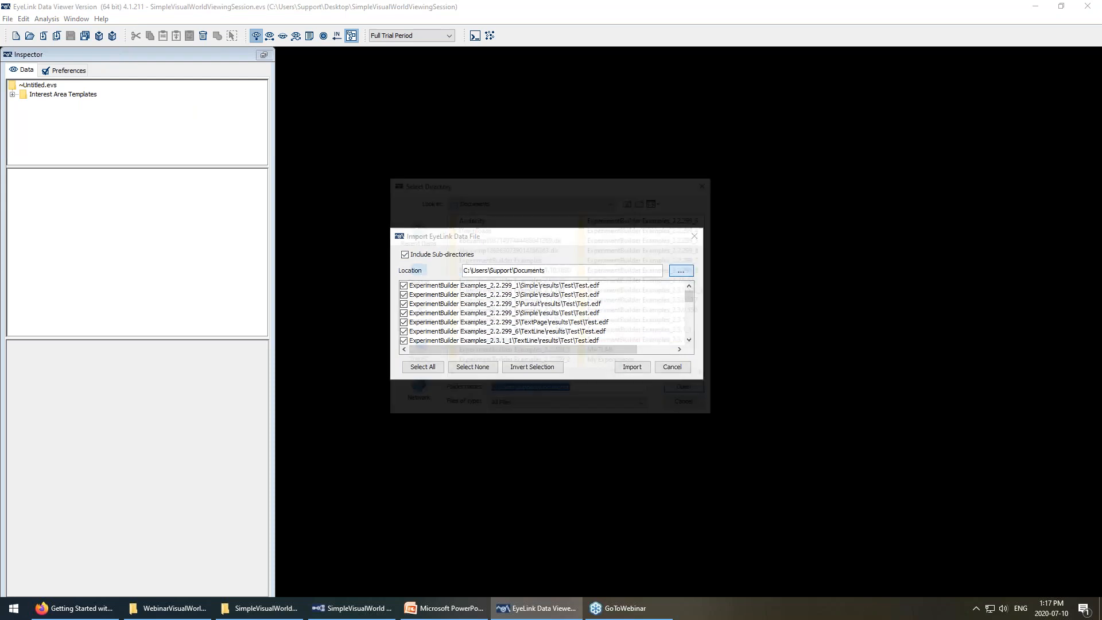
click(414, 351)
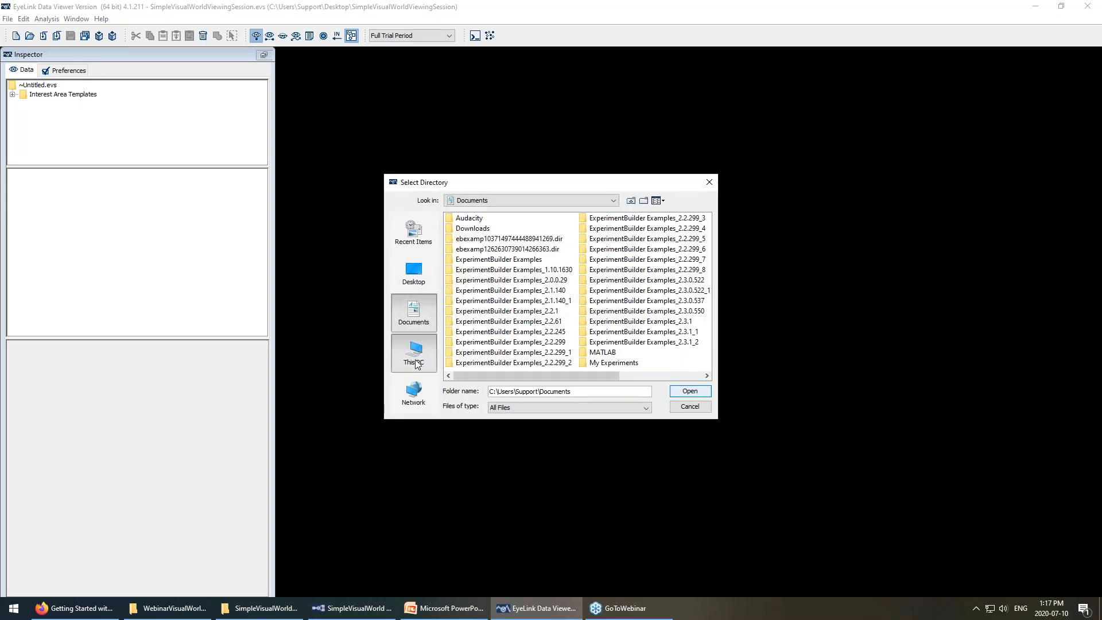
double_click(494, 332)
scroll(516, 336, down, 4)
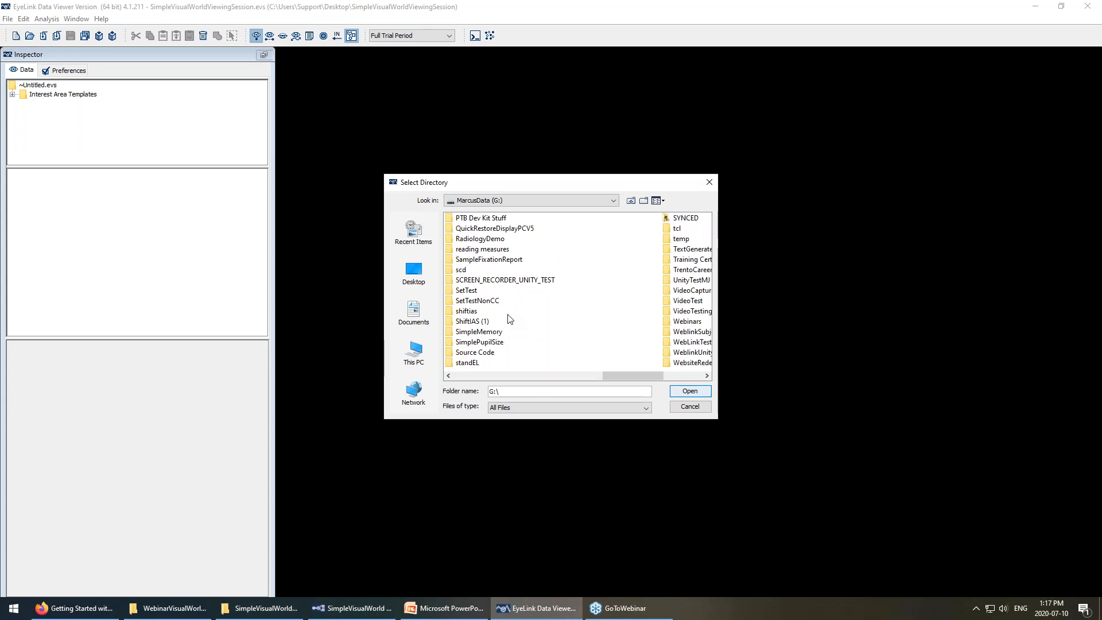
double_click(516, 321)
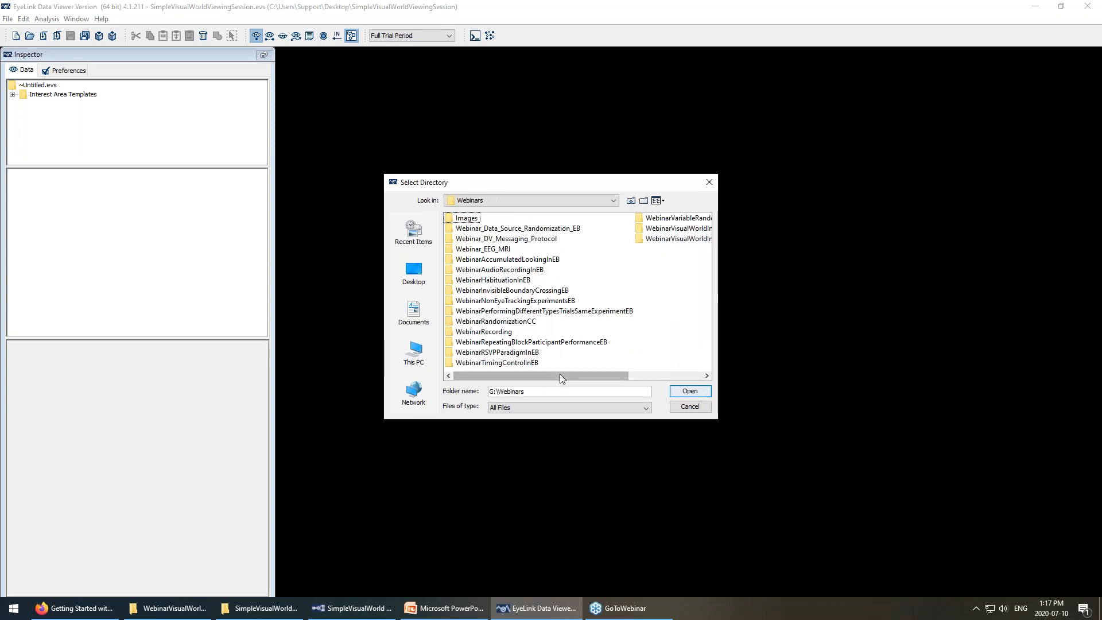
drag(560, 375, 666, 379)
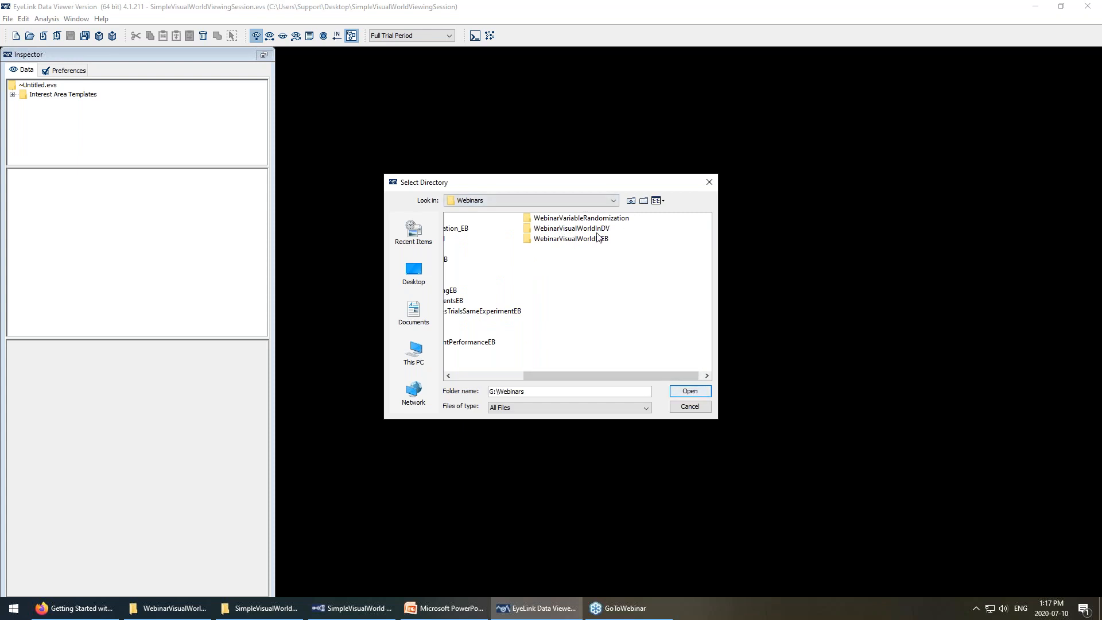
double_click(574, 228)
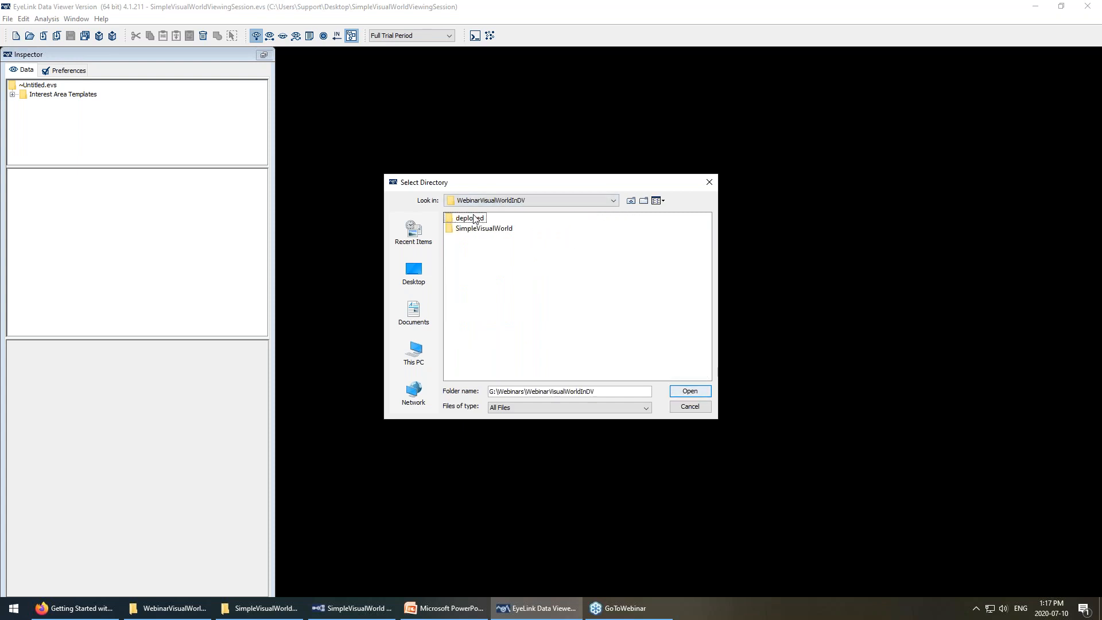
double_click(468, 219)
click(479, 219)
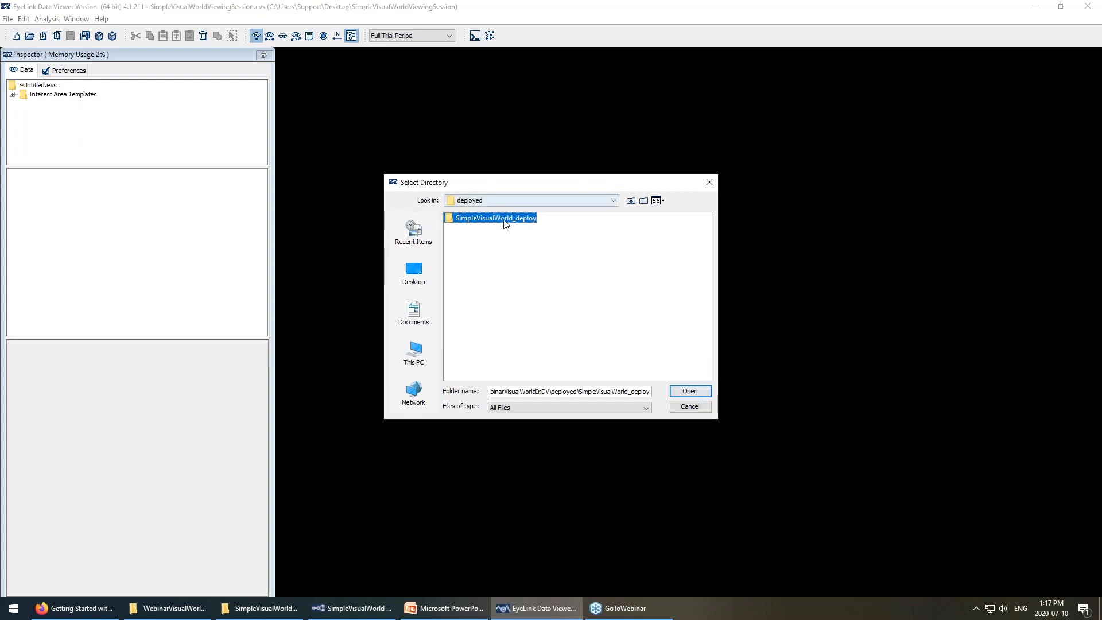
click(689, 391)
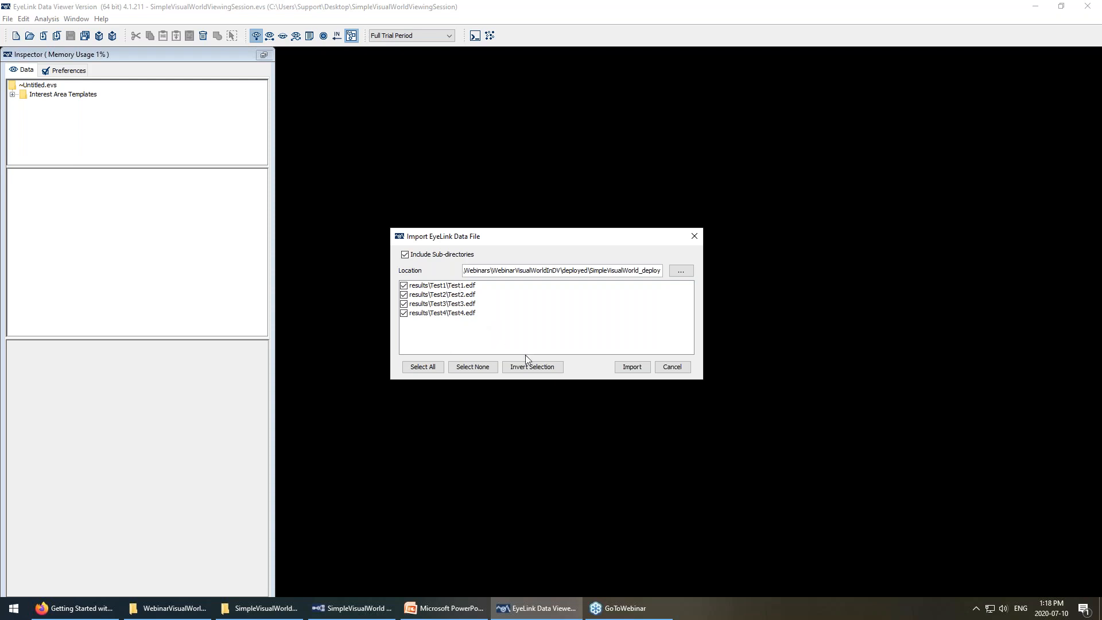
Keep all four files, Test1.edf through Test4.edf, checked for import.
click(411, 286)
click(404, 294)
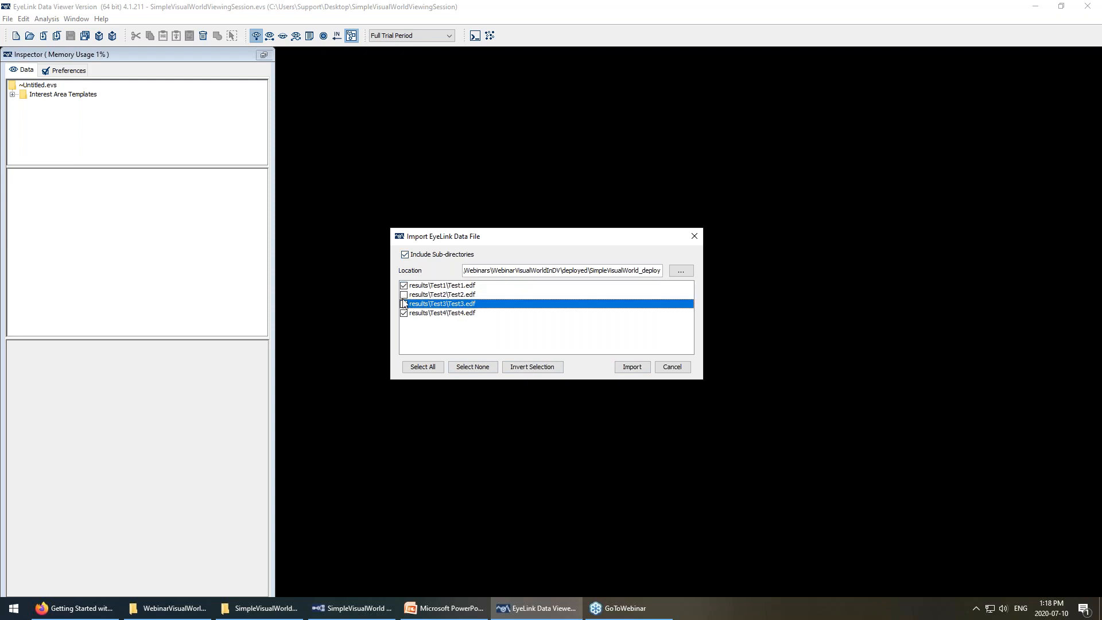
click(404, 294)
click(411, 303)
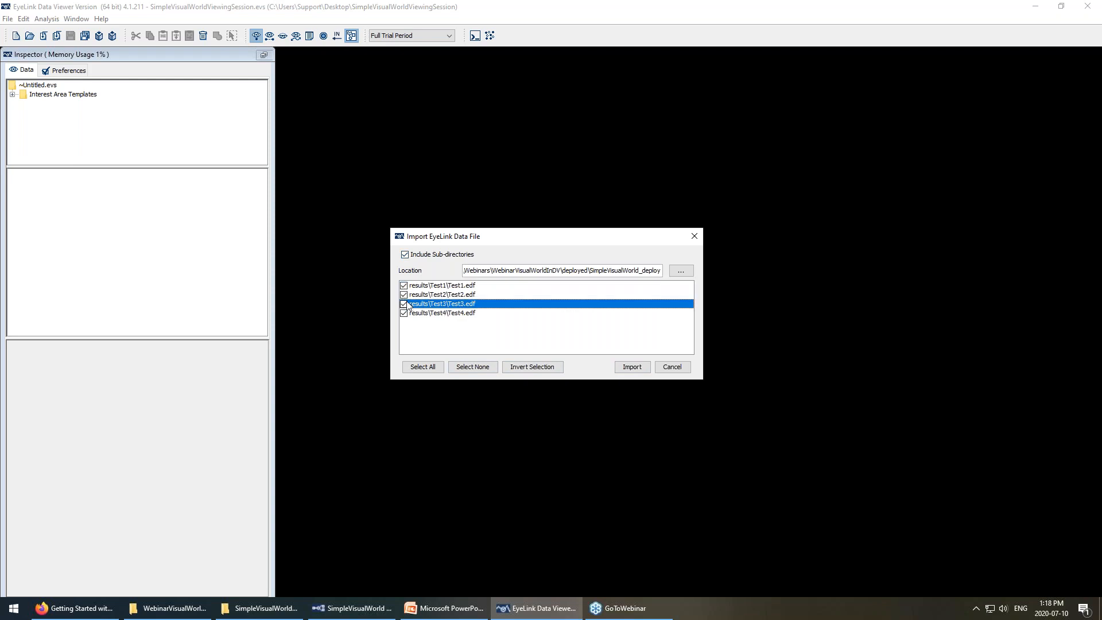
Import the four recordings and browse Test4's Trials 2 to 4.
click(631, 368)
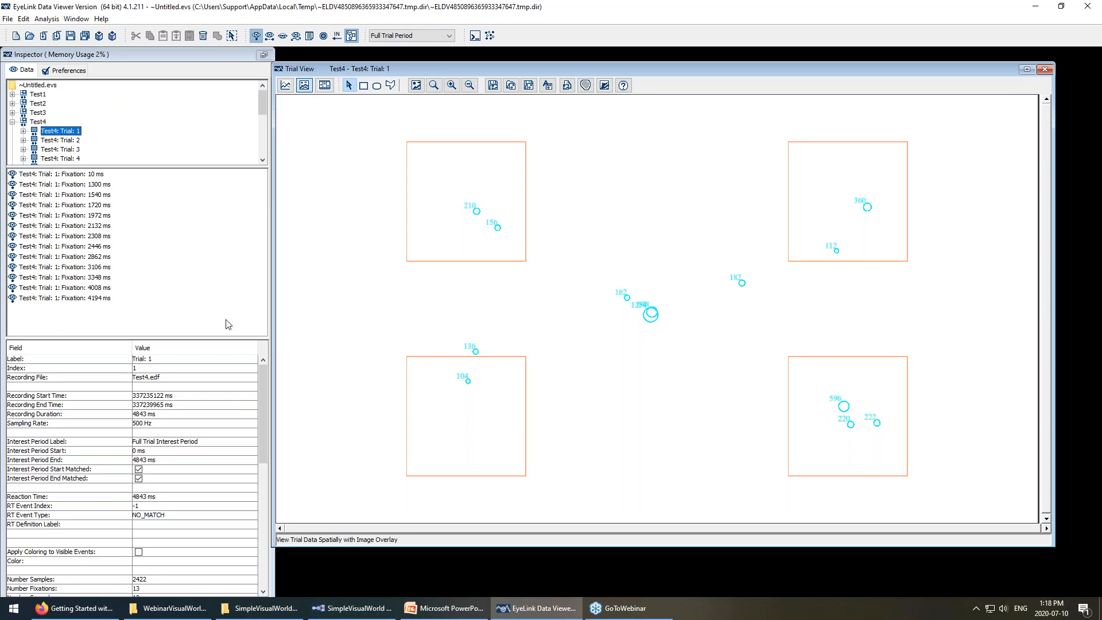
click(45, 141)
click(48, 150)
click(50, 158)
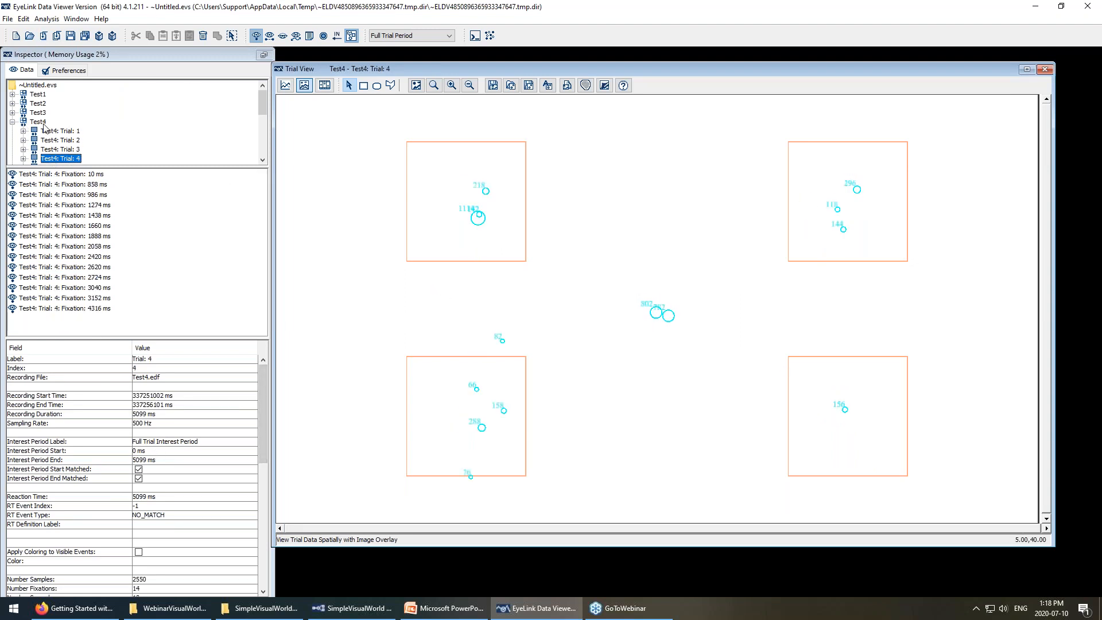
click(43, 124)
Expand Test3 and view its Trials 2, 3 and 4.
double_click(37, 113)
click(48, 103)
click(49, 113)
click(52, 122)
scroll(60, 132, up, 1)
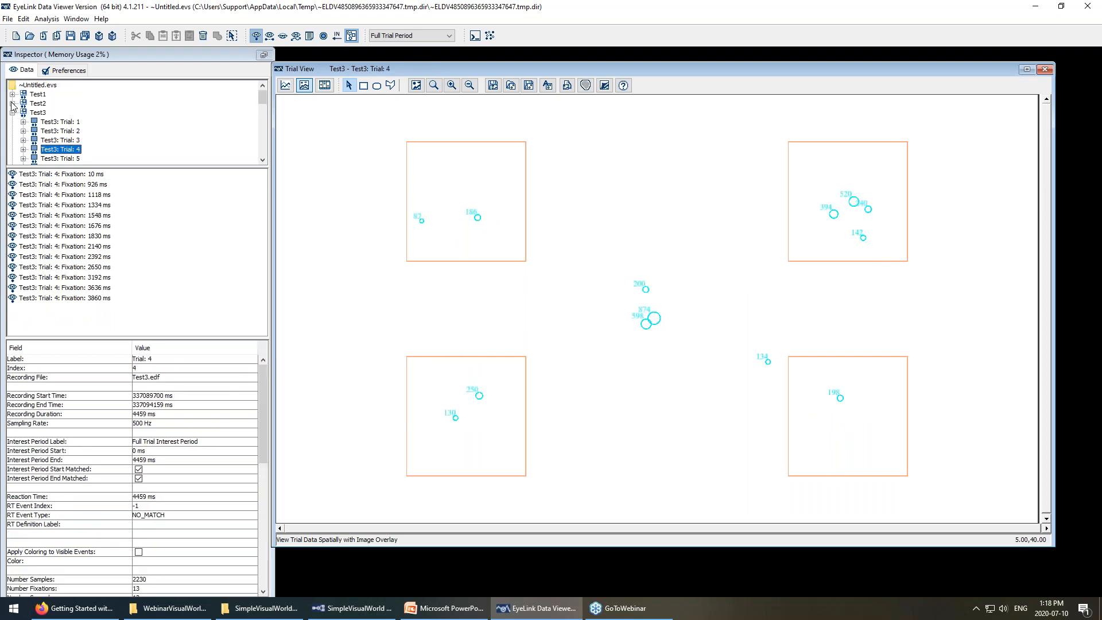
click(78, 131)
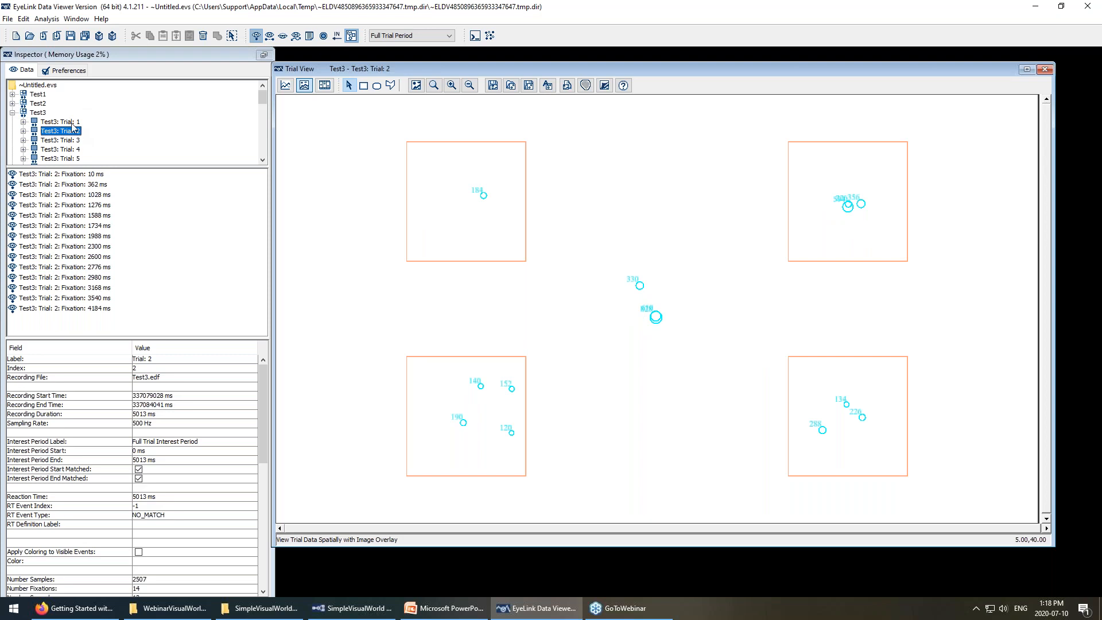
Expand Test2, view Trials 7, 5 and 4, and inspect the fixation starting at 2592 ms.
click(38, 104)
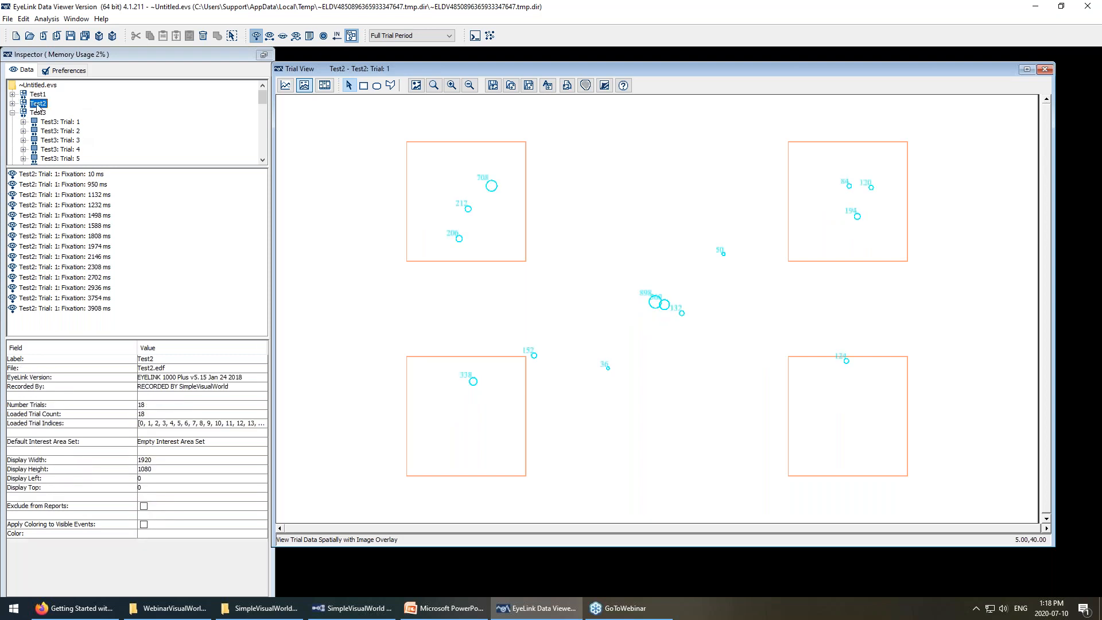
click(12, 104)
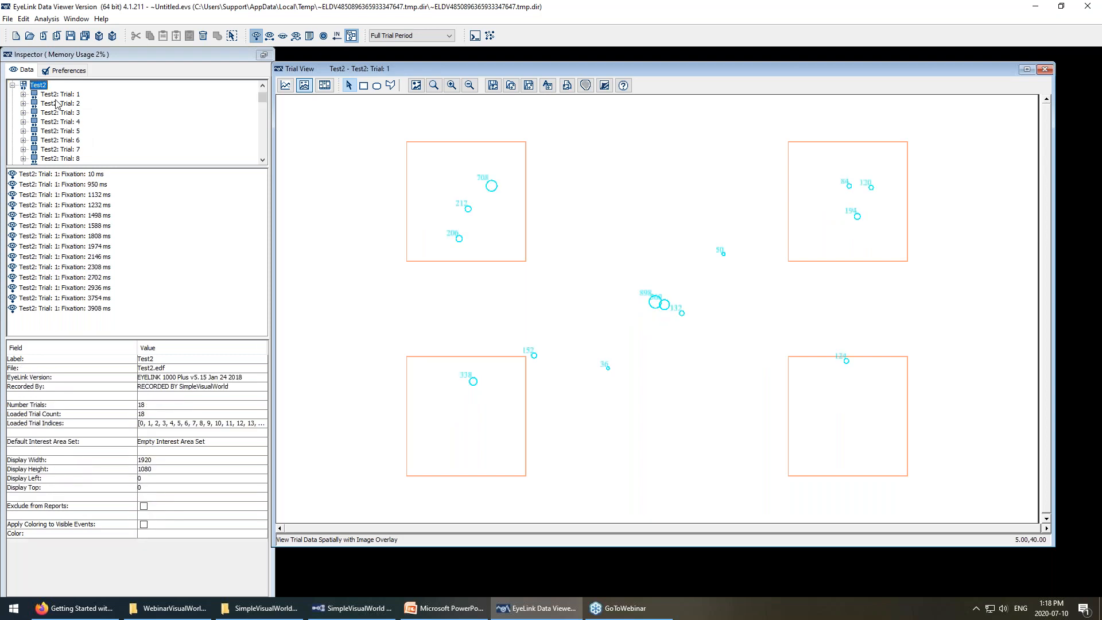
scroll(74, 137, down, 5)
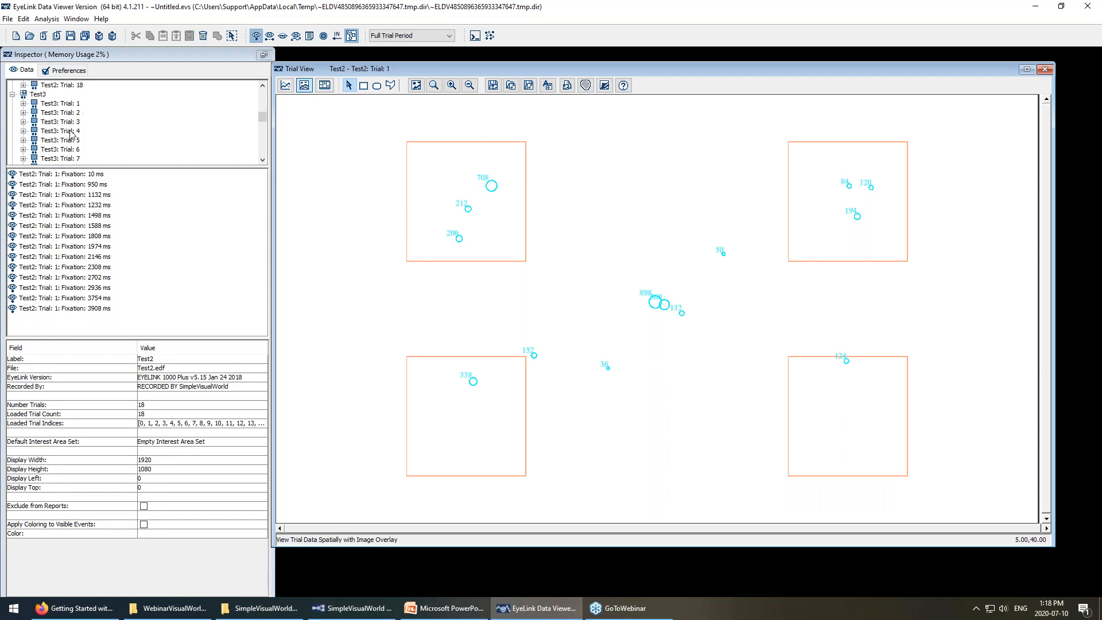
scroll(75, 124, up, 4)
click(75, 122)
click(69, 103)
click(67, 95)
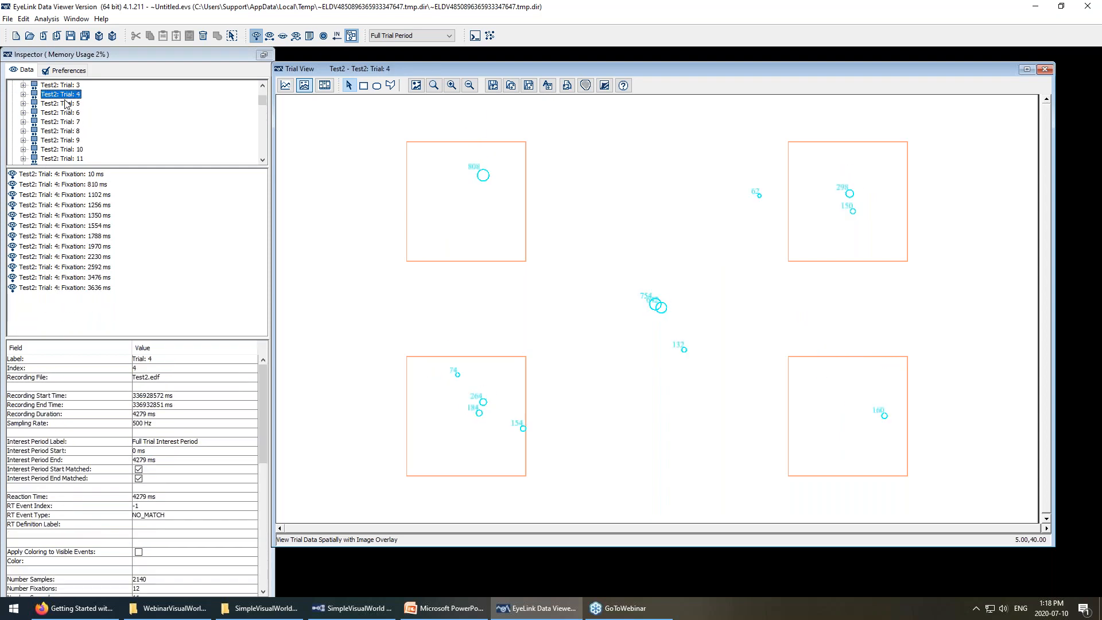
scroll(67, 124, up, 2)
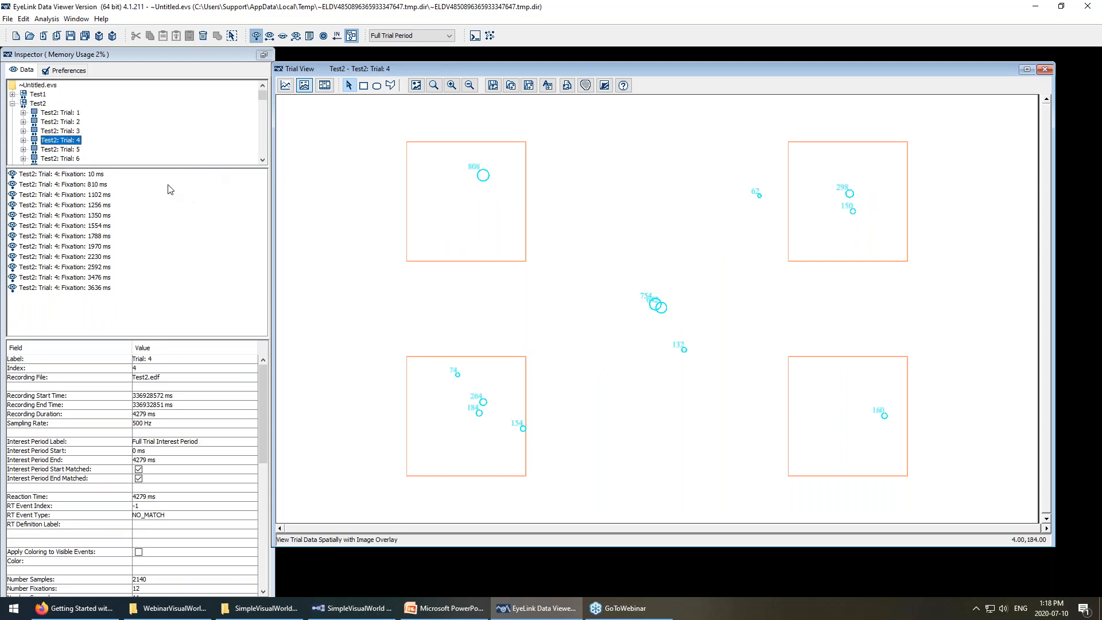
click(483, 179)
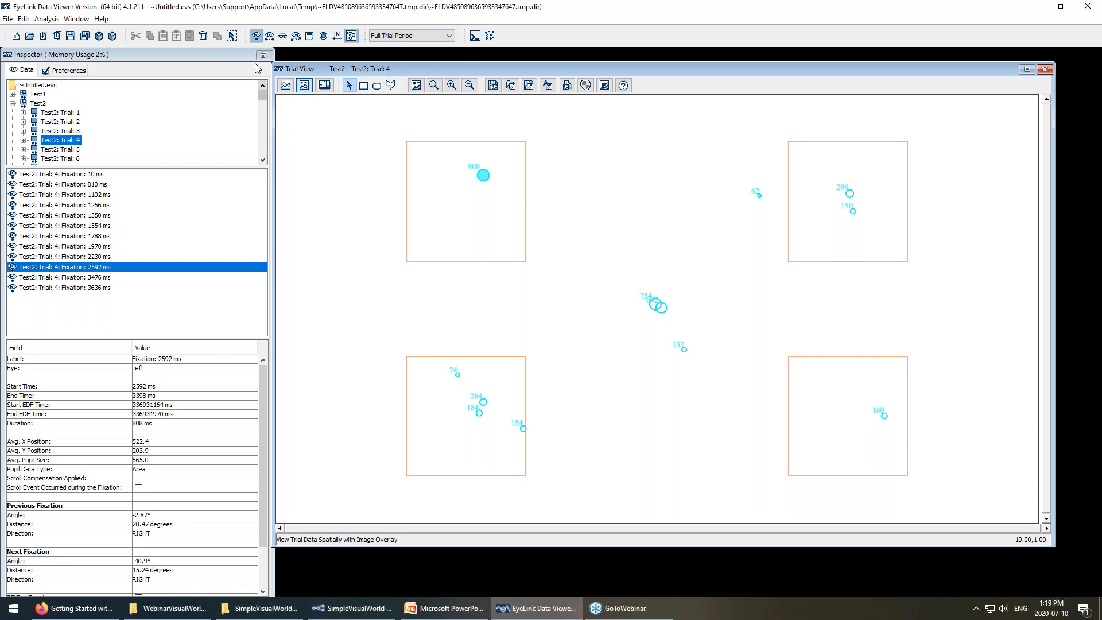
click(269, 37)
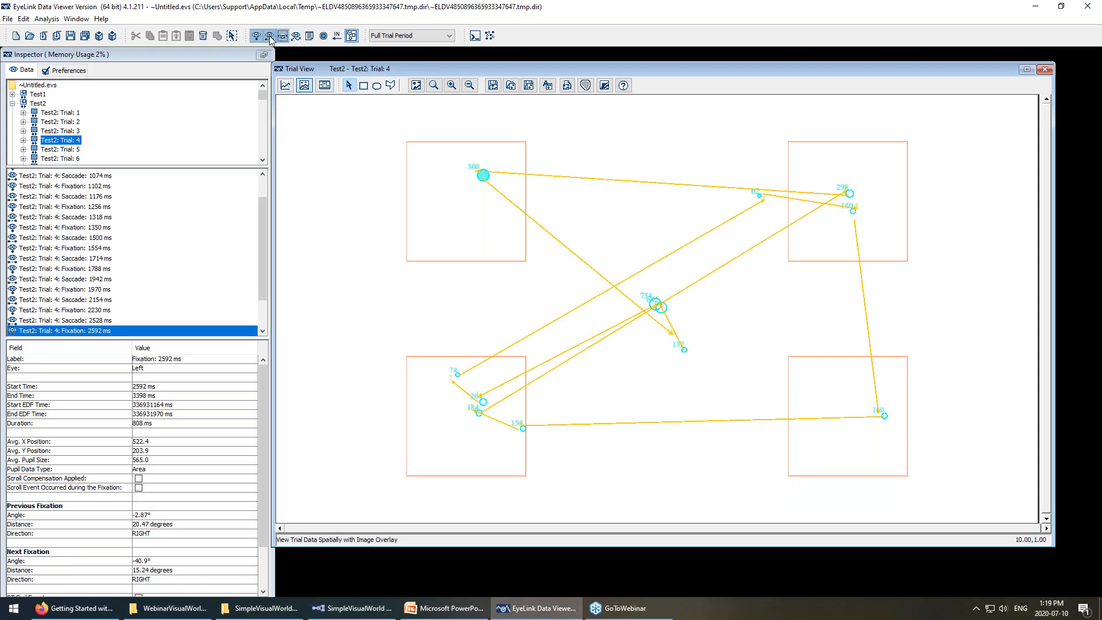
click(271, 38)
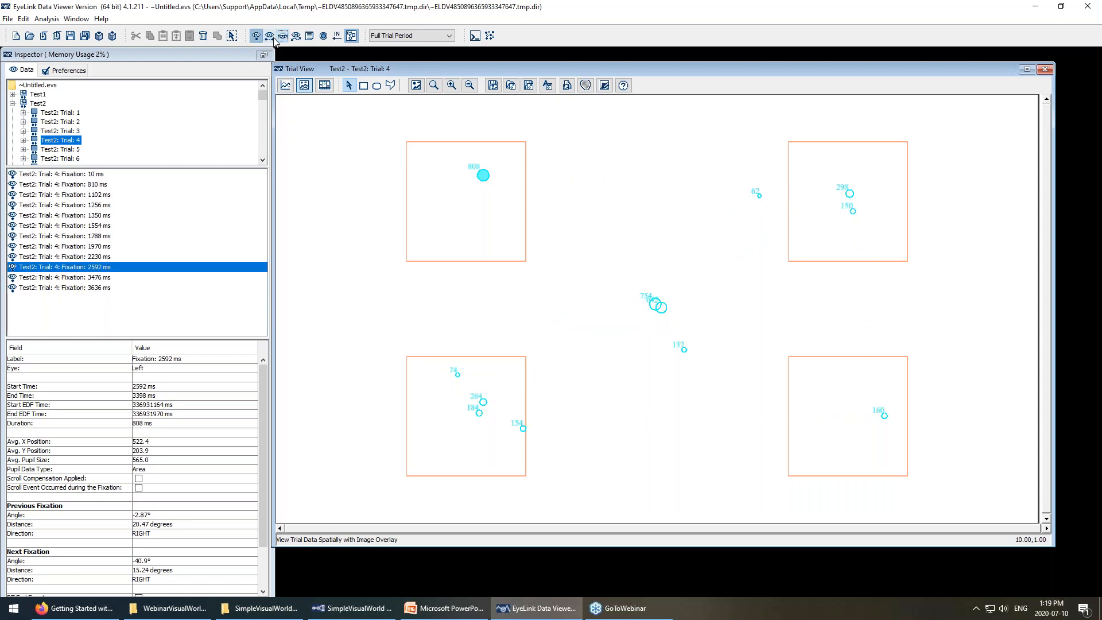
click(296, 36)
click(296, 37)
click(296, 36)
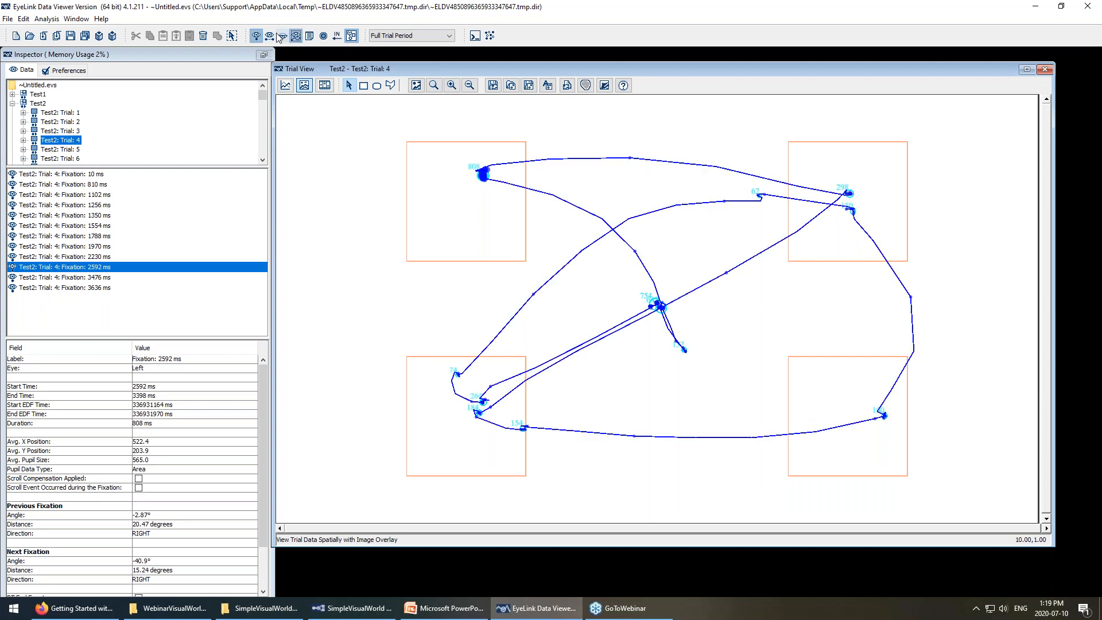
click(259, 35)
click(259, 36)
click(268, 36)
click(268, 36)
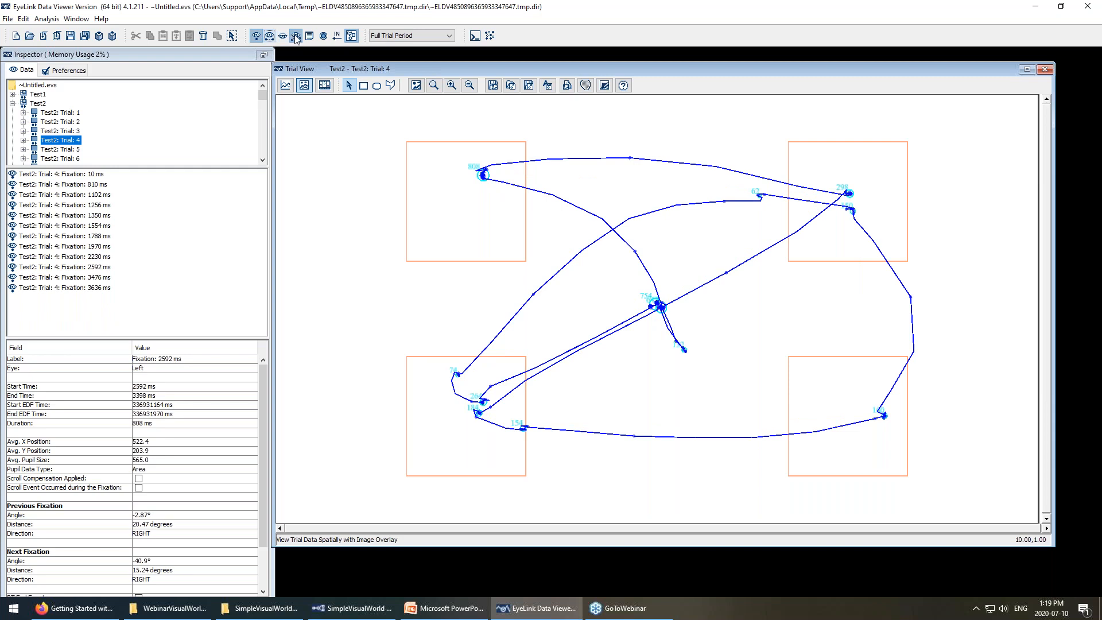
click(295, 36)
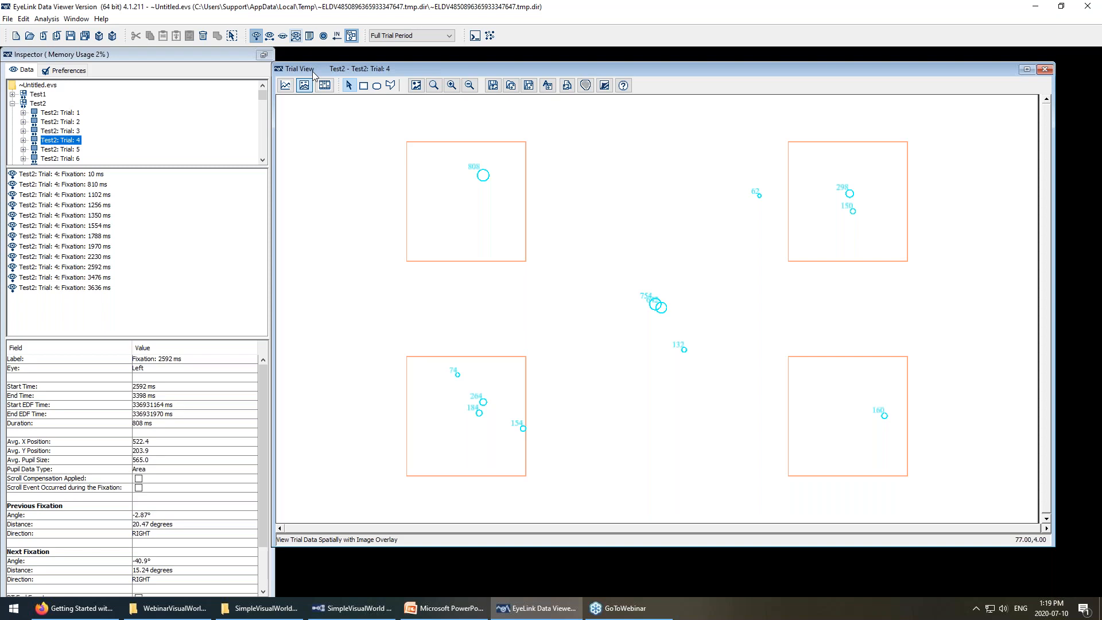
click(80, 132)
click(75, 121)
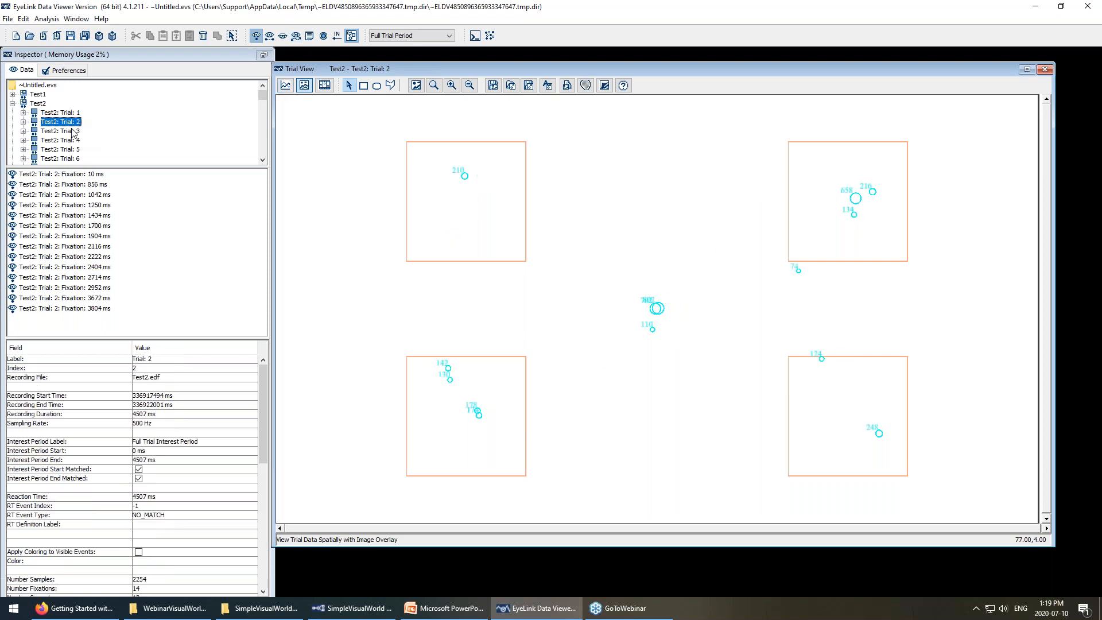
click(71, 140)
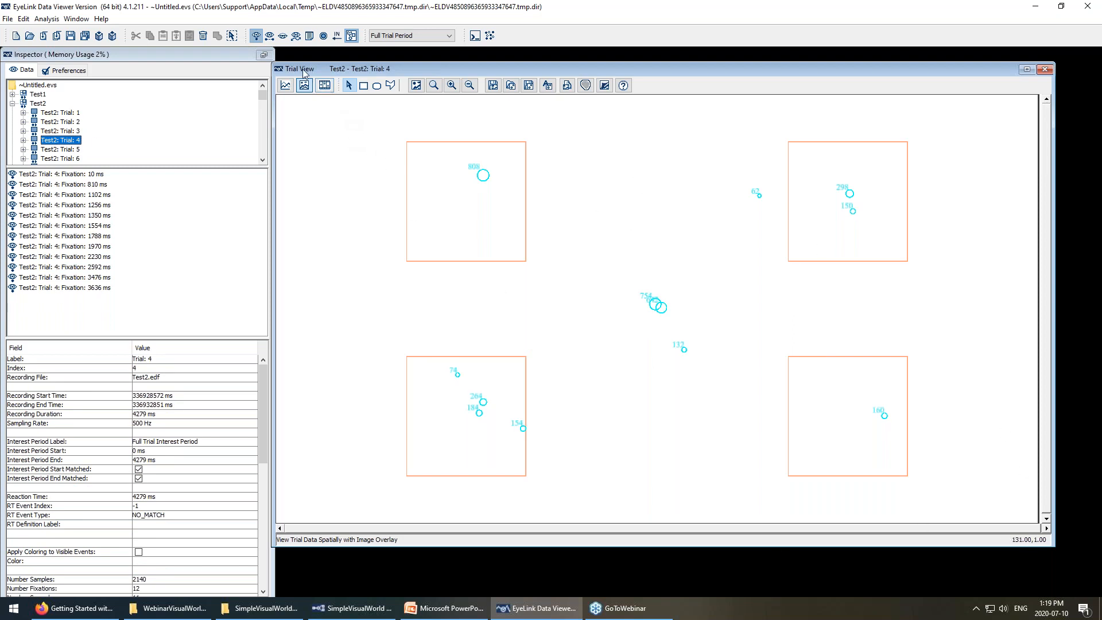
Try the temporal graph, spatial overlay and playback animation views, ending on Trial 4's temporal graph.
click(285, 85)
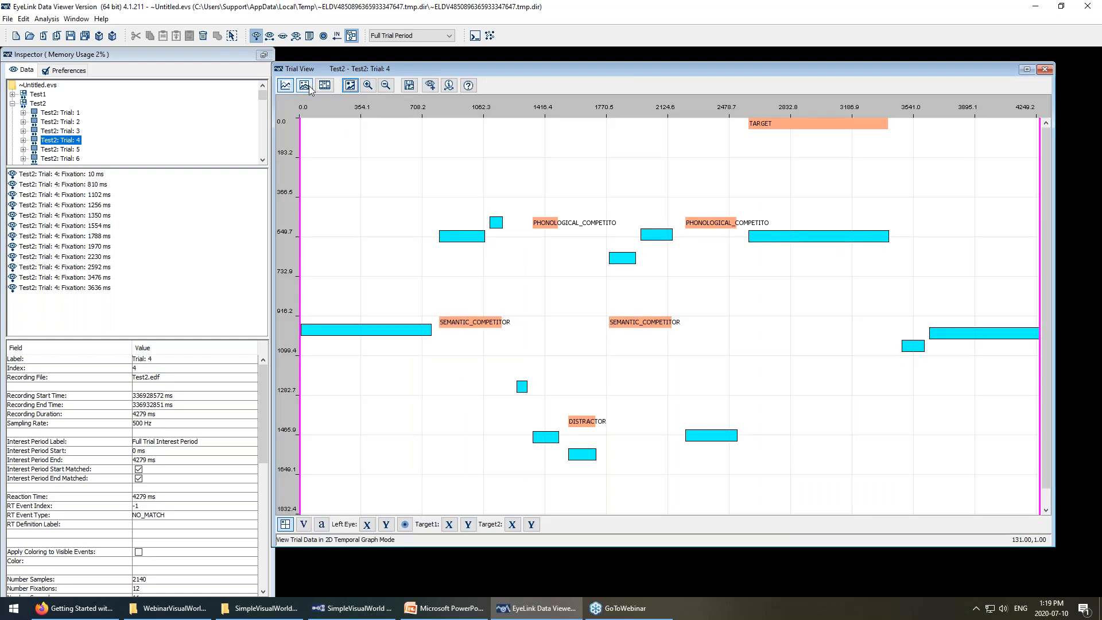
click(304, 85)
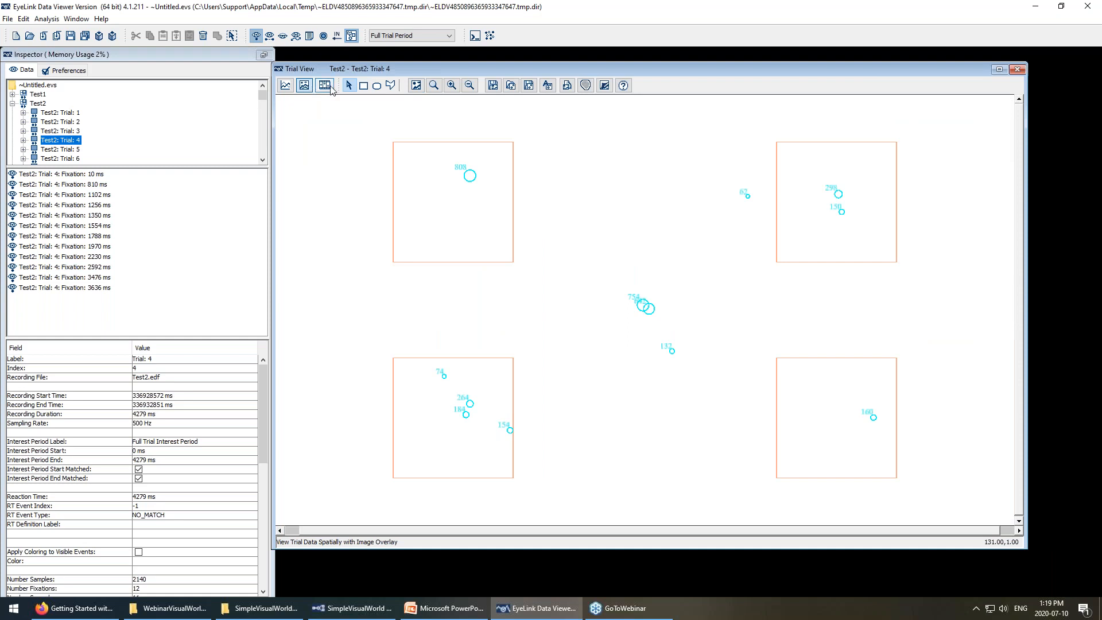
click(325, 86)
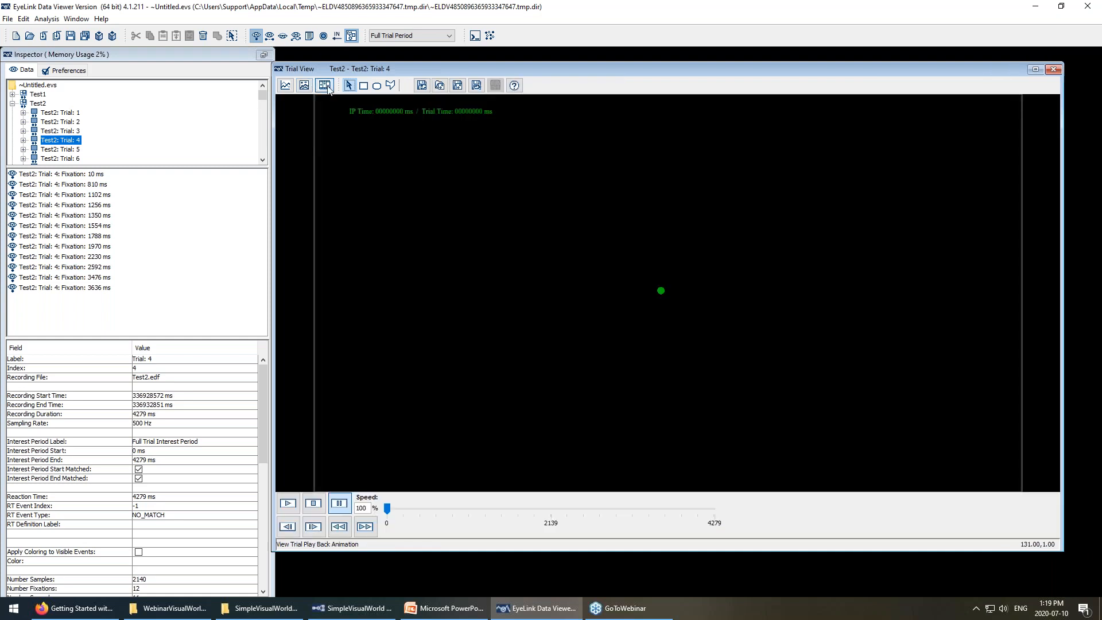
click(285, 85)
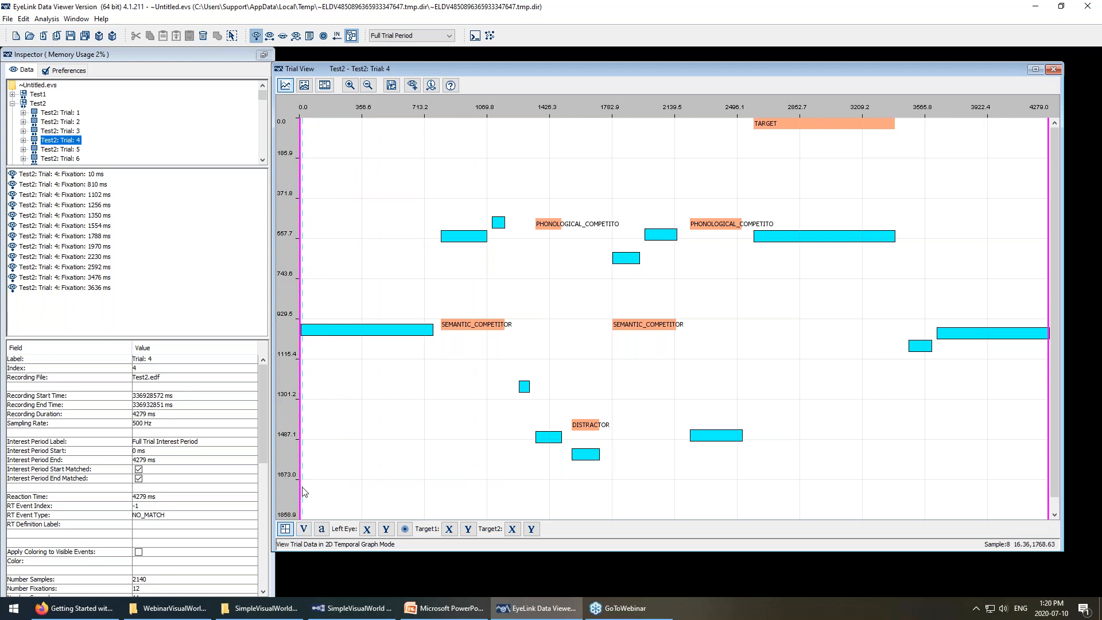
Show both fixations and saccades on Trial 4's temporal graph.
click(257, 37)
click(257, 37)
click(257, 36)
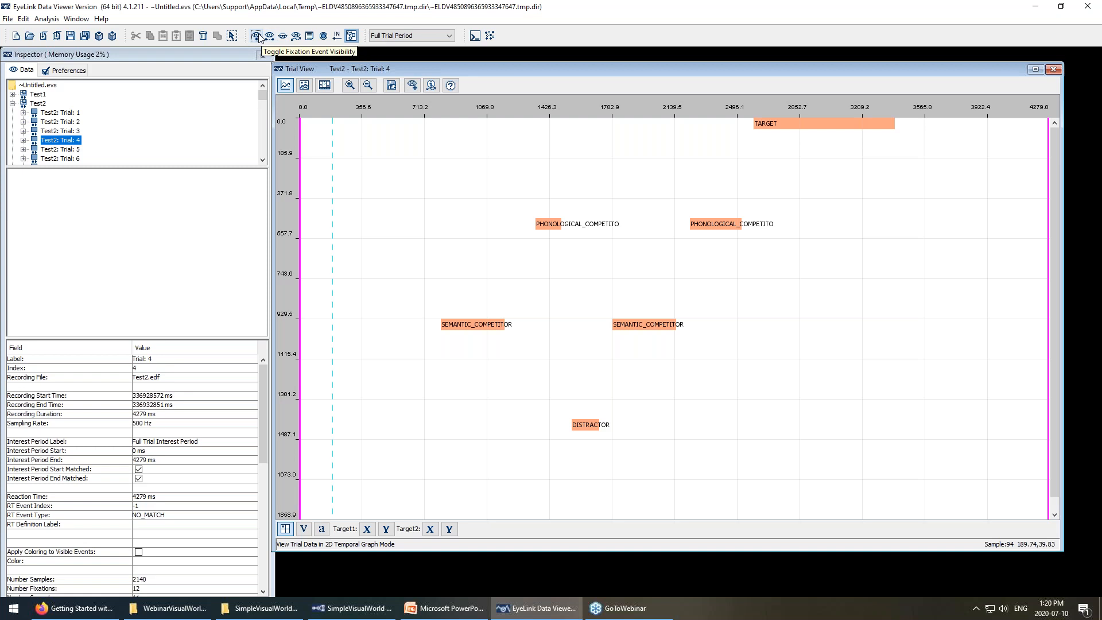
click(257, 37)
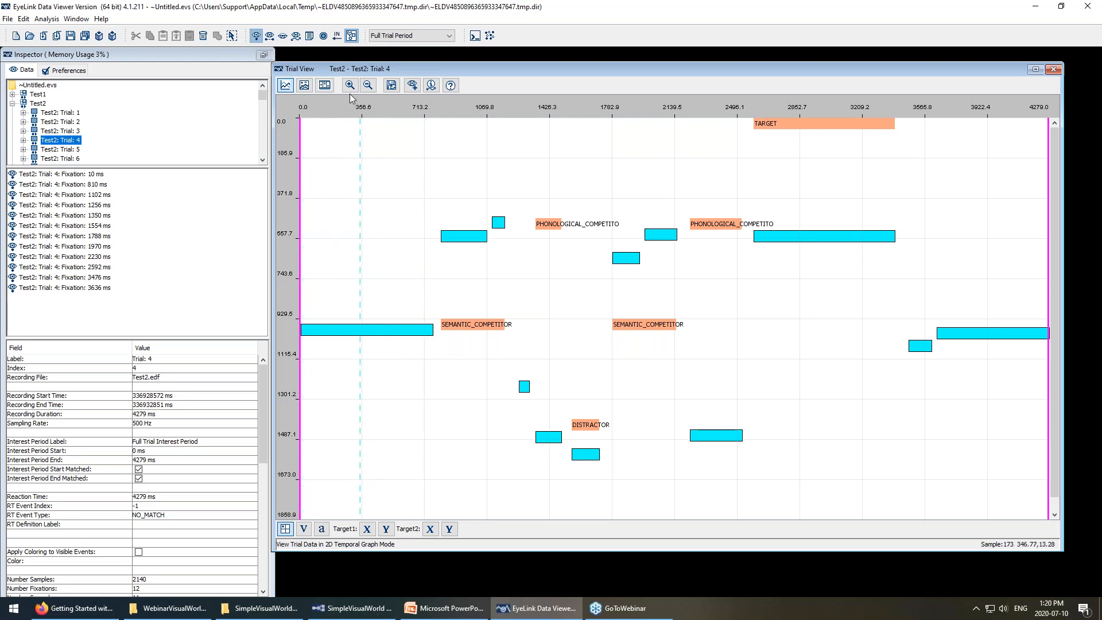
click(269, 36)
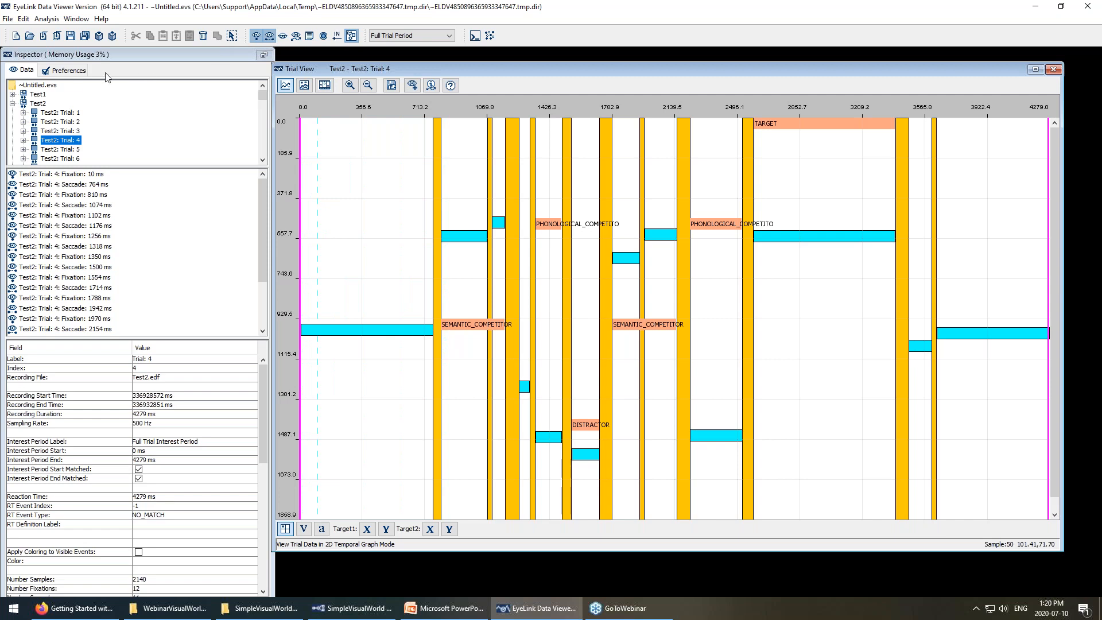
Hide the fixations and saccades and display the raw eye samples instead.
click(256, 36)
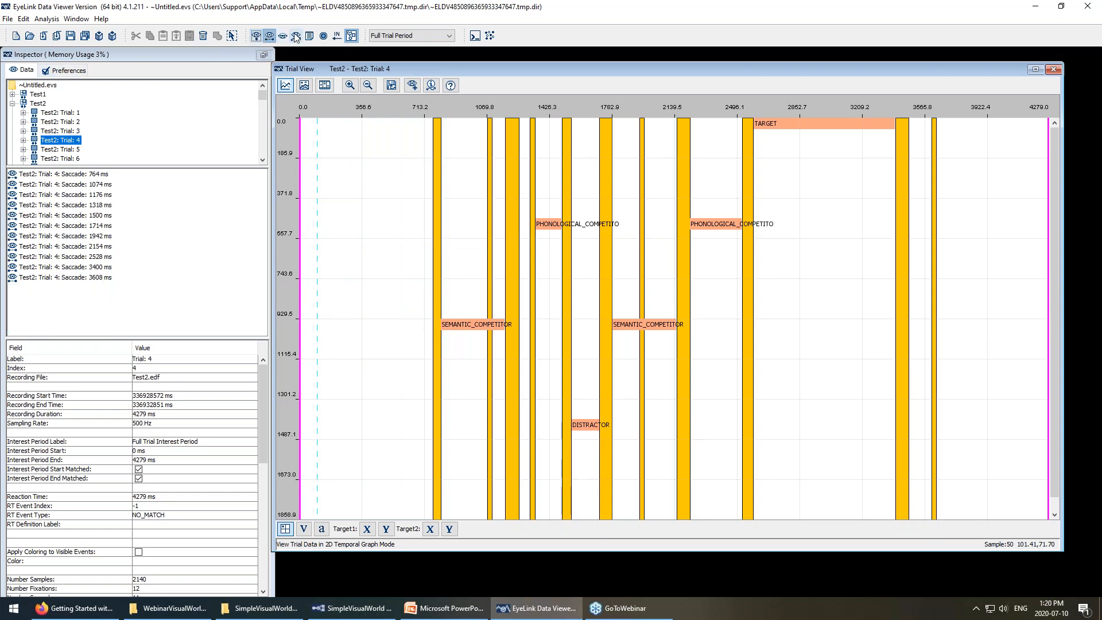
click(269, 36)
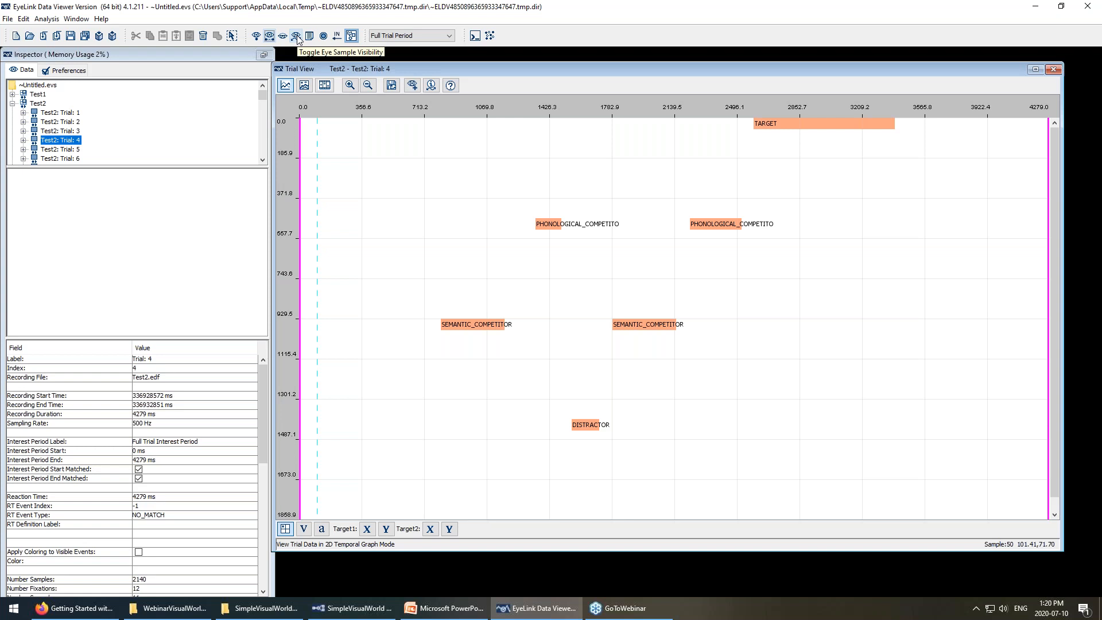
click(296, 37)
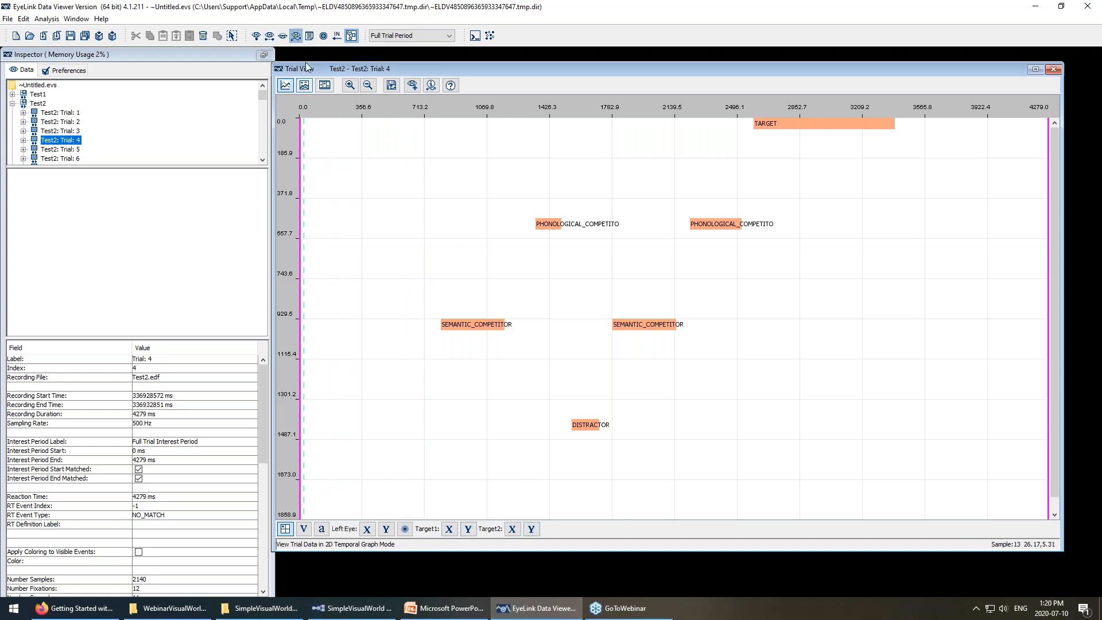
Plot the left eye's horizontal (X) and vertical (Y) position traces.
click(366, 529)
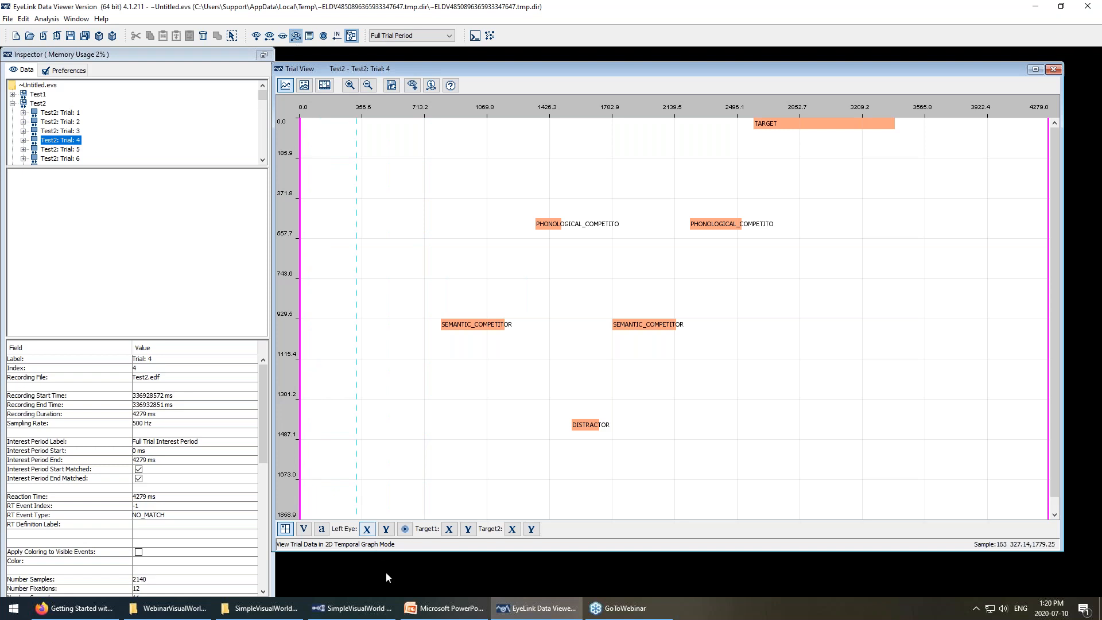
click(369, 529)
click(387, 529)
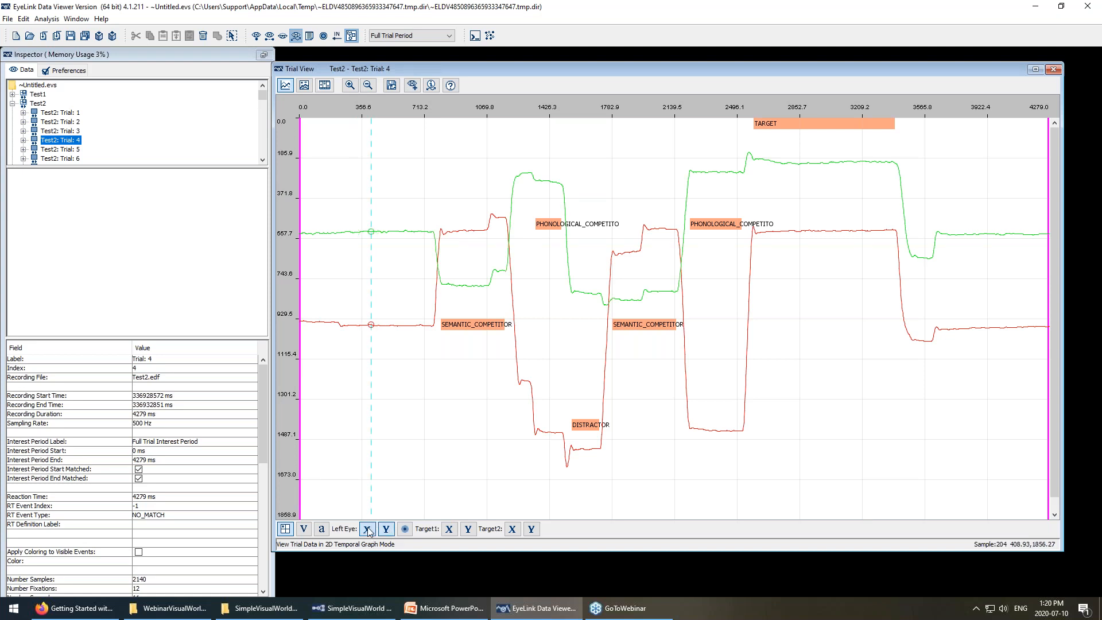
click(371, 535)
click(371, 535)
click(371, 534)
click(371, 535)
click(367, 529)
click(367, 529)
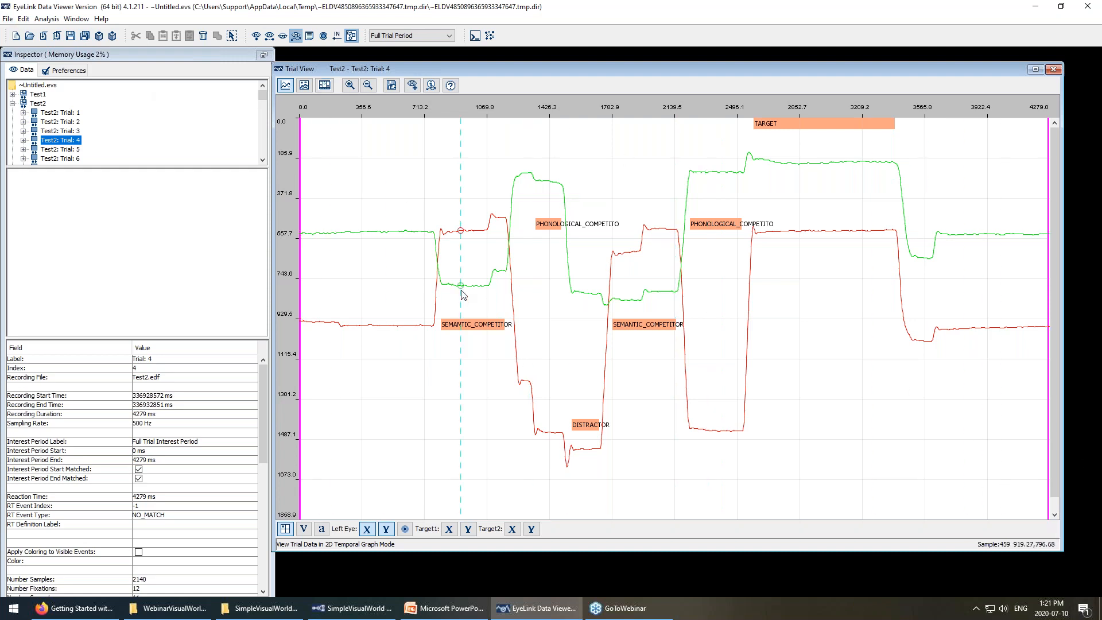
Check Test2's details and add the left eye pupil-size trace alongside X and Y.
click(42, 105)
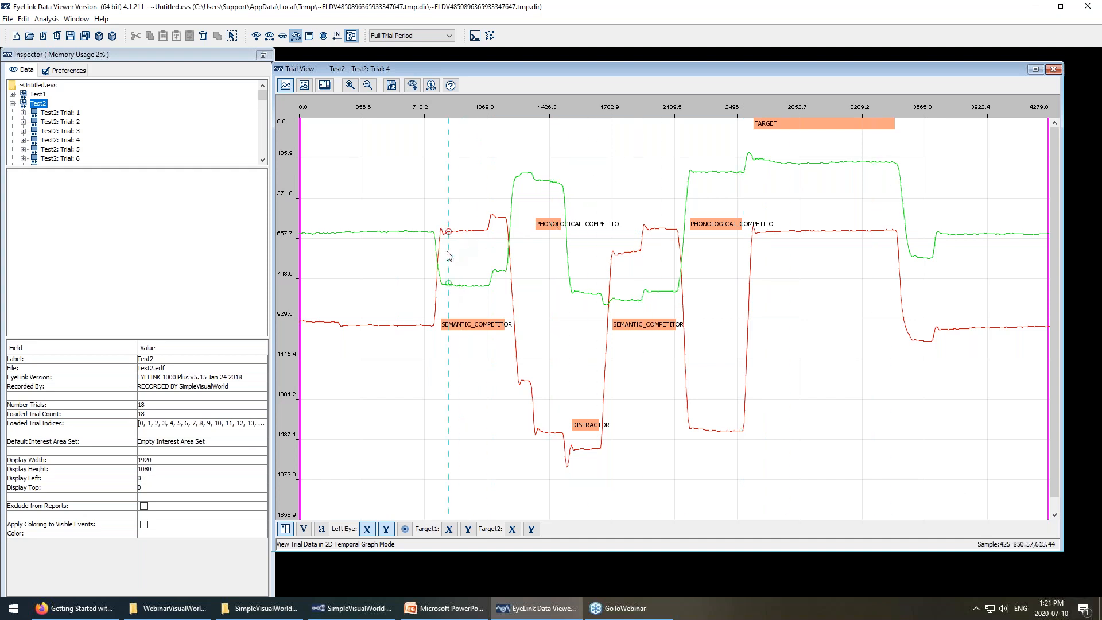
click(367, 529)
click(367, 529)
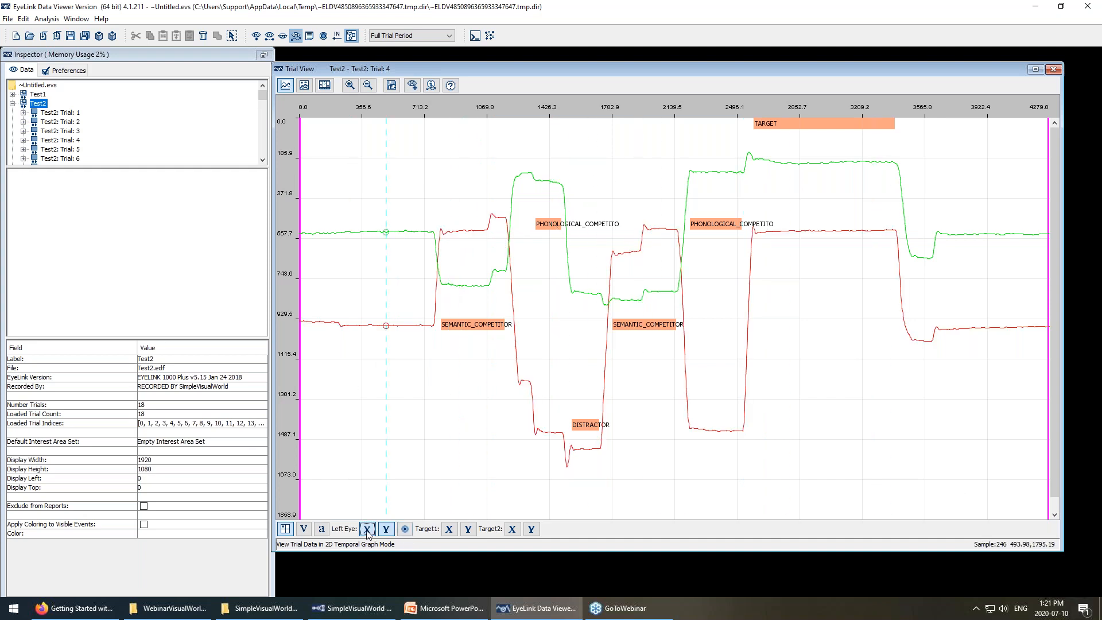
click(387, 530)
click(387, 529)
click(404, 529)
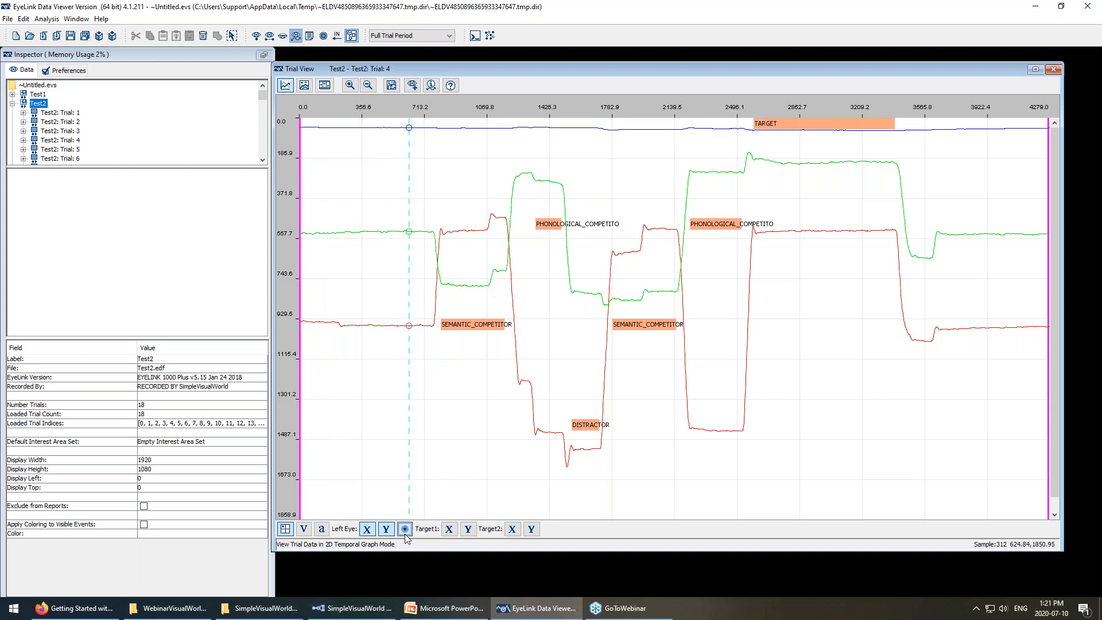
Preview and hide the velocity and acceleration traces, and toggle the interest area labels.
click(312, 528)
click(311, 528)
click(321, 529)
click(324, 530)
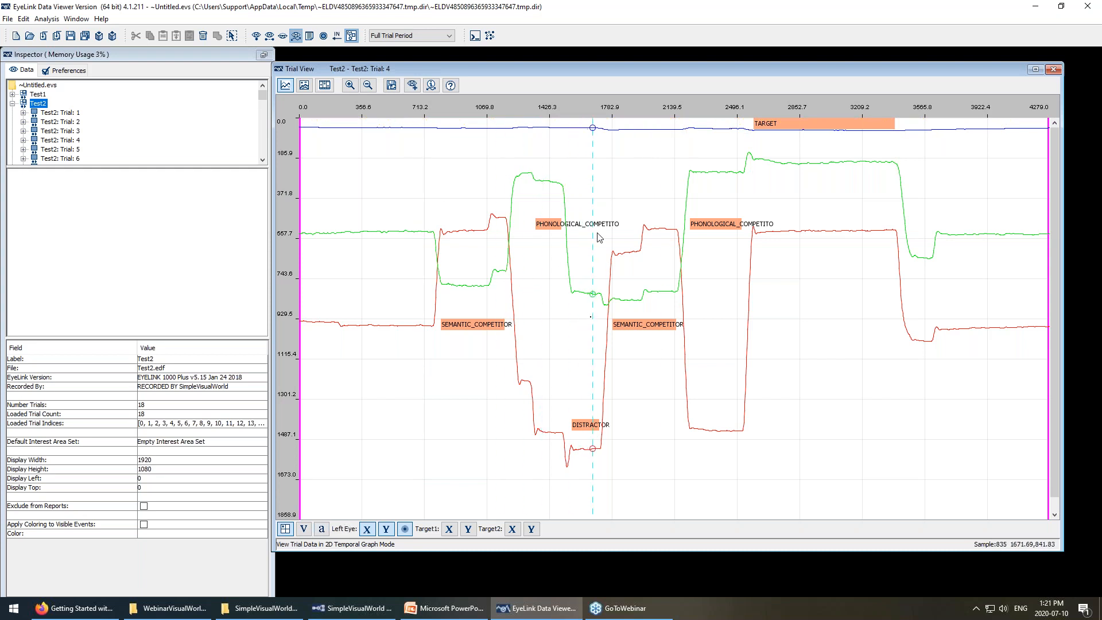
click(351, 36)
click(352, 36)
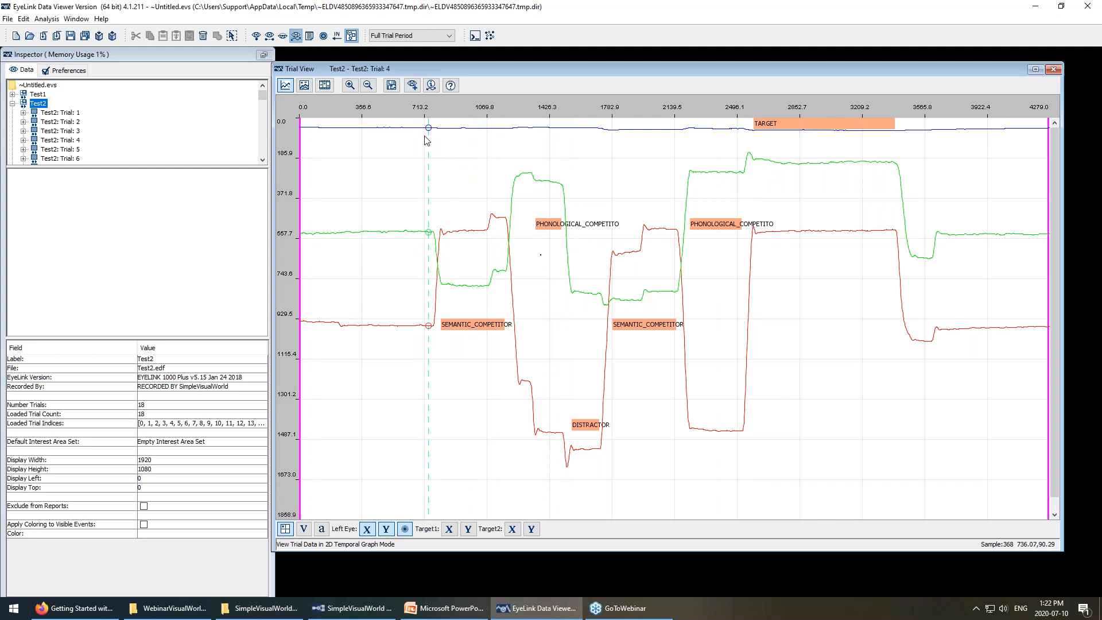
Zoom into an early stretch of the traces, zoom back out, and return to the spatial overlay.
click(348, 87)
drag(342, 182, 671, 410)
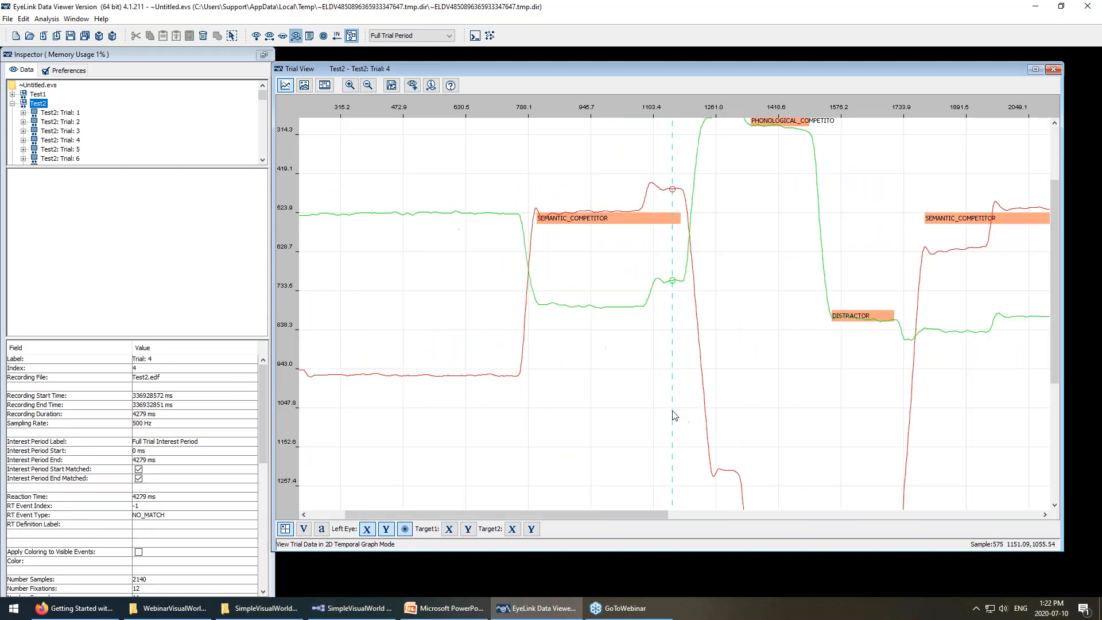
click(367, 86)
click(368, 86)
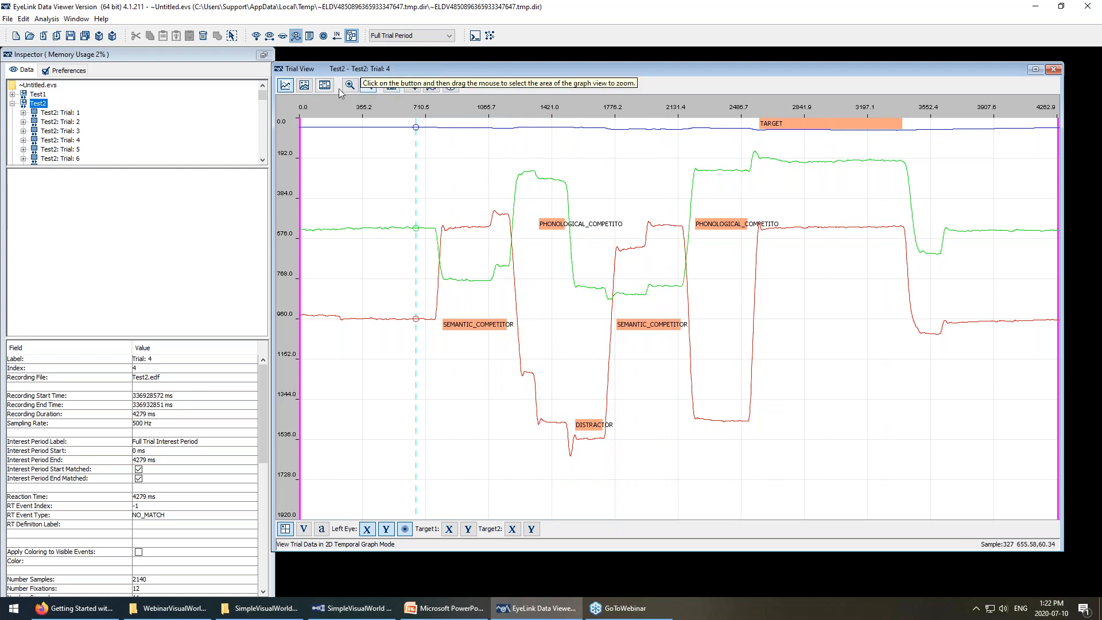
click(305, 86)
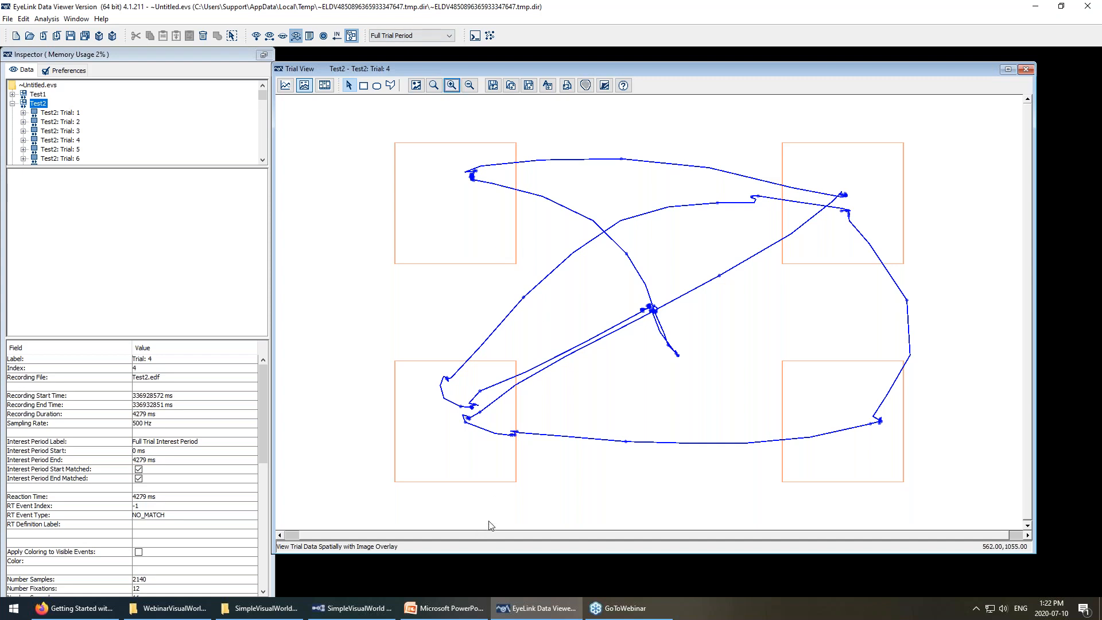
click(352, 607)
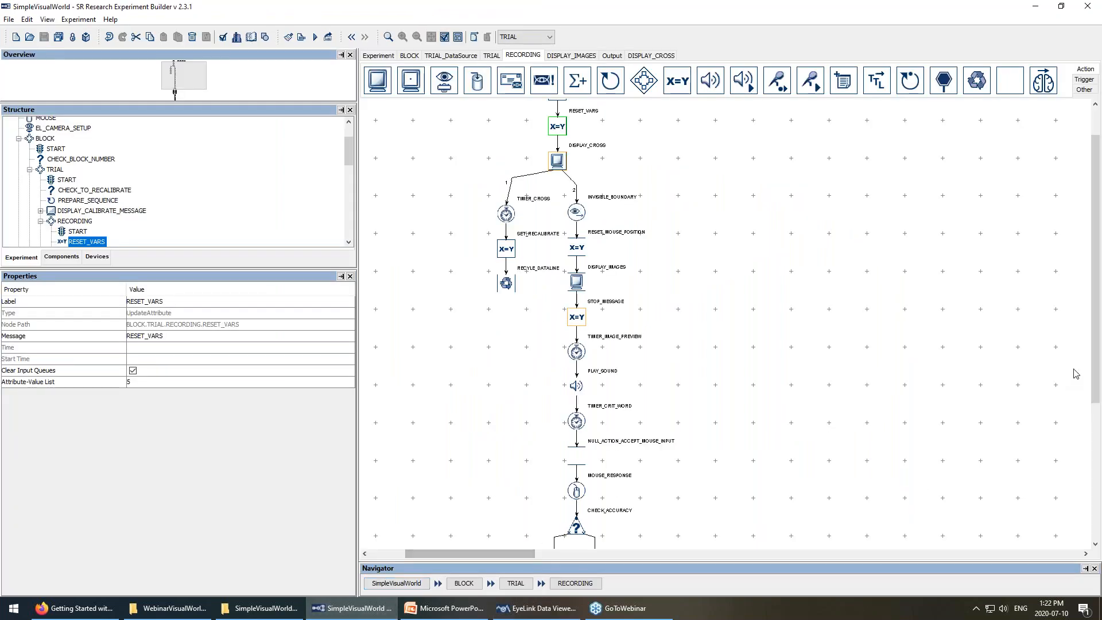
drag(1097, 357, 1098, 493)
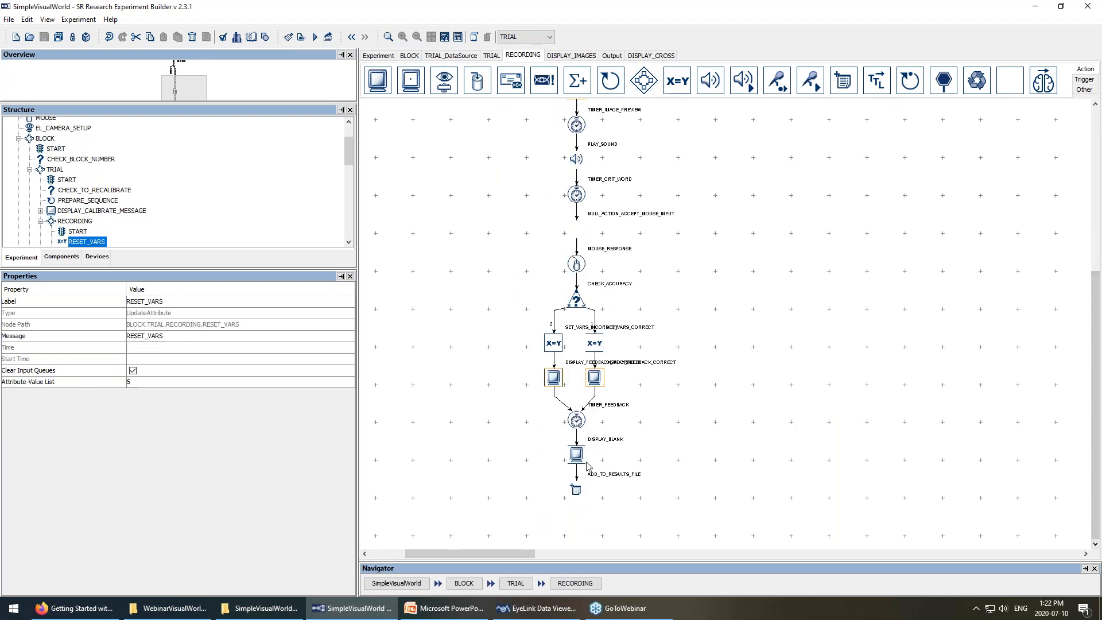
click(536, 608)
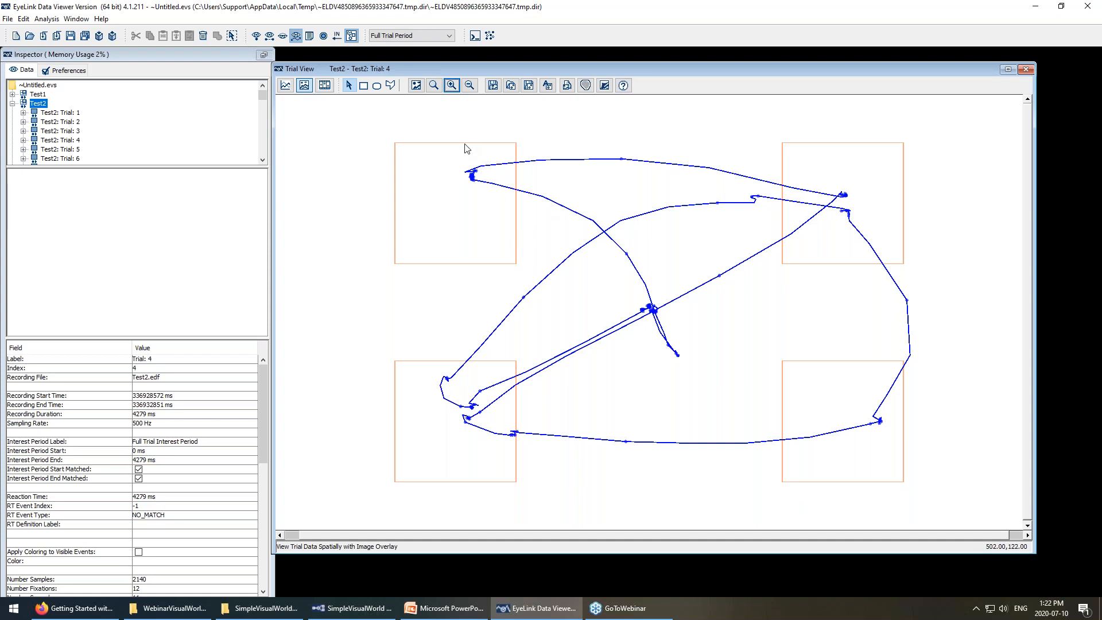
Hide the raw scan path and try fixations and saccades, leaving saccades hidden.
click(296, 35)
click(295, 35)
click(295, 36)
click(296, 35)
click(295, 35)
click(296, 35)
click(296, 36)
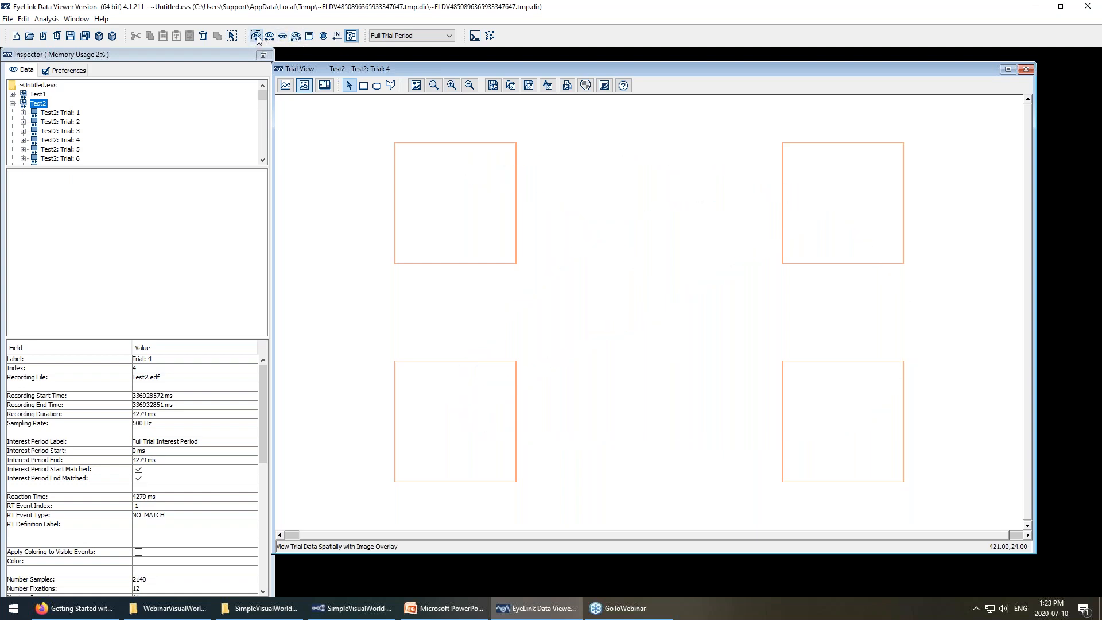
click(256, 36)
click(256, 36)
click(269, 35)
click(270, 36)
Step through Test2's trials from Trial 1 to Trial 11.
click(64, 114)
click(67, 123)
click(70, 132)
click(71, 141)
click(66, 113)
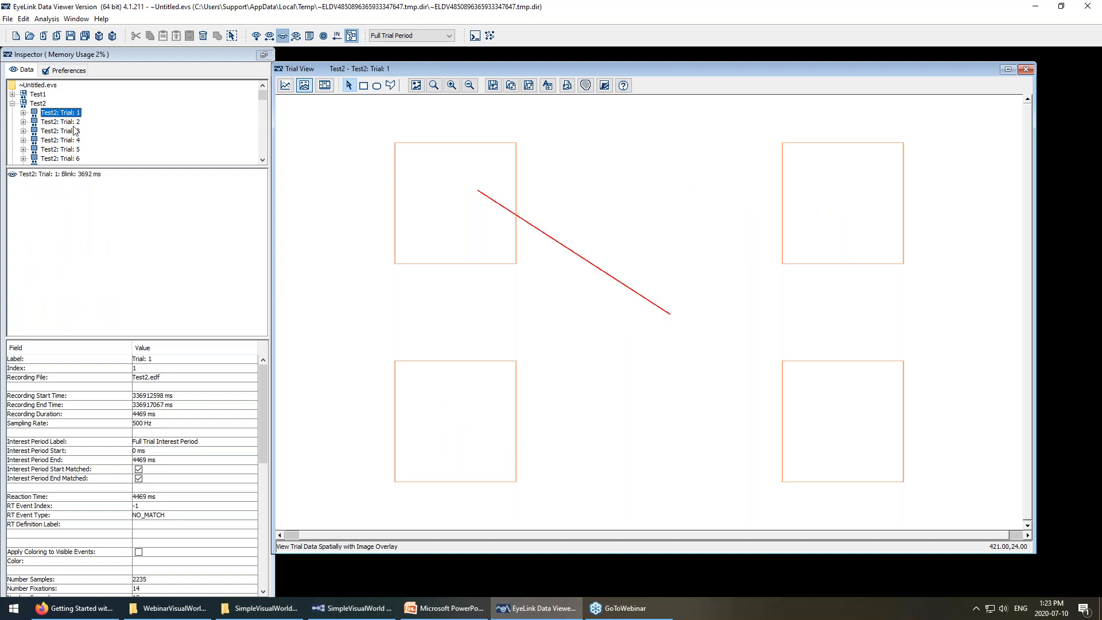
click(65, 150)
click(66, 159)
scroll(70, 134, down, 1)
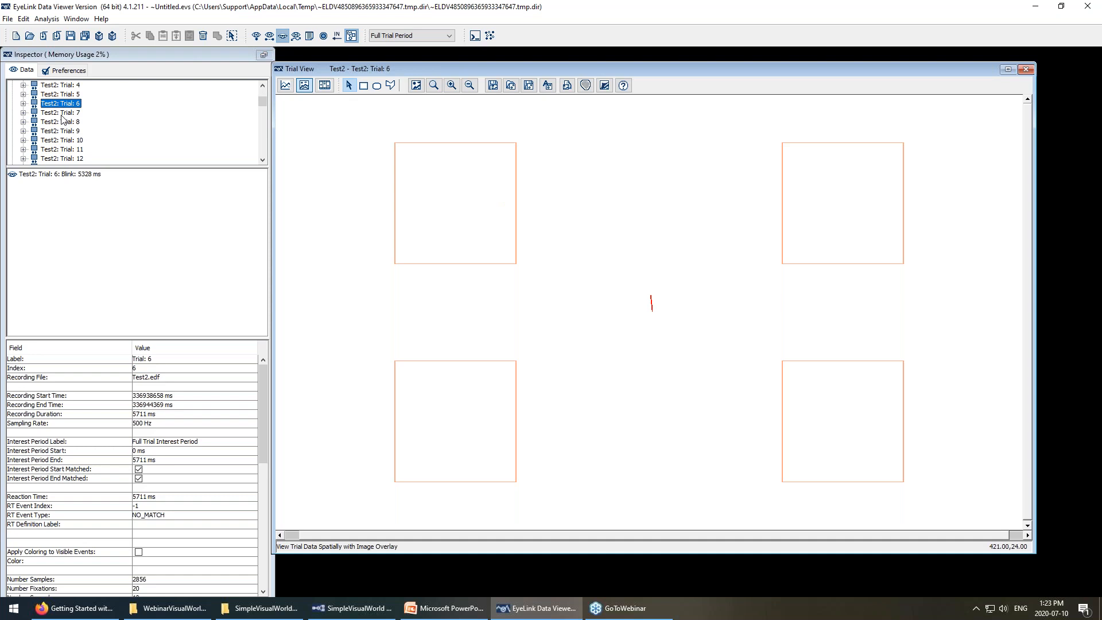
click(62, 114)
click(63, 121)
click(65, 131)
click(78, 141)
click(79, 150)
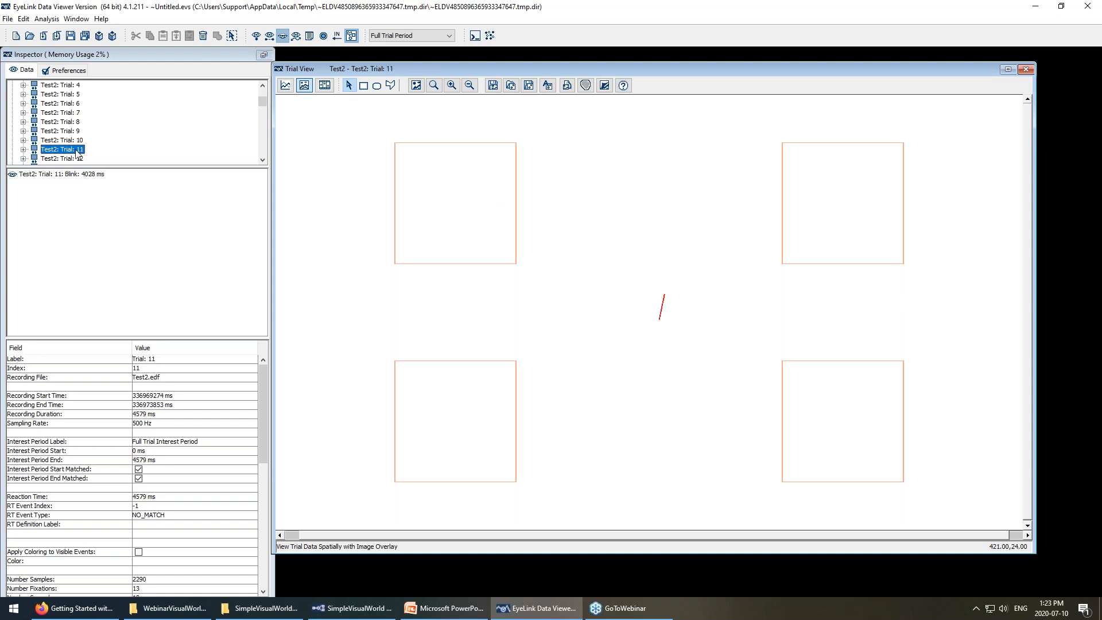
Display Trial 11's fixations, saccades and blinks, then open its Custom Interest Area Set.
click(283, 36)
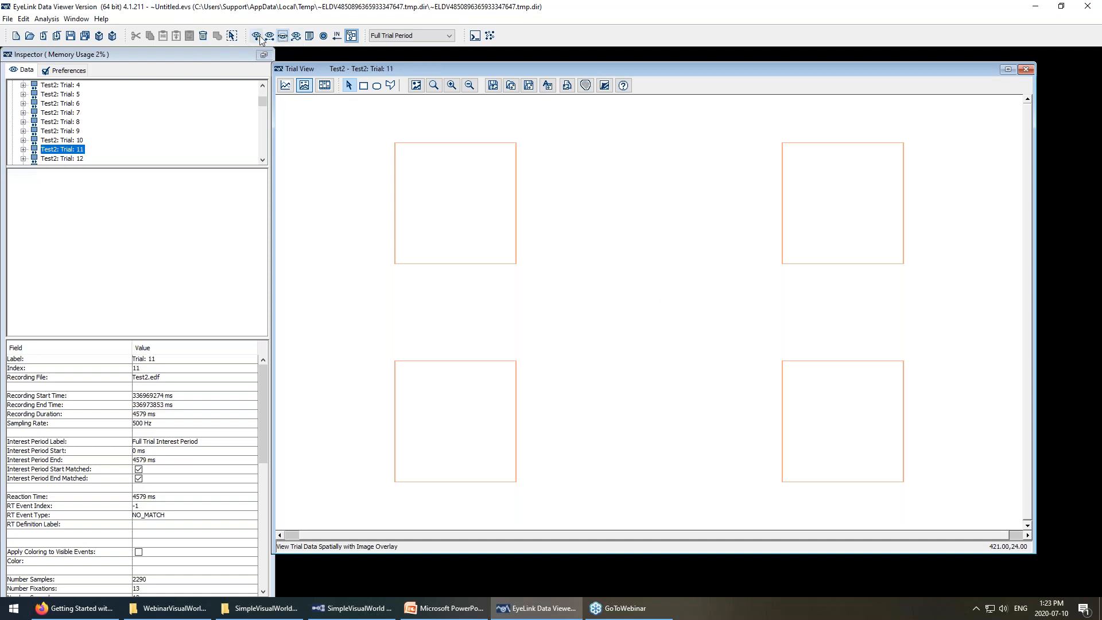
click(256, 36)
click(269, 35)
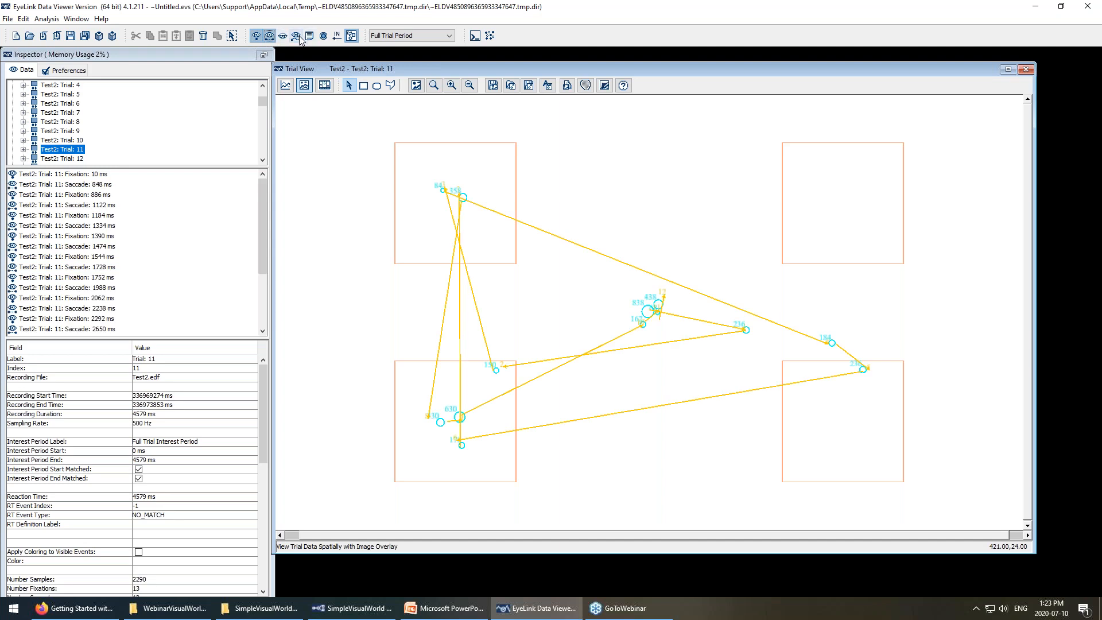
click(284, 36)
click(283, 36)
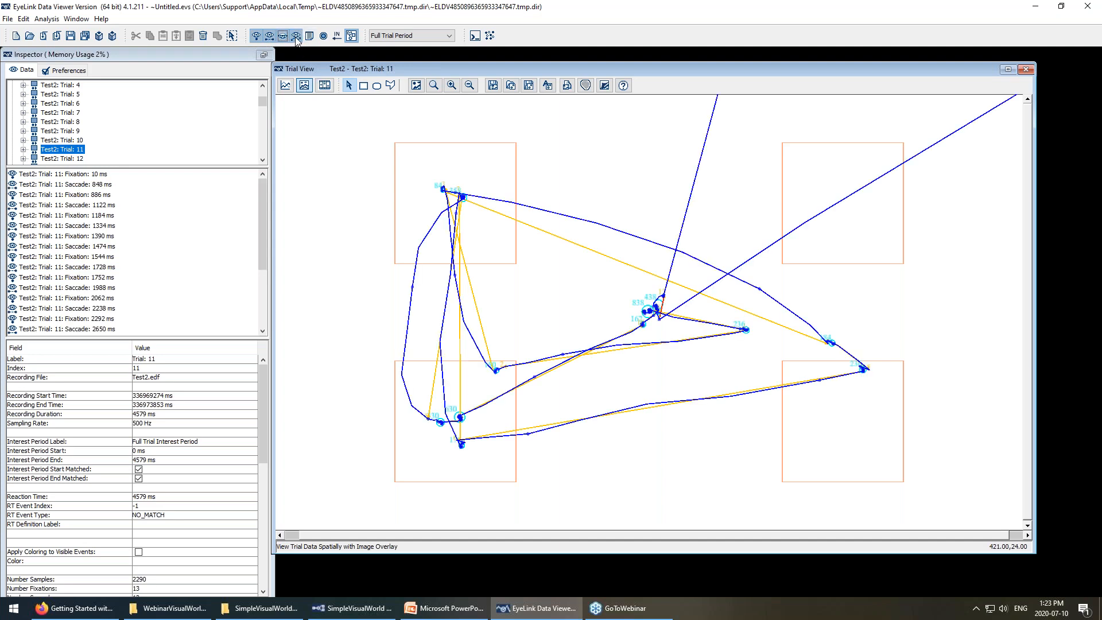
click(296, 36)
click(351, 36)
click(351, 36)
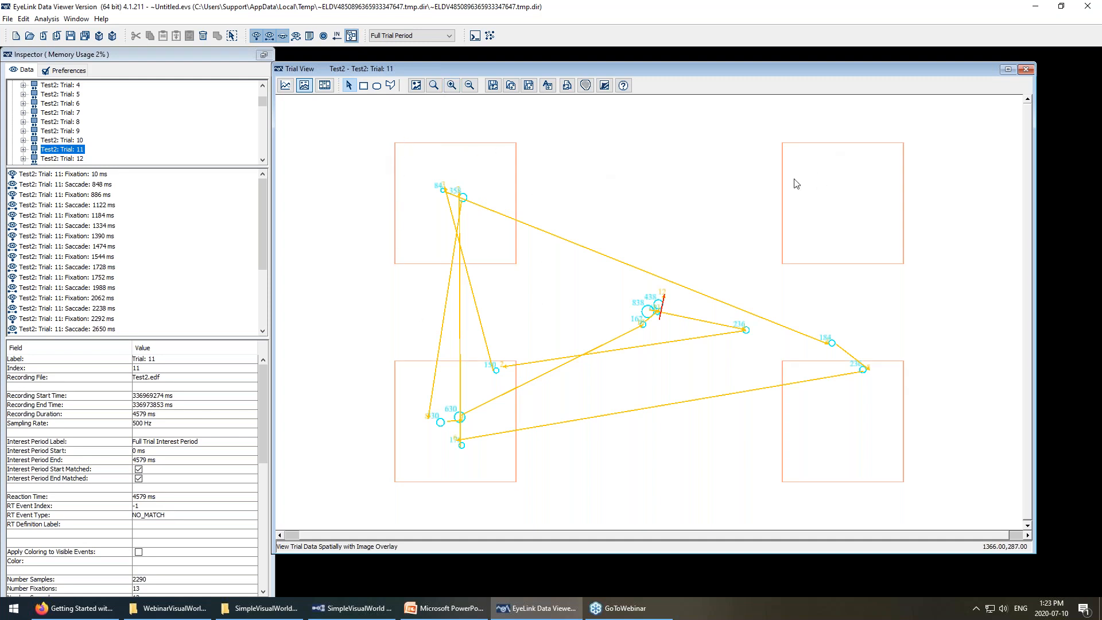
click(24, 149)
click(70, 159)
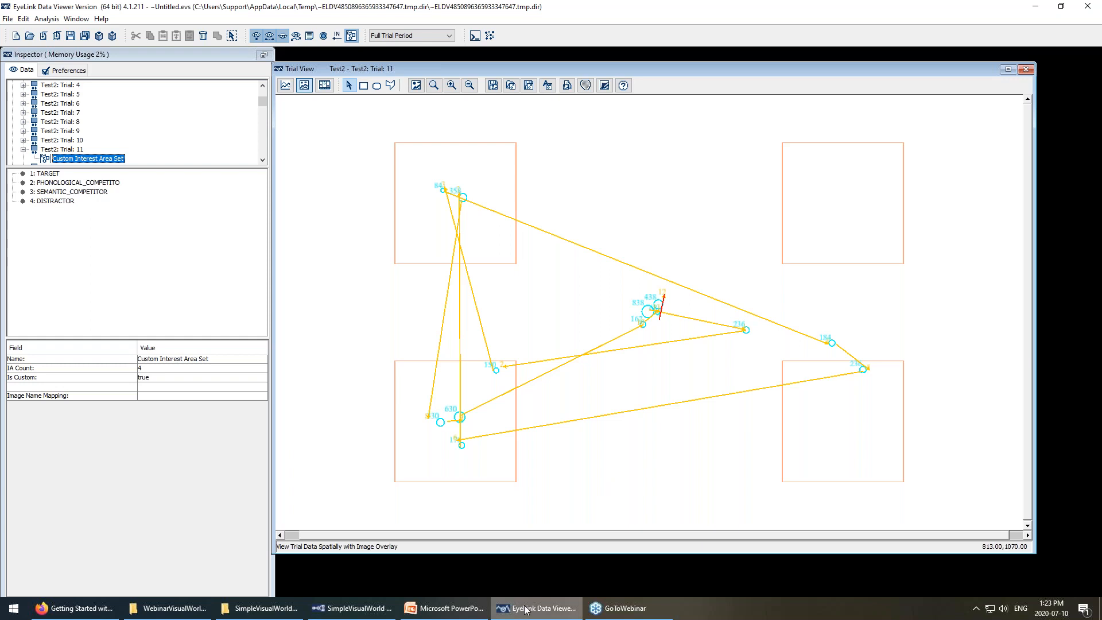
View DISPLAY_IMAGES' grapes, grill, apple and umbrella pictures in Experiment Builder, then return to Data Viewer.
click(352, 607)
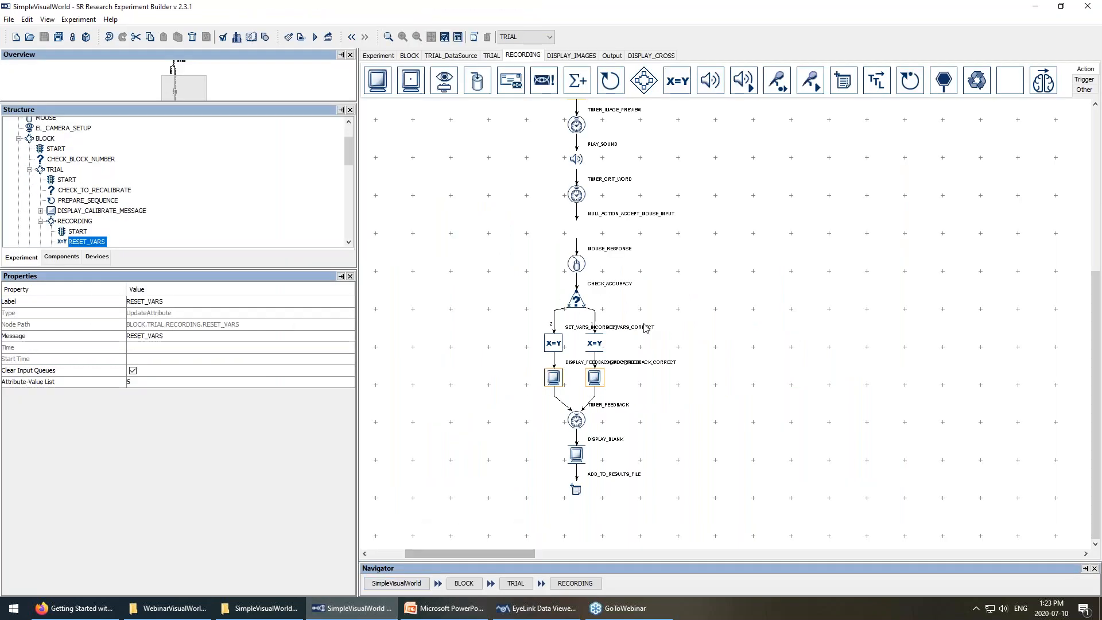
scroll(689, 310, up, 5)
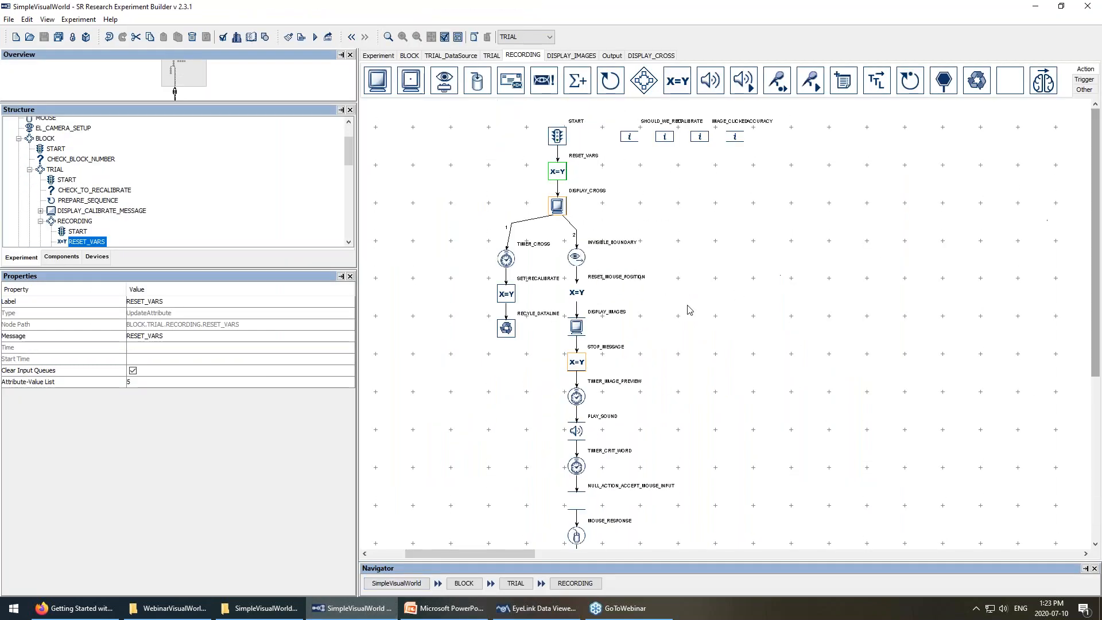
double_click(577, 326)
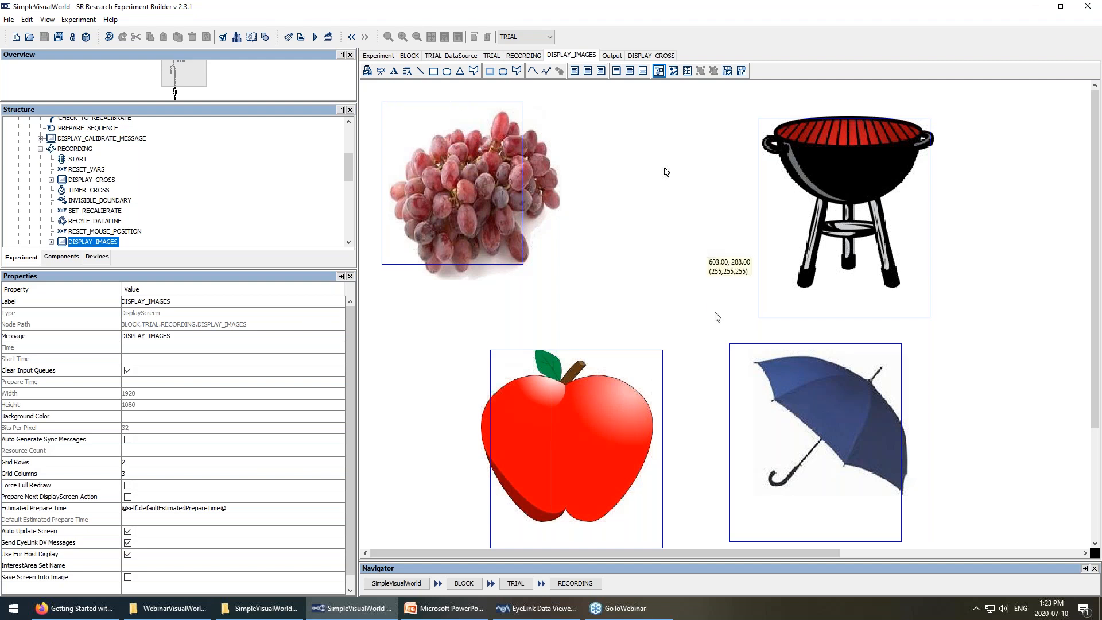
mouse_move(333, 615)
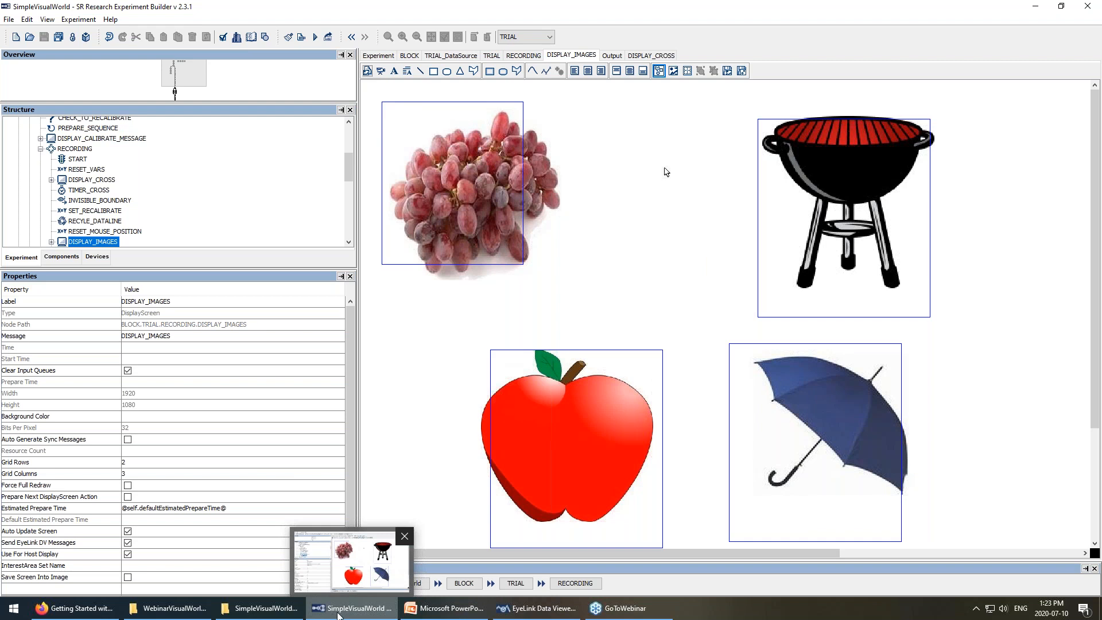
click(521, 609)
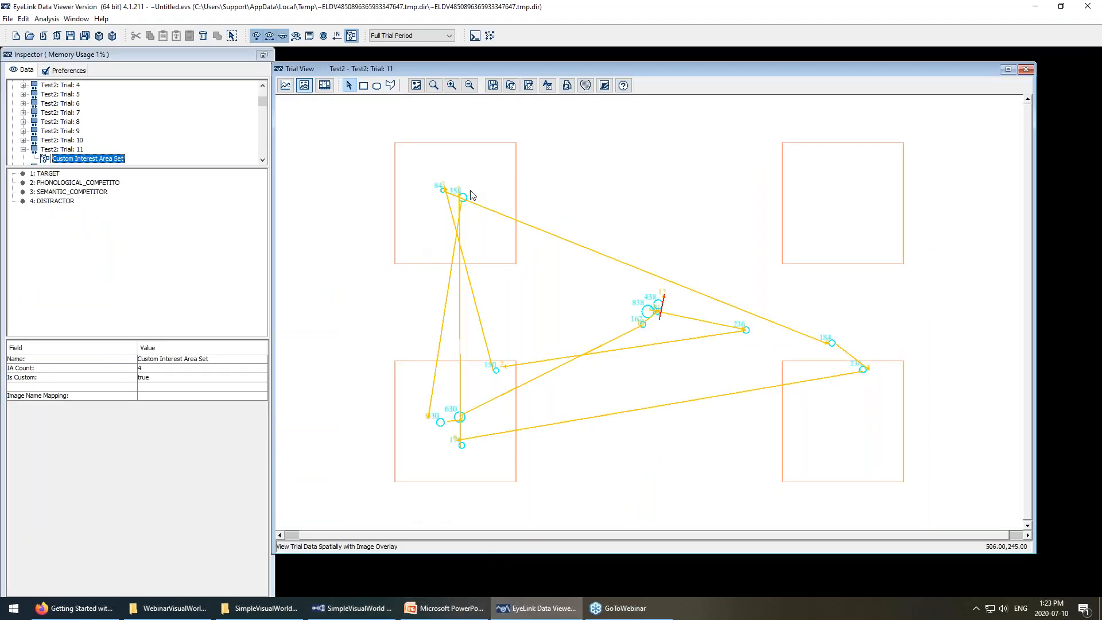
Locate the SEMANTIC_COMPETITOR, PHONOLOGICAL_COMPETITOR and TARGET areas in Trials 11, 10 and 7.
click(450, 151)
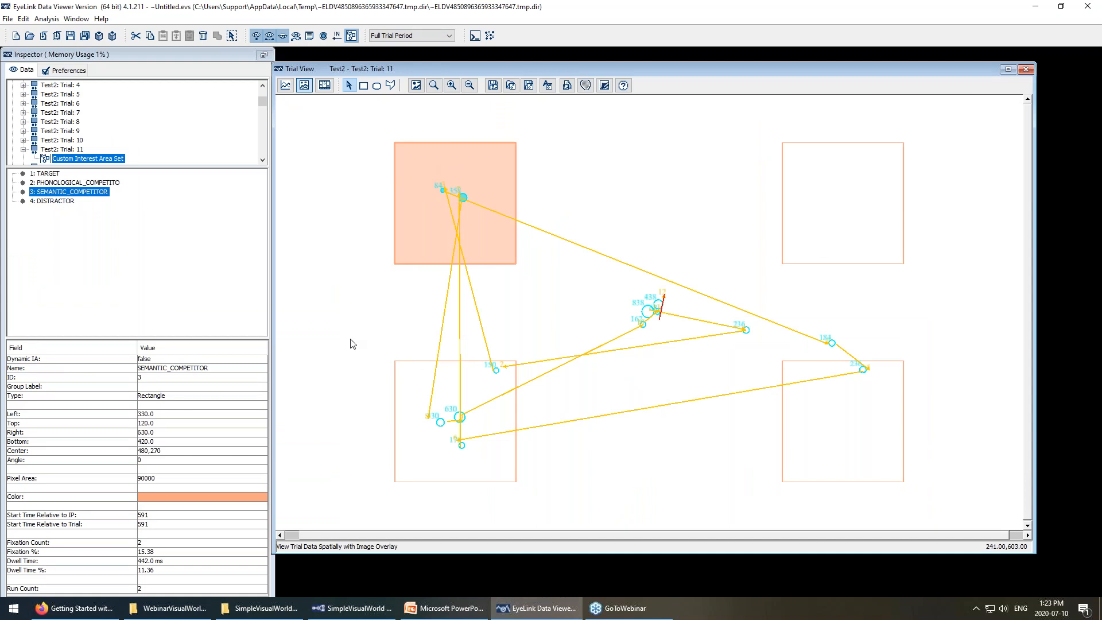
click(51, 174)
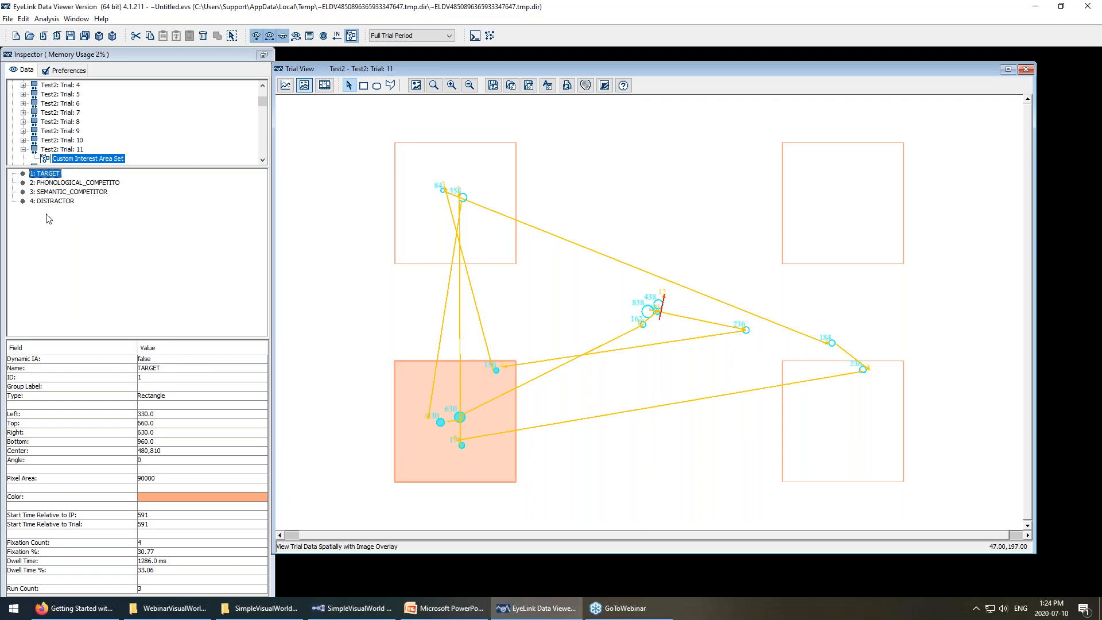
click(59, 141)
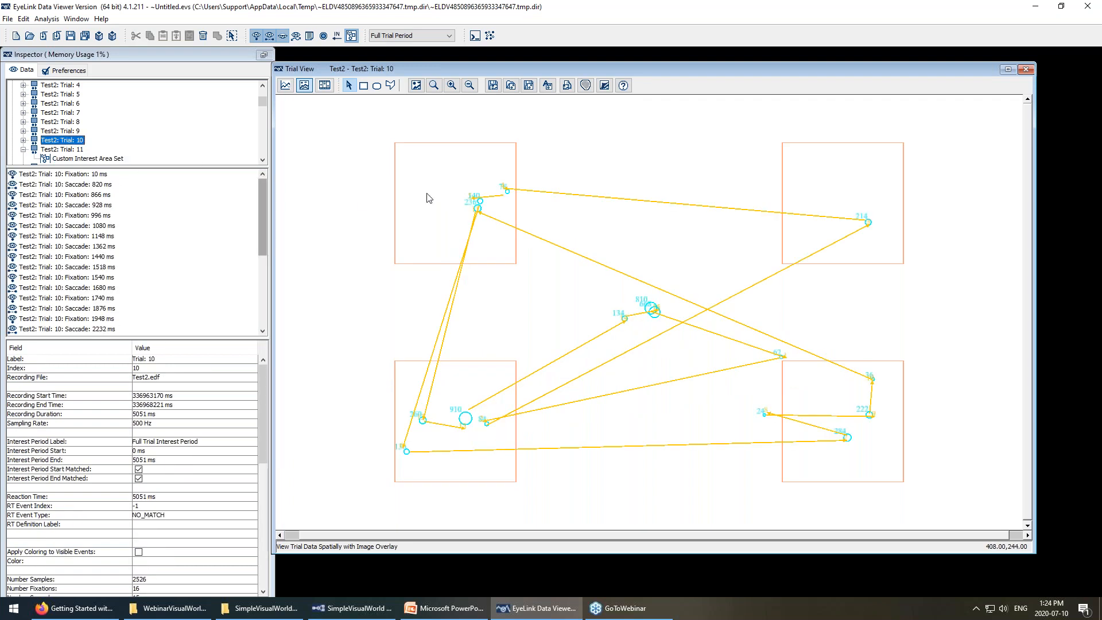
click(429, 193)
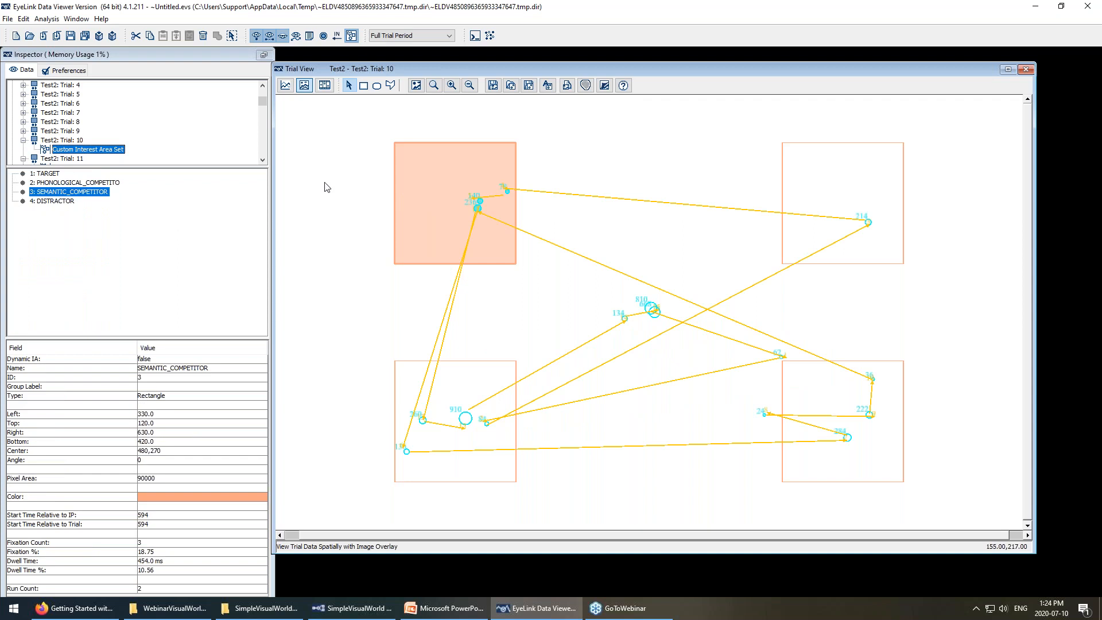
click(55, 113)
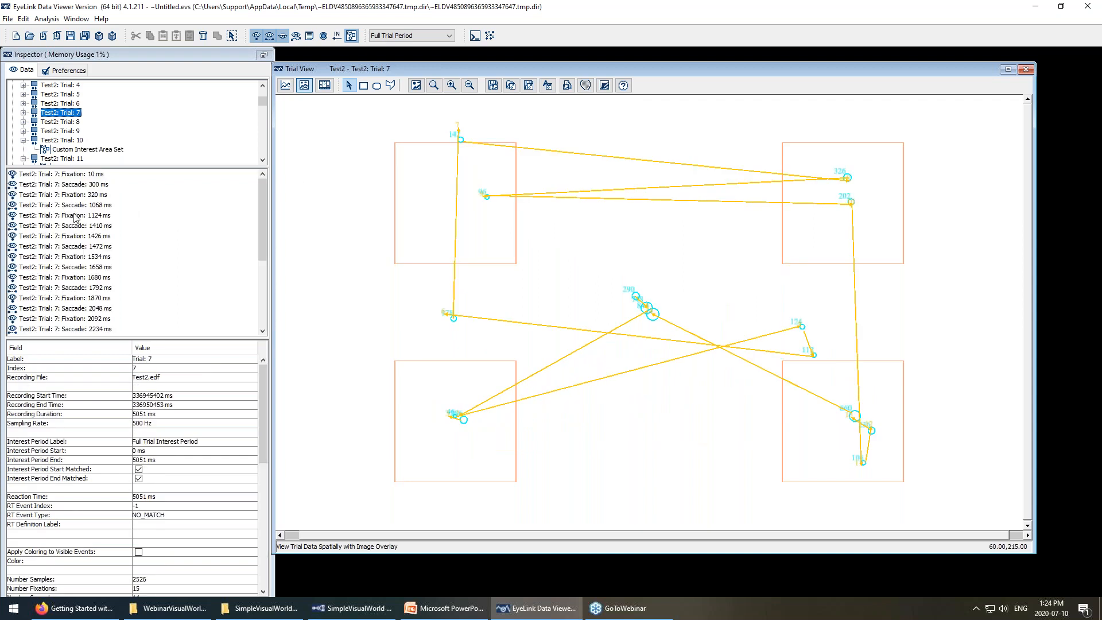
click(458, 191)
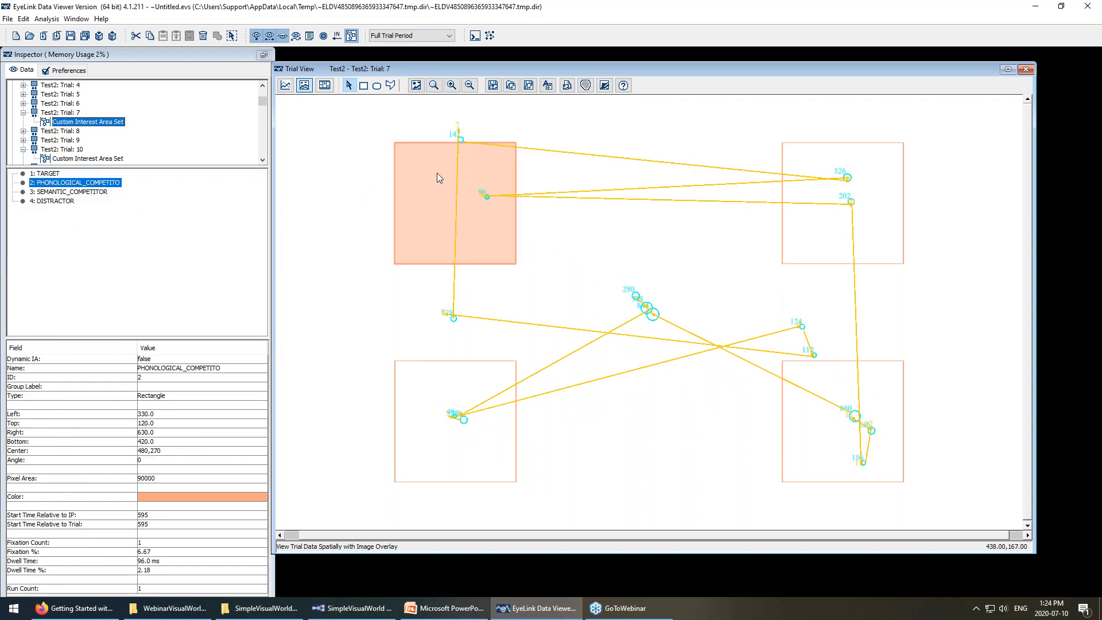
click(853, 417)
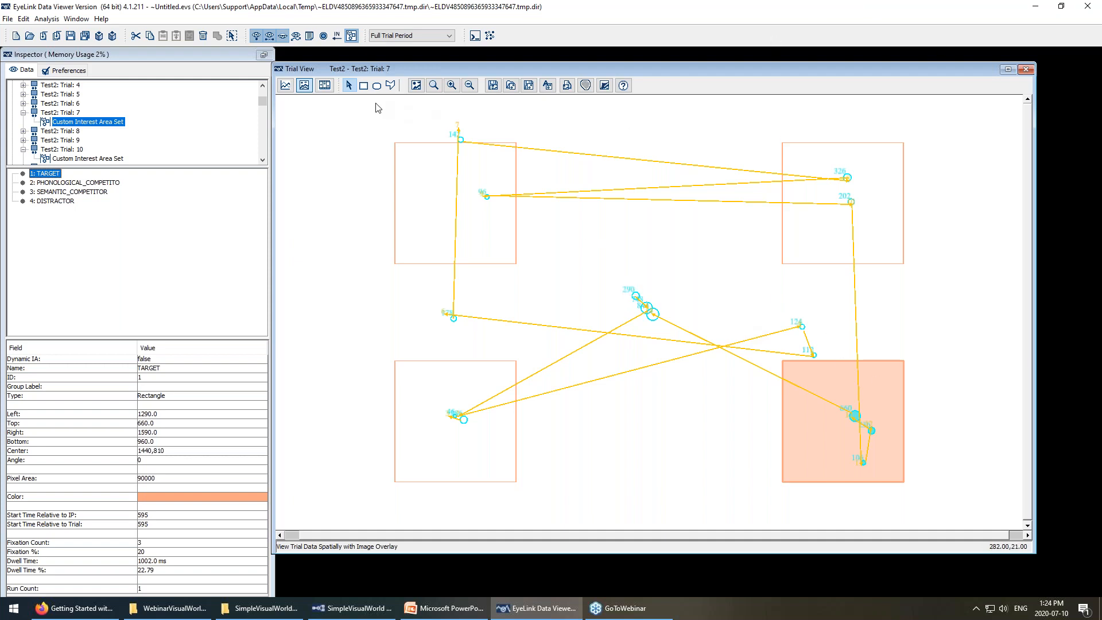
Play Trial 7's eye movements as an animation from 0 ms at 10% speed, then stop.
click(325, 86)
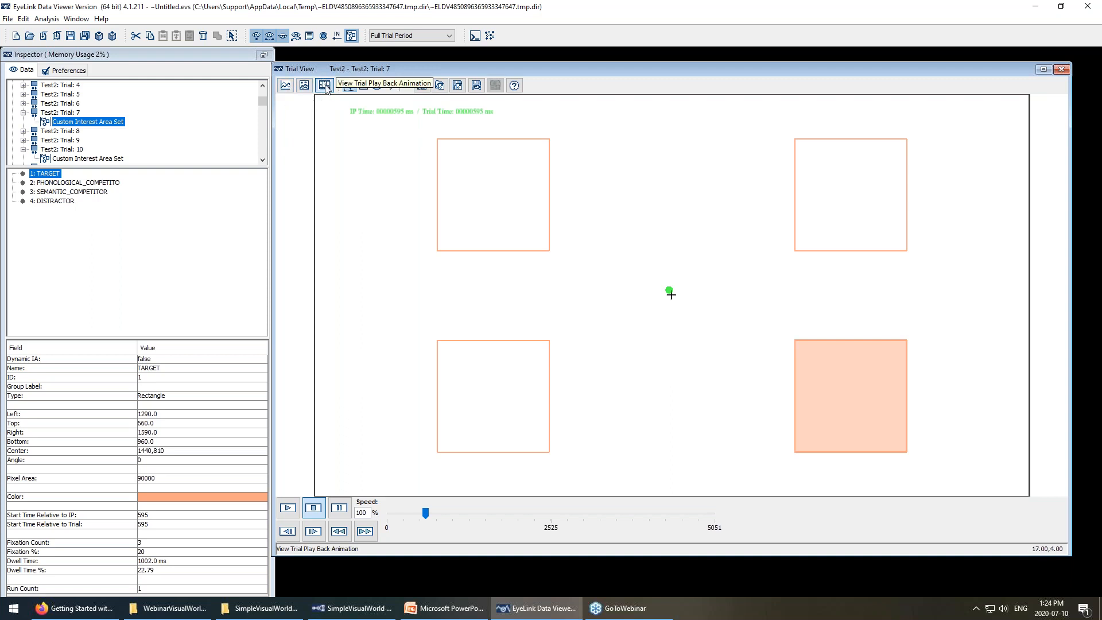
drag(425, 512, 376, 515)
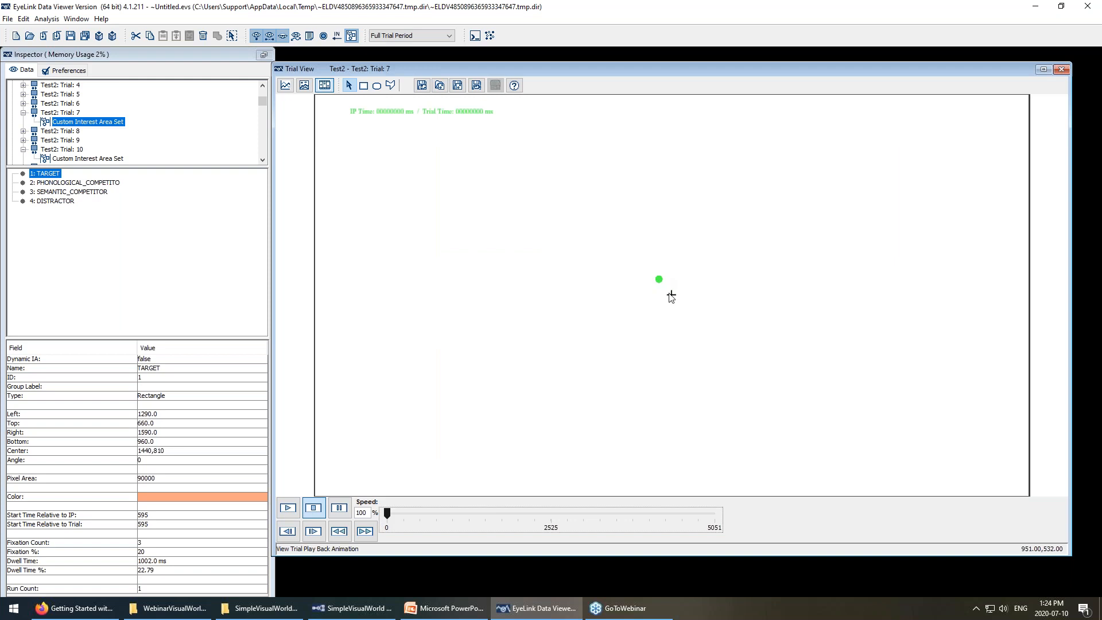
click(289, 508)
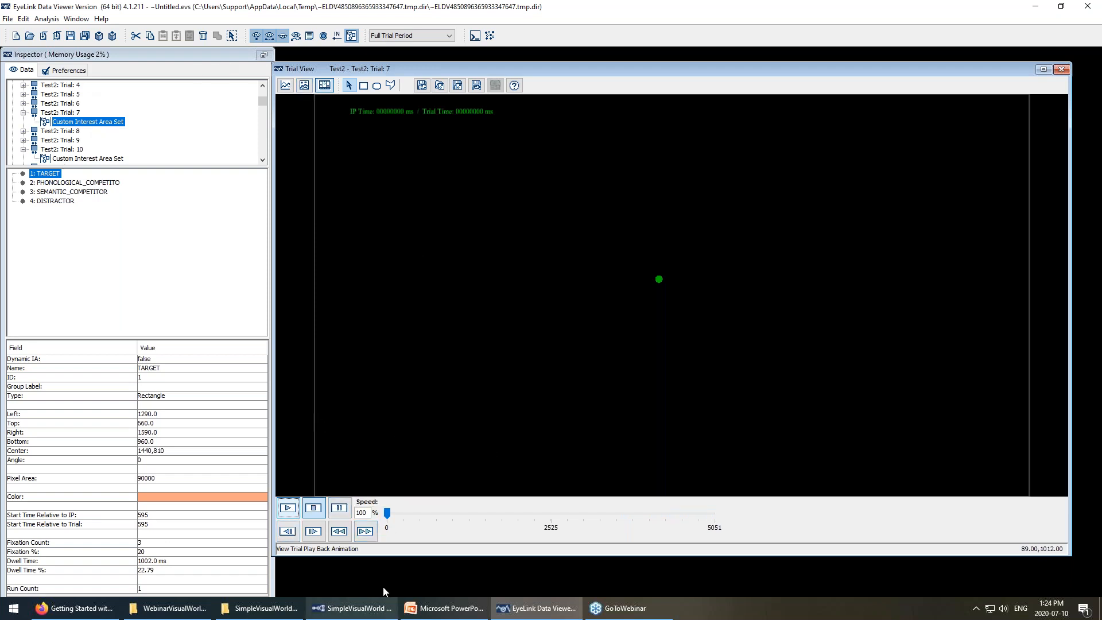
double_click(364, 514)
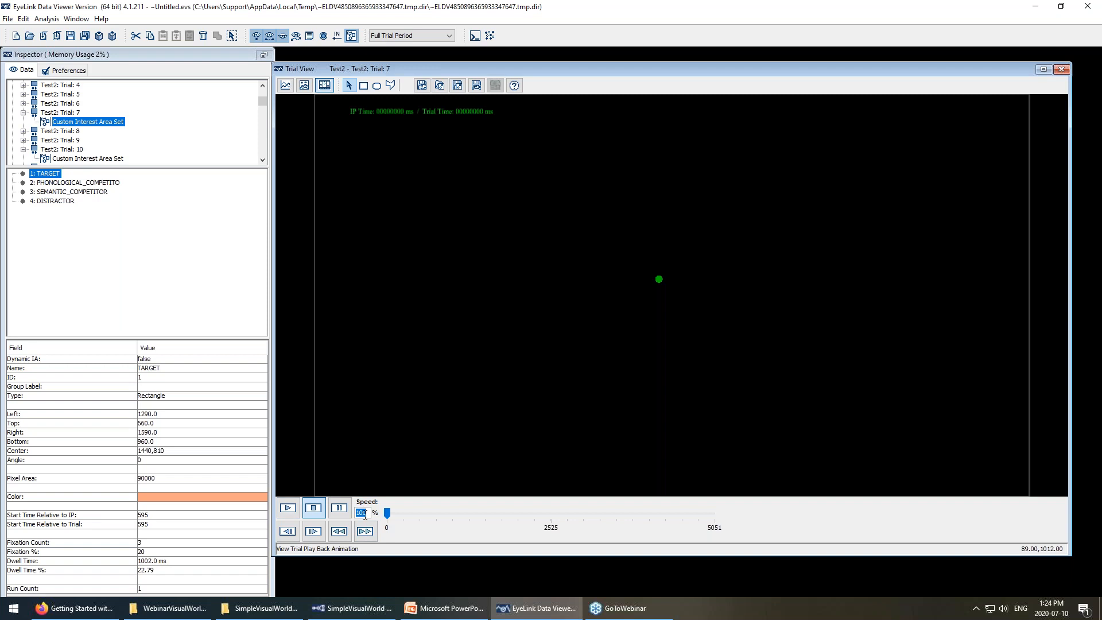
text(10)
click(287, 508)
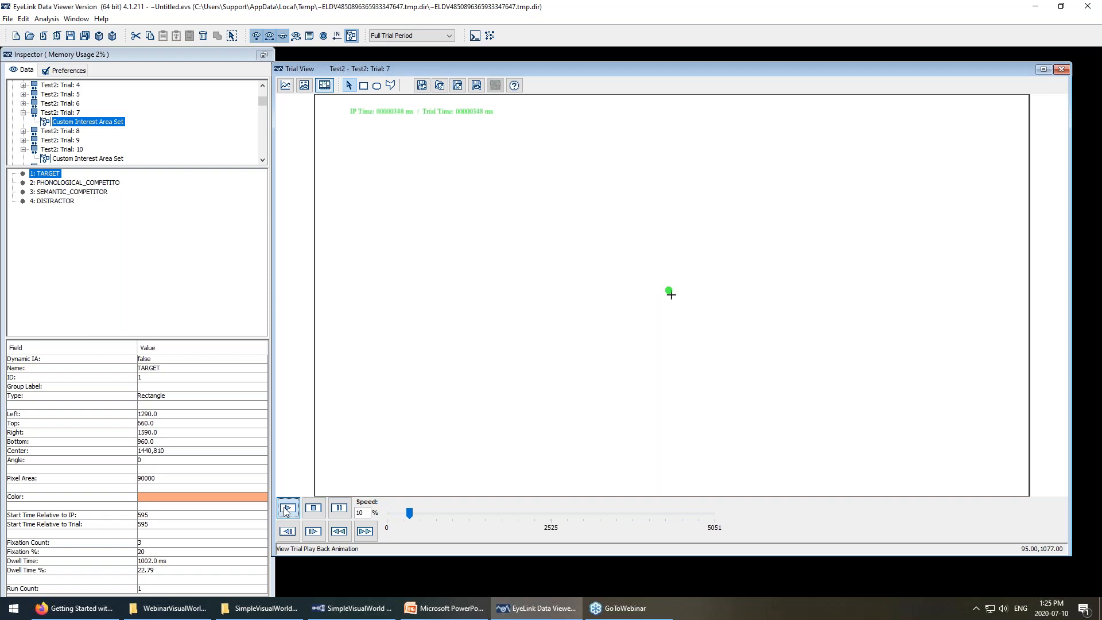
click(313, 507)
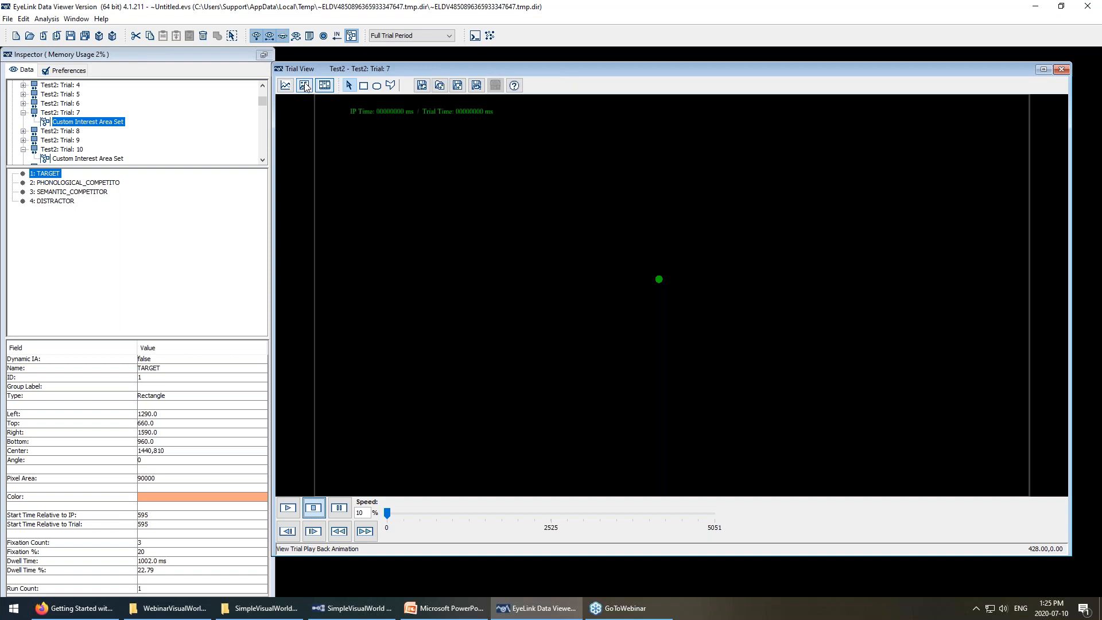
Switch Trial 7 back to the spatial image-overlay view of fixations and saccades.
click(305, 85)
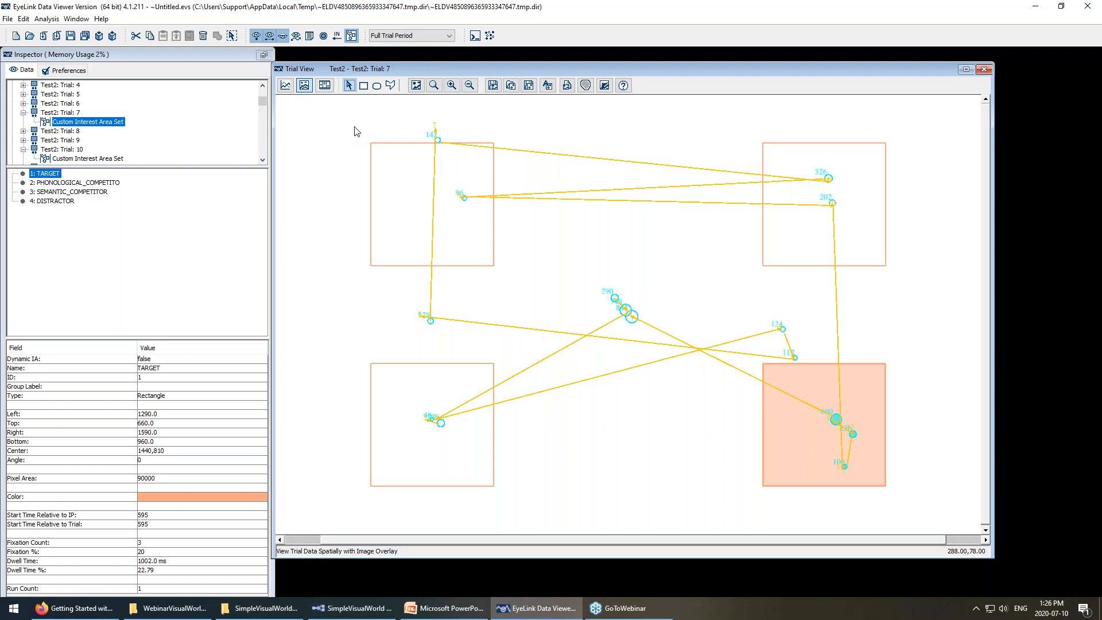
Choose Edit... from the interest period list to bring up the Interest Period Manager.
click(437, 37)
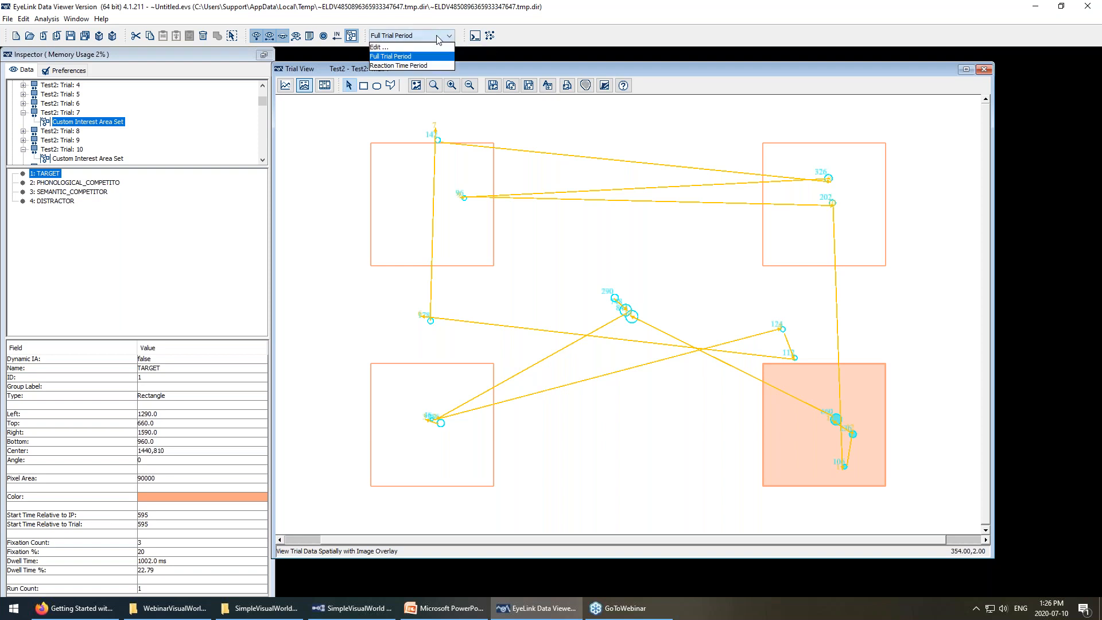
click(386, 47)
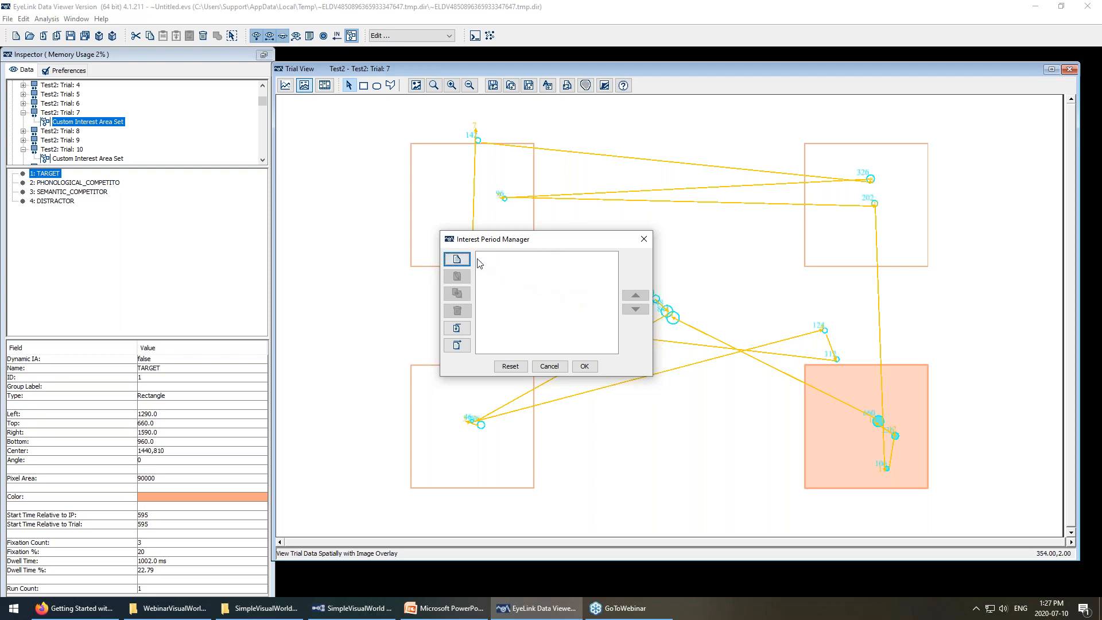
Add a new interest period and rename it 500PreCritToMouseClick.
click(457, 260)
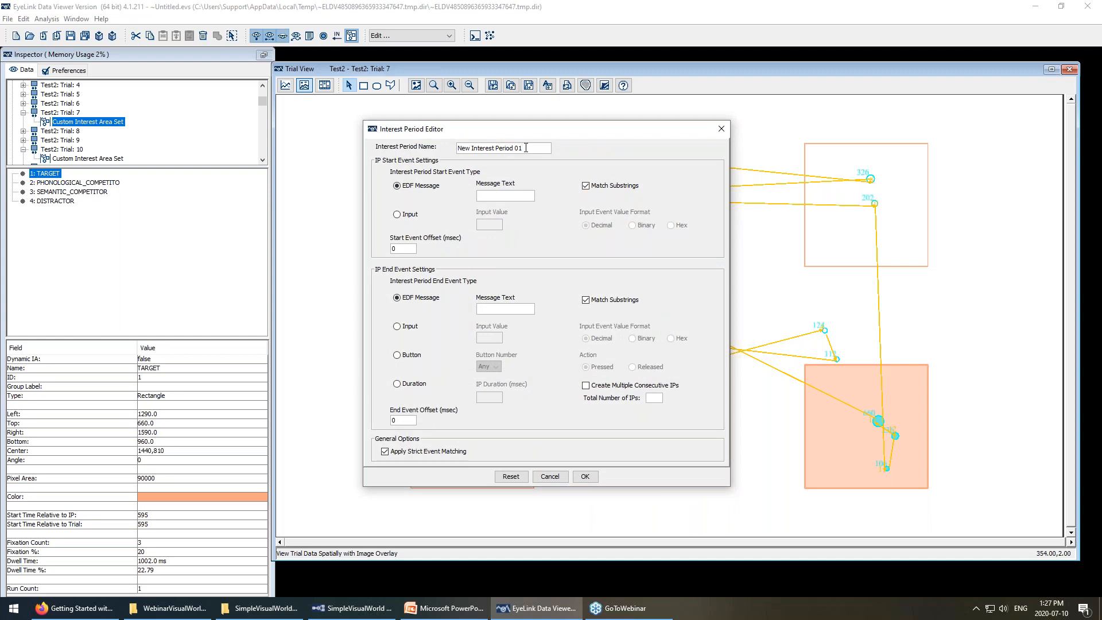
drag(539, 148, 438, 150)
text(500PreCritToMouseClick)
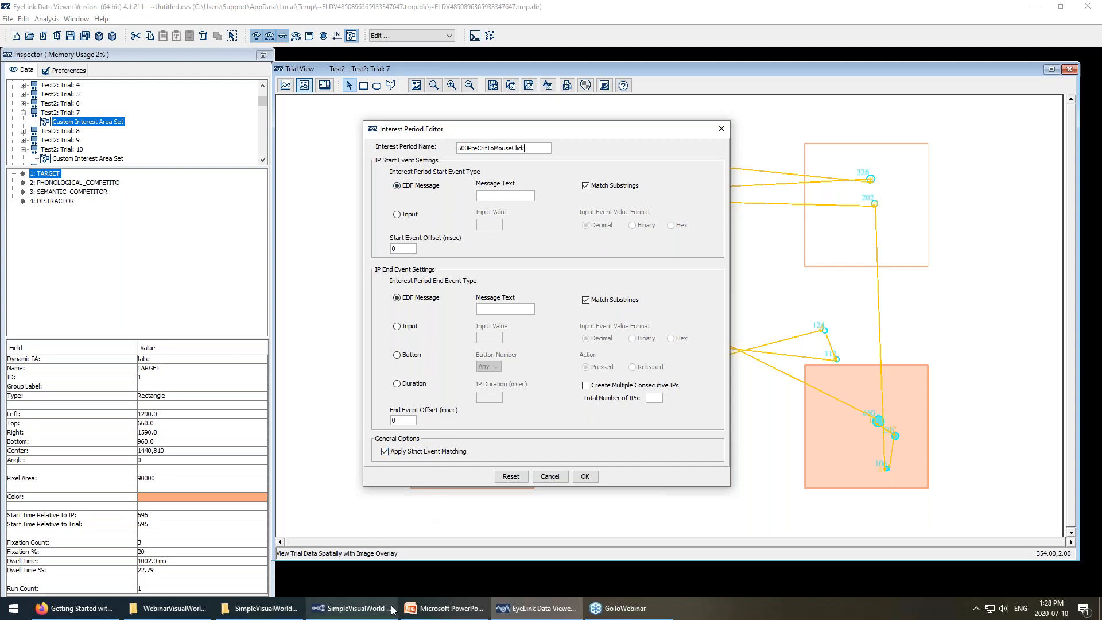
Inspect the TIMER_CRIT_WORD timer's settings in Experiment Builder's RECORDING flow.
click(373, 612)
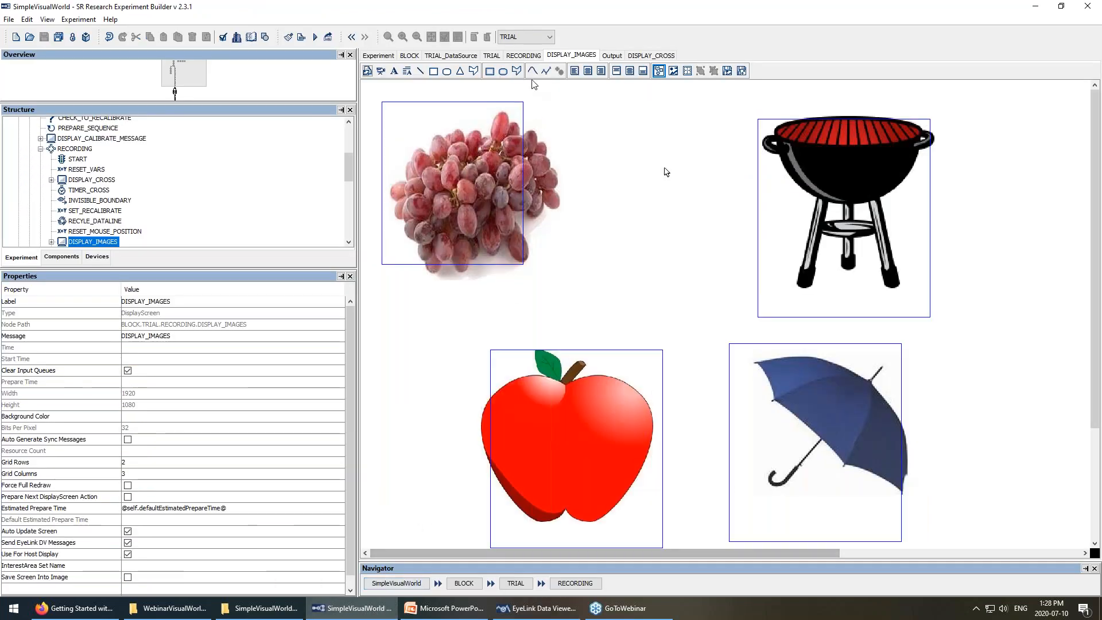
click(524, 57)
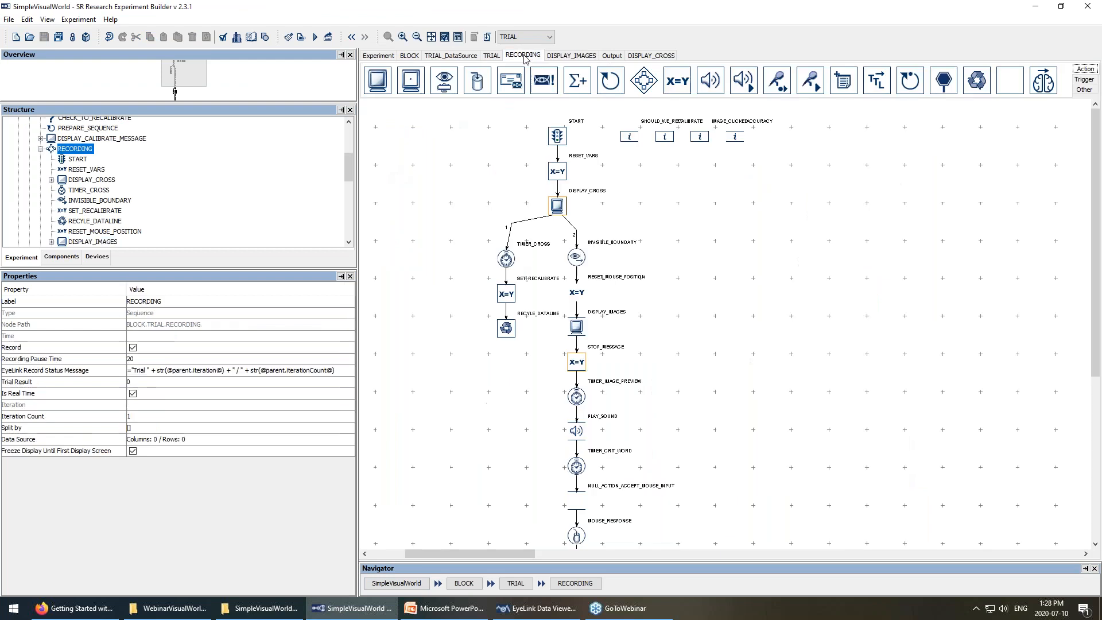
click(582, 470)
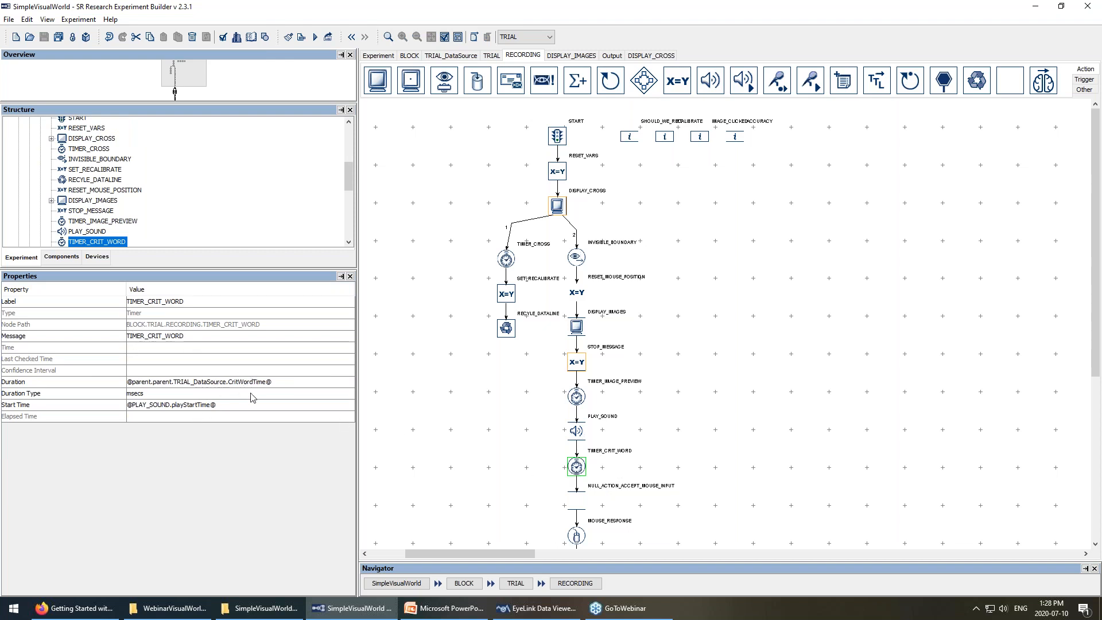
Review CritWordTime values in TRIAL_DataSource (row 1 is 821), then reselect TIMER_CRIT_WORD in RECORDING.
click(450, 56)
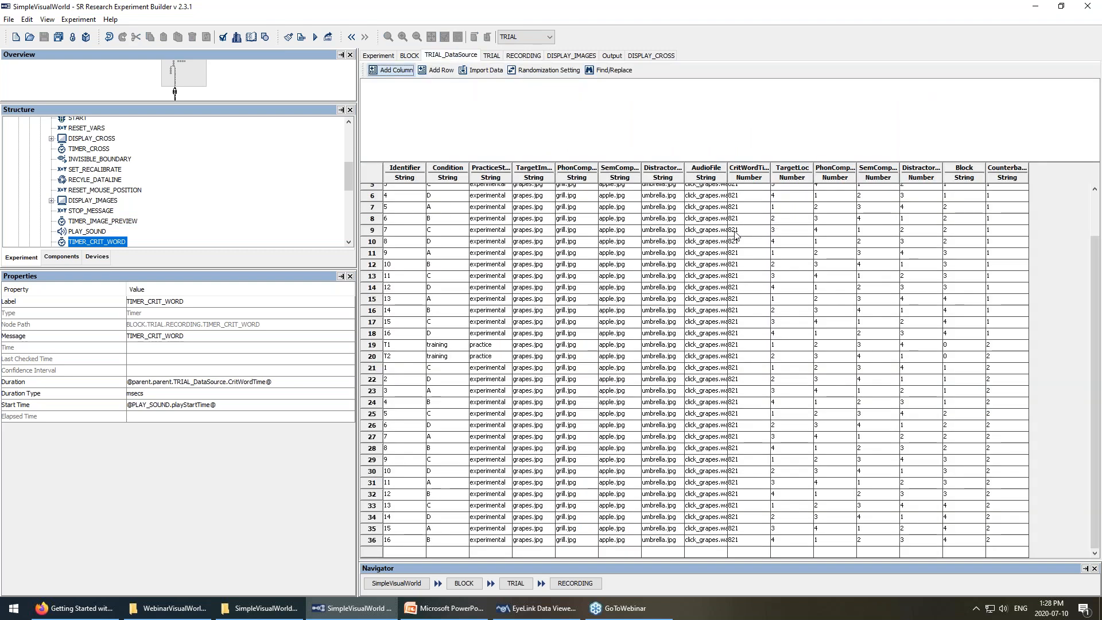
drag(763, 197, 771, 465)
drag(749, 412, 759, 333)
drag(750, 188, 752, 298)
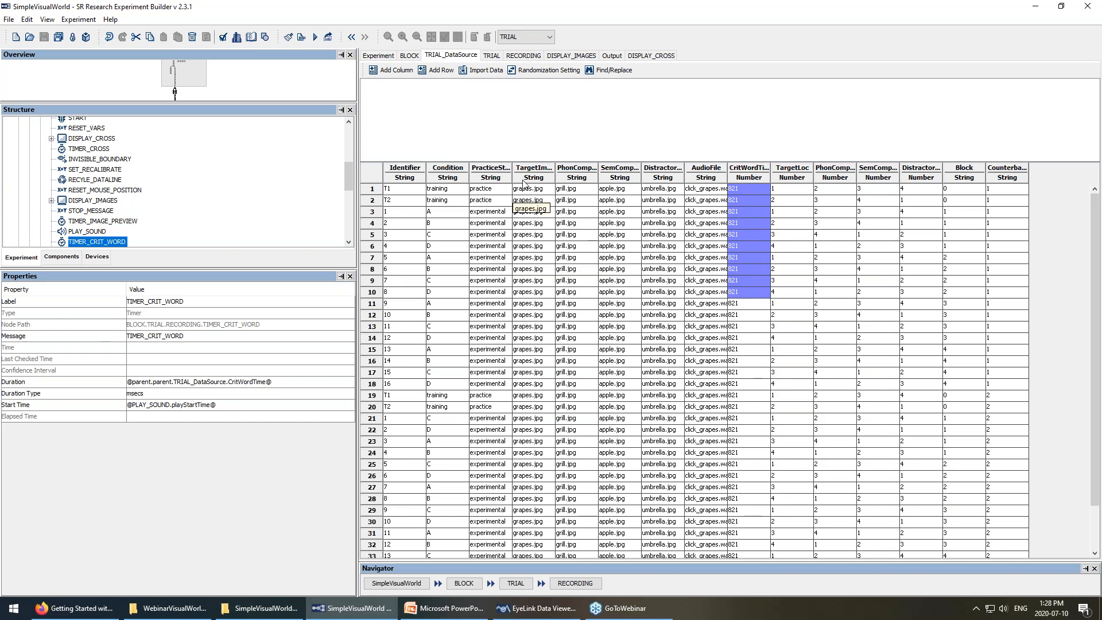
drag(527, 191, 683, 476)
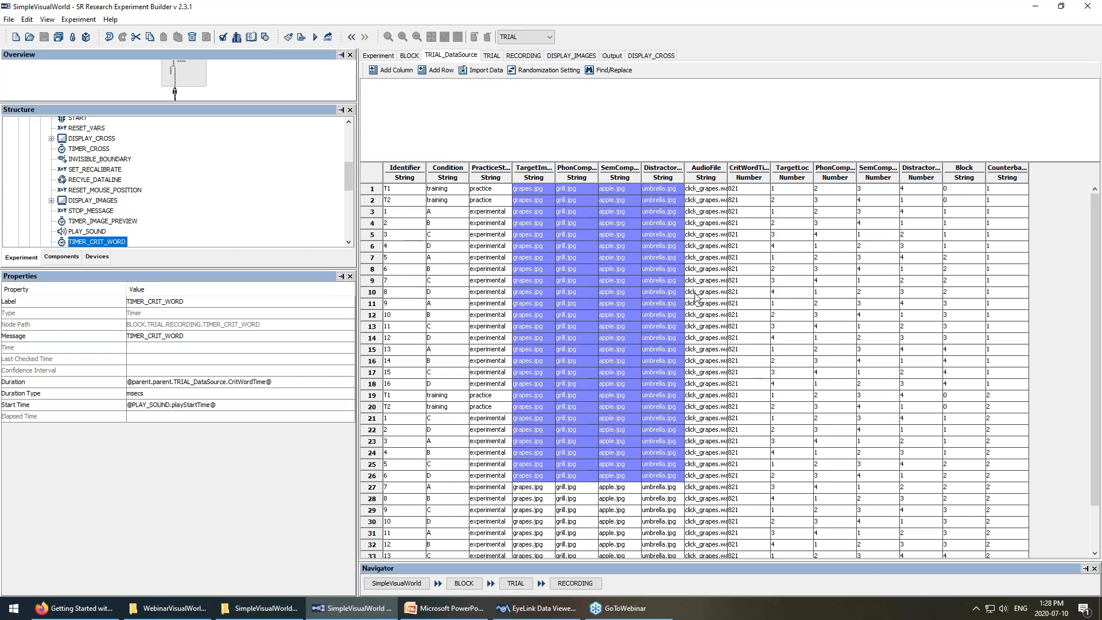
click(736, 189)
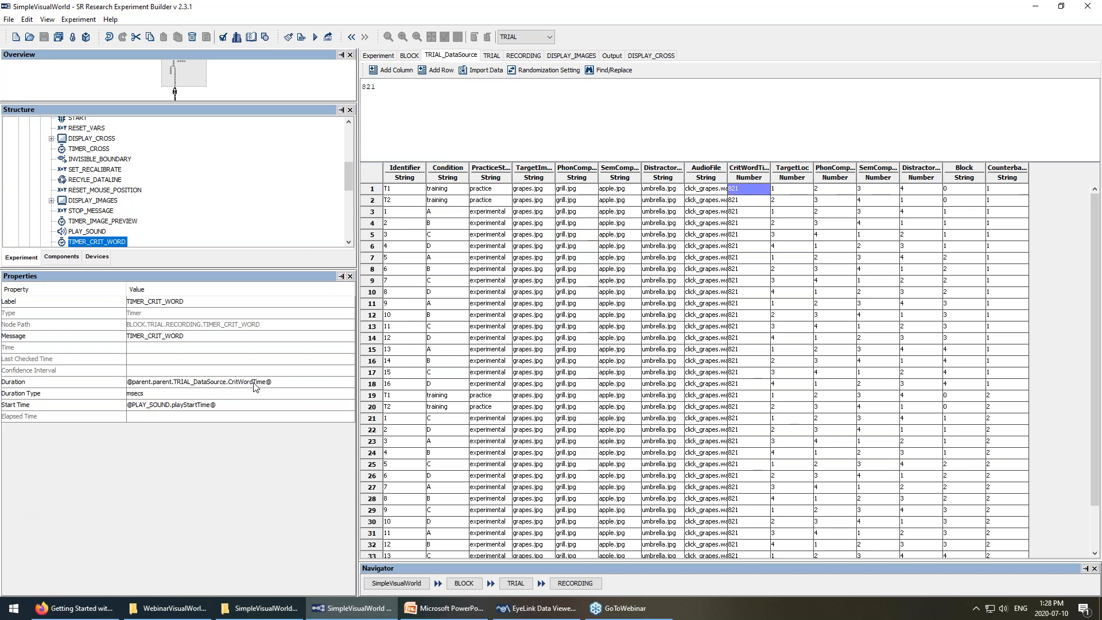
click(522, 56)
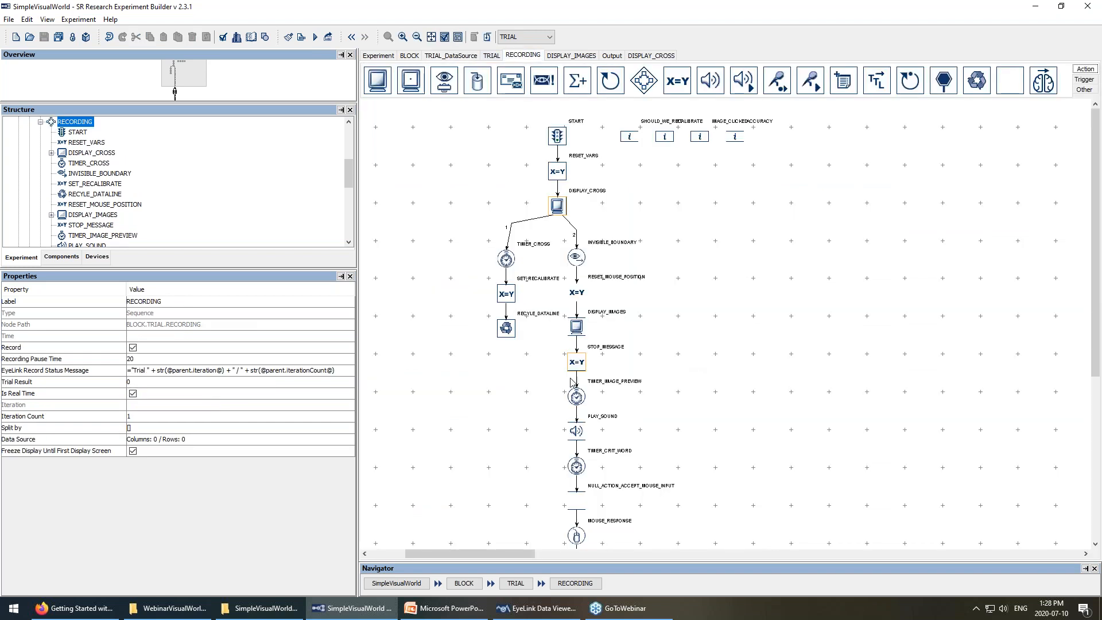
click(577, 467)
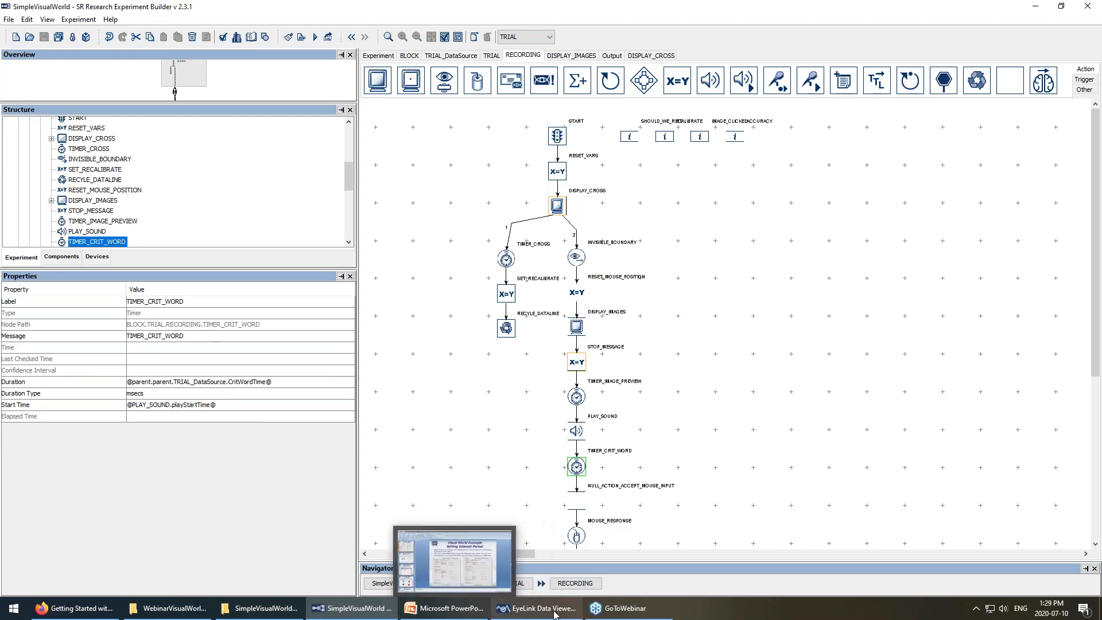
Start the period at the TIMER_CRIT_WORD message with a -500 ms offset.
click(526, 609)
click(527, 196)
text(TIMER_CRI_)
text(WORD)
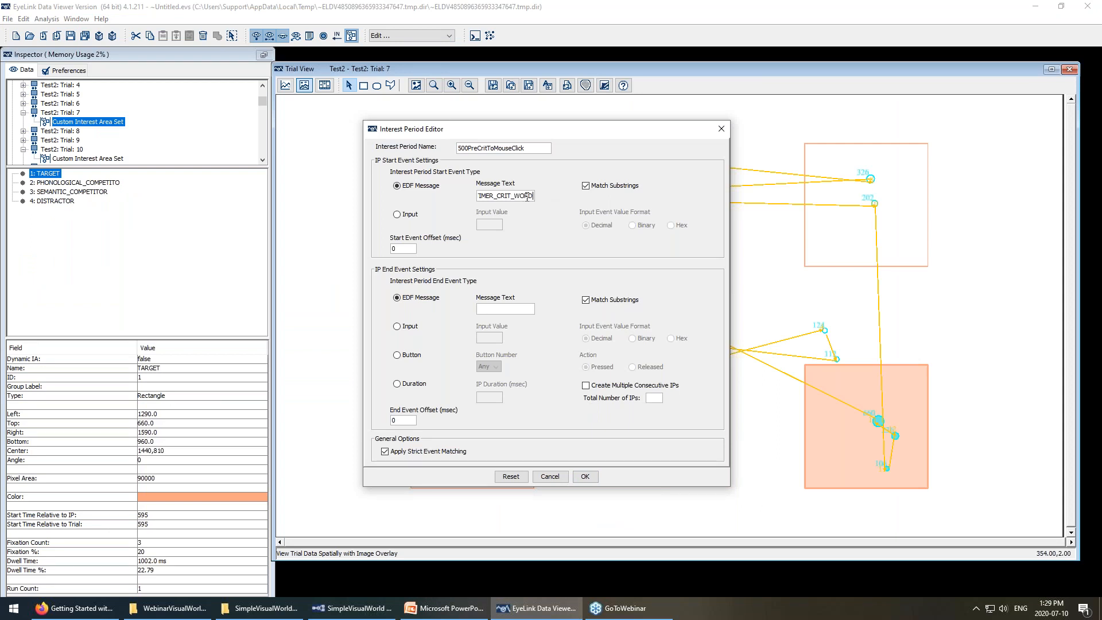
click(352, 607)
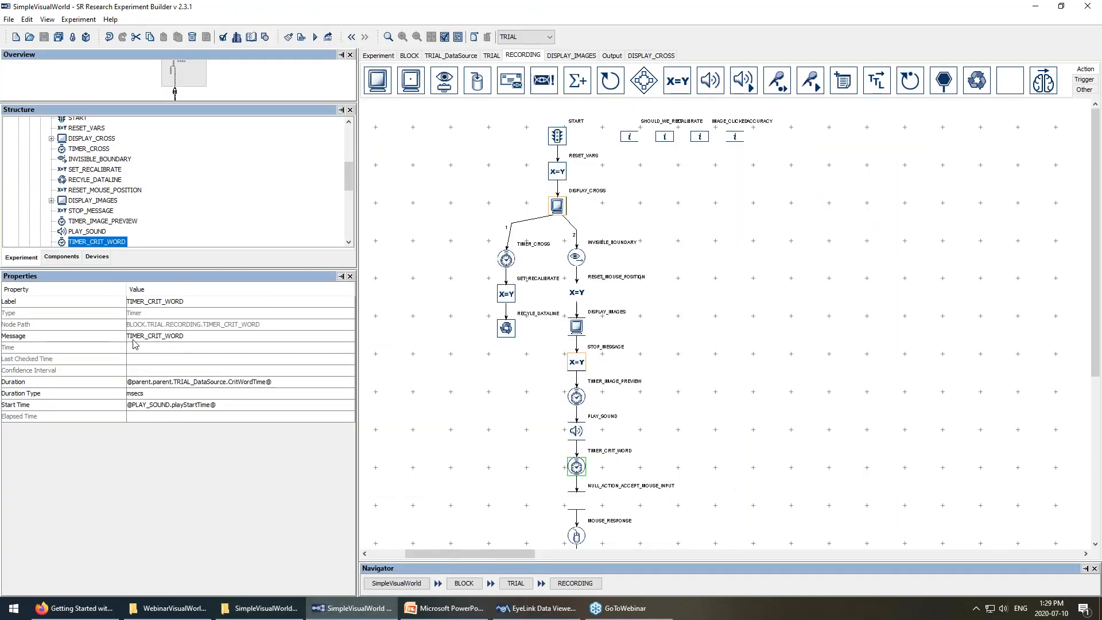
click(197, 337)
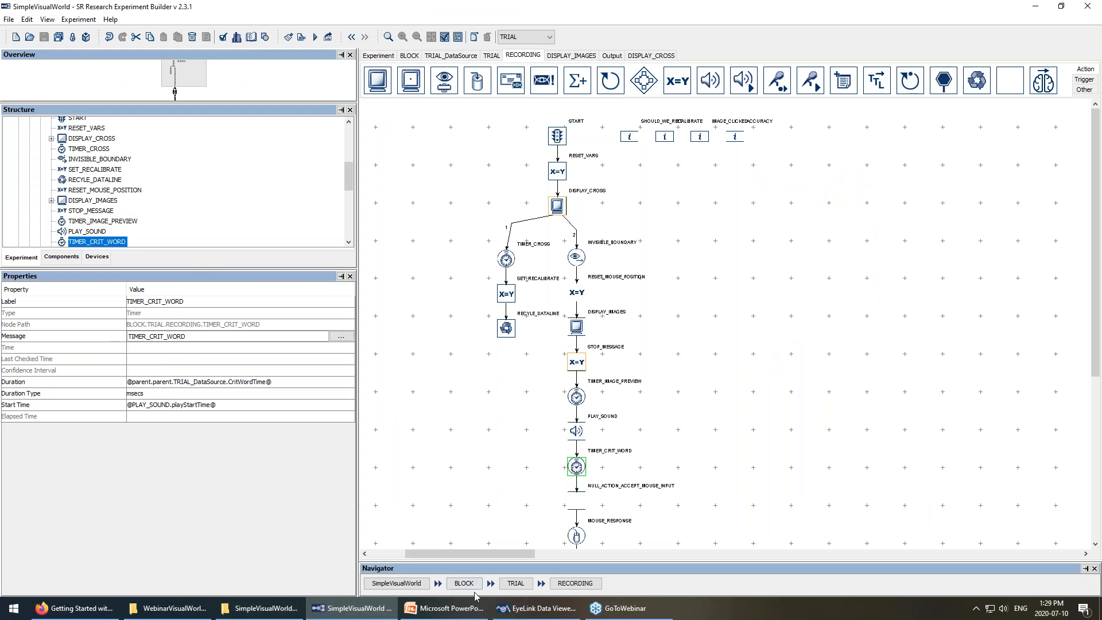
click(536, 607)
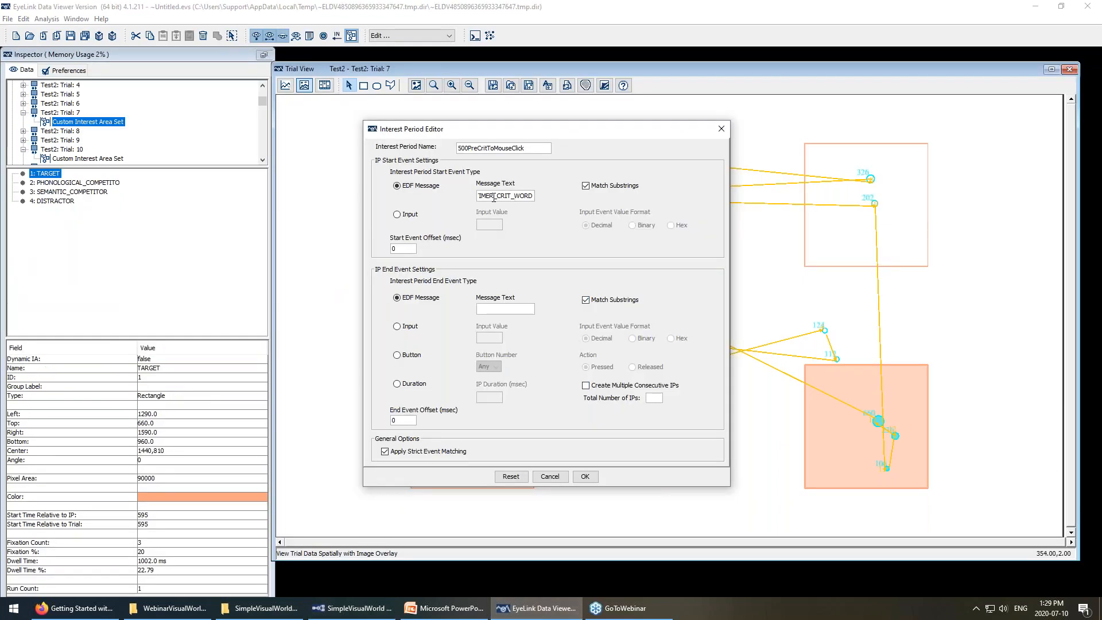
drag(401, 249, 345, 252)
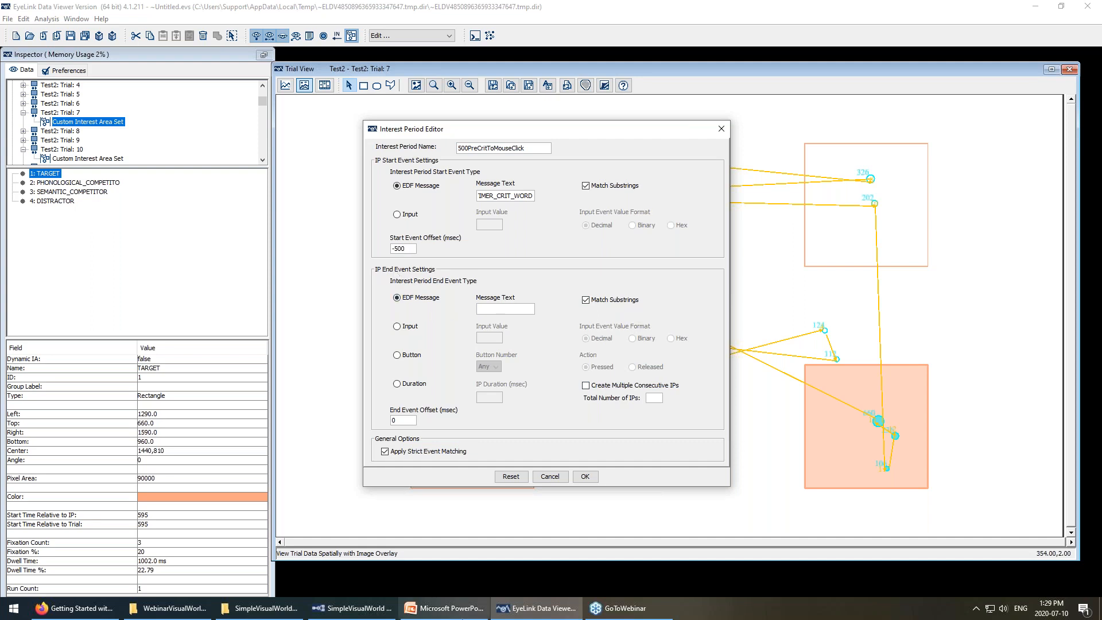
click(374, 615)
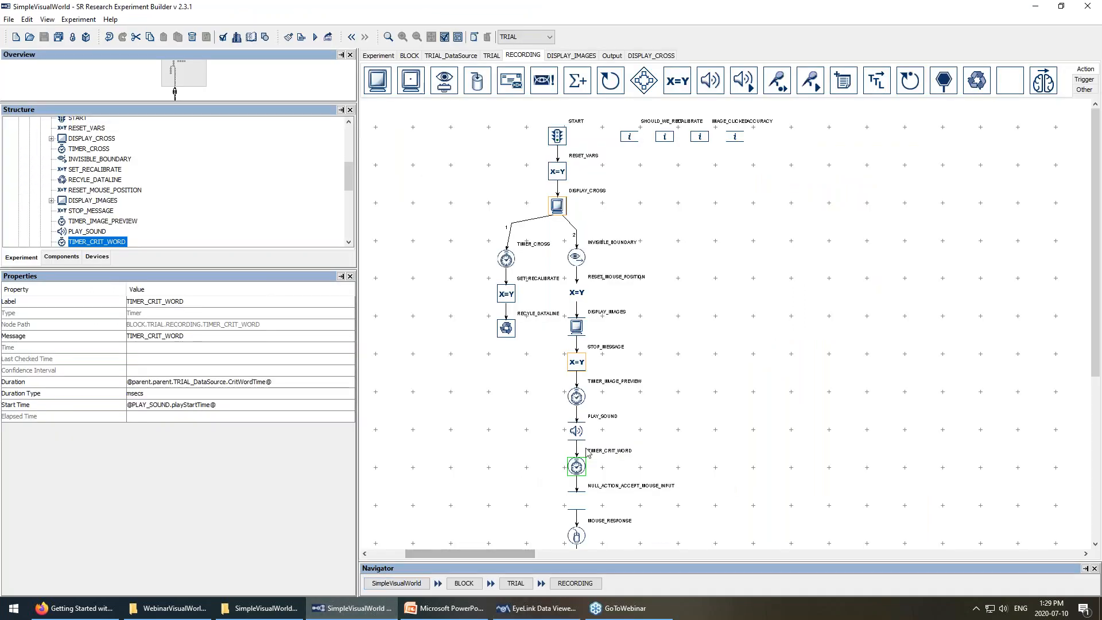
Check the MOUSE_RESPONSE node's message in Experiment Builder, then return to the period editor.
scroll(625, 427, down, 1)
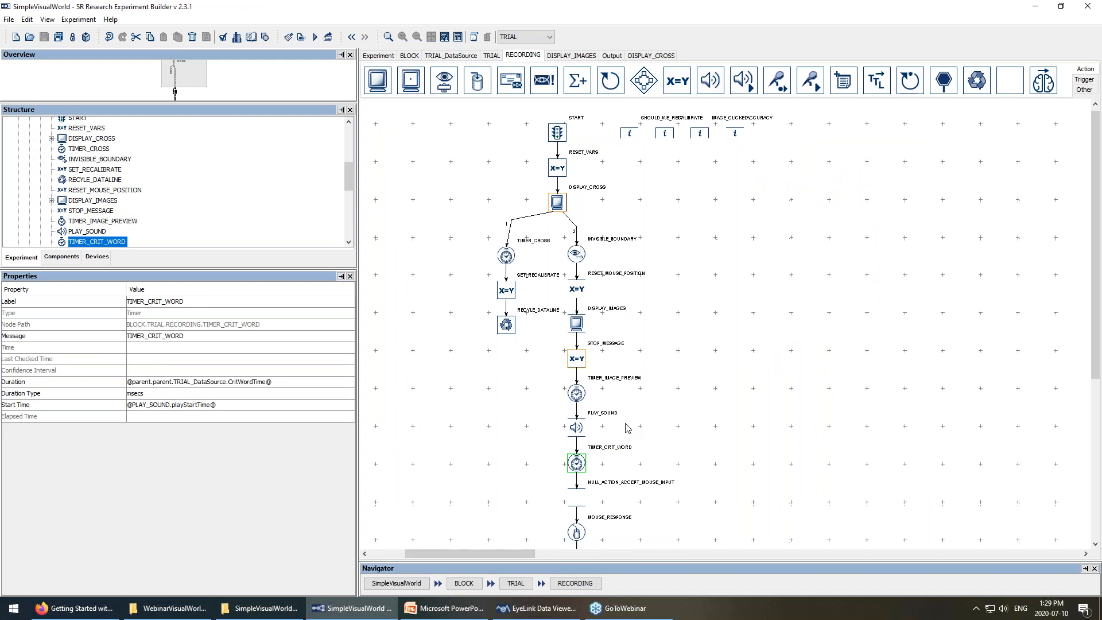
click(578, 526)
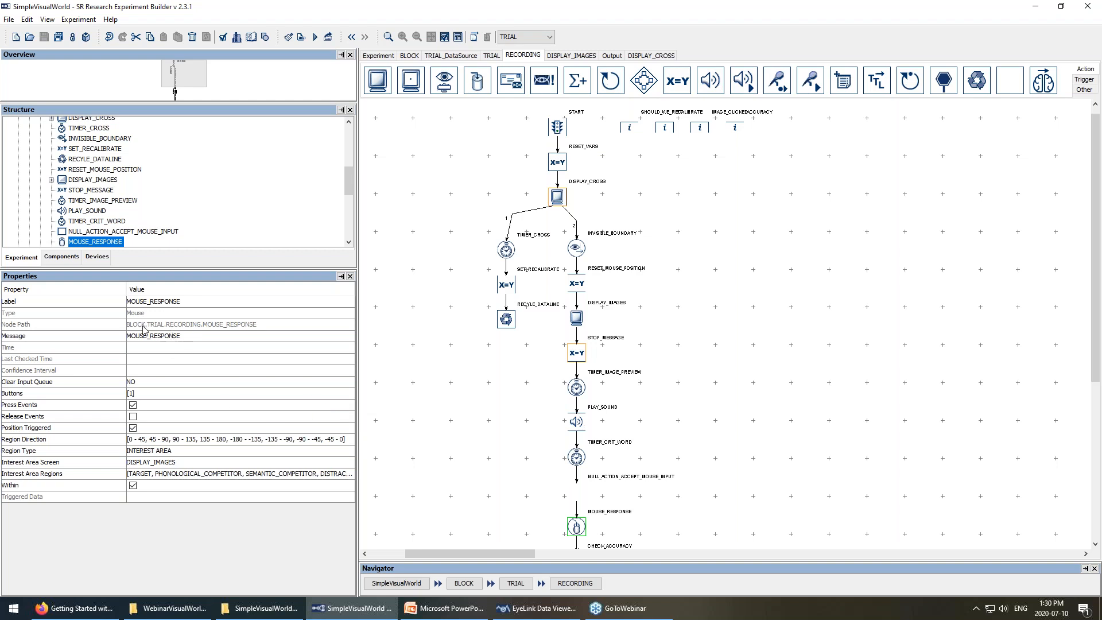
click(536, 607)
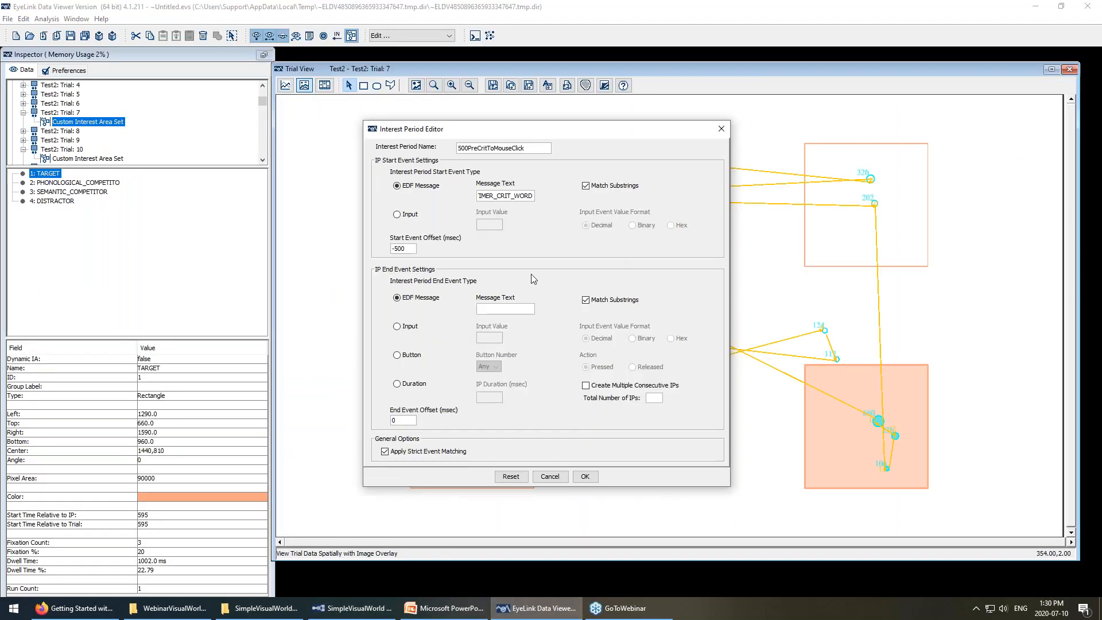
End the period at the MOUSE_RESPONSE message and confirm both dialogs.
text(MOUSE_RESPONSE)
click(591, 478)
click(590, 367)
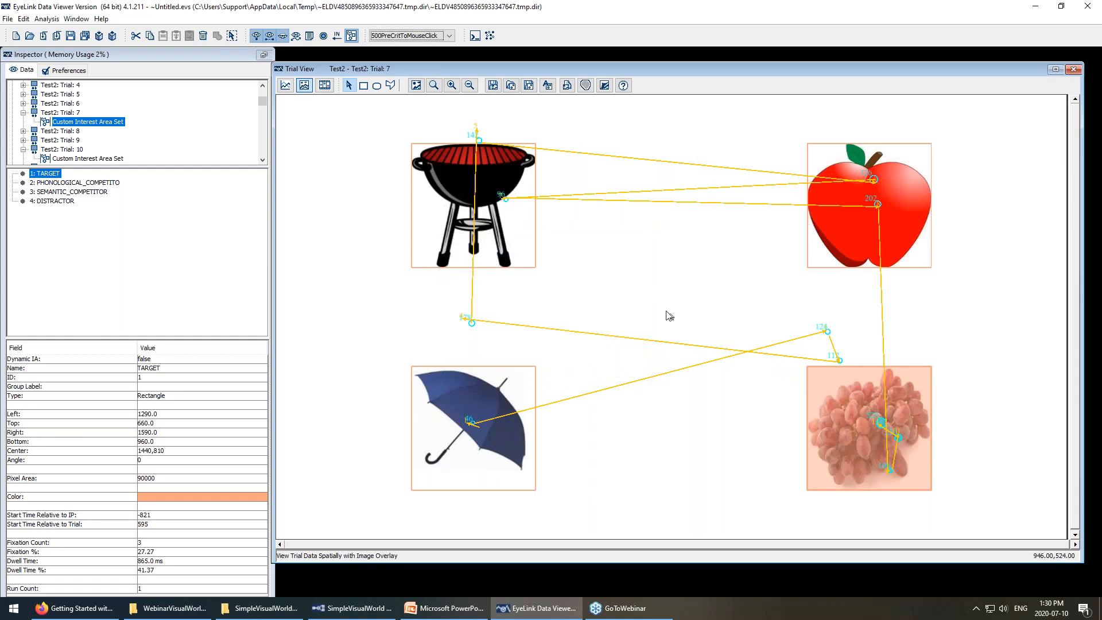
Show Trial 6 with saccades hidden under the 500PreCritToMouseClick interest period.
click(61, 104)
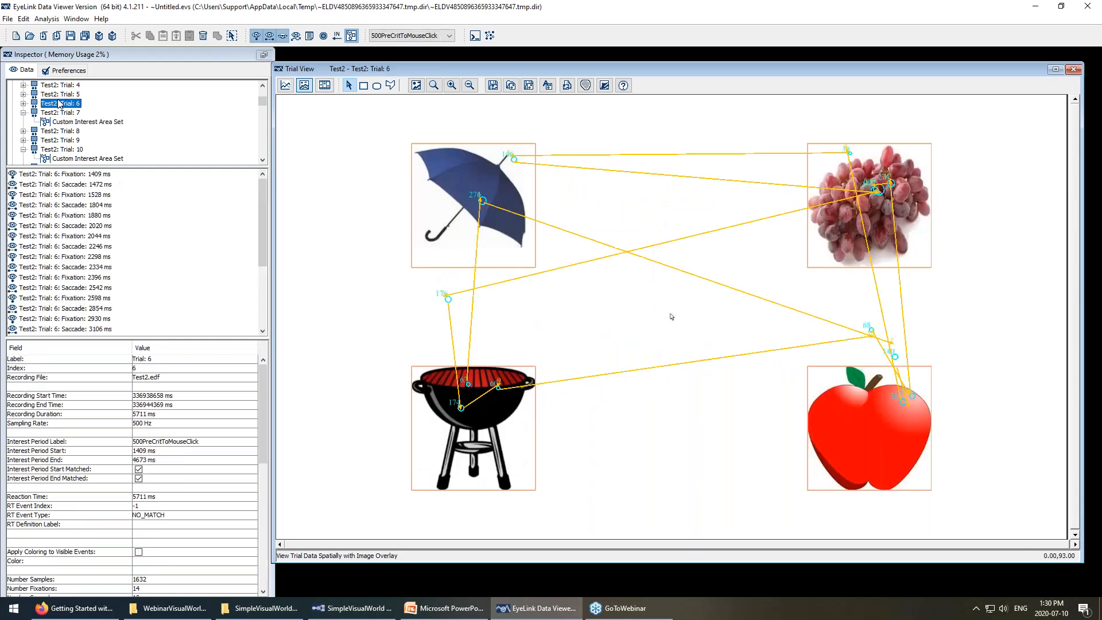
click(269, 35)
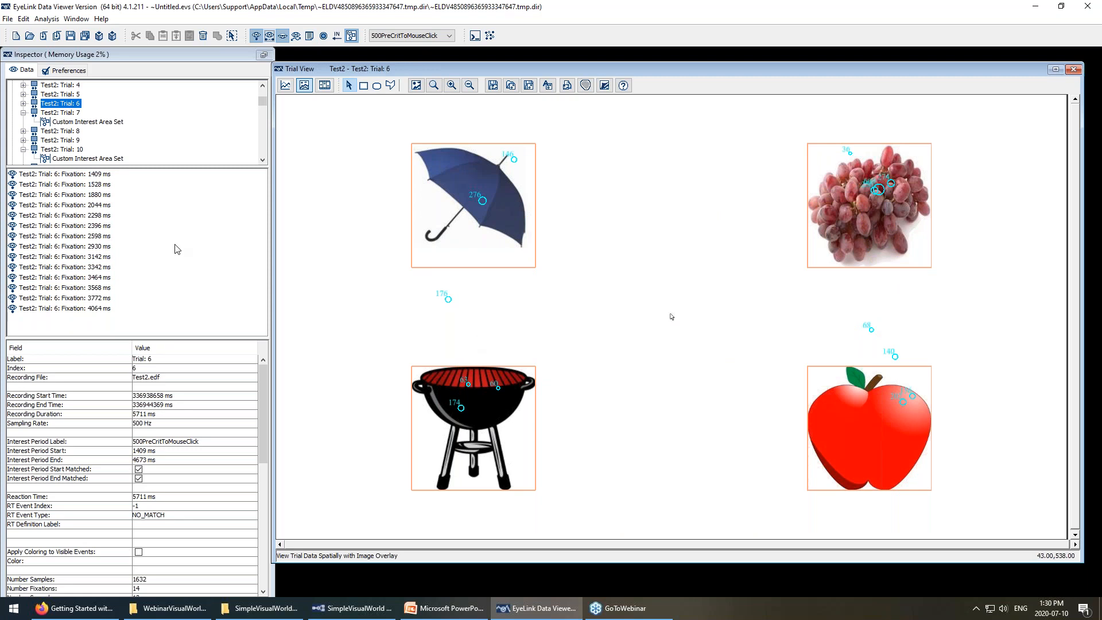
click(428, 35)
click(430, 56)
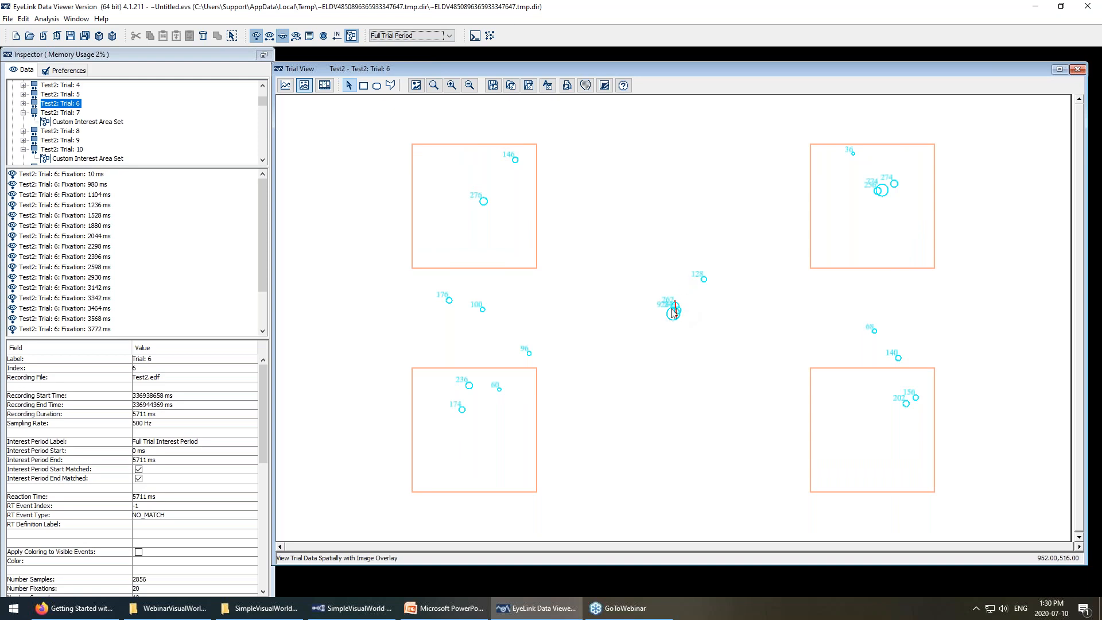
click(450, 36)
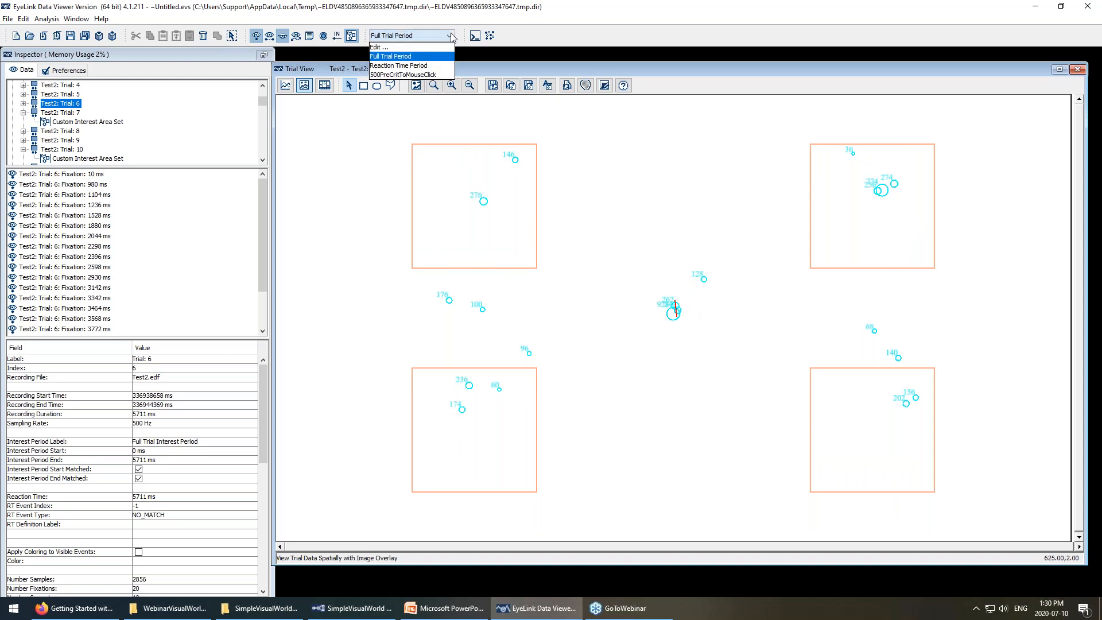
click(429, 75)
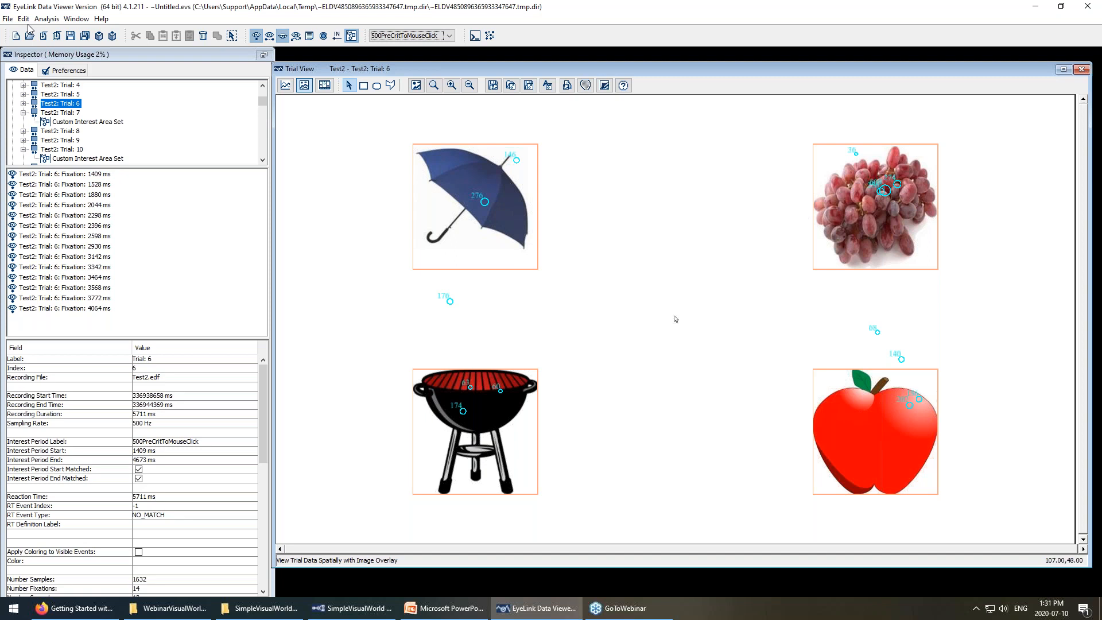
Look over the Analysis reports list and dismiss it without running a report.
click(46, 19)
mouse_move(65, 34)
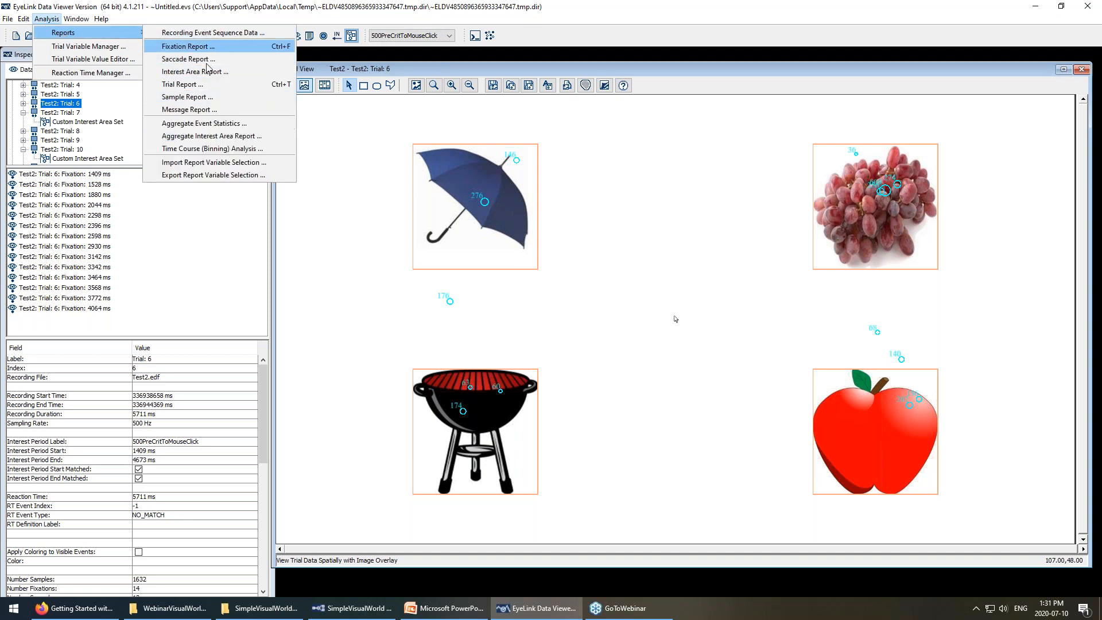
click(388, 214)
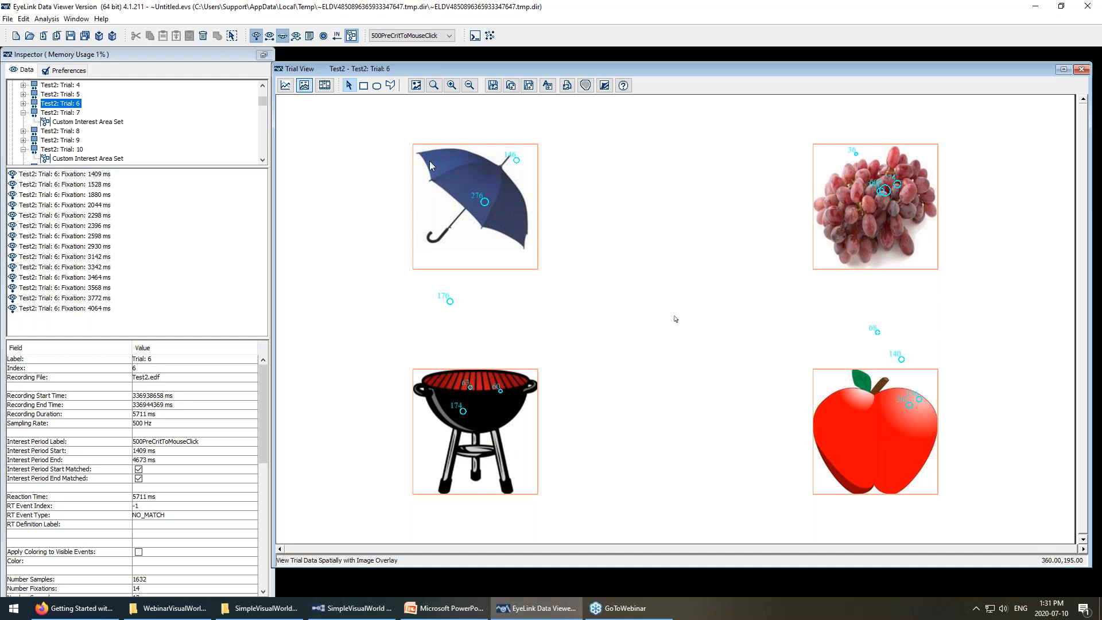
Switch Trial 6 to the Full Trial Period (0–5711 ms).
click(449, 35)
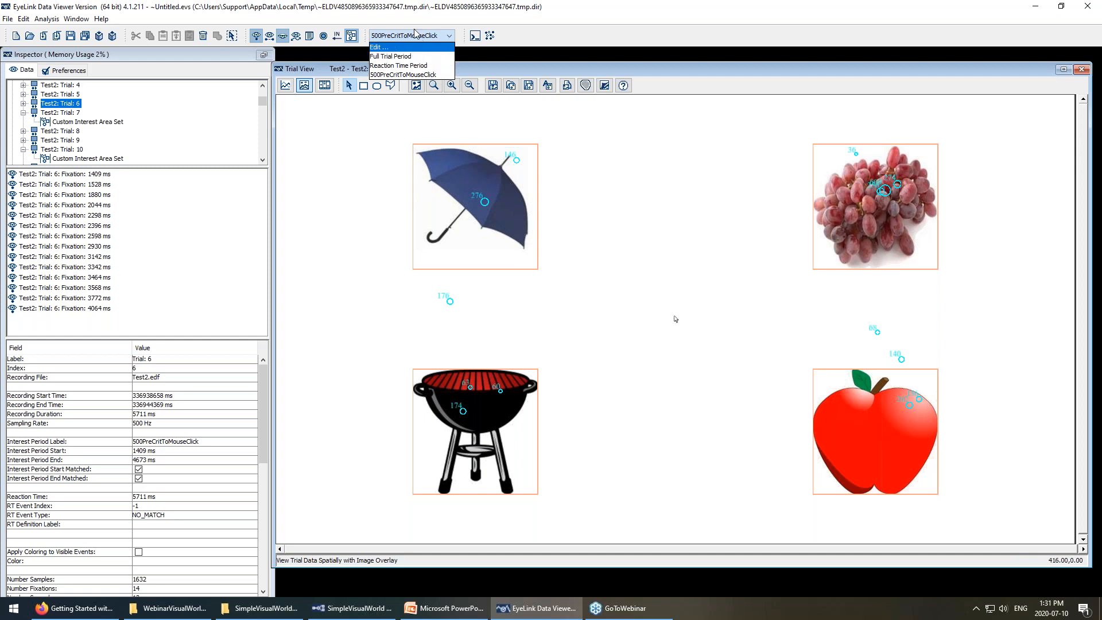
click(396, 56)
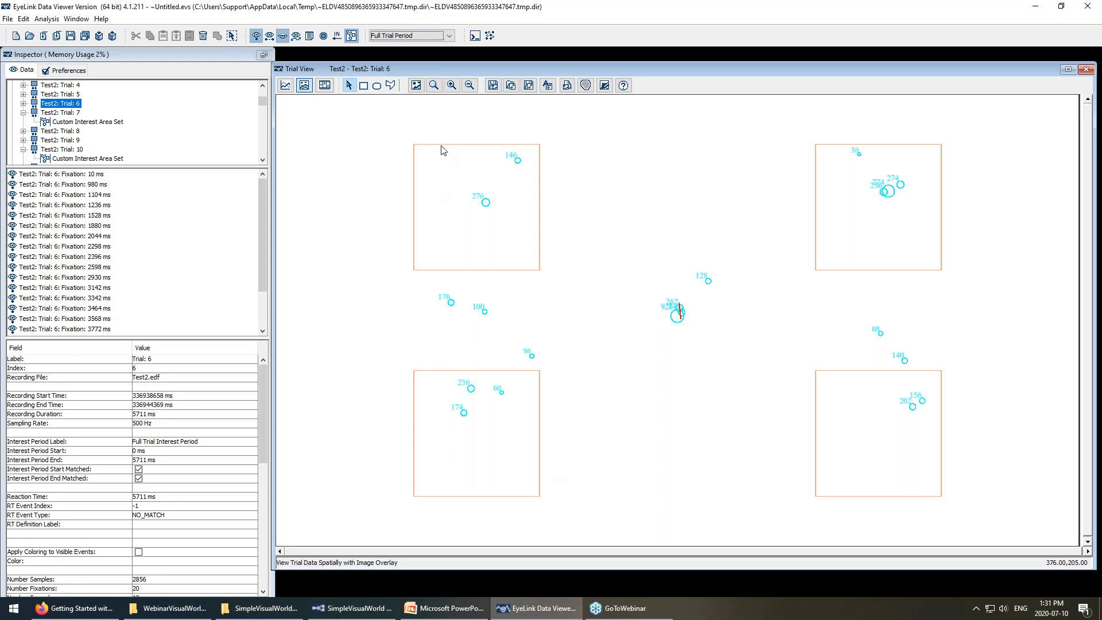
click(450, 37)
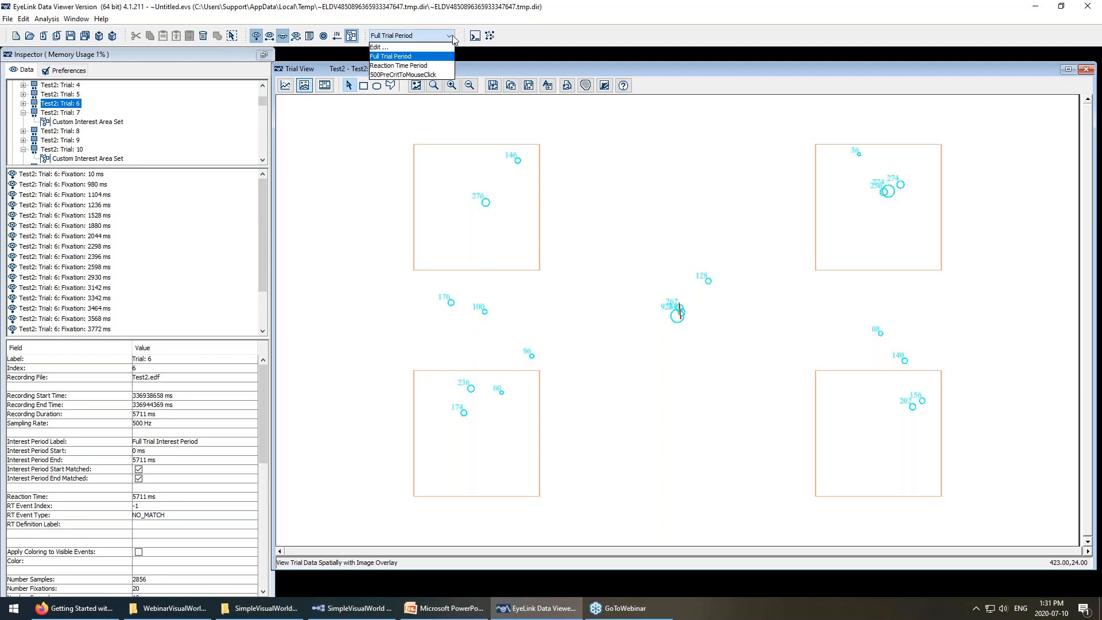
Review the 500PreCritToMouseClick period's definition and close the editor unchanged.
click(448, 48)
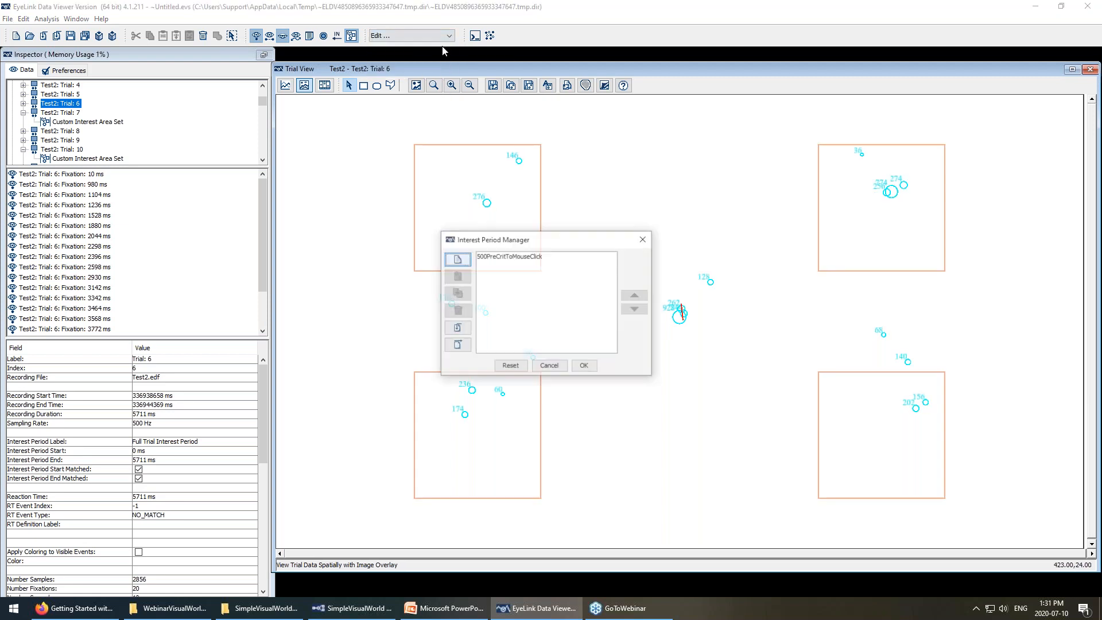
click(517, 260)
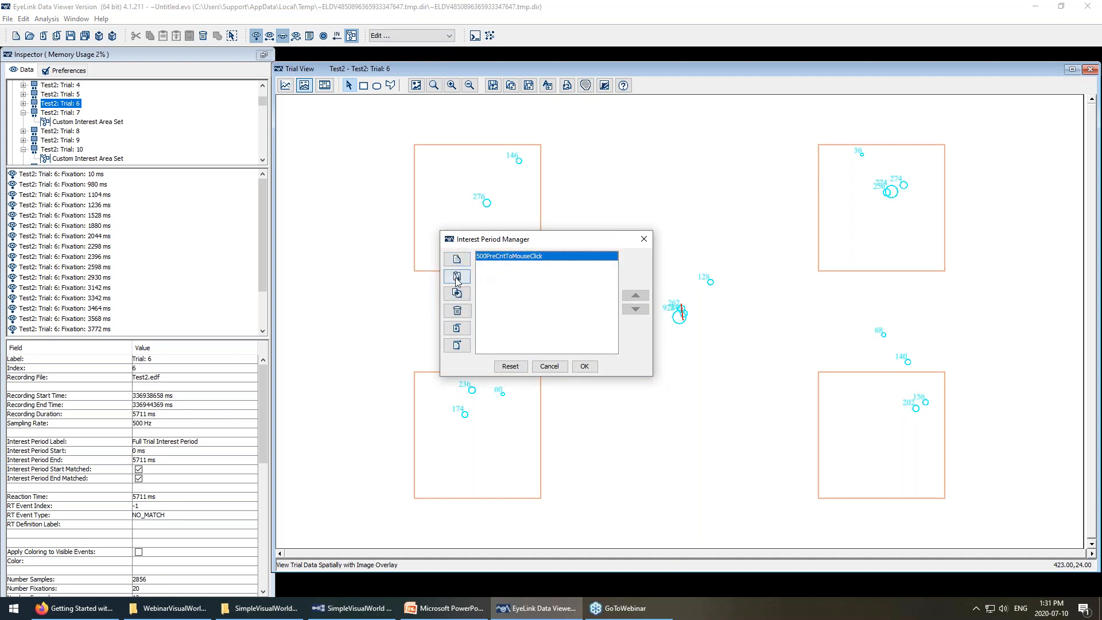
click(457, 277)
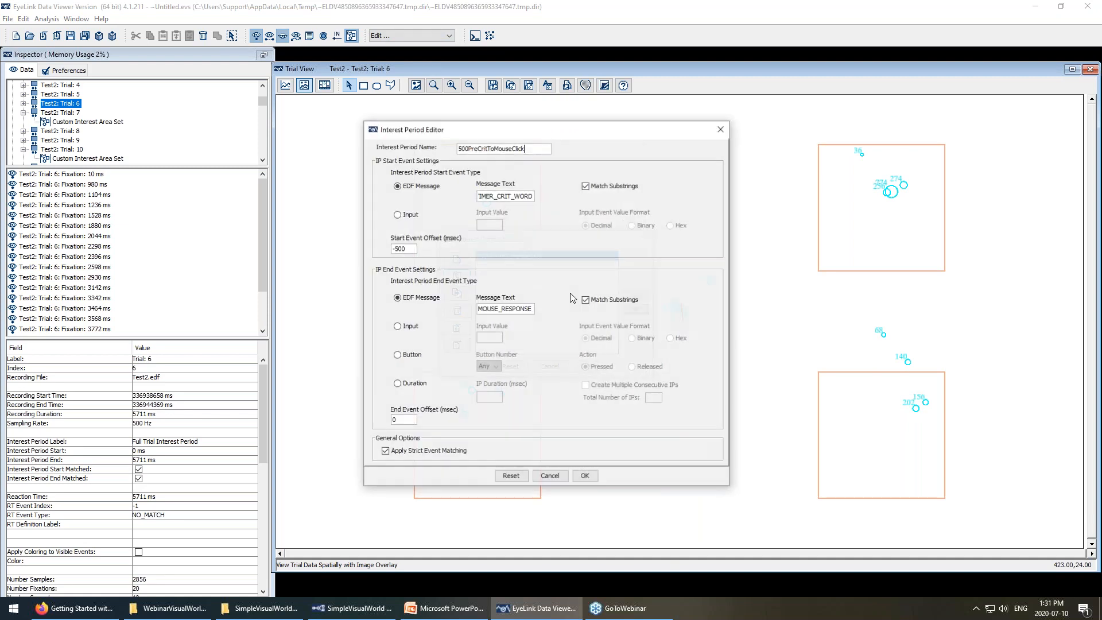
click(585, 476)
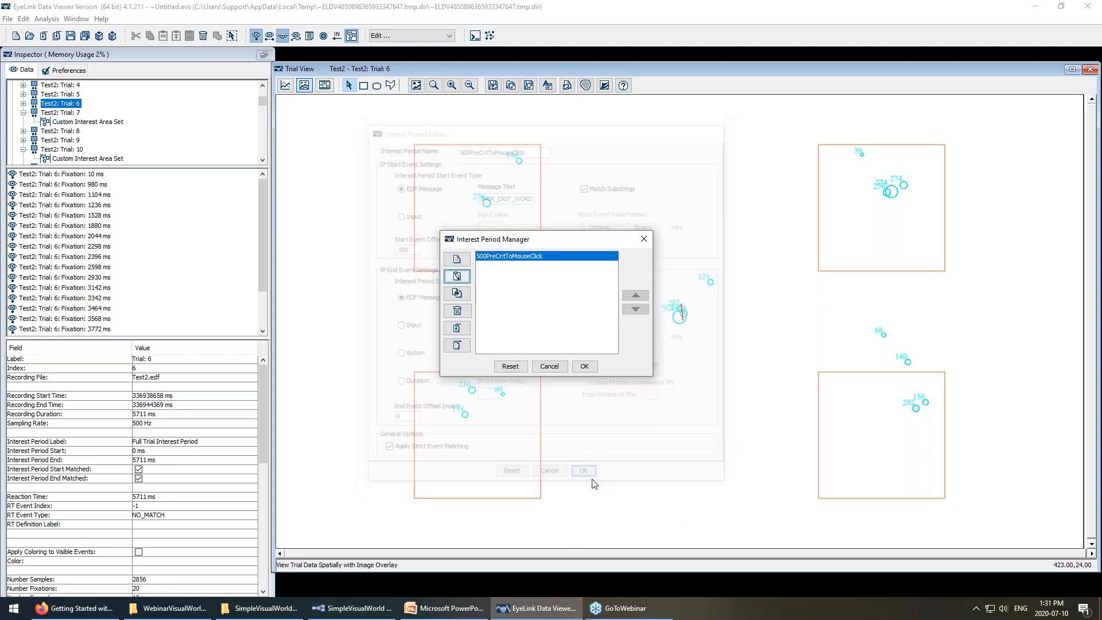
Create a new interest period named 500PreCritTo1000PostCrit.
click(457, 260)
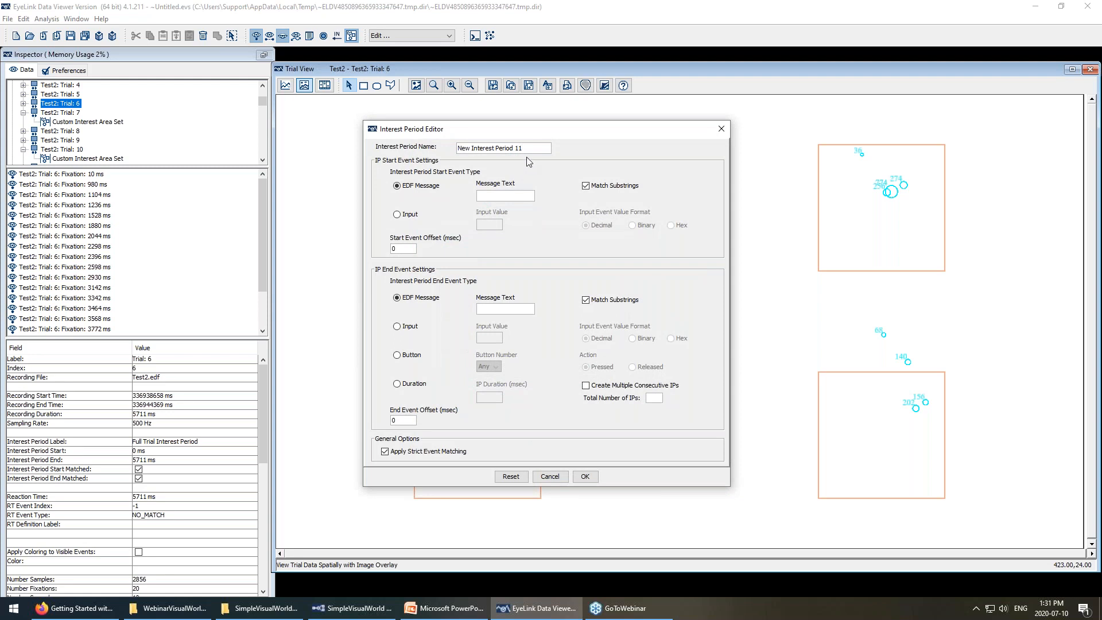
text(500)
drag(585, 134, 838, 172)
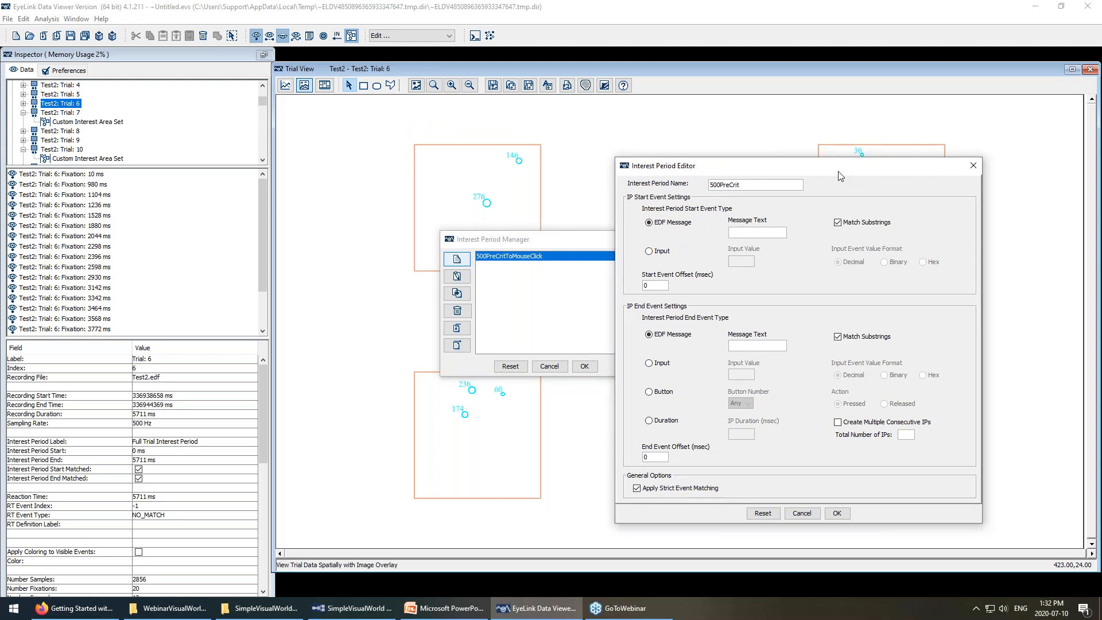
text(To1000PostCrit)
Start the new period at TIMER_CRIT_WORD with a -500 ms start offset.
click(758, 233)
text(TIMER_CRIT_WORD)
double_click(654, 285)
text(-500)
End the period after a fixed 1000 ms duration, then bring up Experiment Builder.
click(649, 421)
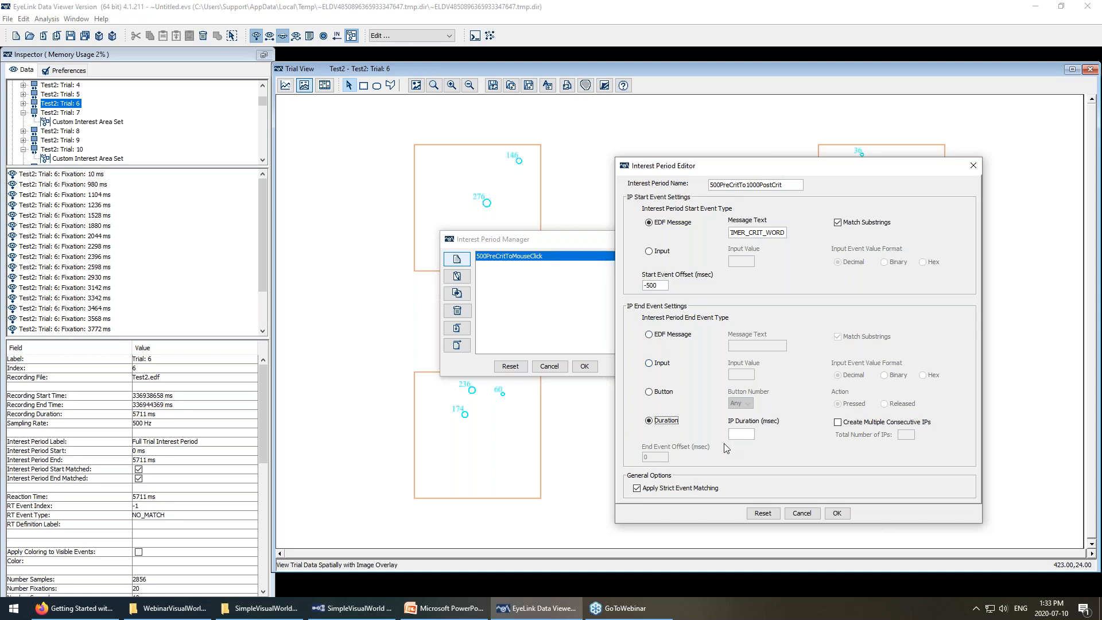
click(740, 434)
text(1000)
click(351, 608)
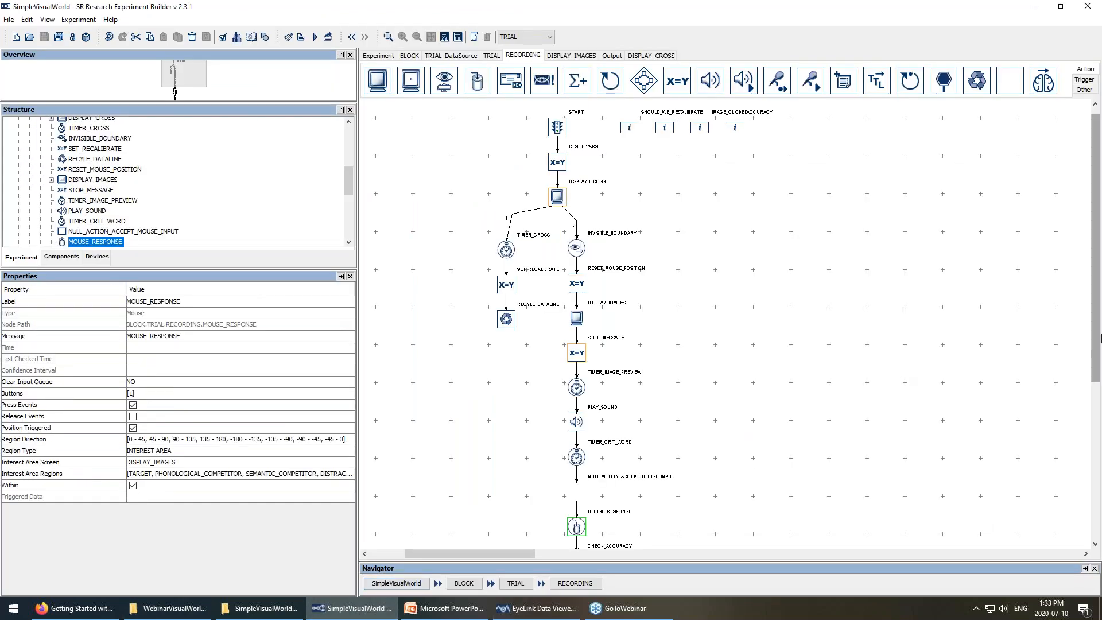
drag(1095, 338, 1095, 418)
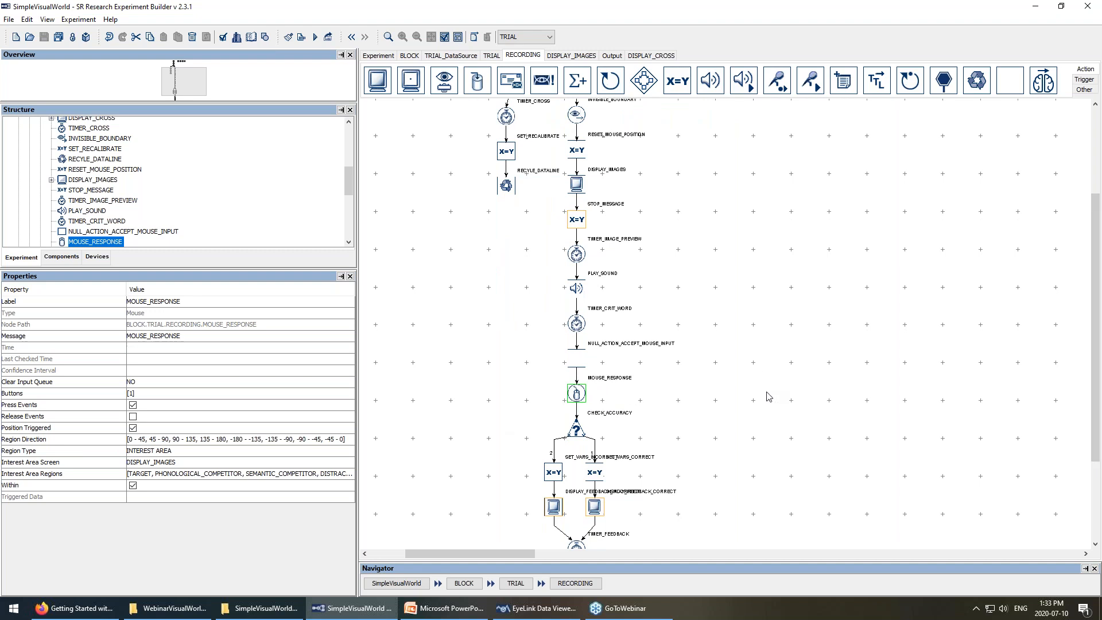
mouse_move(535, 614)
click(530, 607)
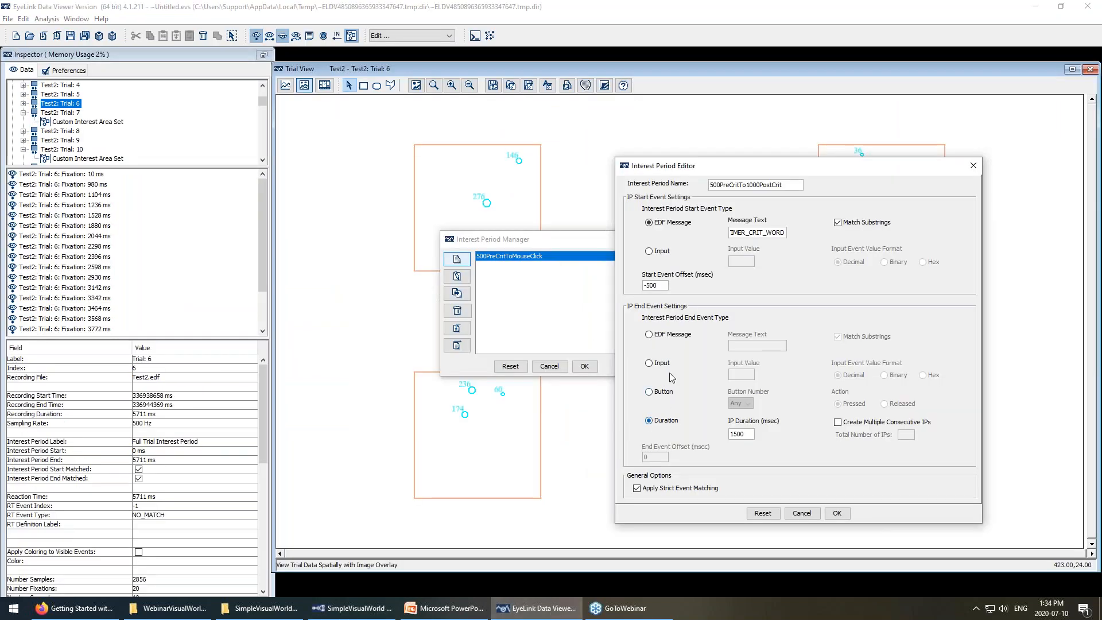
click(649, 335)
click(736, 347)
text(MOUSE_)
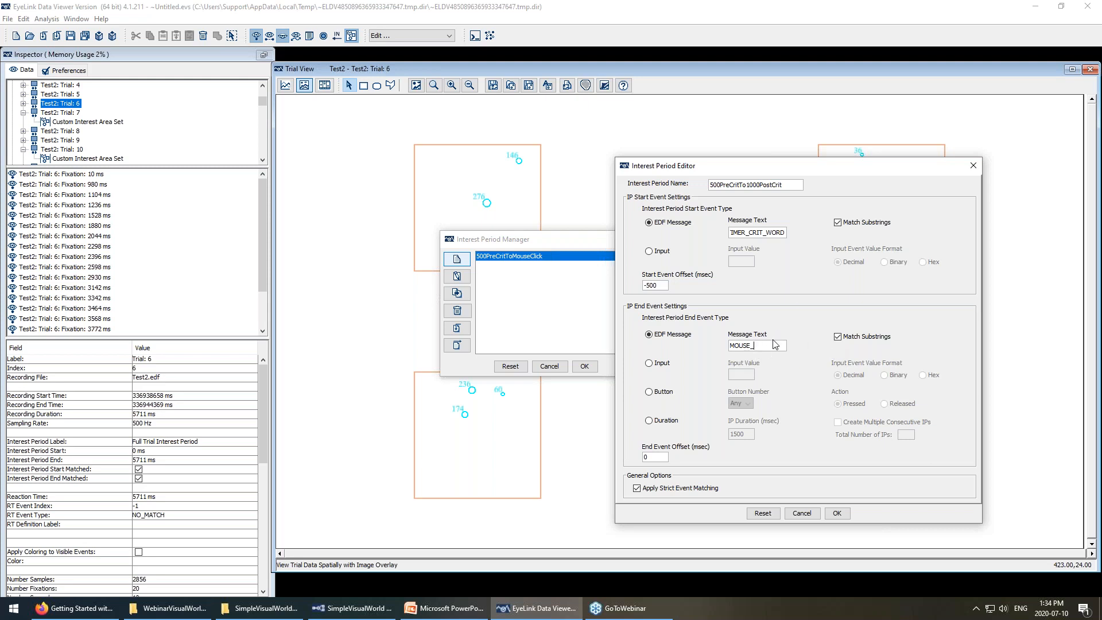
drag(775, 344, 693, 346)
key(BackSpace)
click(649, 422)
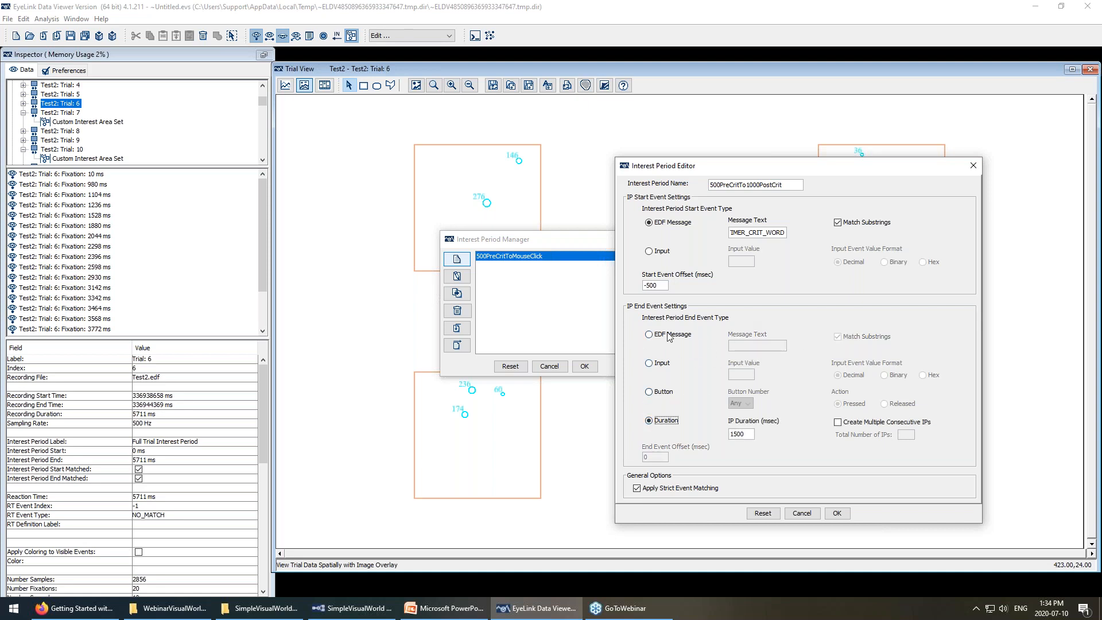
click(351, 607)
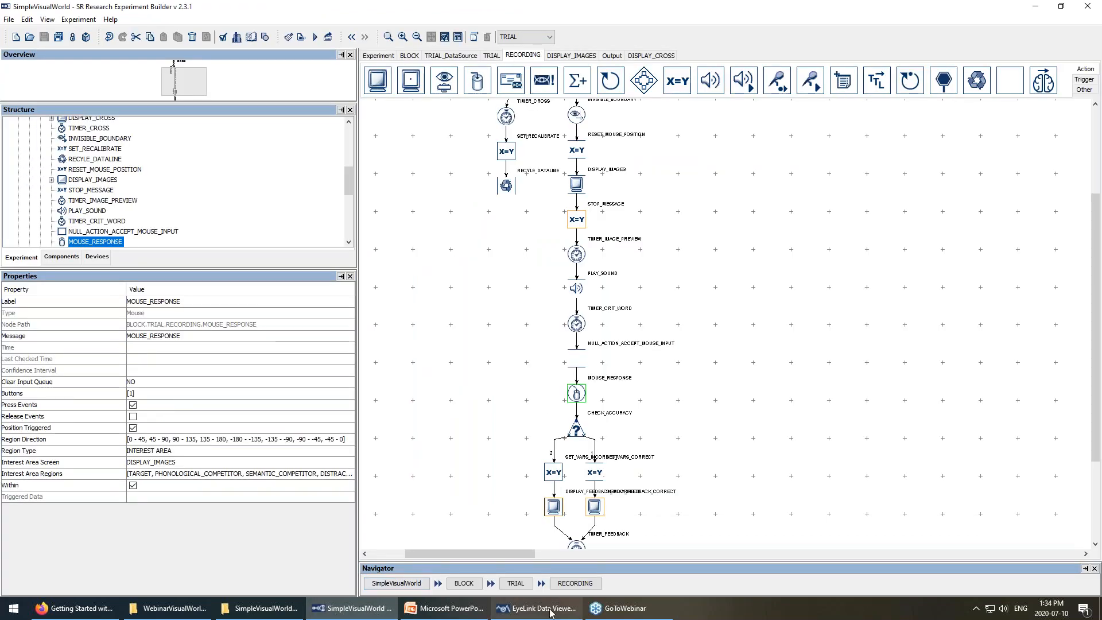
Switch back to EyeLink Data Viewer's Interest Period Editor.
click(530, 608)
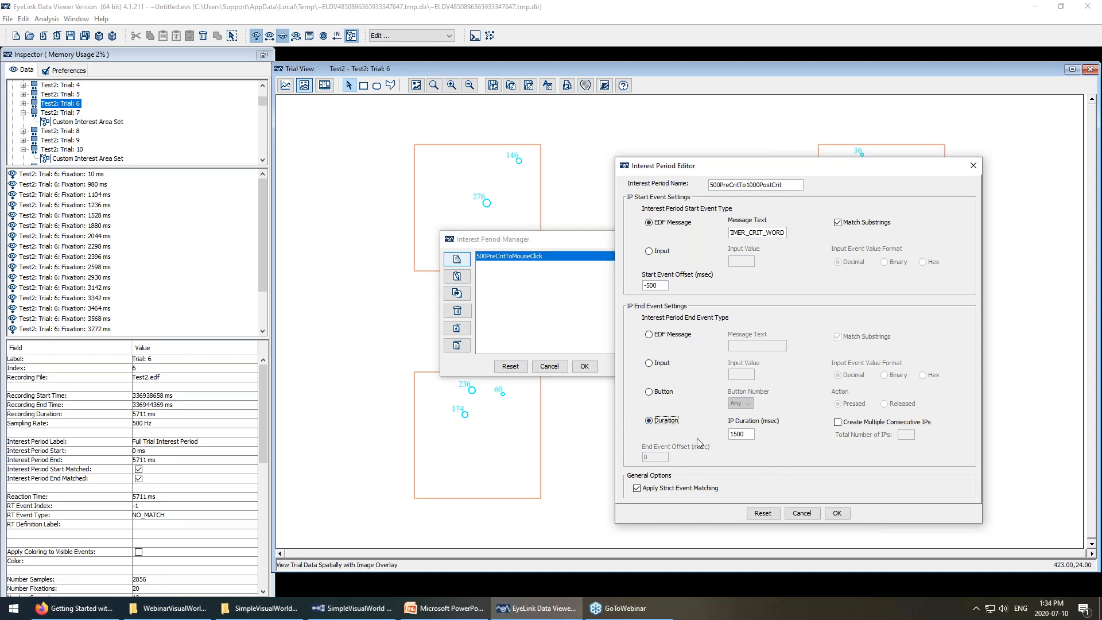
Save the 500PreCritTo1000PostCrit period, apply it to Test2 Trial 6, then switch to Experiment Builder.
click(841, 515)
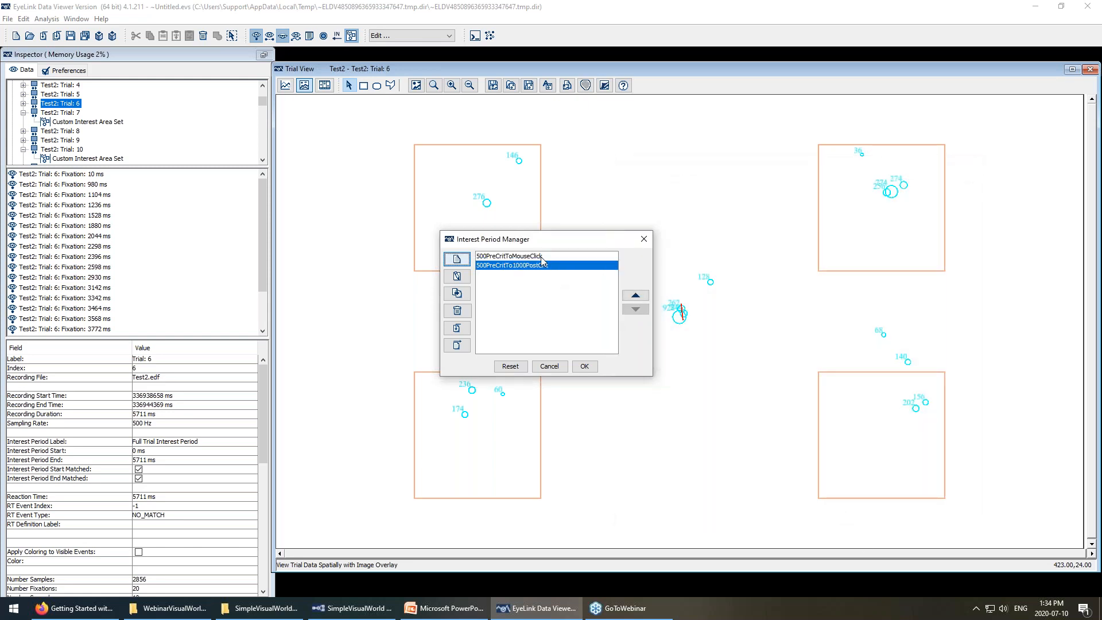
click(584, 366)
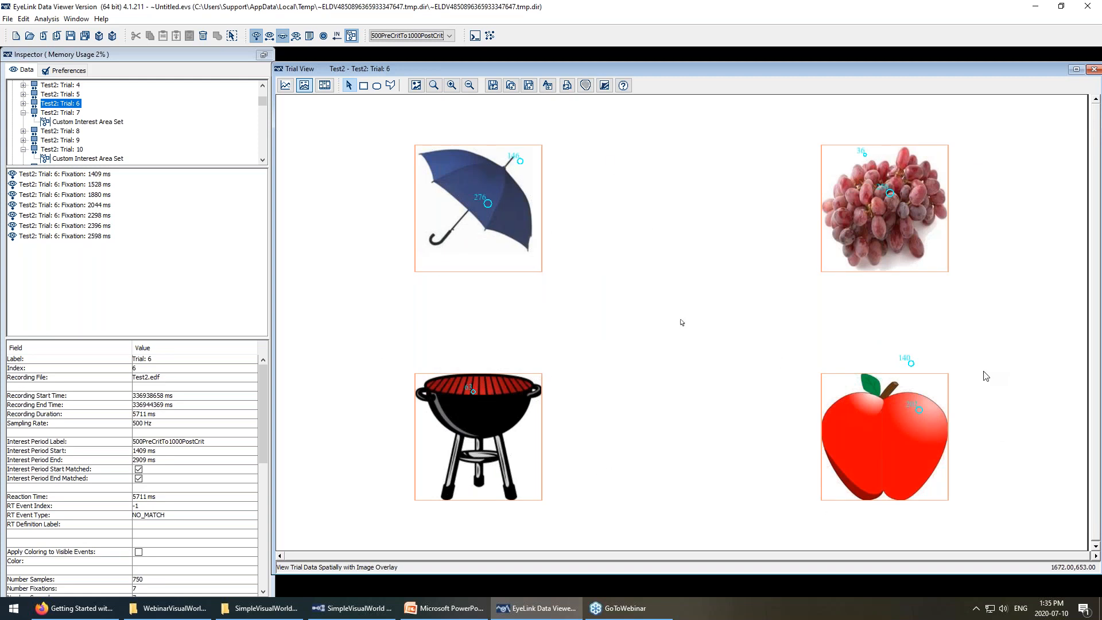
click(451, 35)
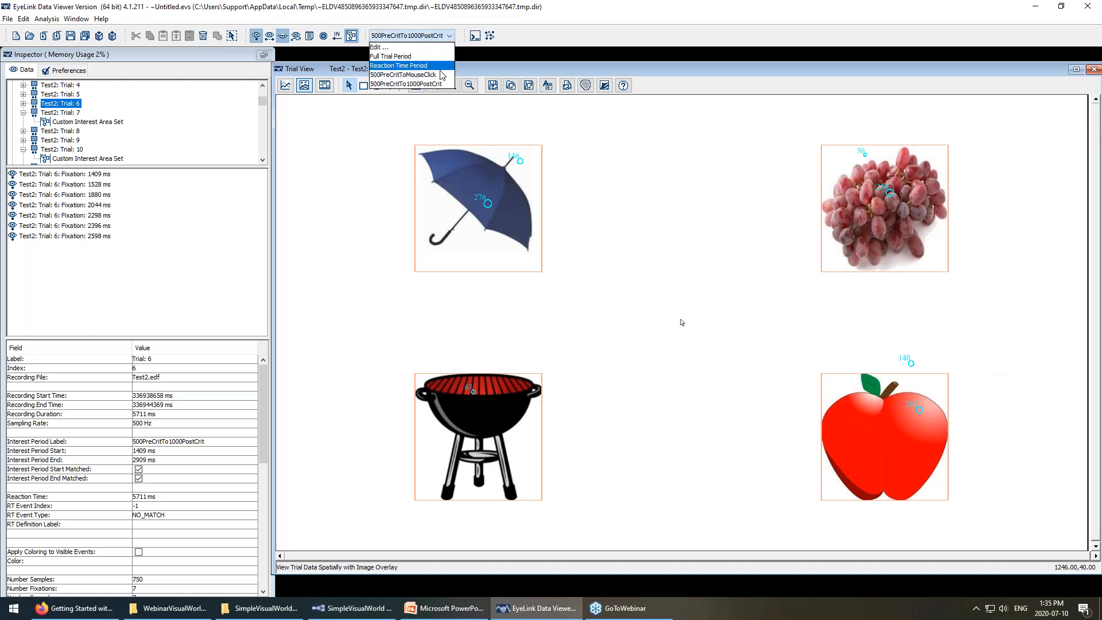
click(425, 74)
click(449, 36)
click(435, 84)
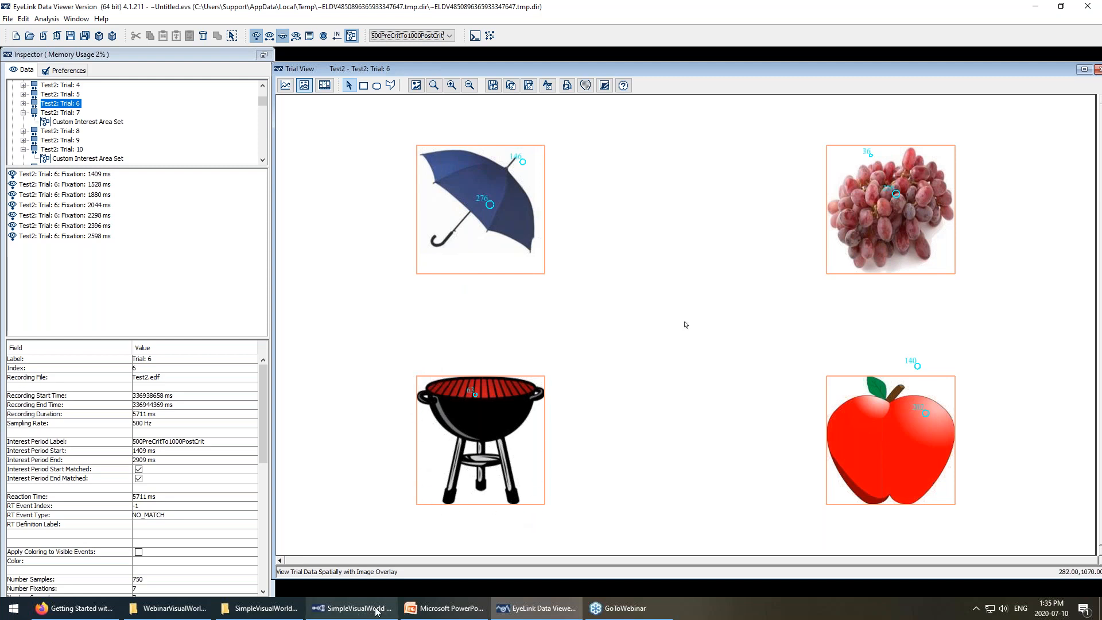
click(351, 607)
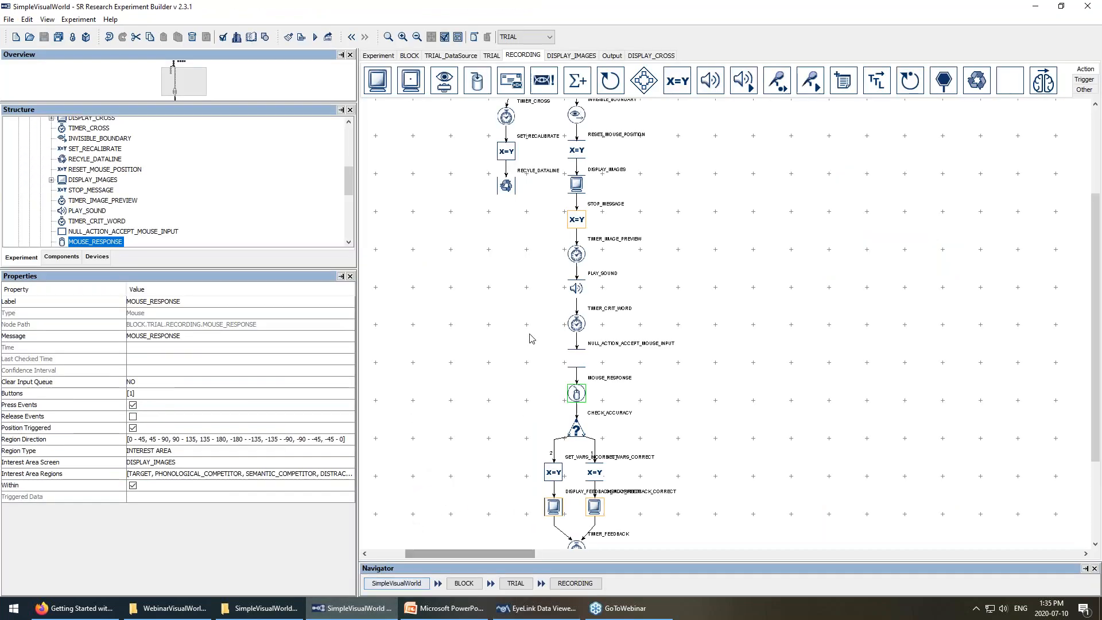
Inspect DISPLAY_IMAGES' grapes TARGET interest area and 300×300 target image, then return to Data Viewer.
double_click(577, 185)
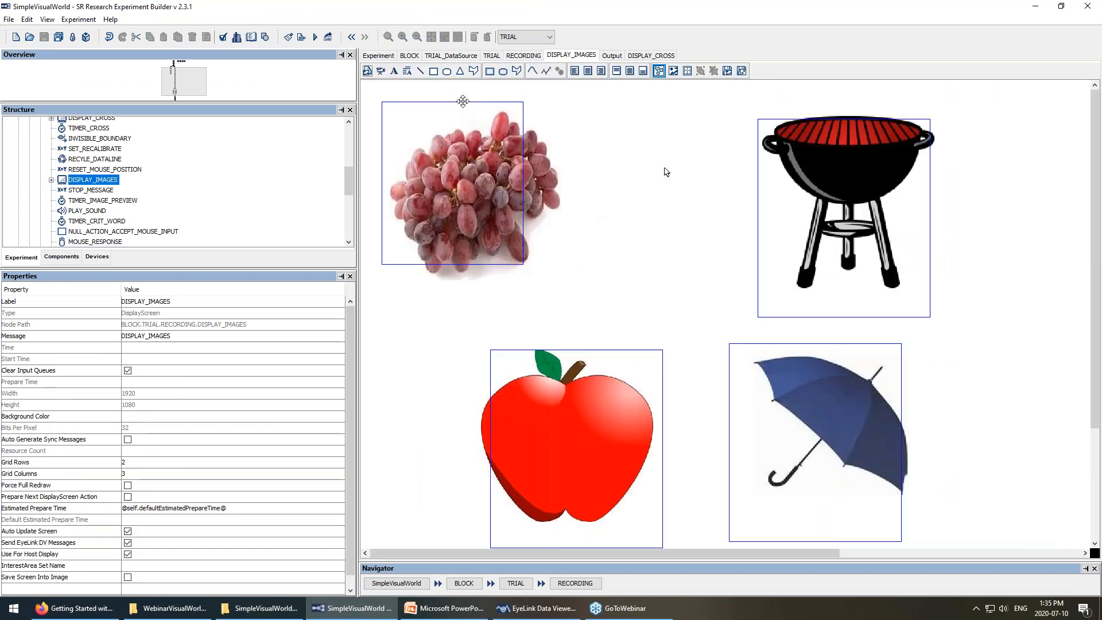
click(463, 102)
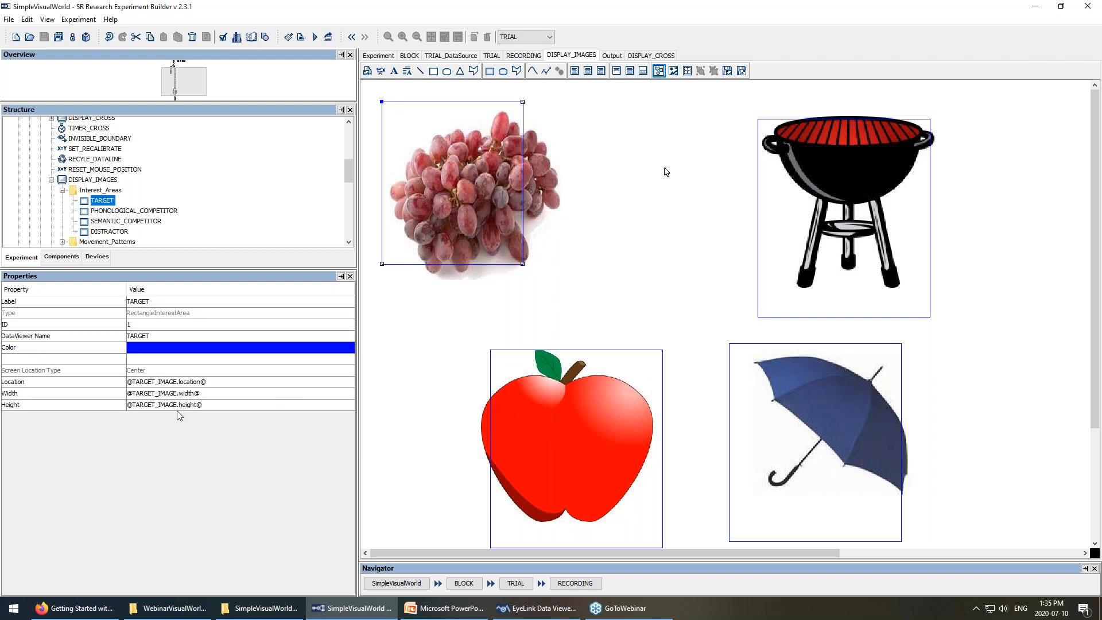
click(471, 182)
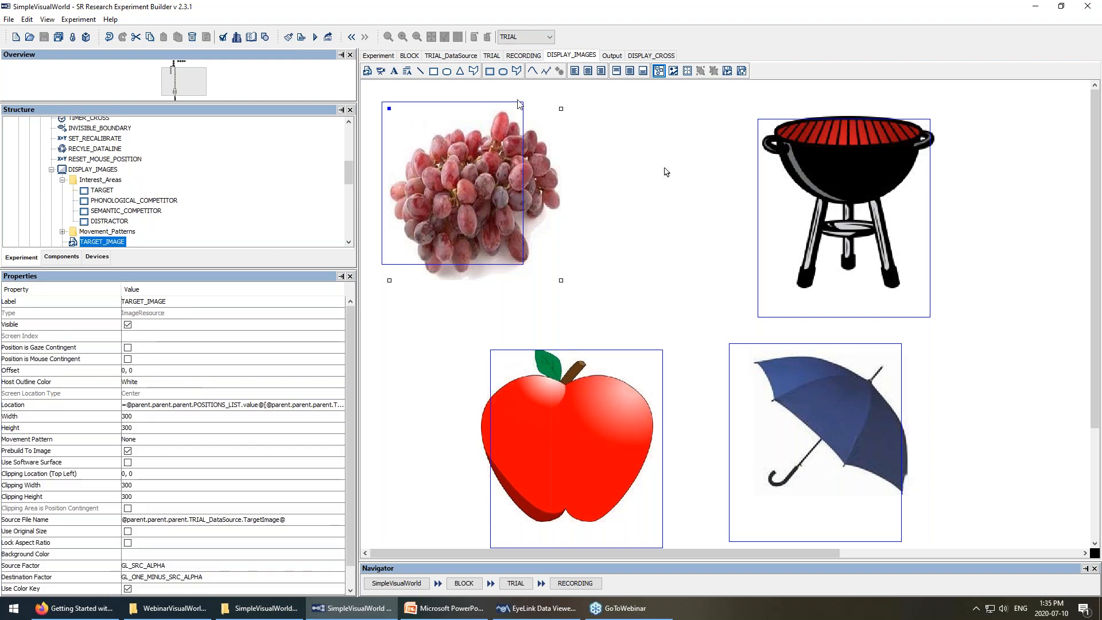
click(535, 607)
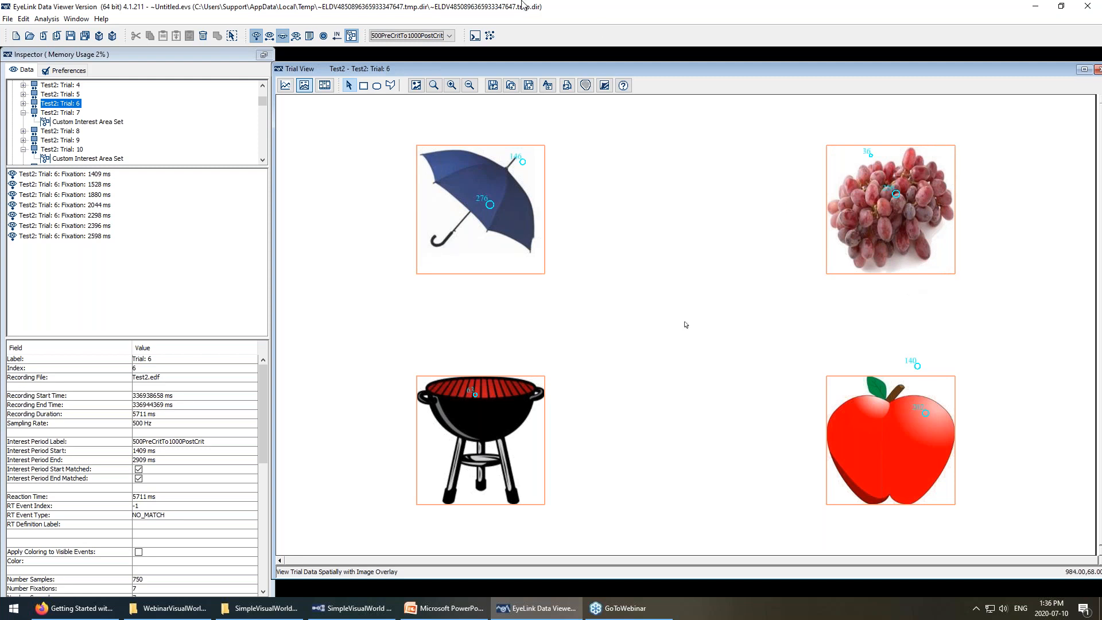
Collapse Test2 and Test4, then view Test1 Trials 1, 5 and 6.
scroll(95, 113, up, 2)
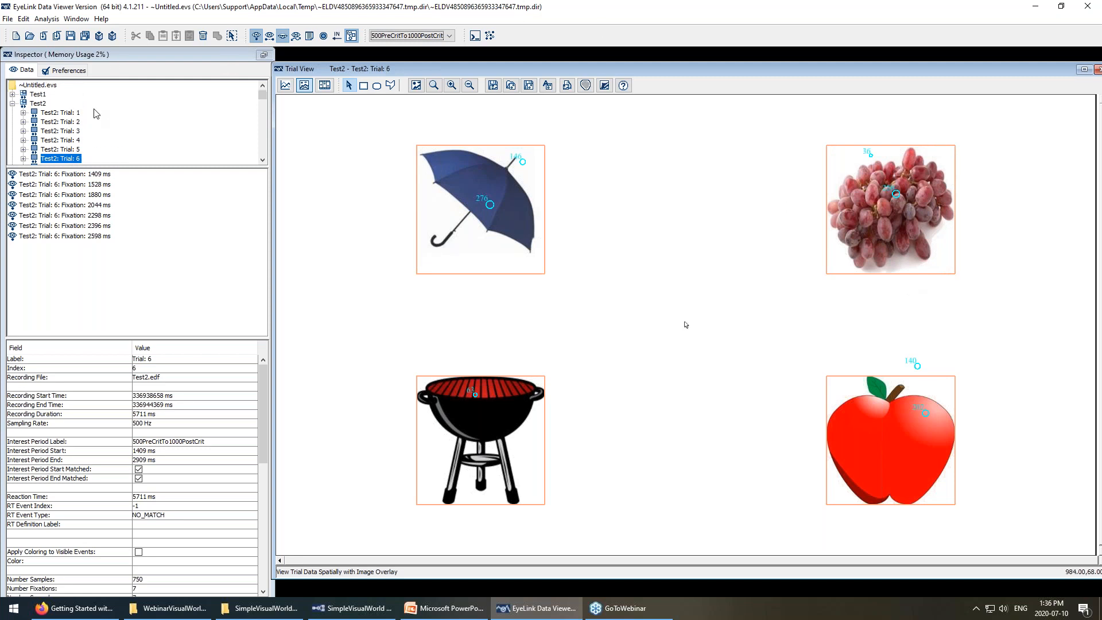
click(24, 103)
click(12, 104)
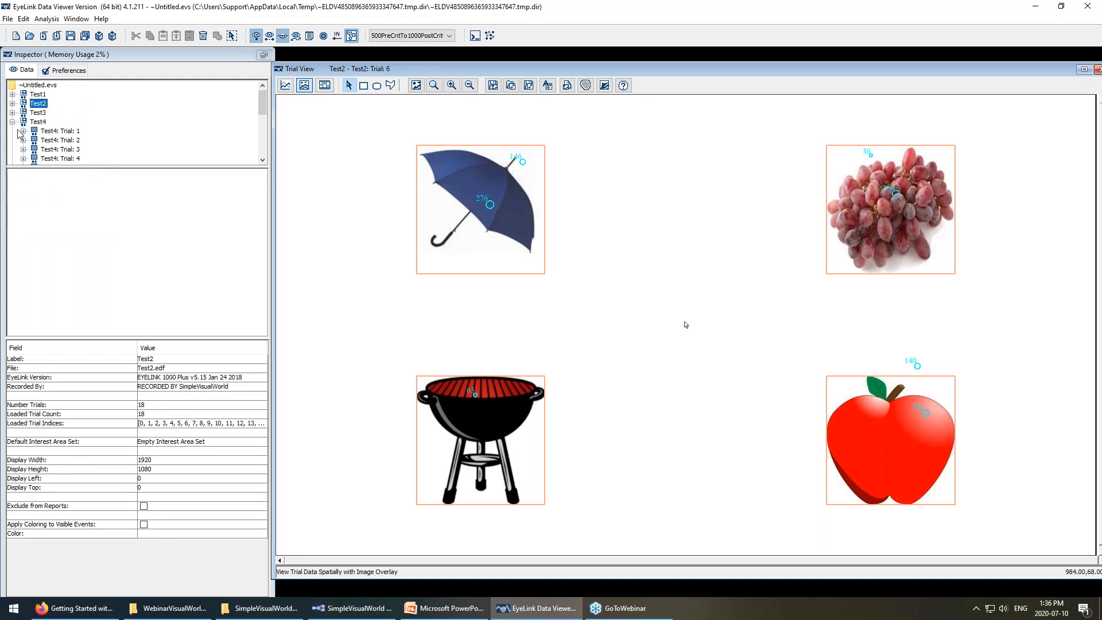
click(12, 121)
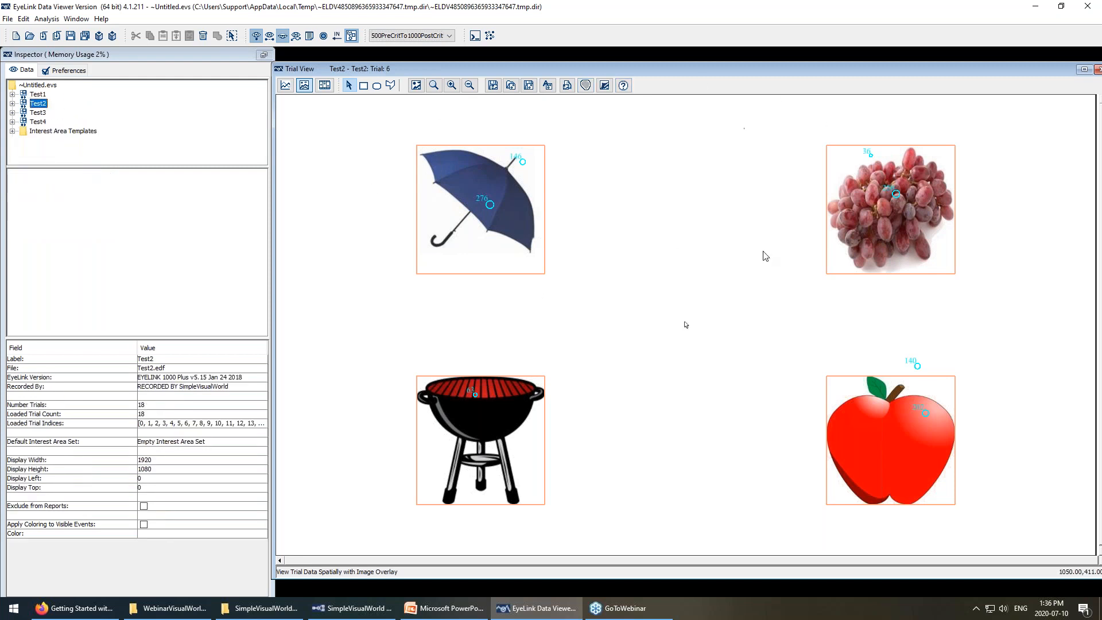
click(35, 95)
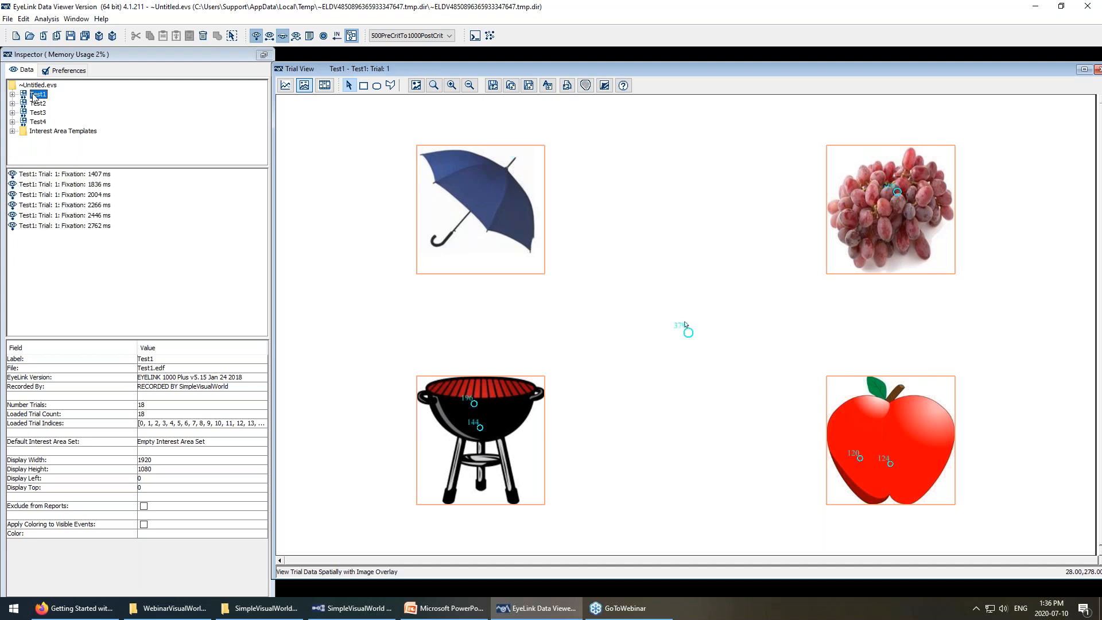
click(13, 95)
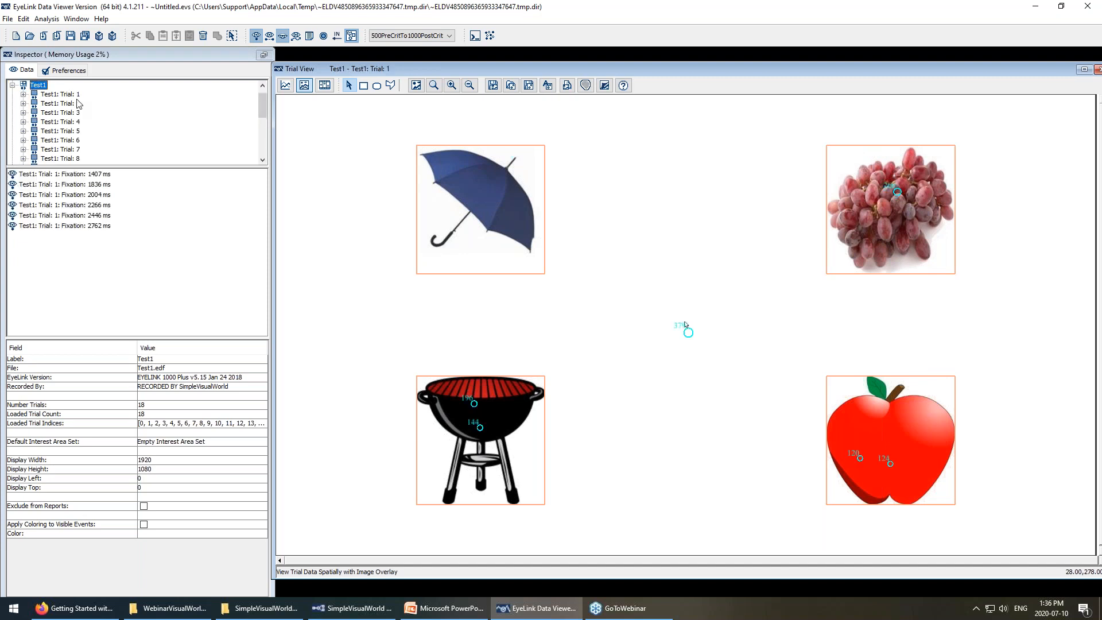
click(73, 96)
click(71, 130)
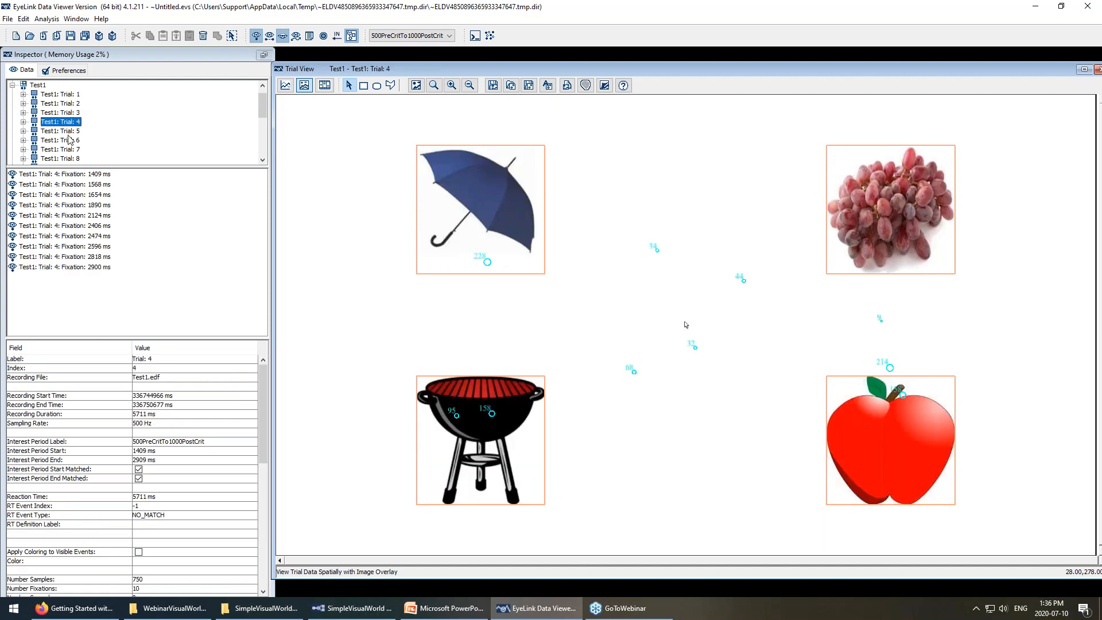
click(70, 140)
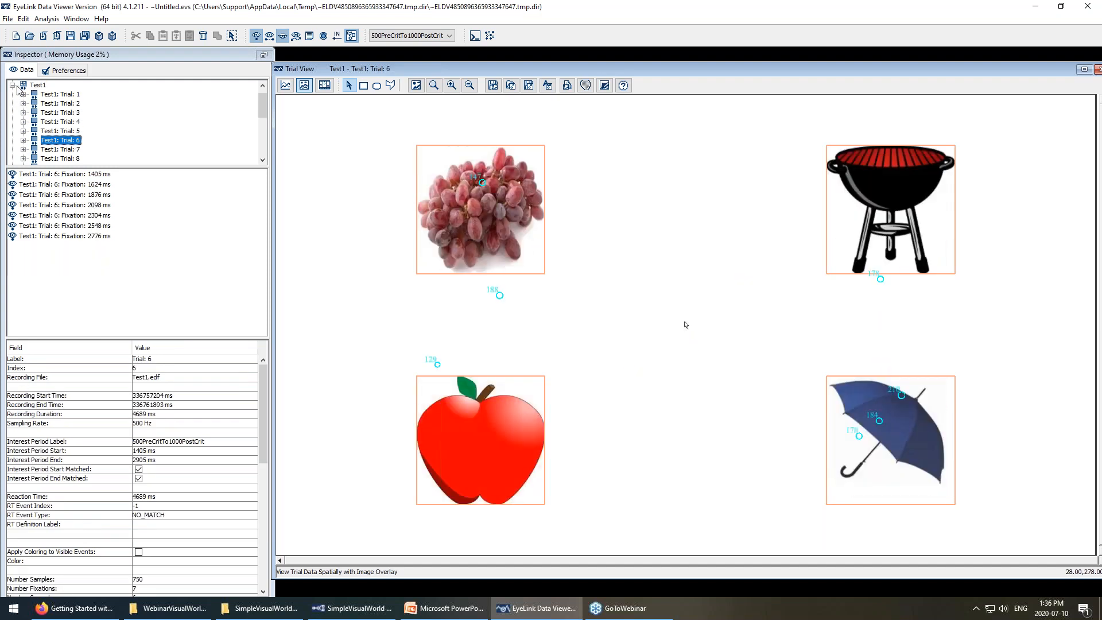
click(13, 85)
Browse Test2 Trials 1, 3, 4 and 5, then switch to Experiment Builder.
click(12, 103)
click(61, 97)
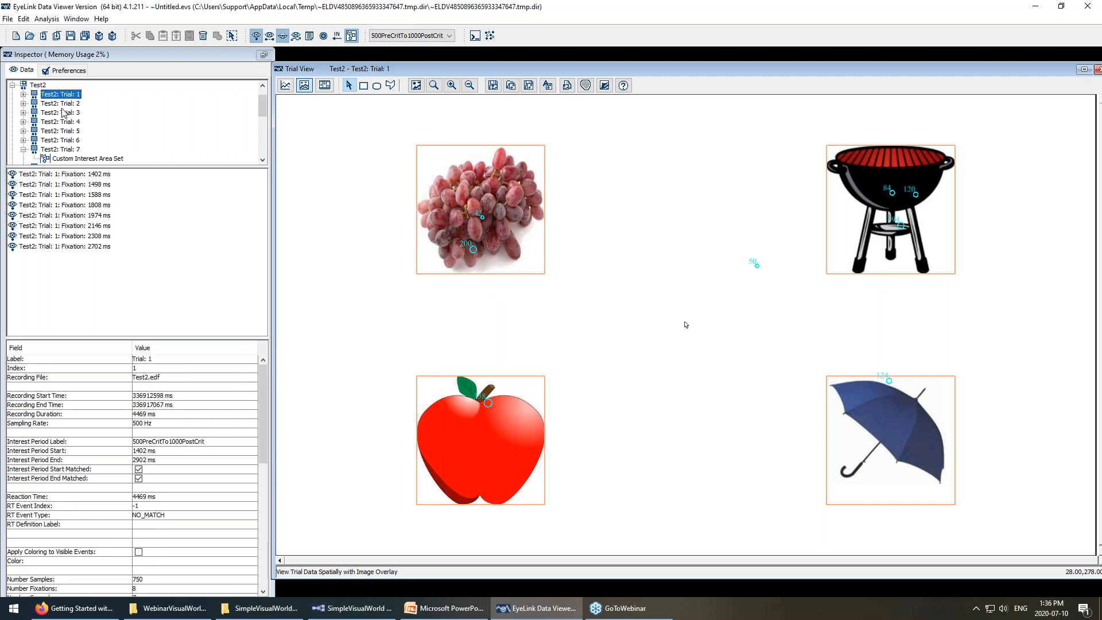
click(62, 111)
click(63, 122)
click(62, 132)
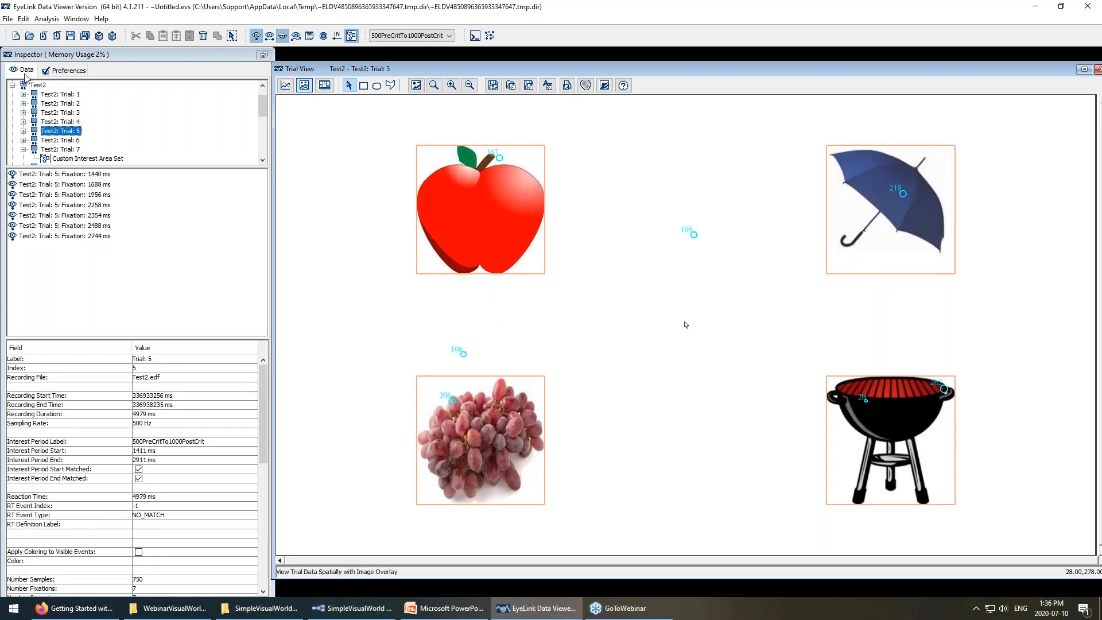
click(12, 86)
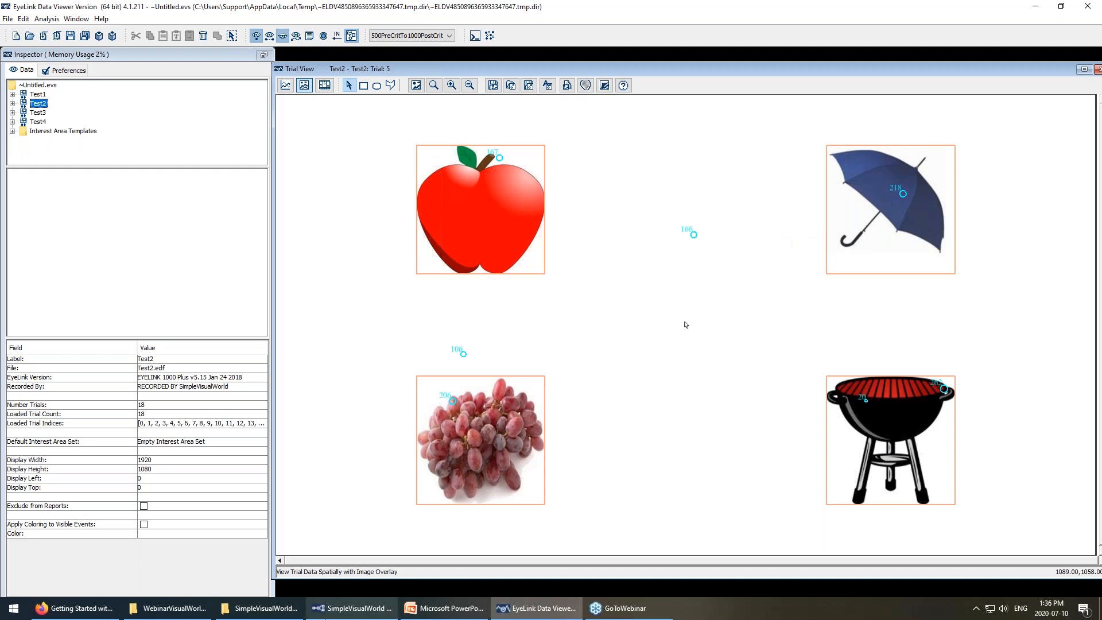
click(351, 608)
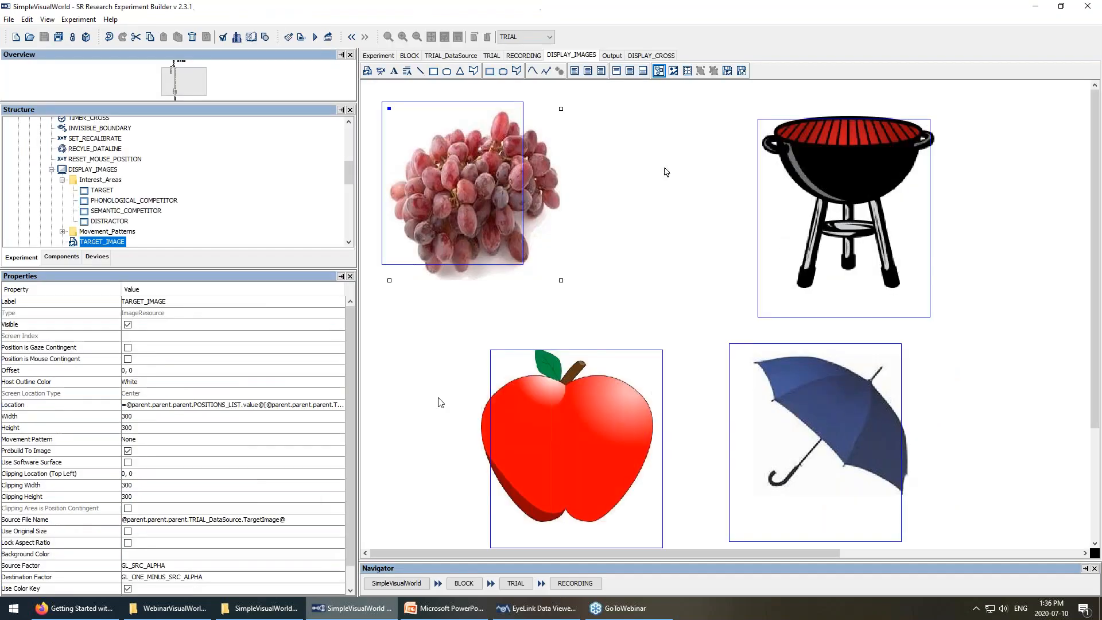
Open the TRIAL_DataSource table, select Identifier rows 1–18, and return to Data Viewer.
click(455, 57)
drag(396, 190, 407, 382)
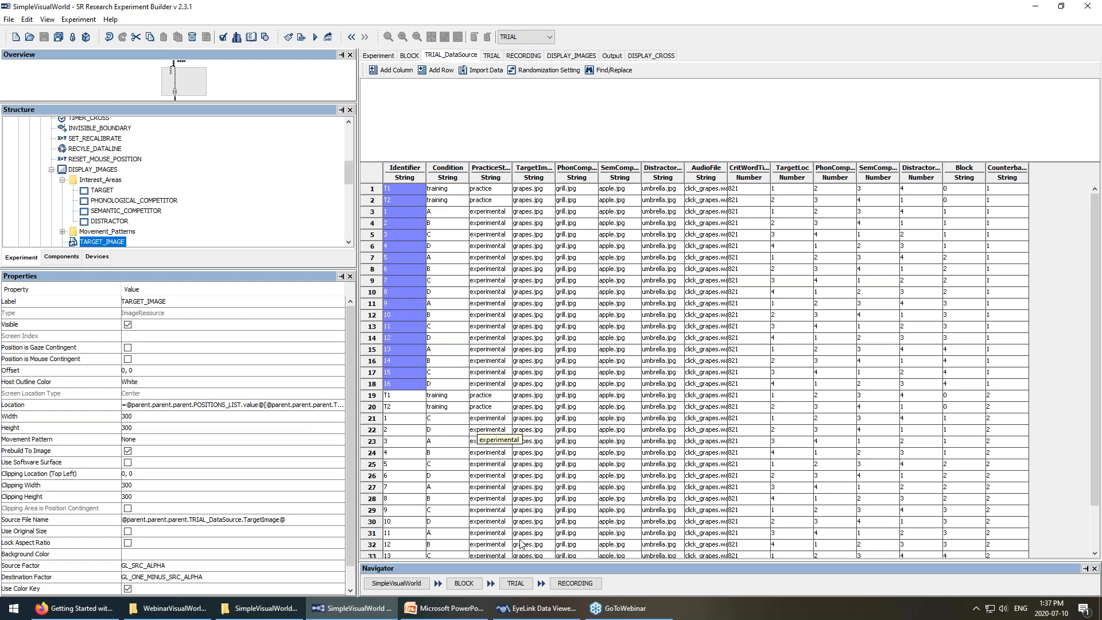
click(532, 612)
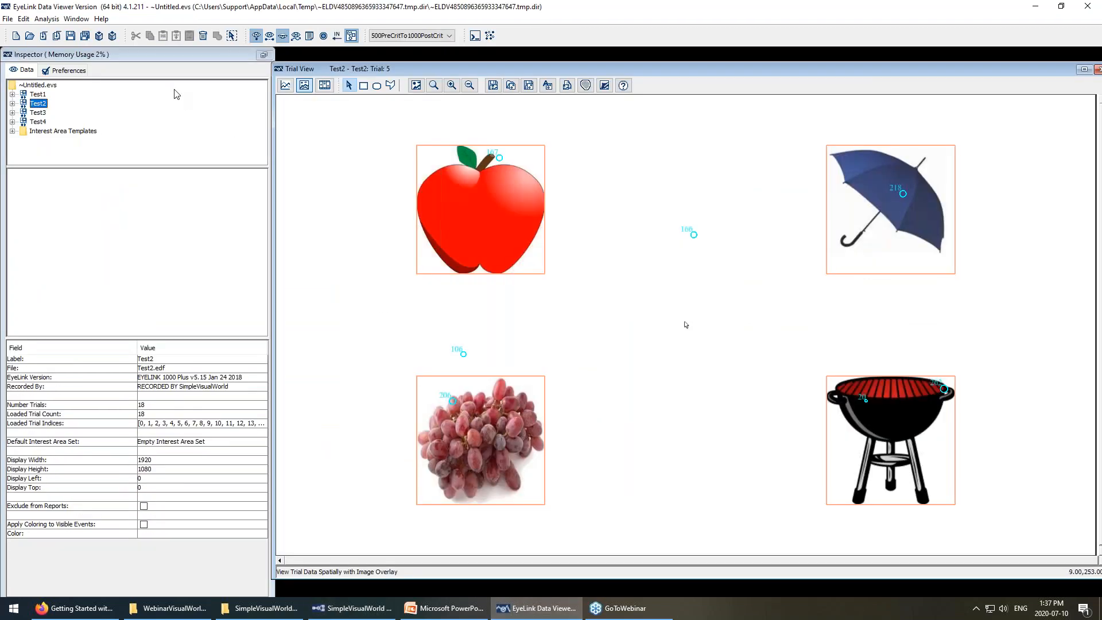
Open Edit > Trial Grouping, then switch back to Experiment Builder.
click(24, 20)
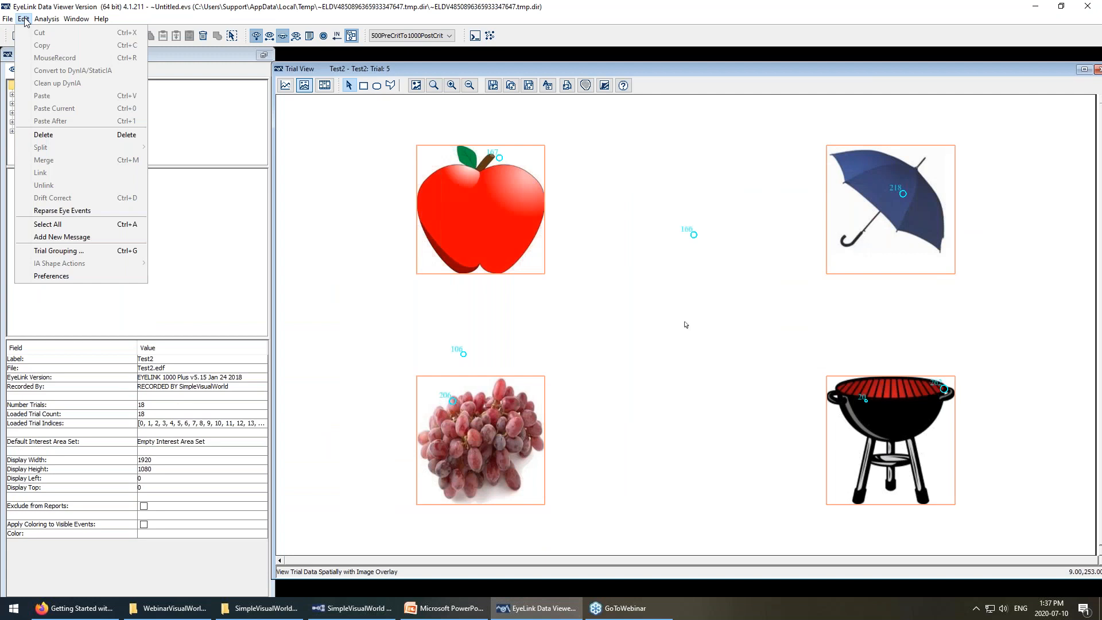
click(58, 251)
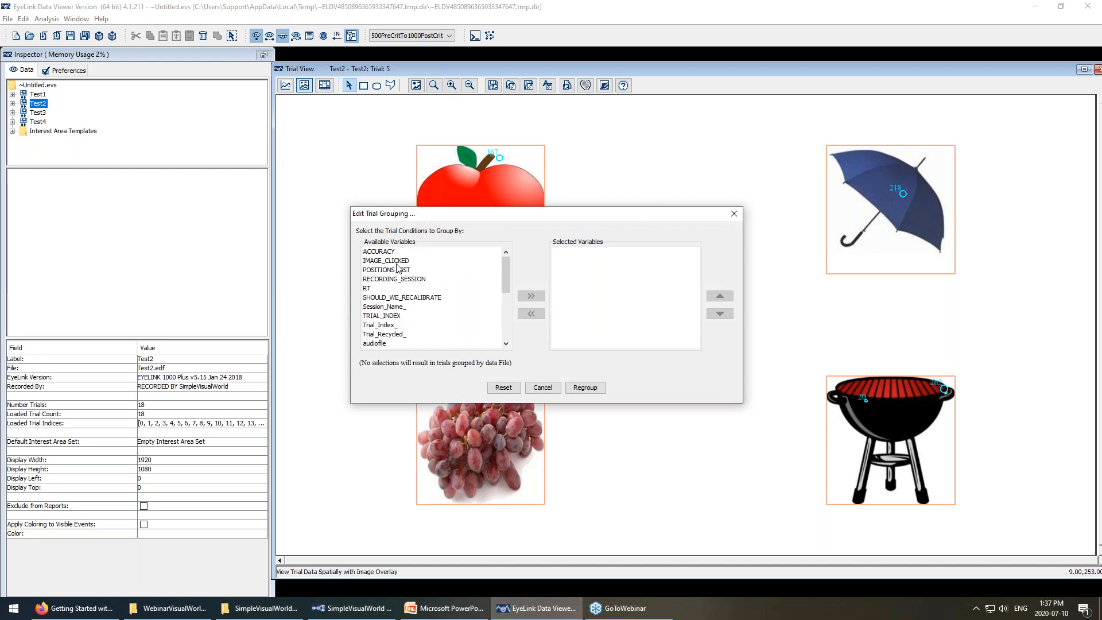
click(351, 608)
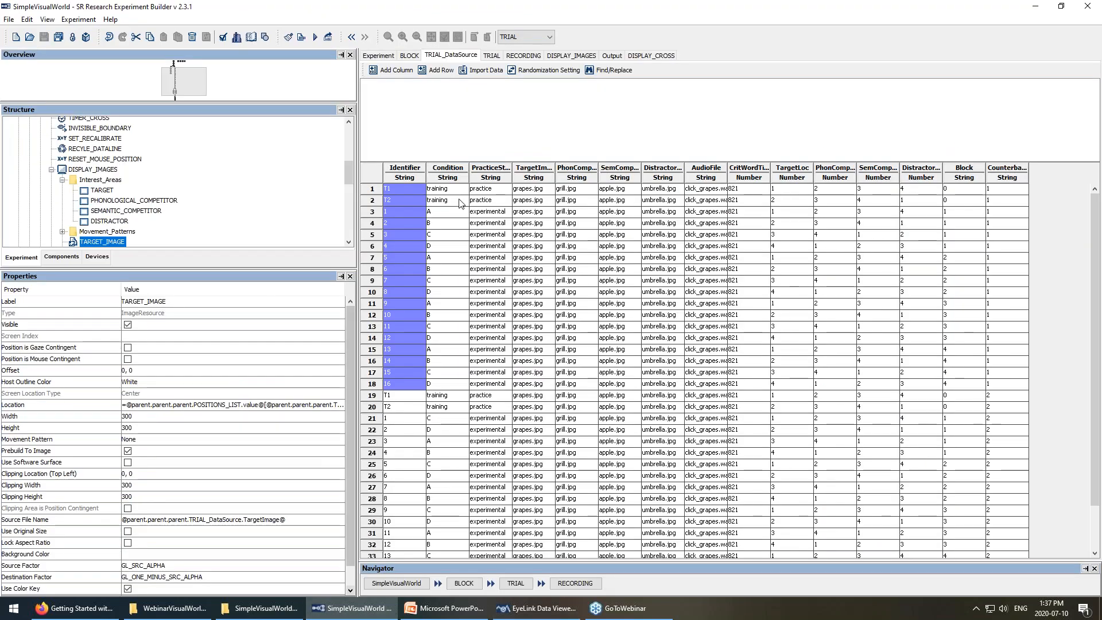
Move the RT node lower in RECORDING, select IMAGE_CLICKED and ACCURACY, then return to Data Viewer.
click(523, 56)
scroll(760, 141, up, 3)
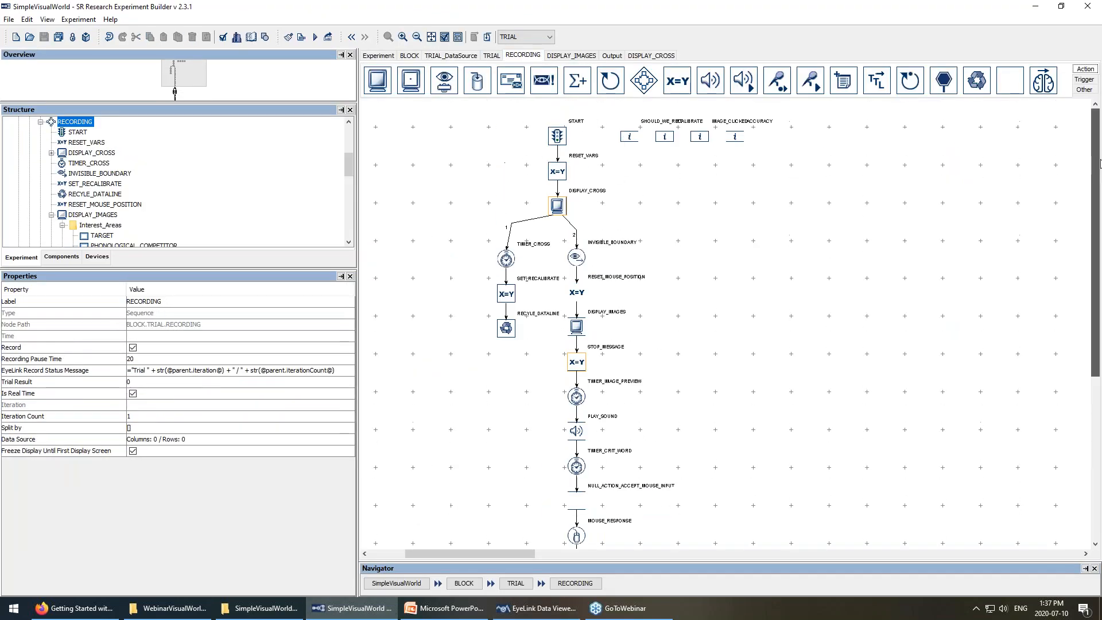
drag(664, 136, 700, 186)
click(700, 136)
click(735, 136)
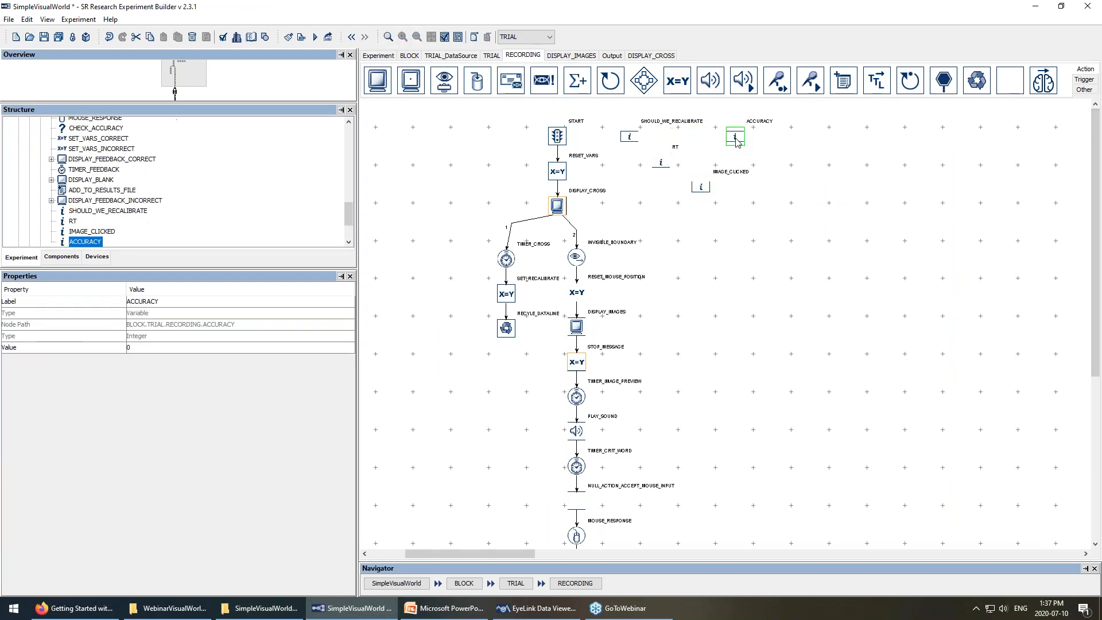
click(537, 608)
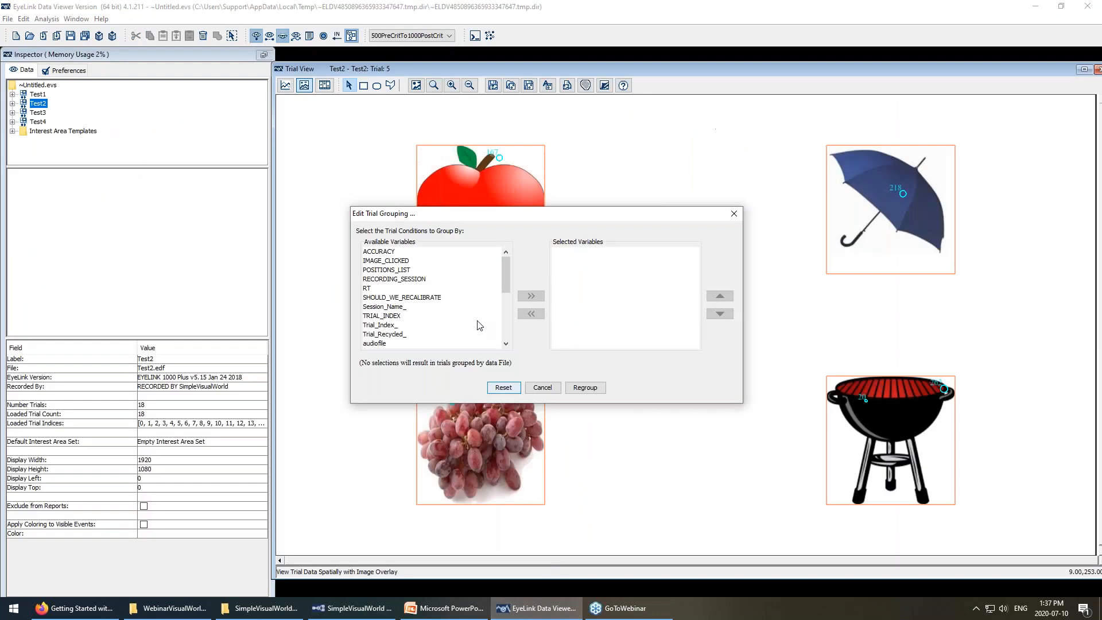
Add identifier as an ascending grouping variable and regroup the trials.
scroll(394, 321, down, 2)
scroll(387, 307, down, 3)
click(386, 281)
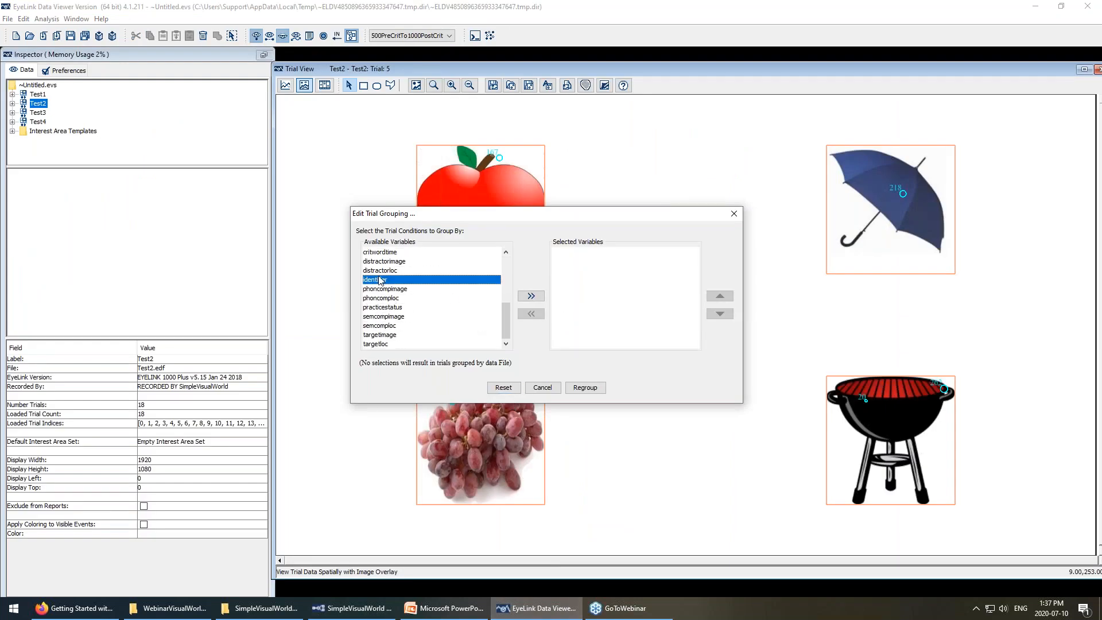
click(530, 296)
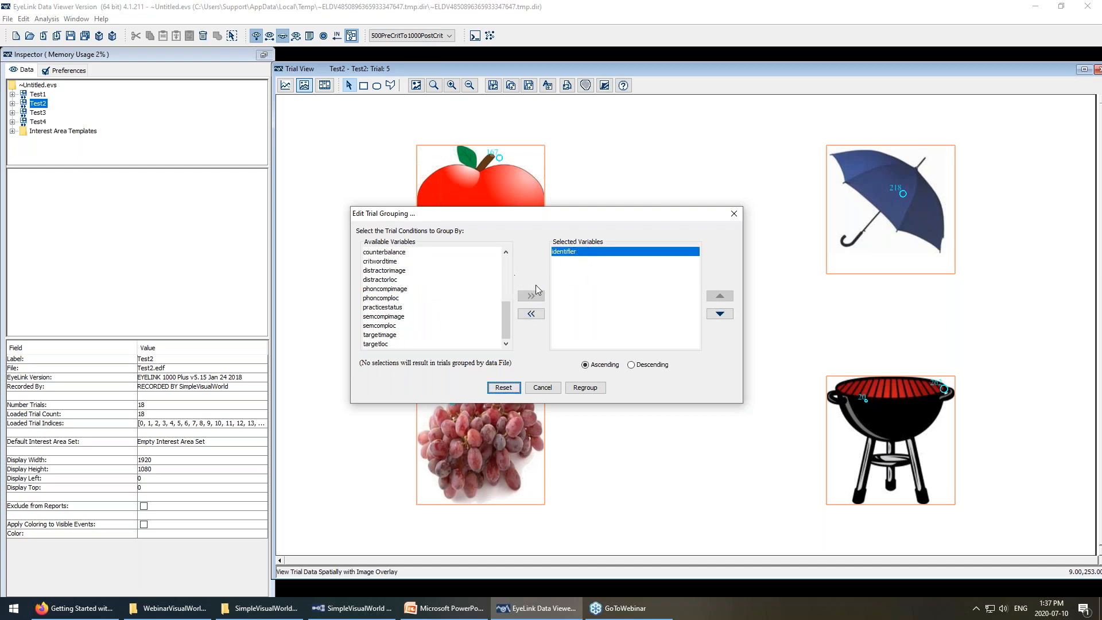
click(586, 387)
scroll(36, 109, down, 5)
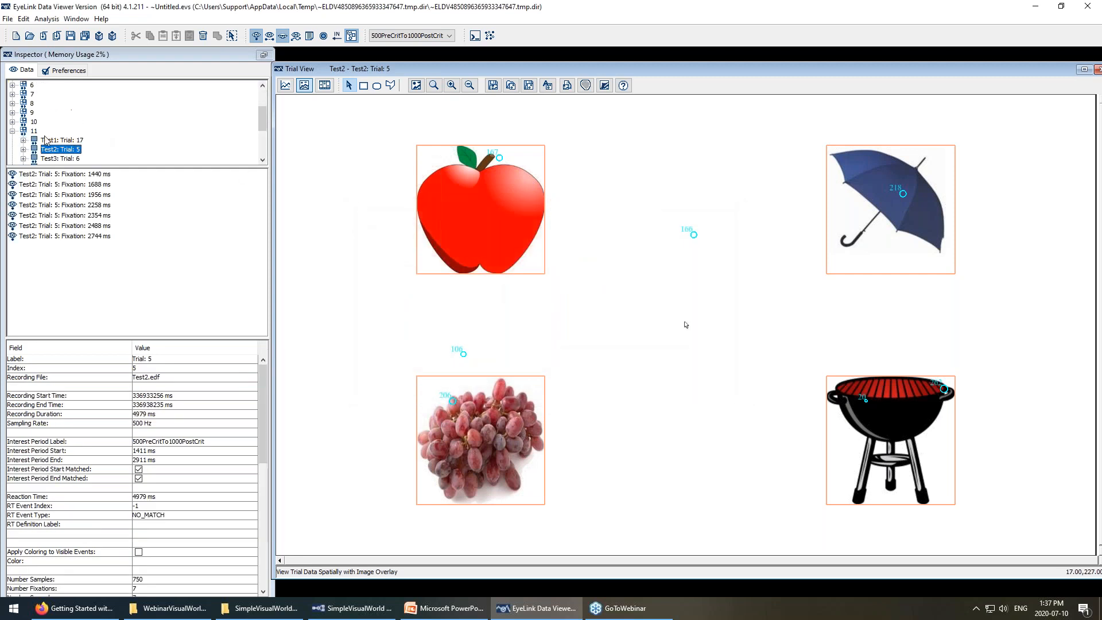
Browse group 1's four trials, show Test1 Trial 7, and turn off fixation display.
scroll(46, 143, up, 6)
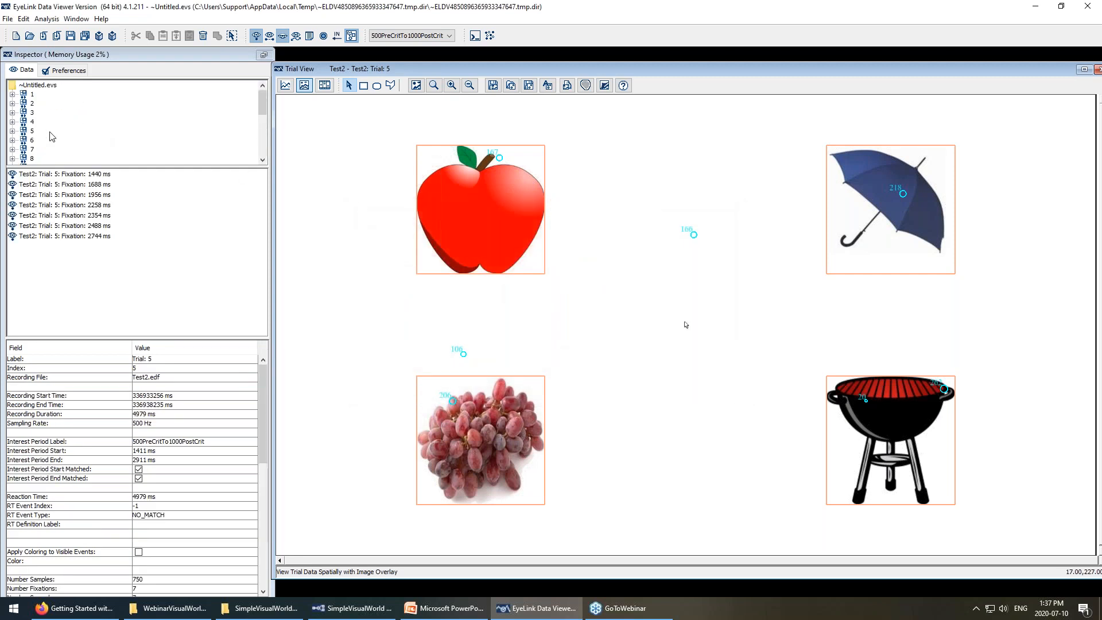
click(12, 94)
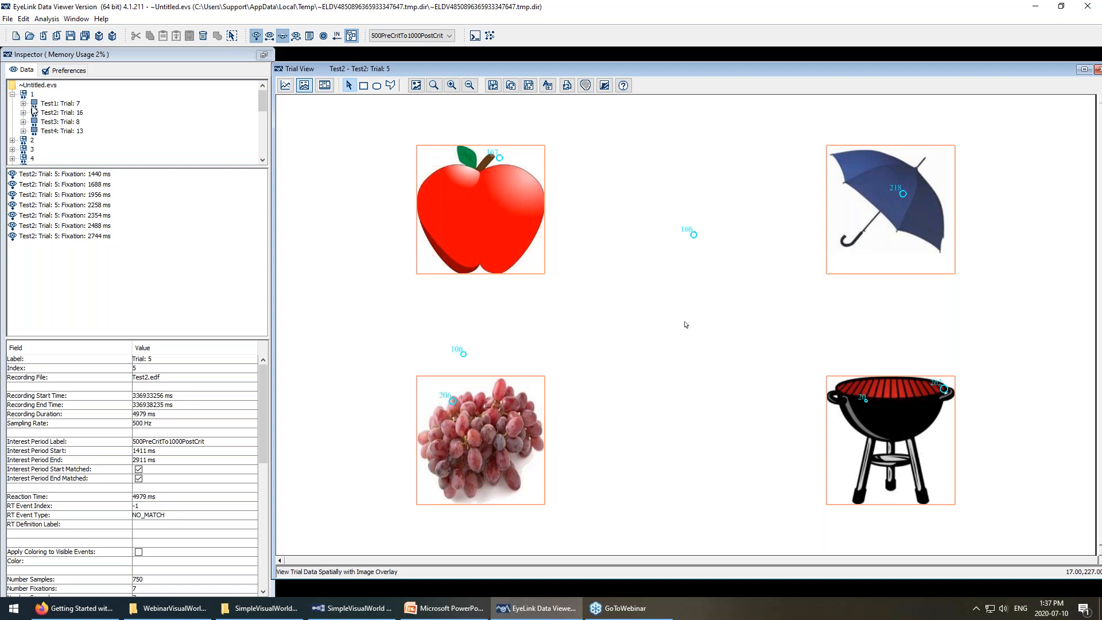
click(70, 112)
click(70, 121)
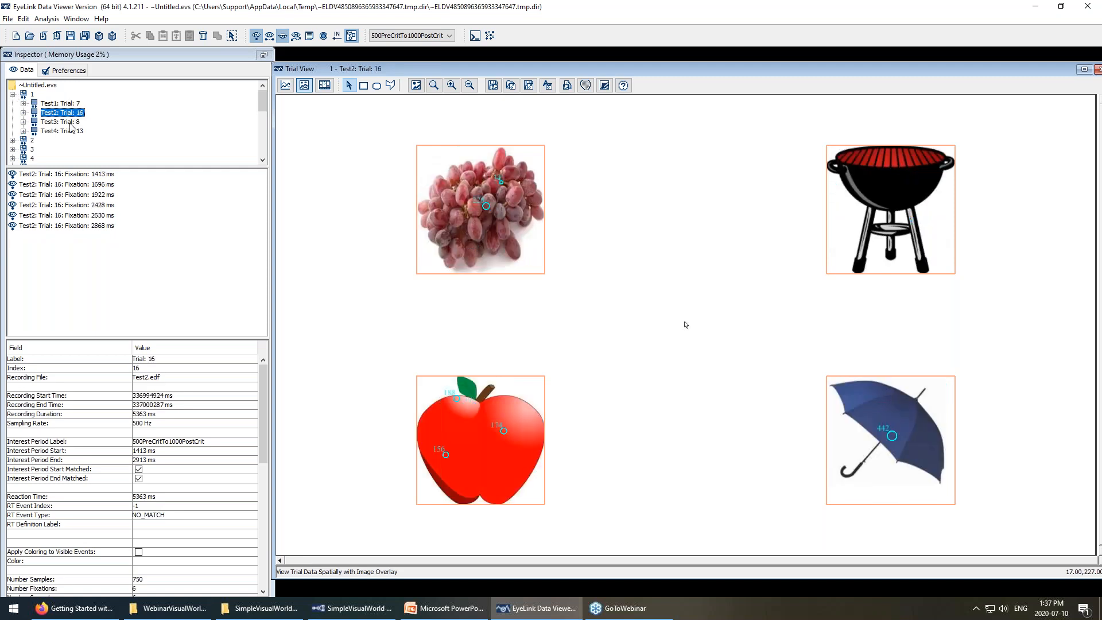
click(69, 131)
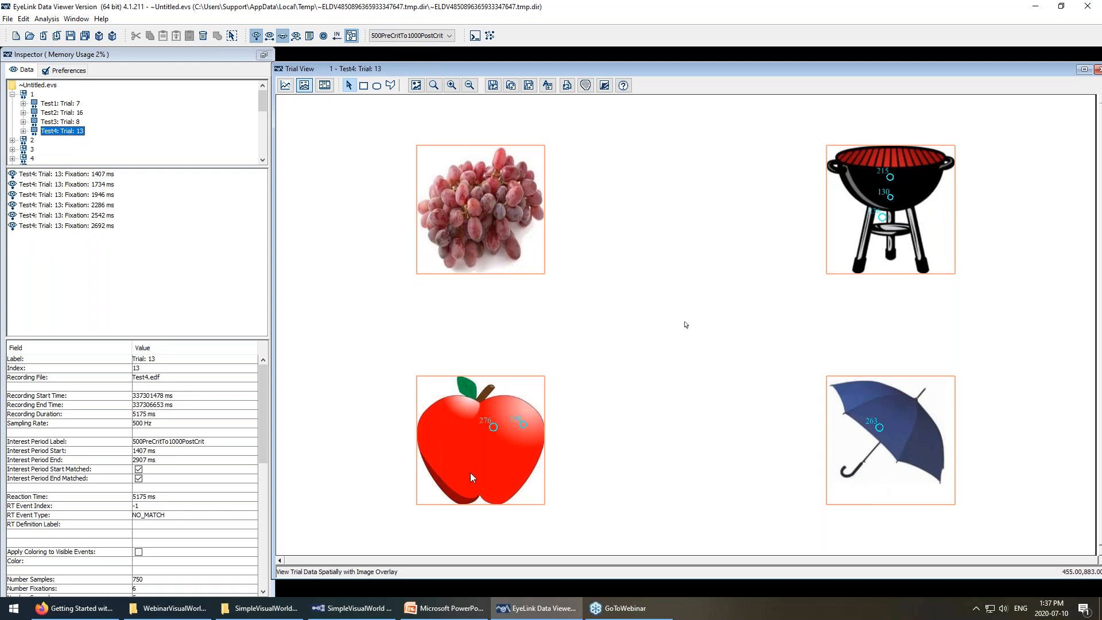
click(66, 104)
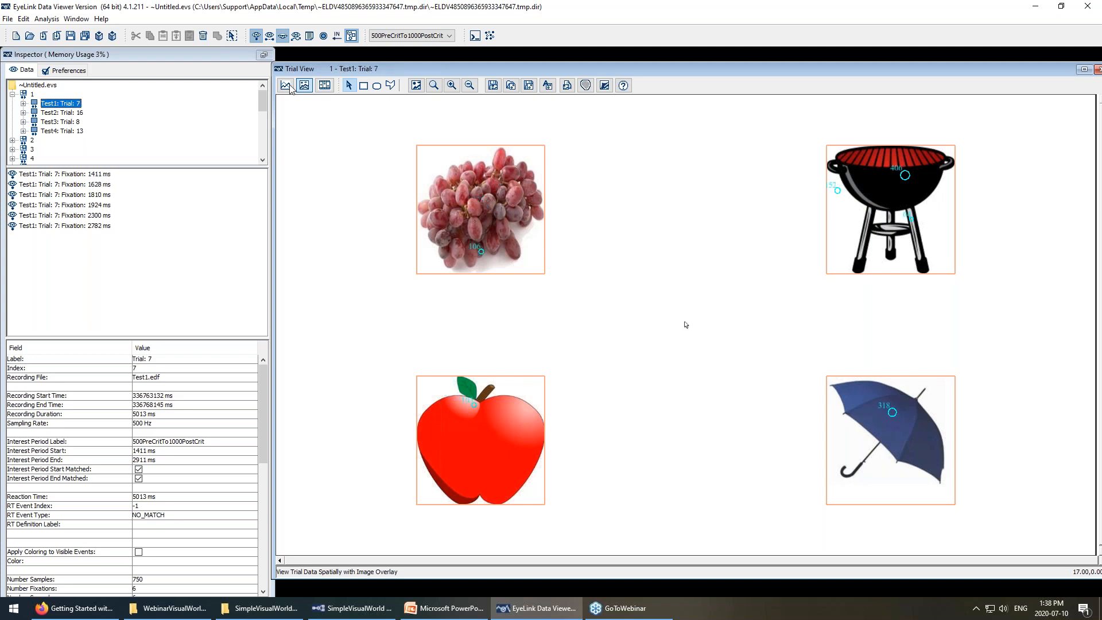
click(256, 35)
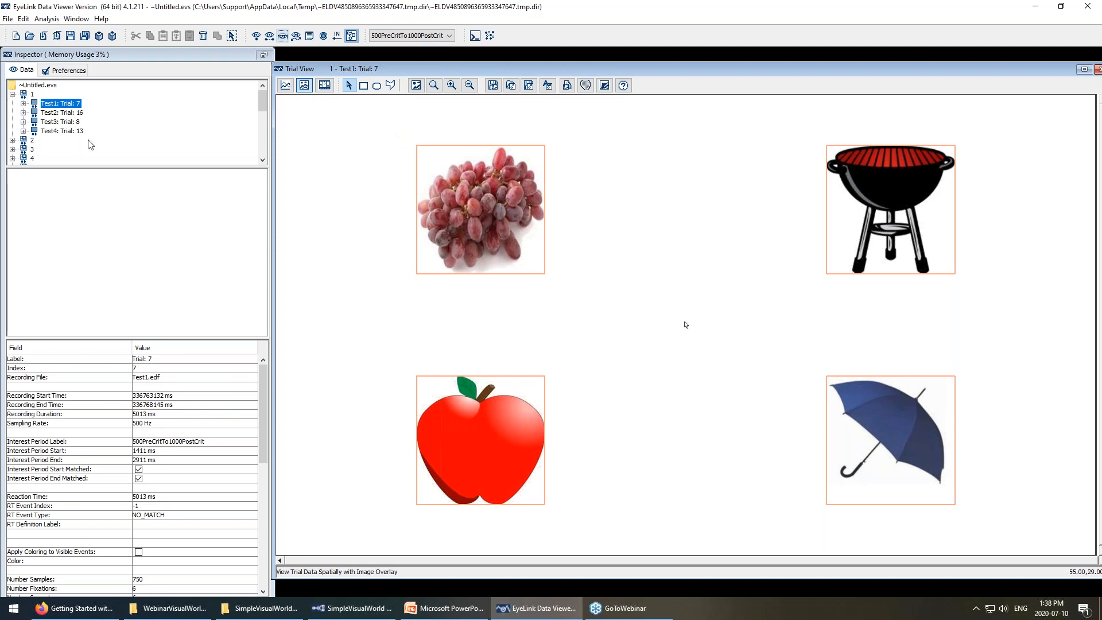
Marquee-select all four interest areas of Test1 Trial 7 and bring up their actions menu.
mouse_move(381, 118)
mouse_down()
mouse_move(701, 241)
mouse_move(1060, 534)
mouse_move(1054, 539)
mouse_up()
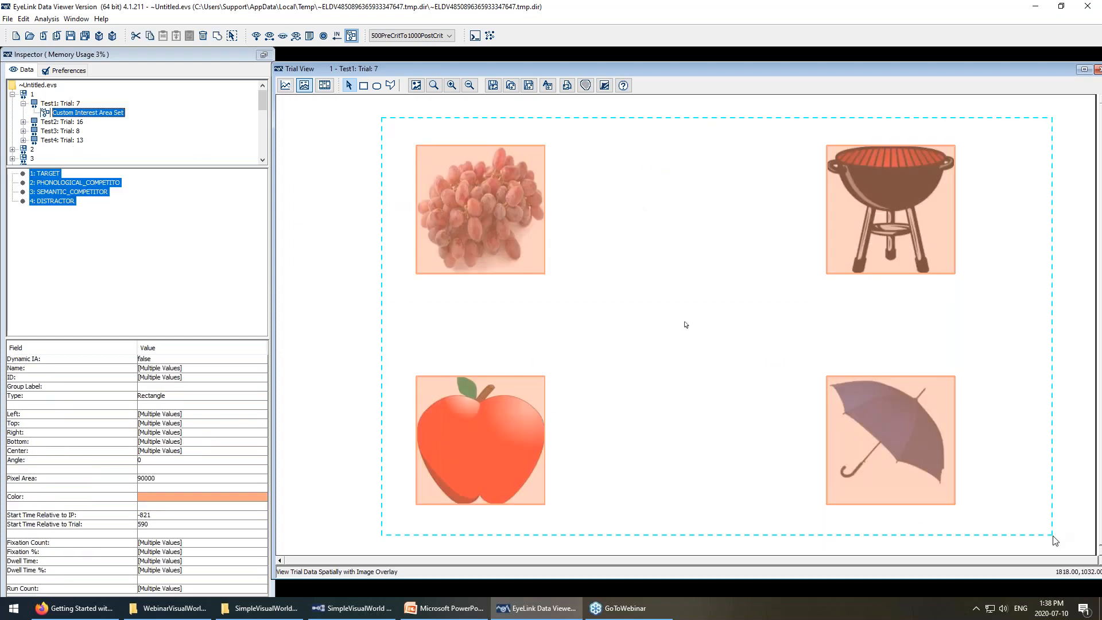
click(544, 337)
click(531, 272)
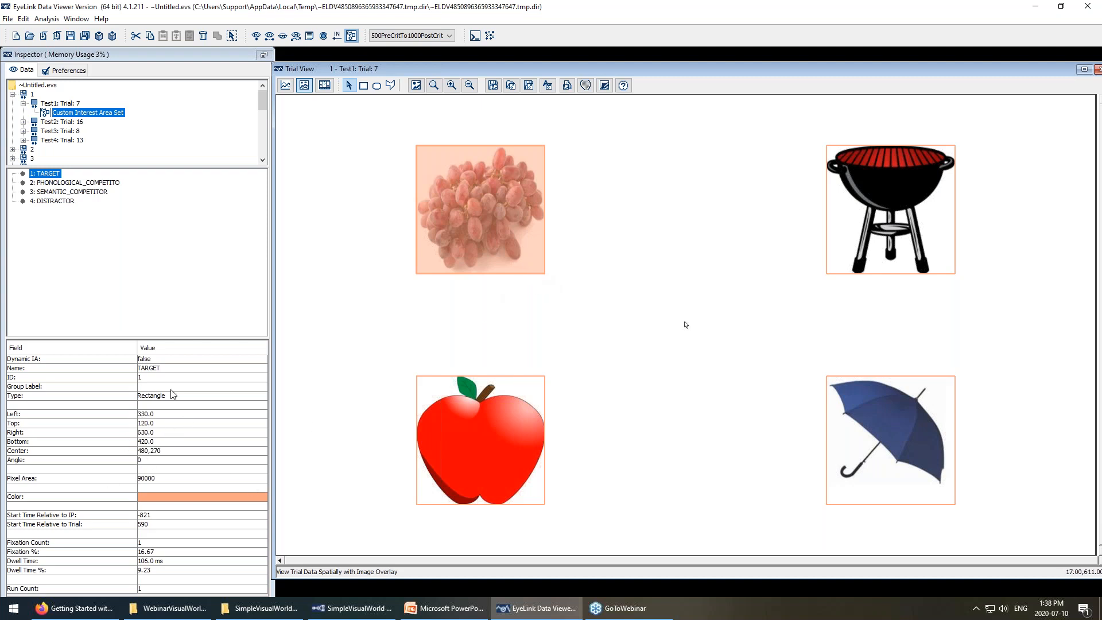
click(362, 208)
drag(355, 122, 1036, 537)
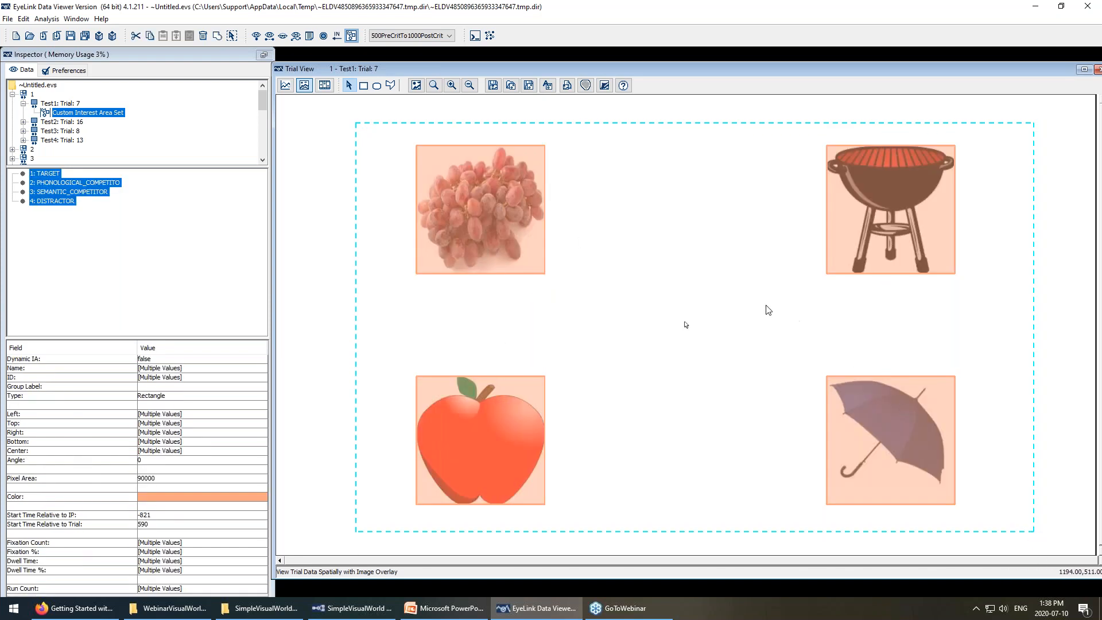
right_click(497, 221)
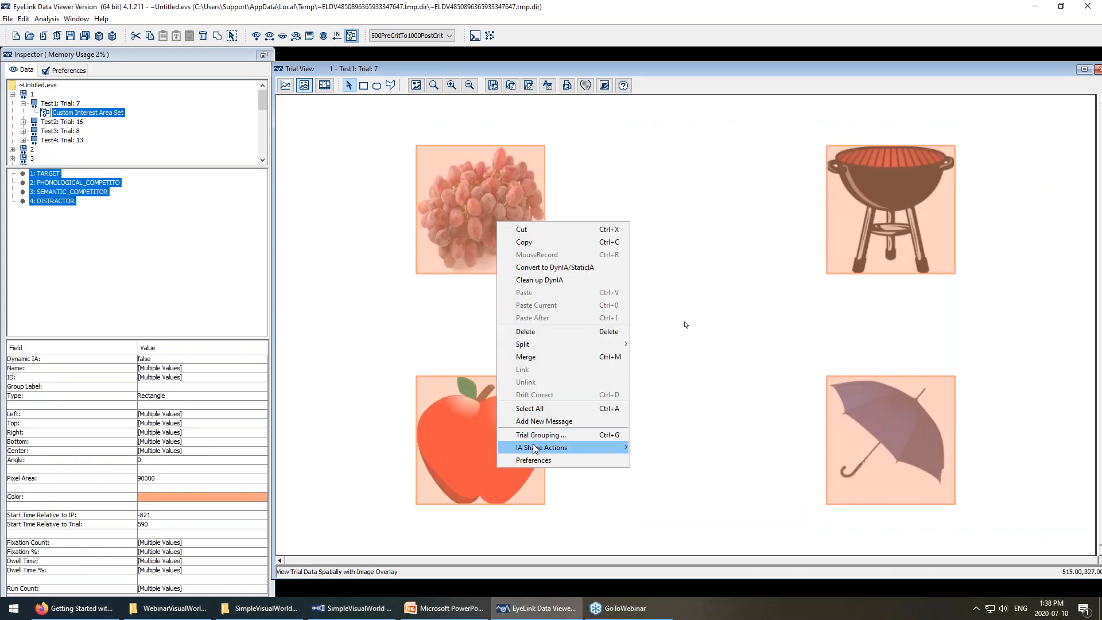
Resize their edges by Left 60, Right 50, Top 50, Bottom 50, then view Test2 Trial 16.
mouse_move(532, 449)
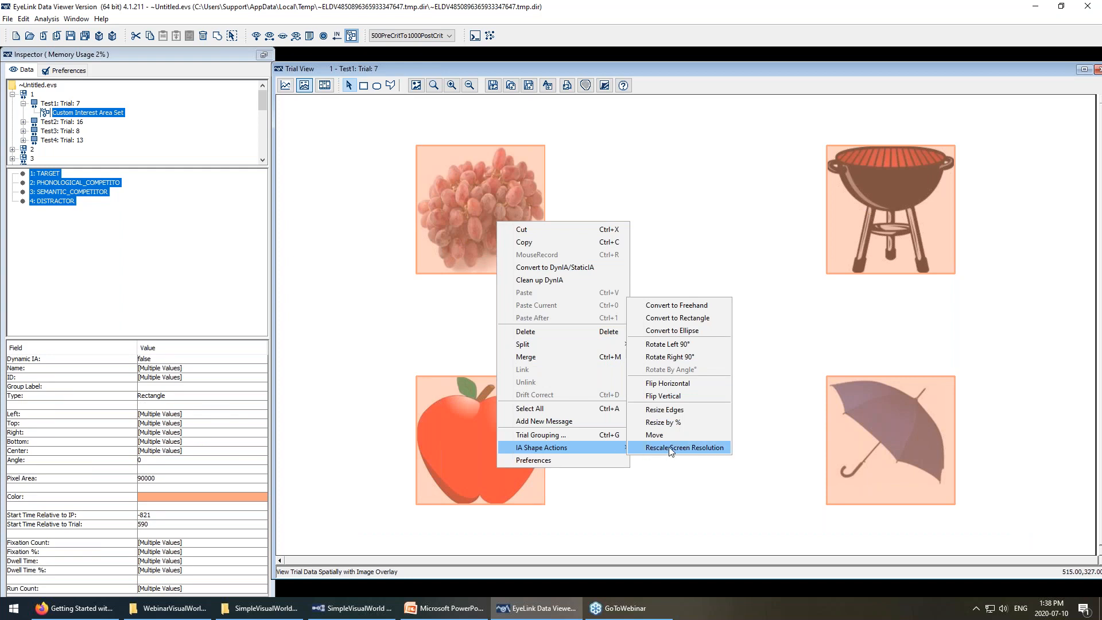
click(680, 411)
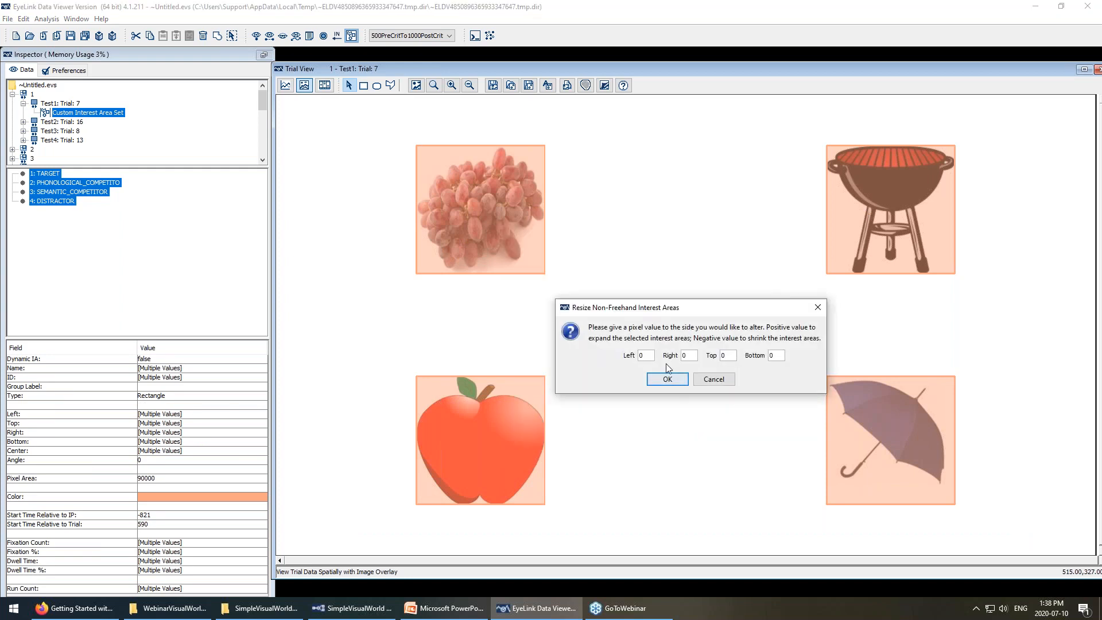
text(60)
key(Tab)
text(50)
key(Tab)
text(50)
key(Tab)
text(50)
click(677, 383)
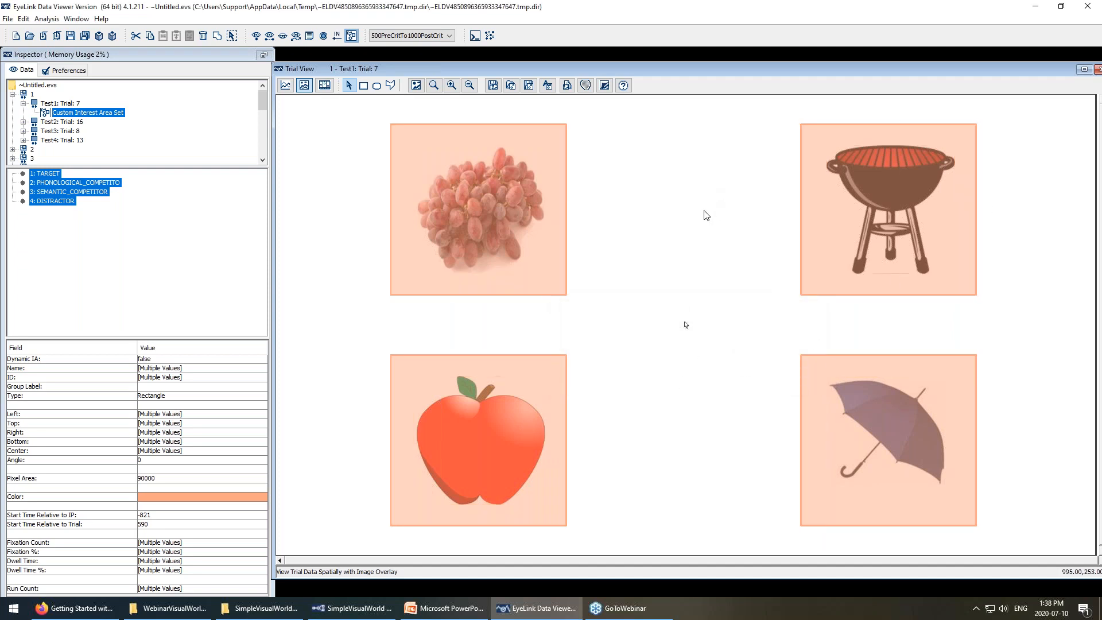
click(720, 195)
click(68, 122)
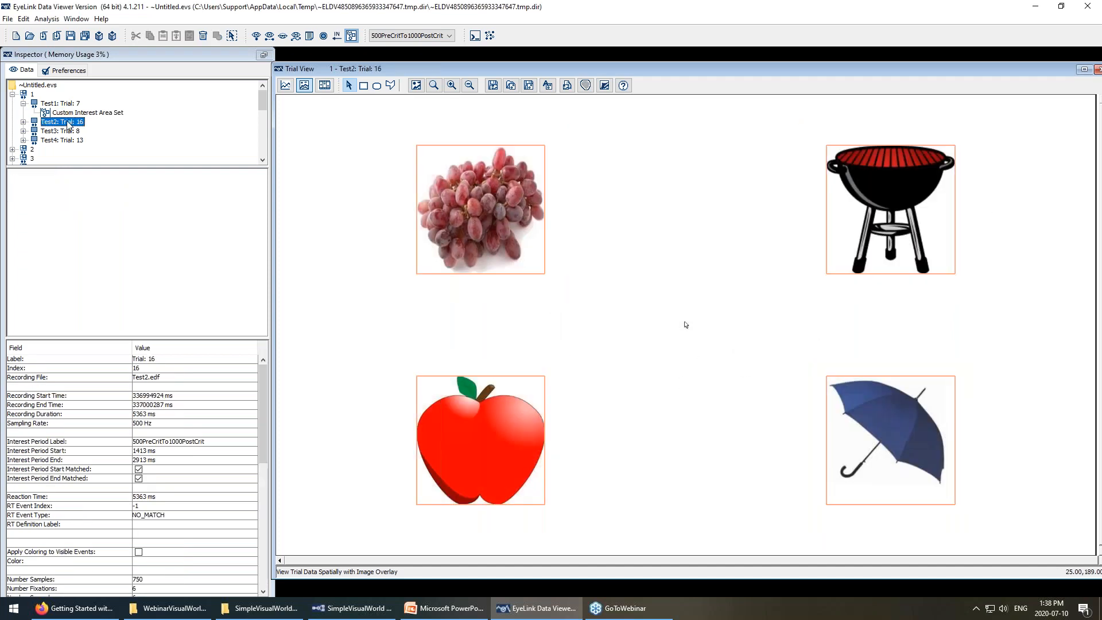
Look through Test3 Trial 8, Test4 Trial 13 and Test2 Trial 16, then return to Test1 Trial 7.
click(69, 132)
click(69, 140)
click(69, 131)
click(70, 122)
click(75, 103)
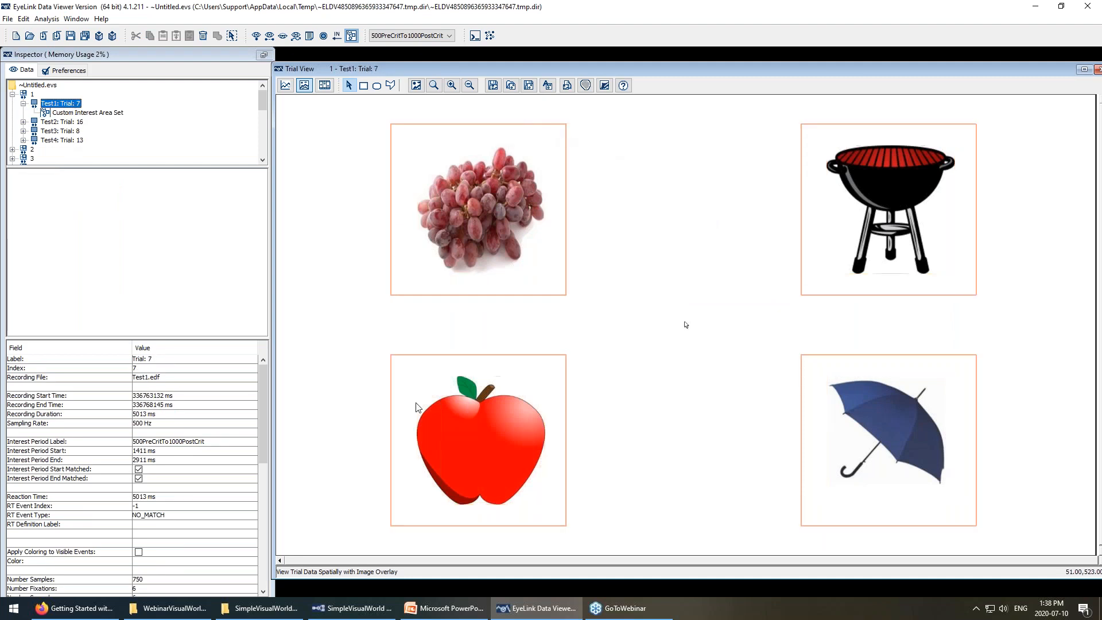
Save the interest area set to disk, browsing to G:\Webinars\...\SimpleVisualWorld_deploy\myfiles.
click(529, 86)
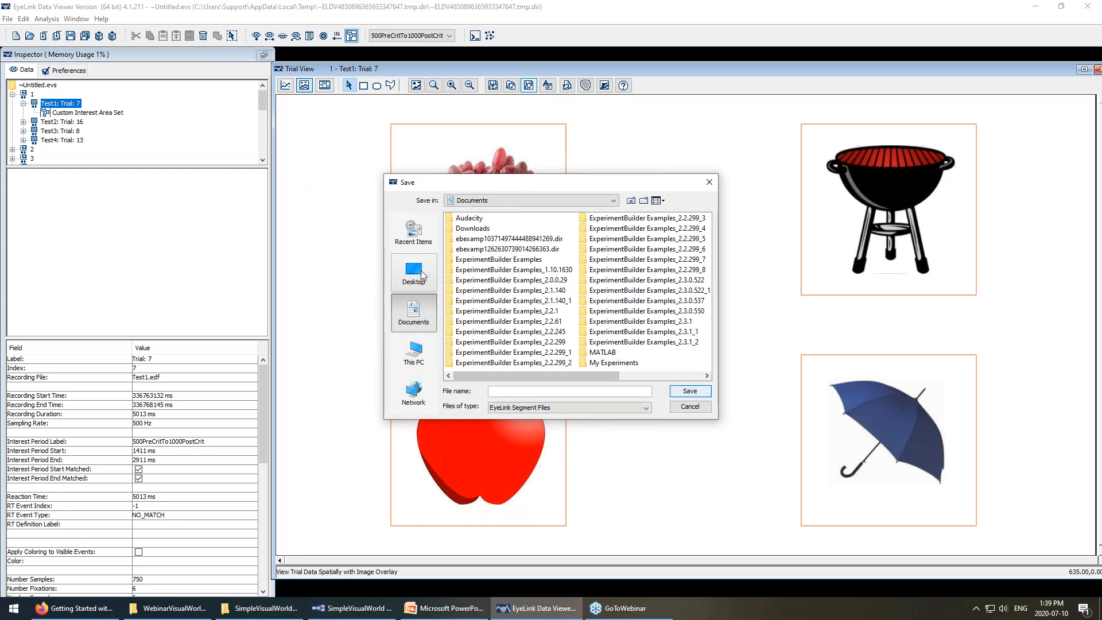
click(422, 275)
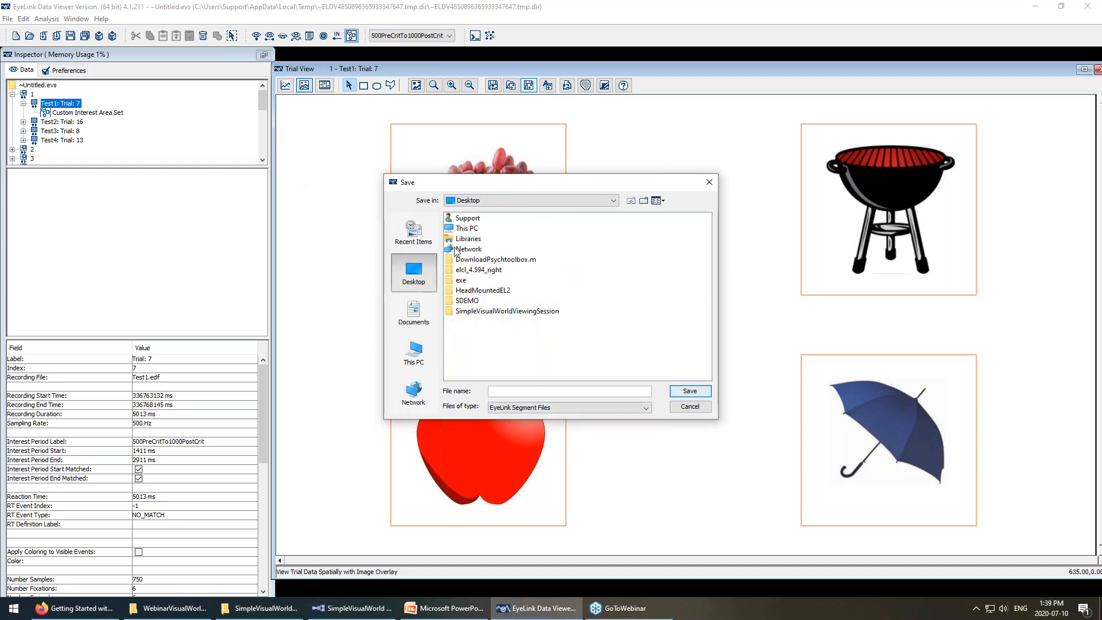
click(422, 360)
click(480, 332)
double_click(480, 332)
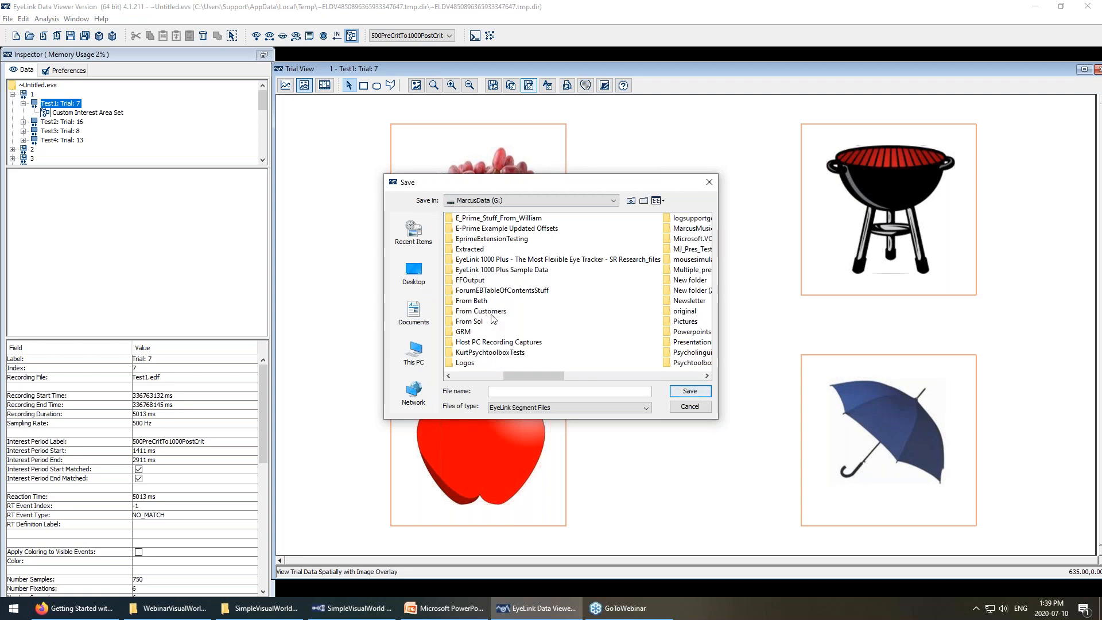
scroll(491, 321, right, 1)
scroll(608, 312, right, 2)
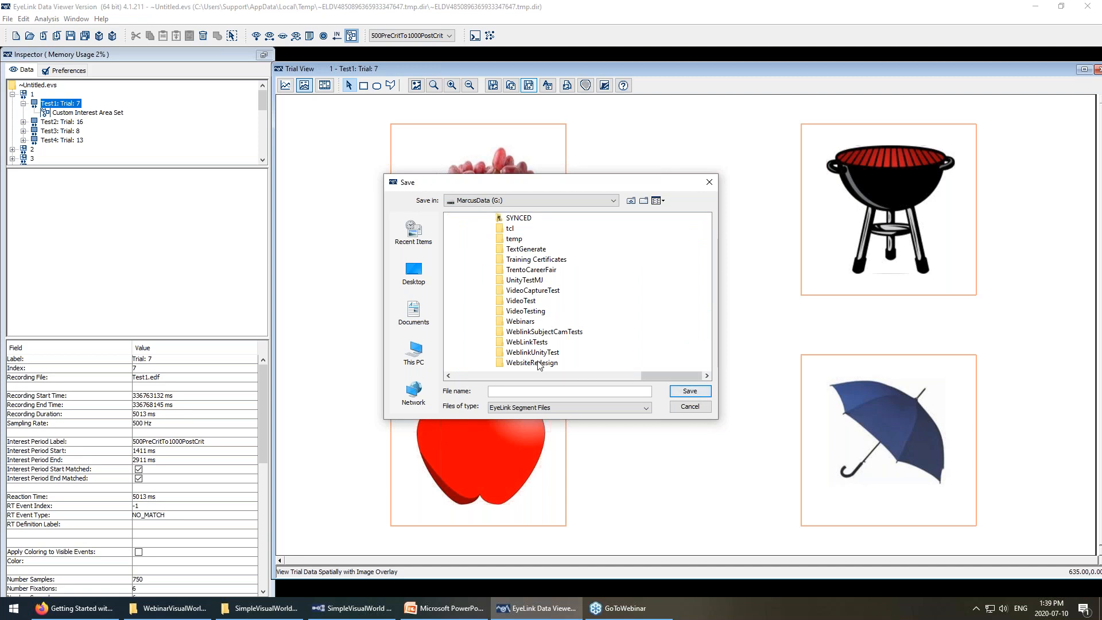
click(525, 322)
double_click(525, 322)
double_click(661, 228)
double_click(462, 219)
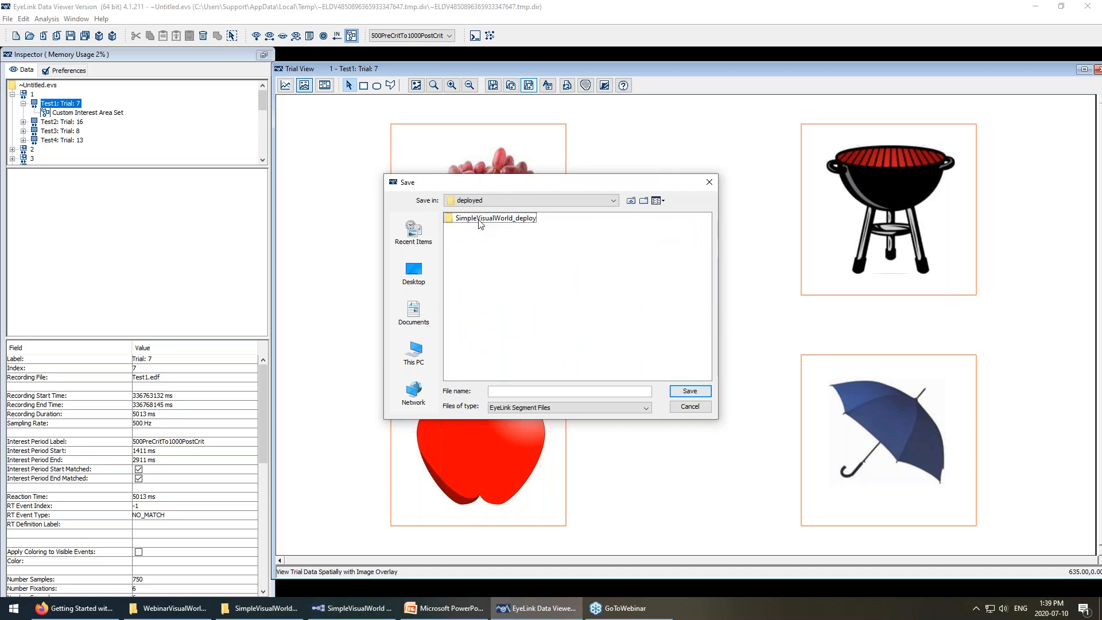
double_click(479, 218)
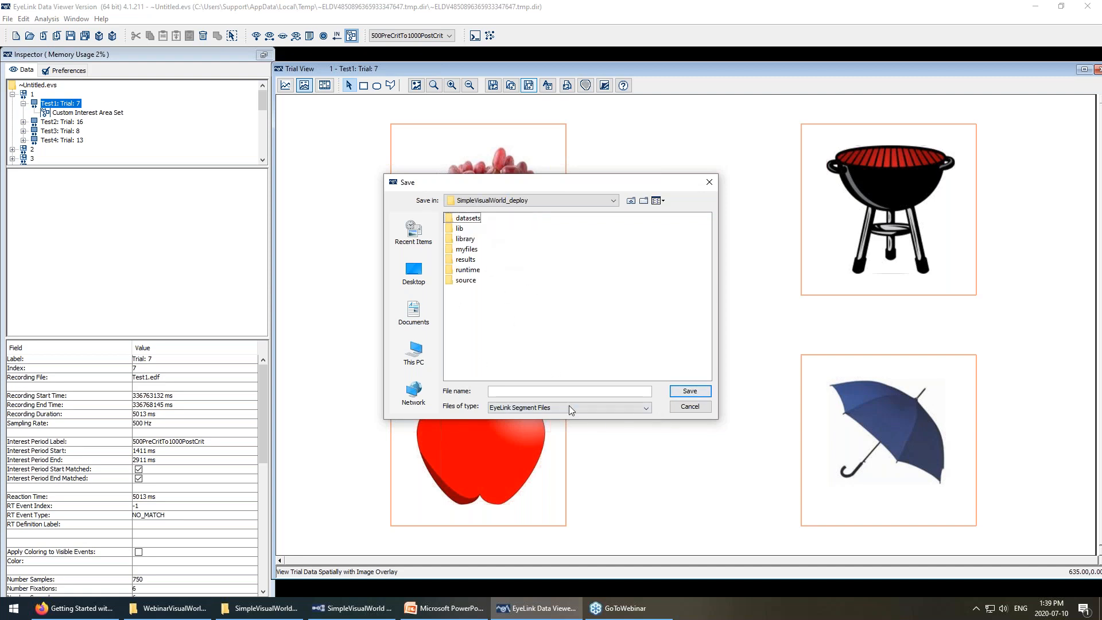
double_click(467, 249)
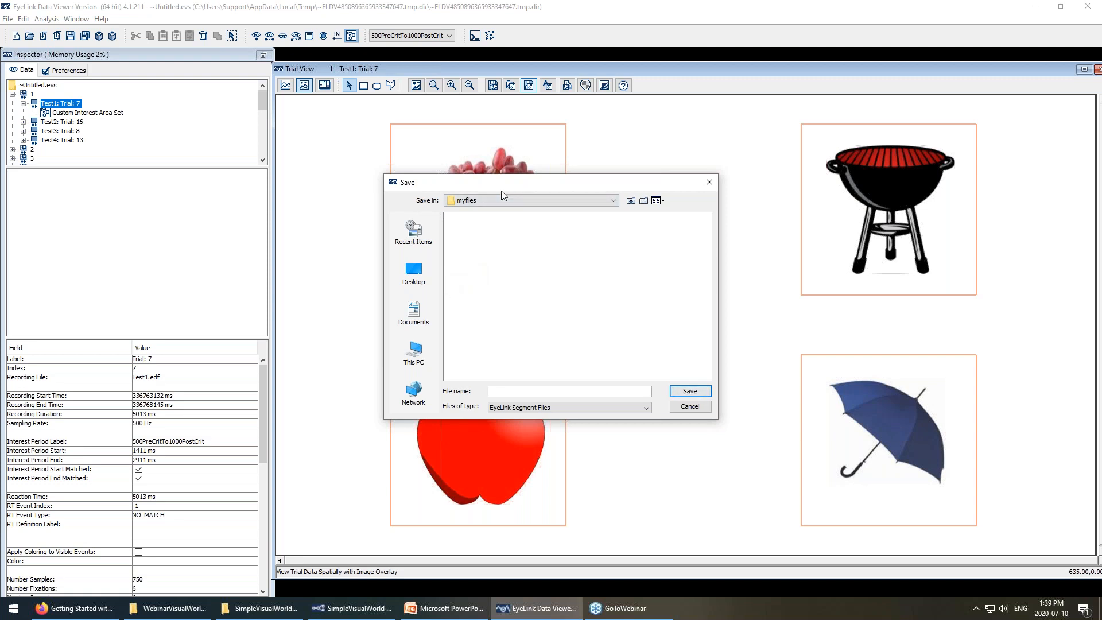
Save the interest area file under the name 1.
click(522, 390)
text(1)
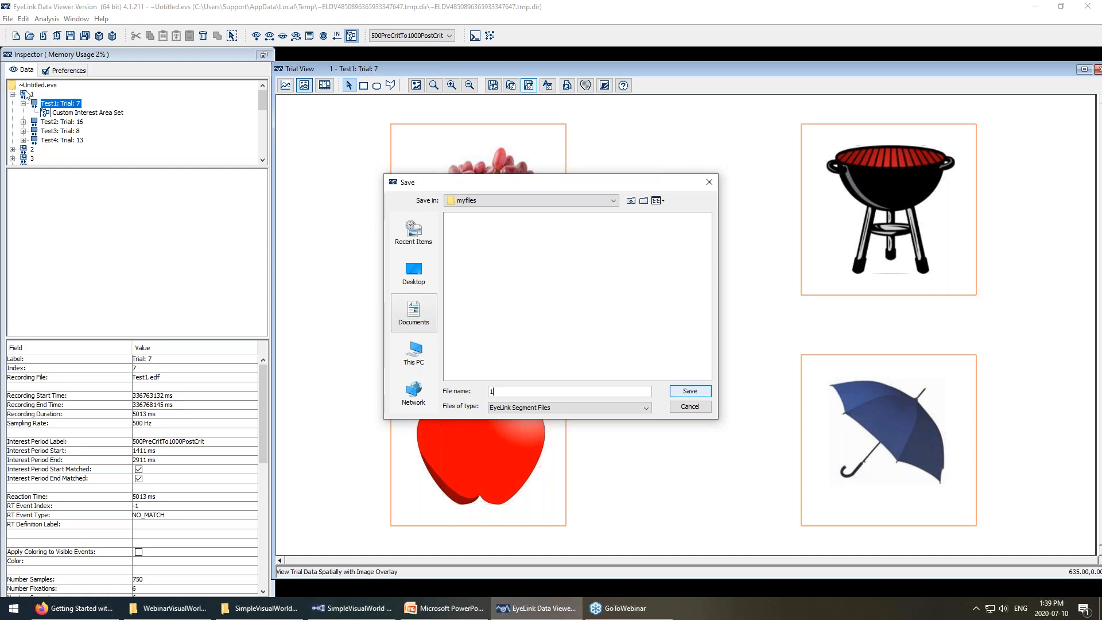
click(686, 390)
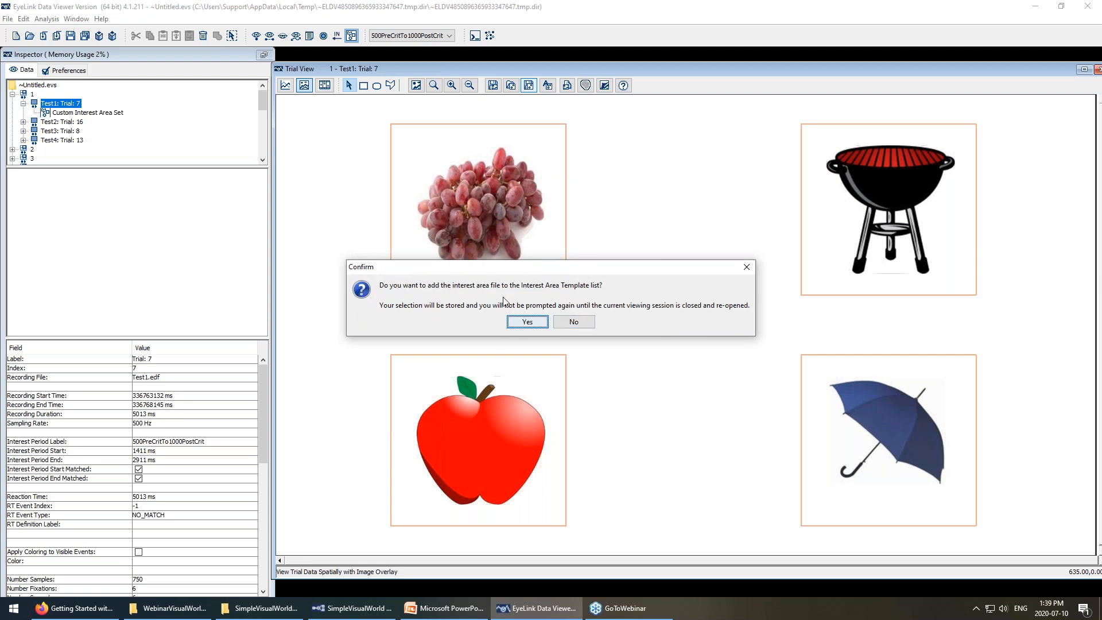
Add the saved file to the templates and check 1.ias under Interest Area Templates.
click(523, 324)
scroll(91, 131, down, 3)
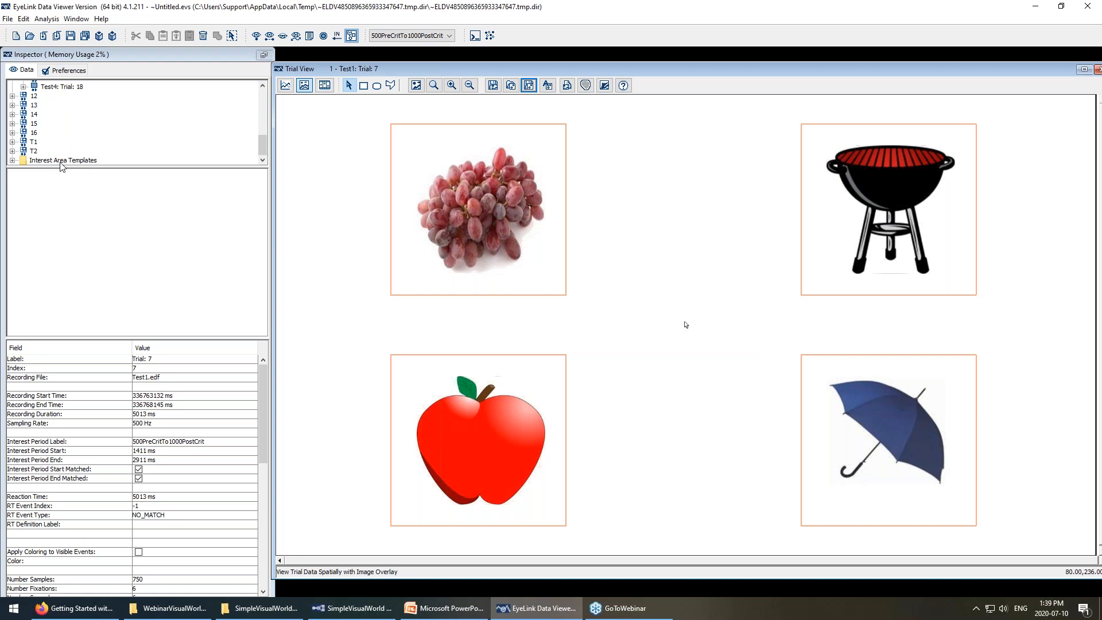
double_click(59, 160)
click(48, 161)
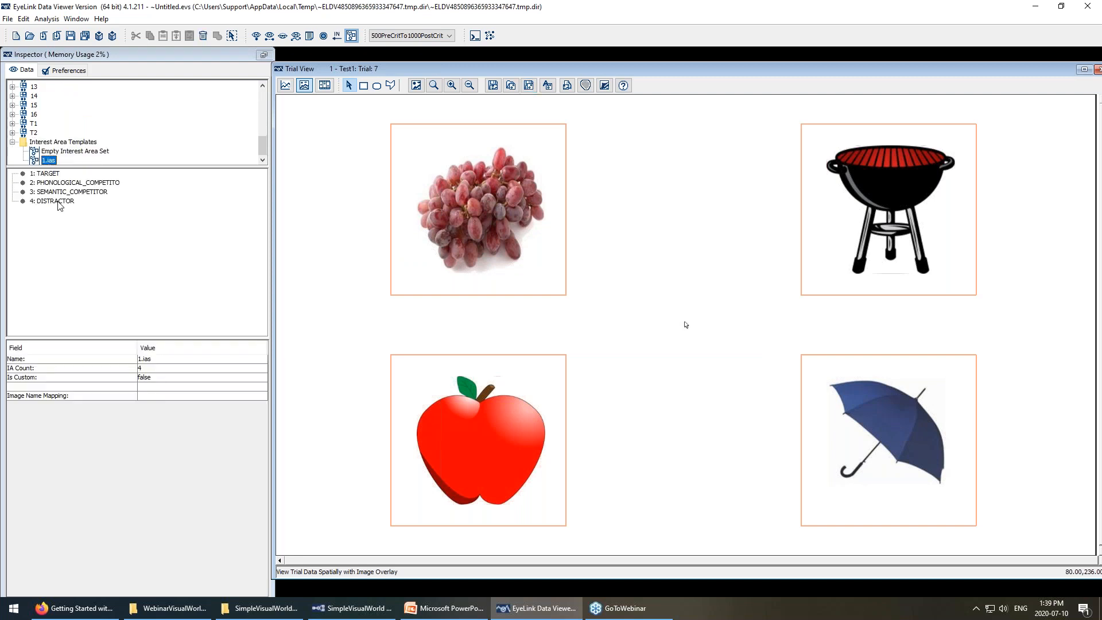
scroll(58, 146, up, 10)
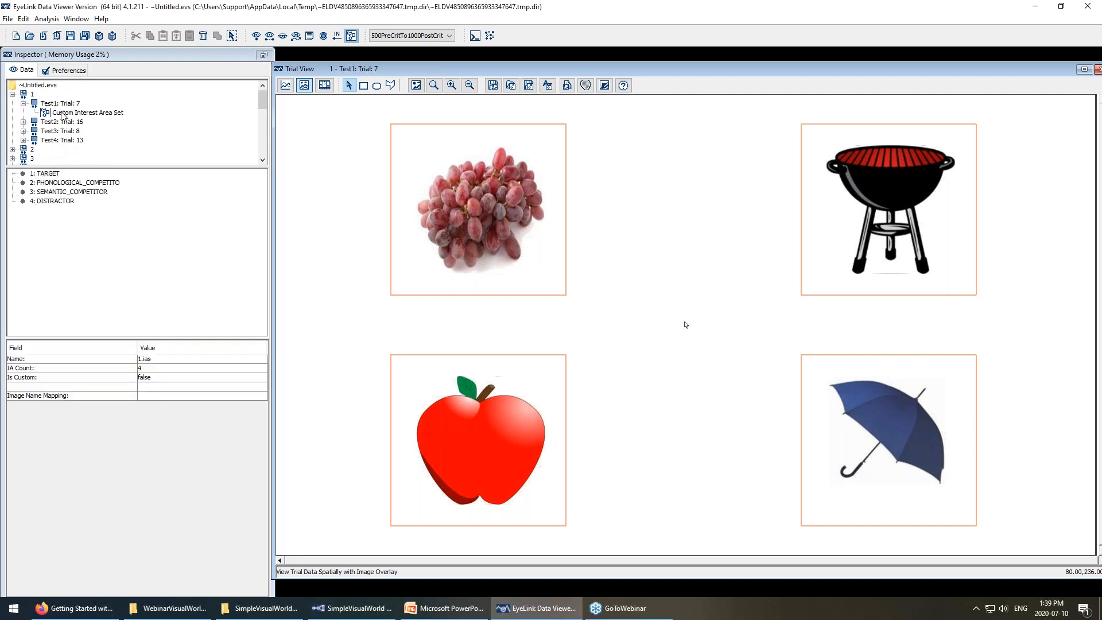
Set group 1's Default Interest Area Set to 1.ias.
click(32, 94)
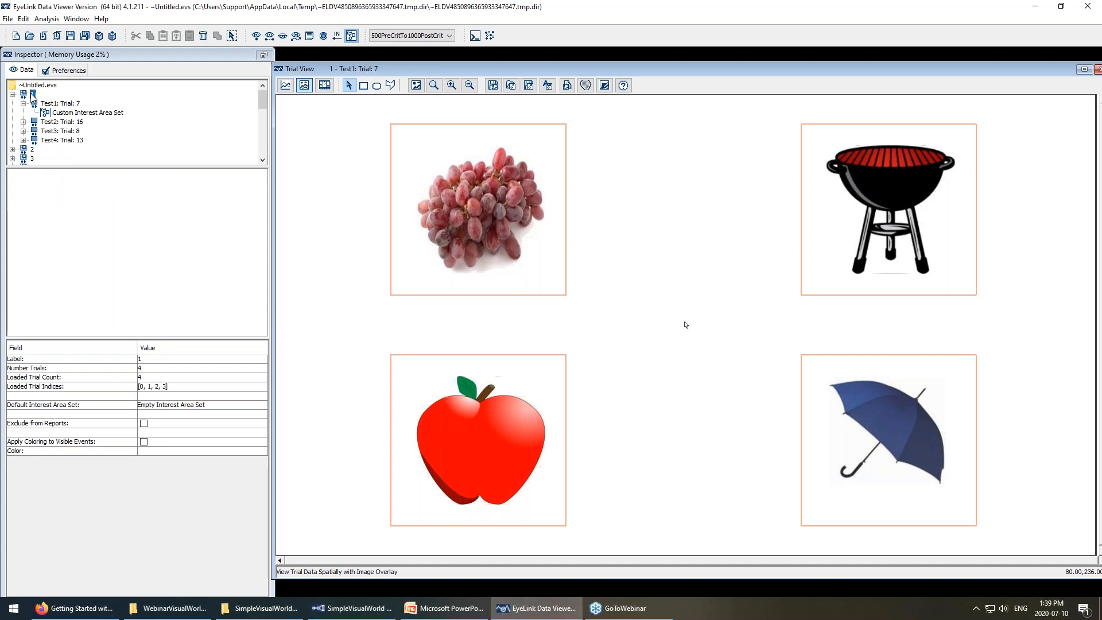
click(175, 405)
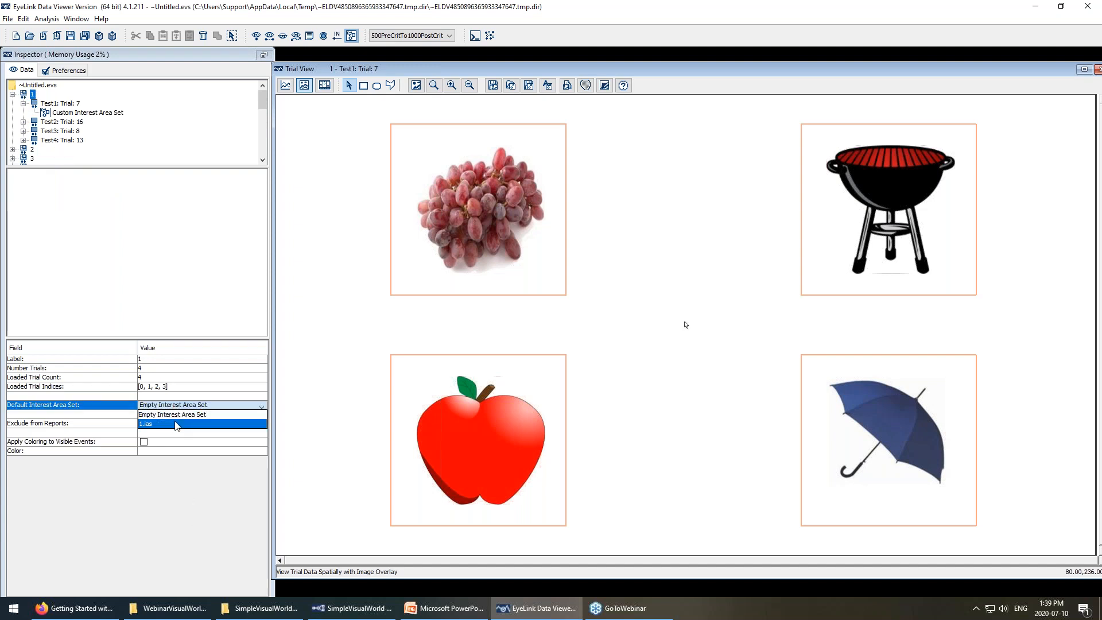
click(177, 425)
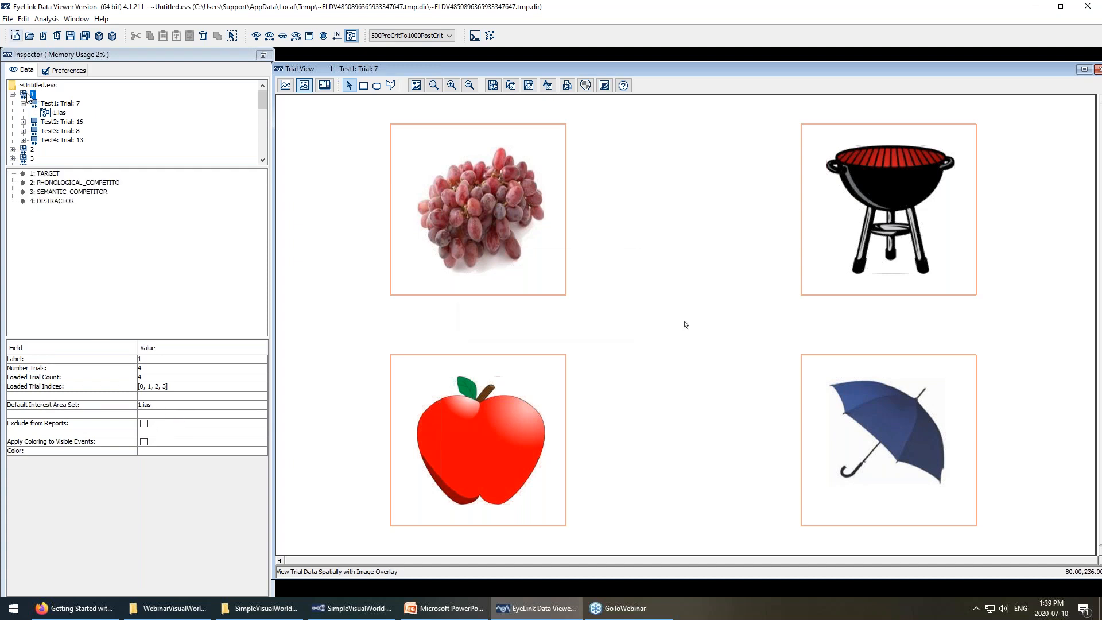
Step through Test2, Test3 and Test4 trials, then return to Test1 Trial 7.
click(60, 123)
click(61, 131)
click(62, 140)
click(61, 132)
click(60, 122)
click(57, 105)
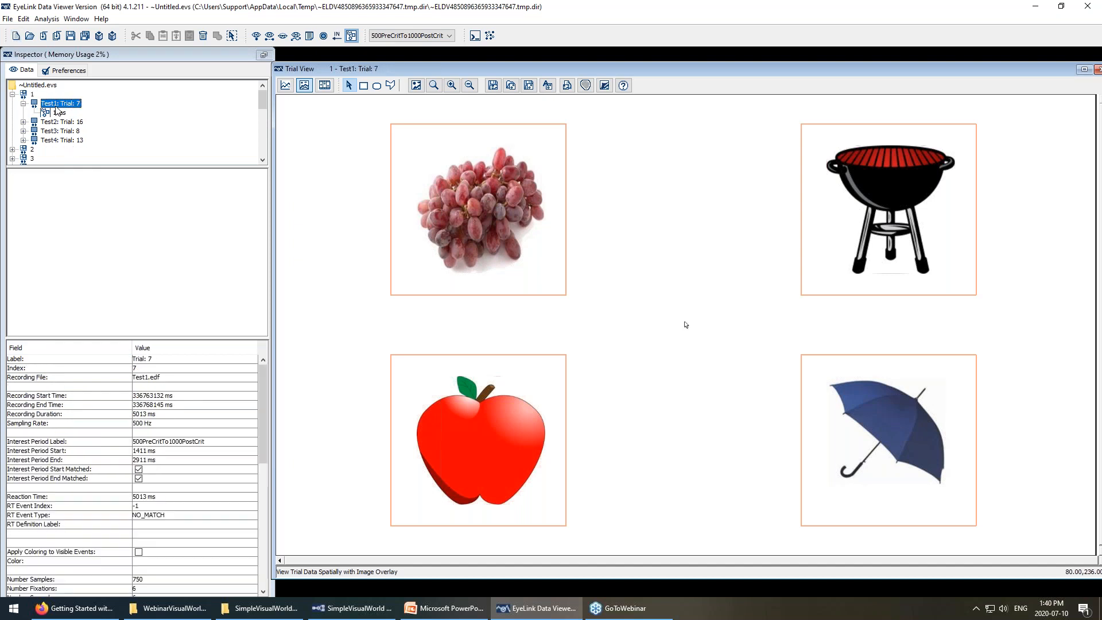
scroll(52, 144, down, 1)
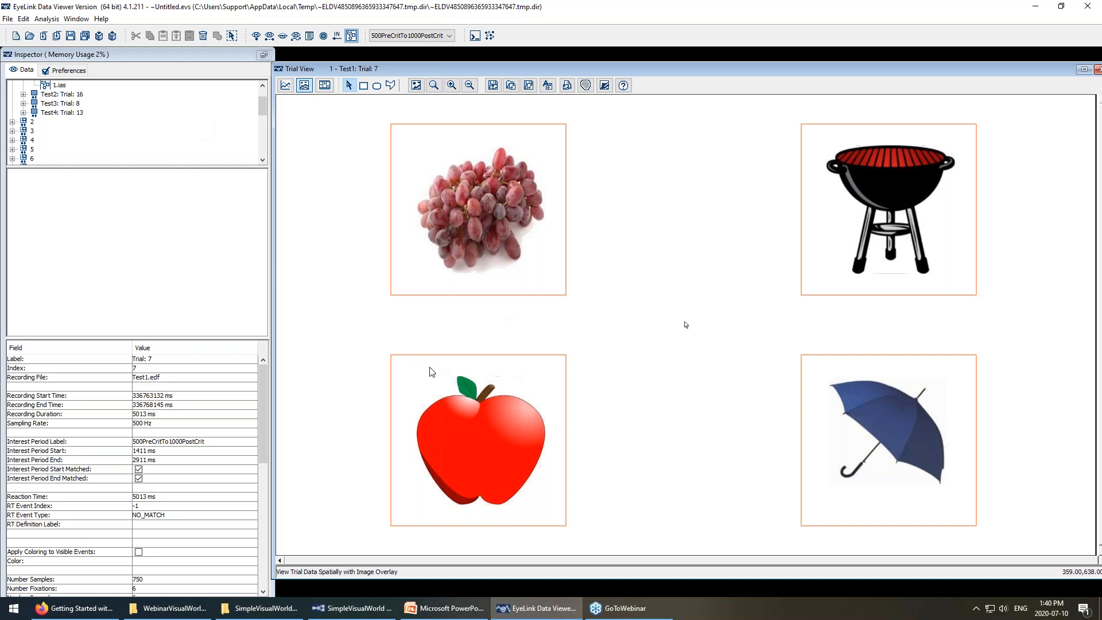
Select trial 7's four interest areas and inspect their actions menu without choosing anything.
drag(360, 102, 1036, 556)
right_click(838, 450)
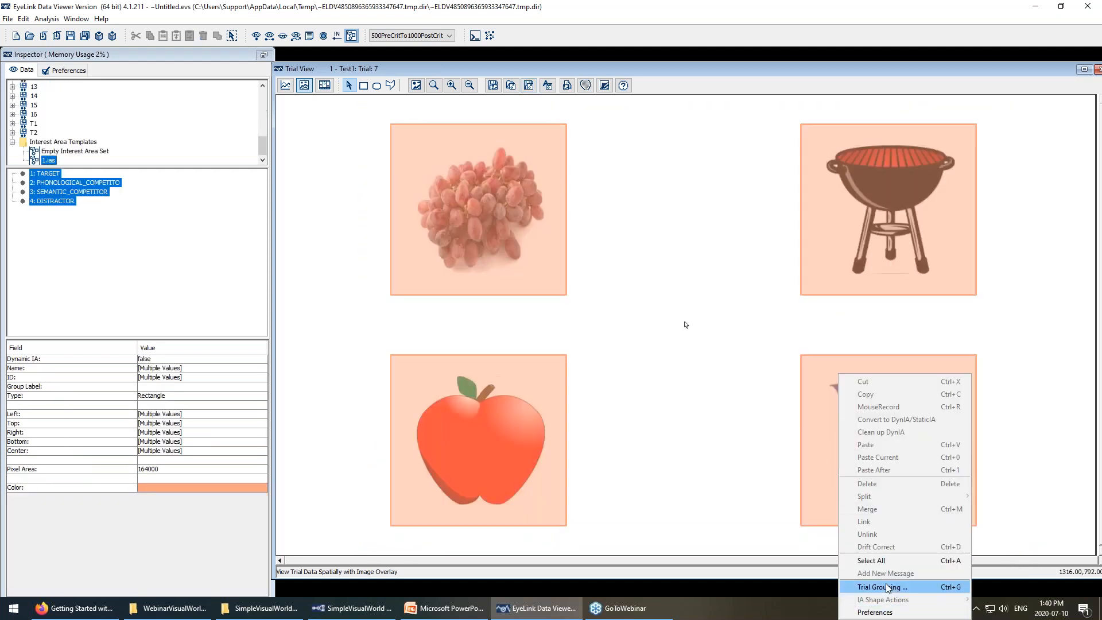
click(832, 506)
right_click(512, 178)
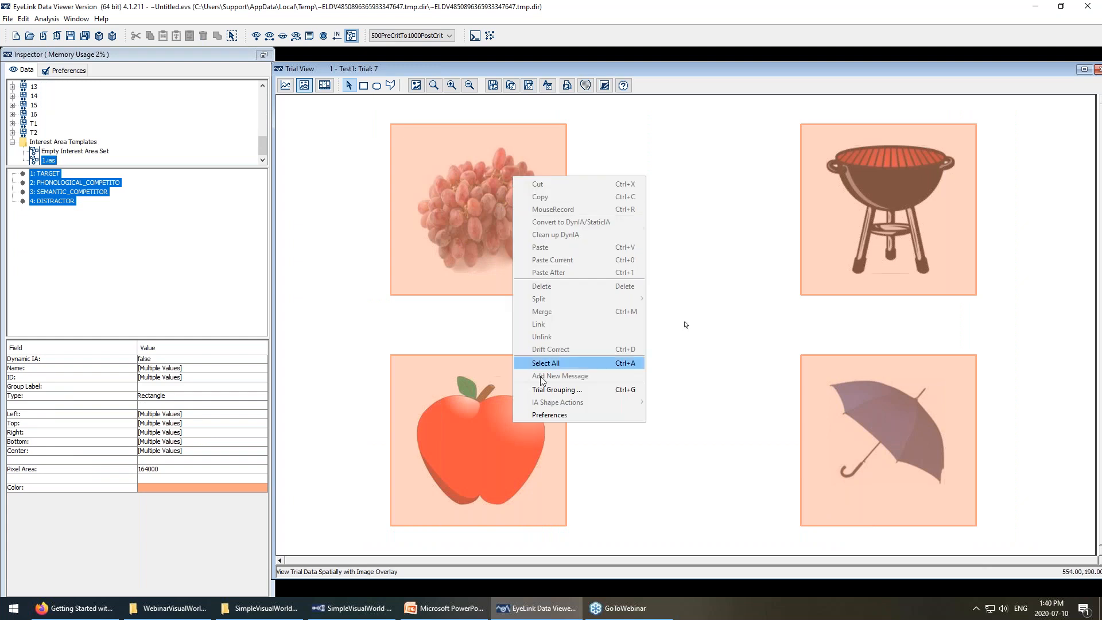
click(473, 350)
click(473, 350)
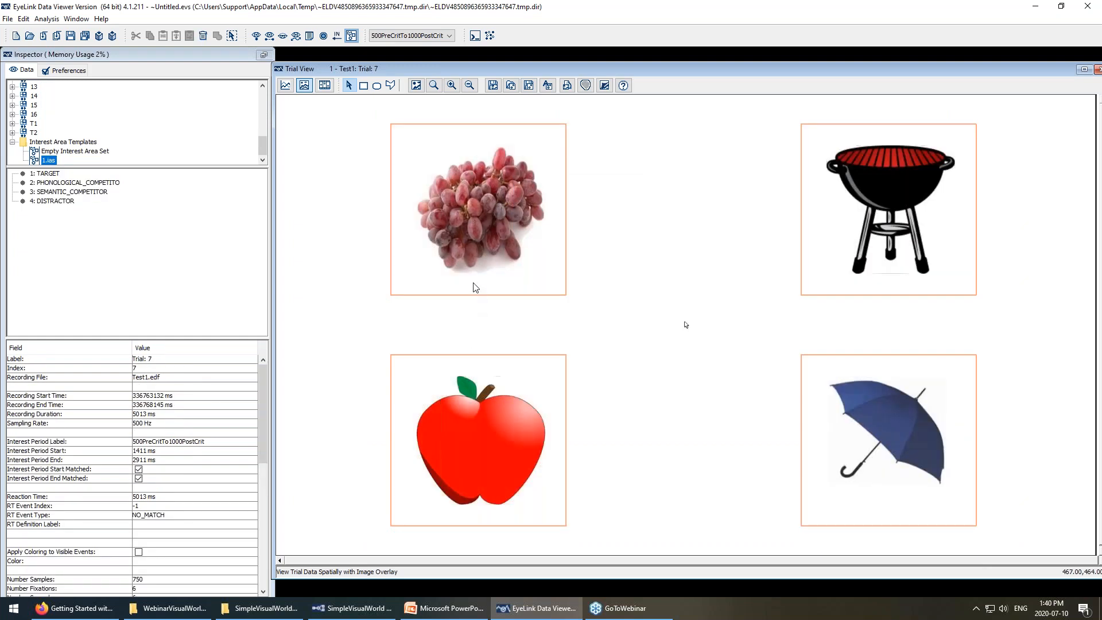
drag(358, 111, 1008, 549)
right_click(513, 266)
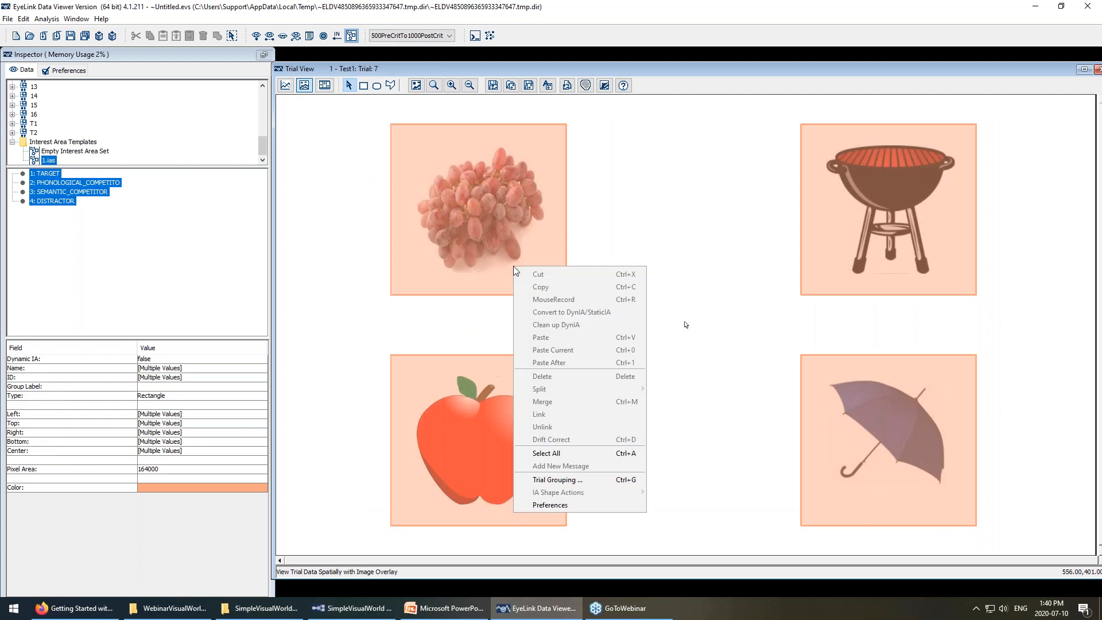
click(309, 227)
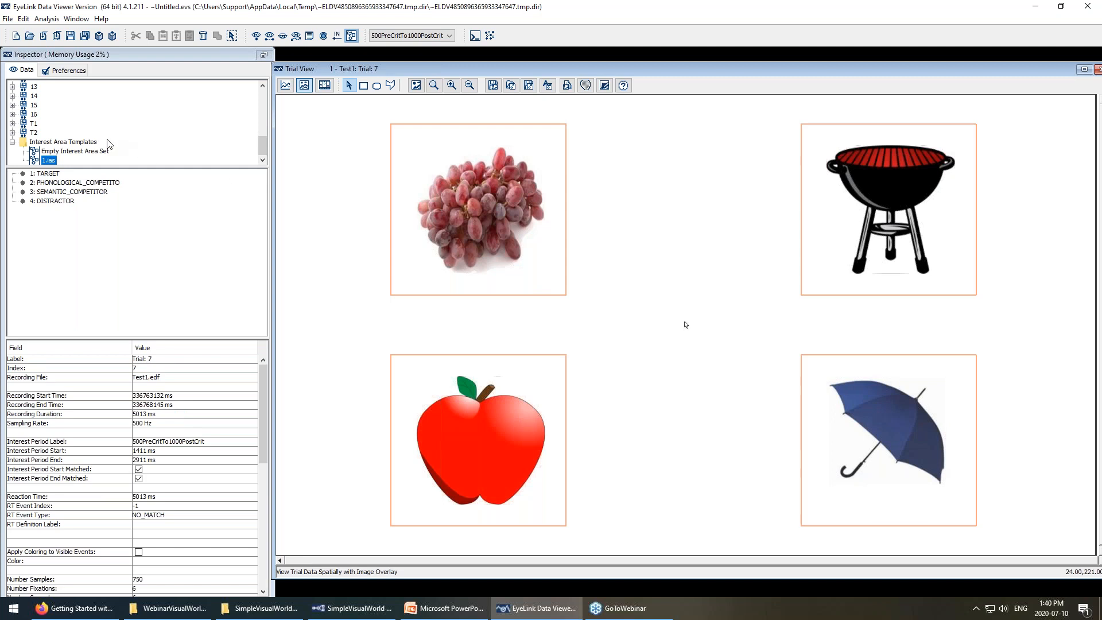
Open Test1 Trial 6 of group 13 and review its interest areas' shape options.
click(12, 86)
click(46, 96)
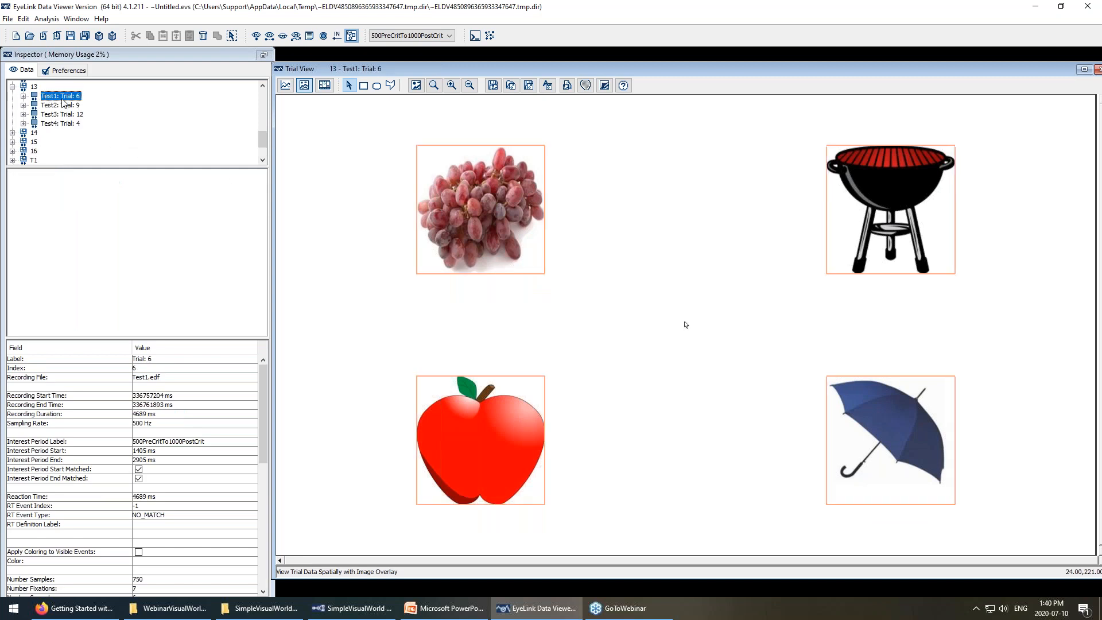
drag(348, 117, 1071, 542)
right_click(869, 373)
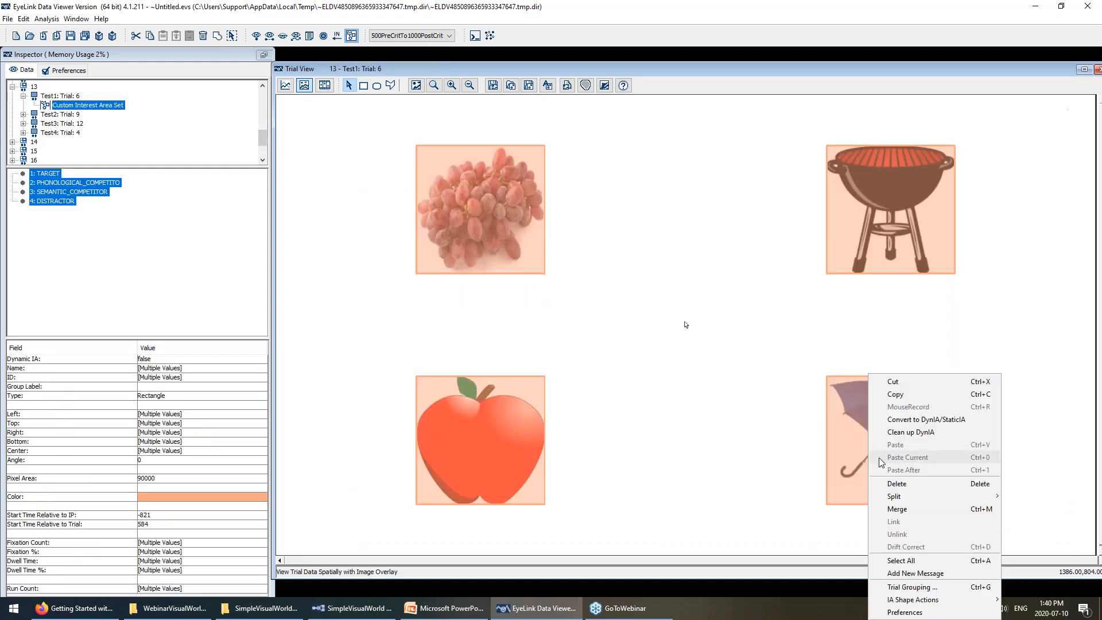
mouse_move(918, 601)
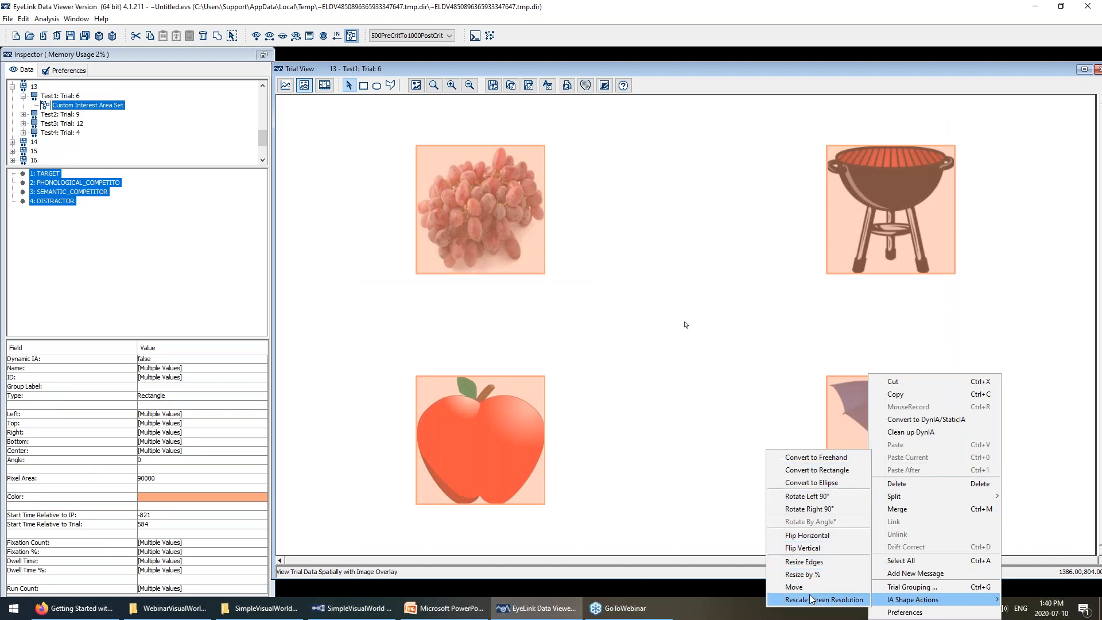
click(737, 424)
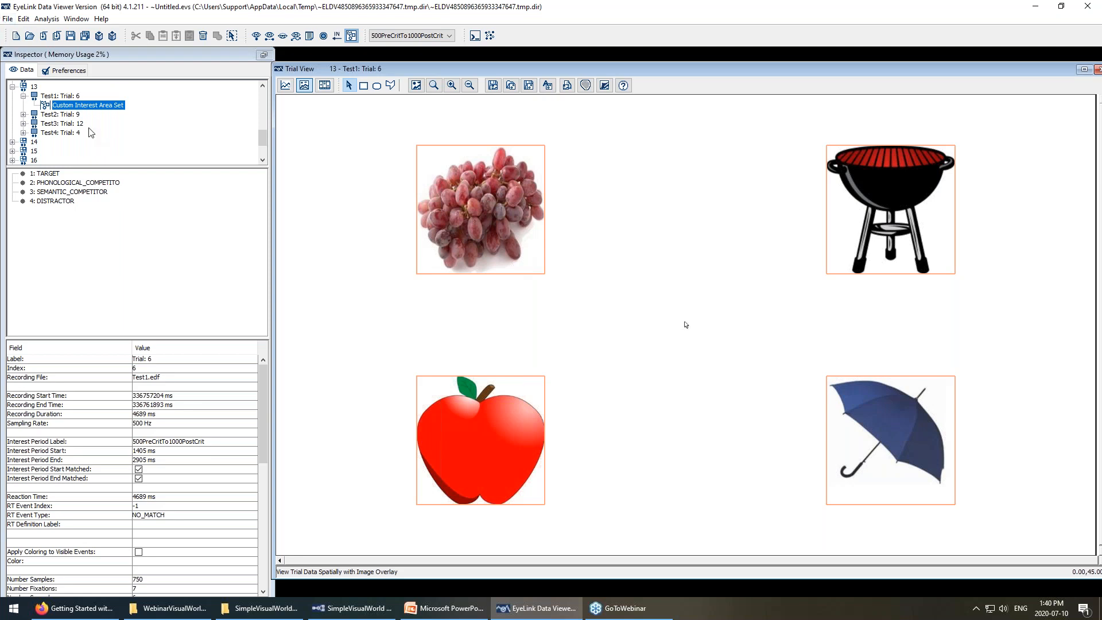
scroll(77, 120, up, 2)
Switch the trial view to Playback Animation and play trial 6 of group 13.
click(33, 113)
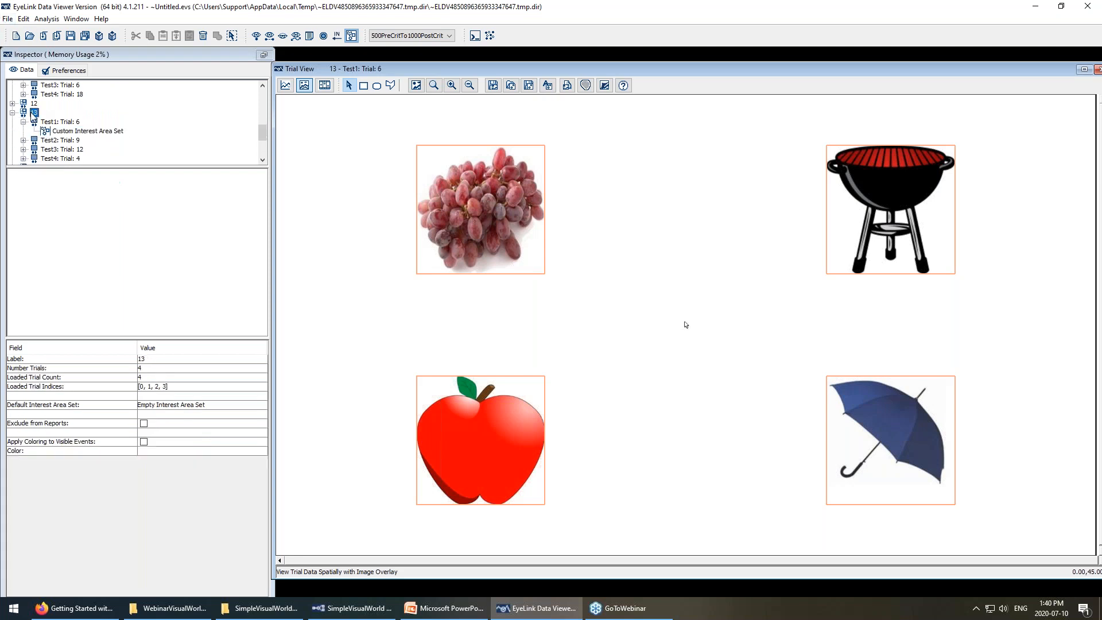
click(325, 86)
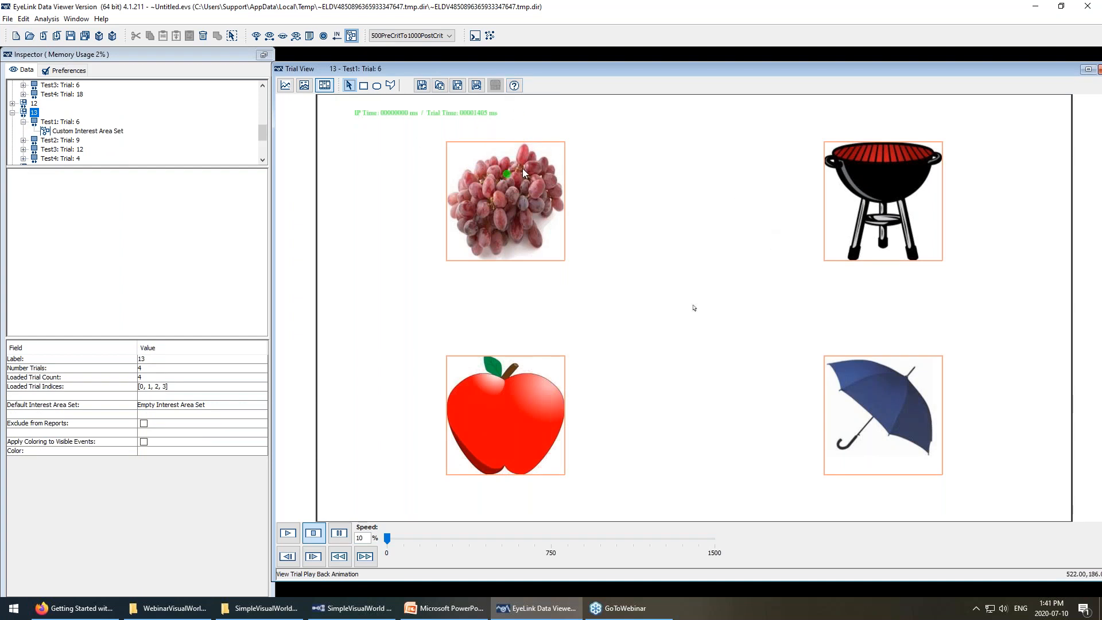
click(60, 122)
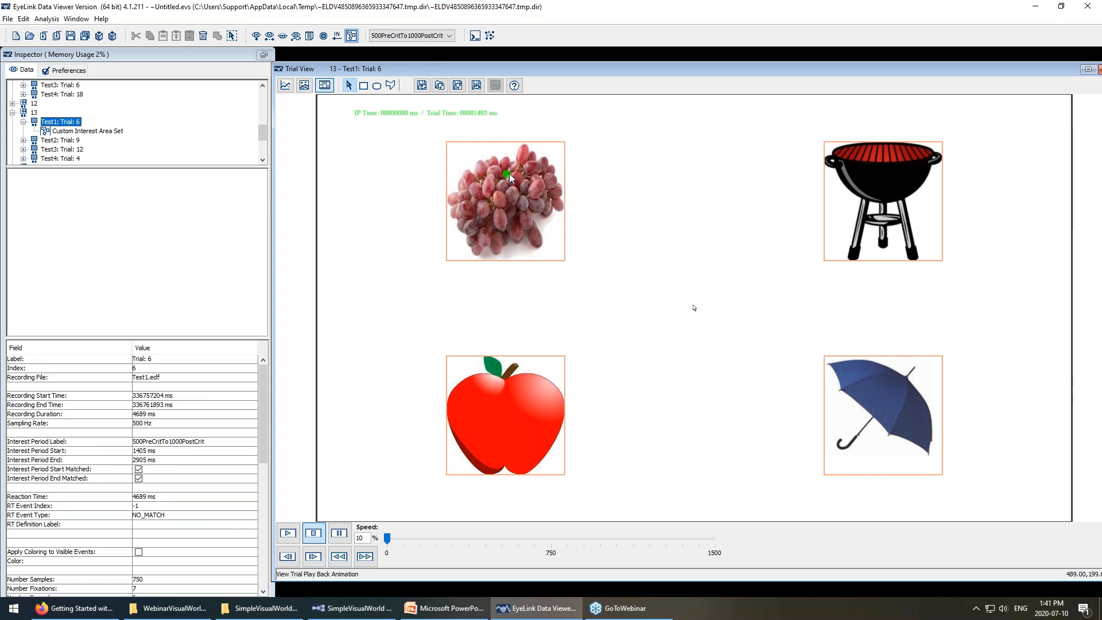
click(289, 534)
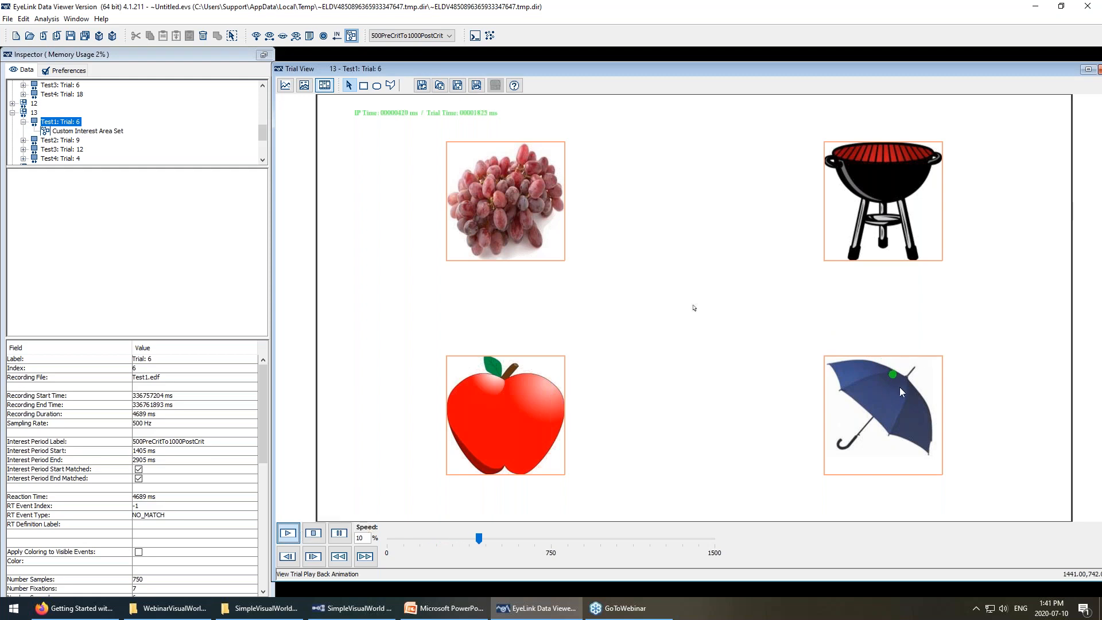
Play trial 9, then turn on Aggregate Mode for group 13.
click(71, 140)
click(288, 533)
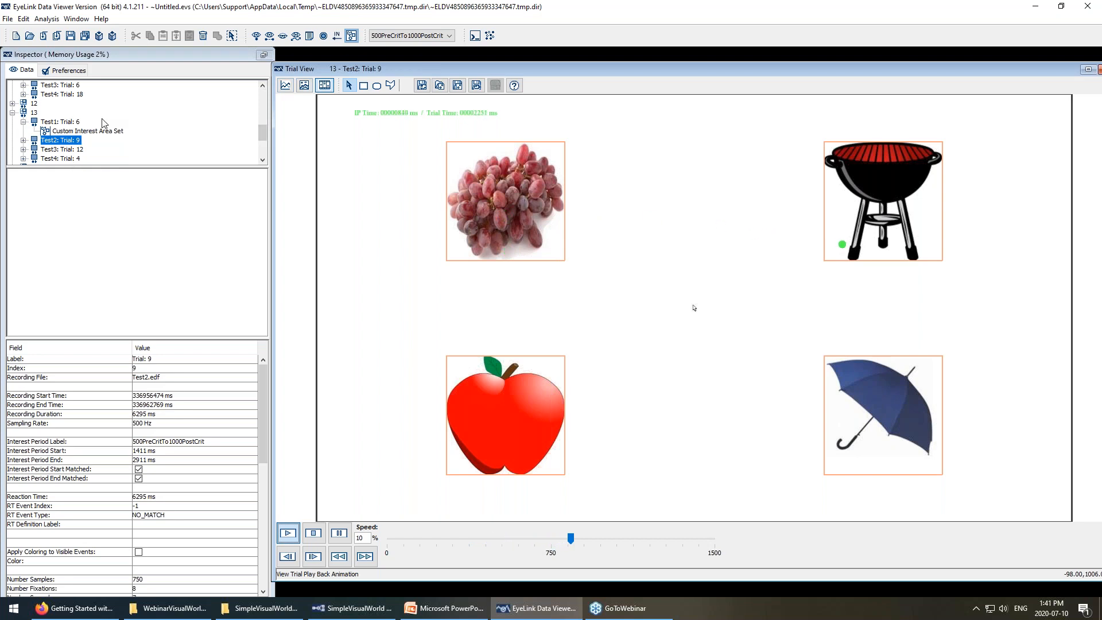
click(33, 112)
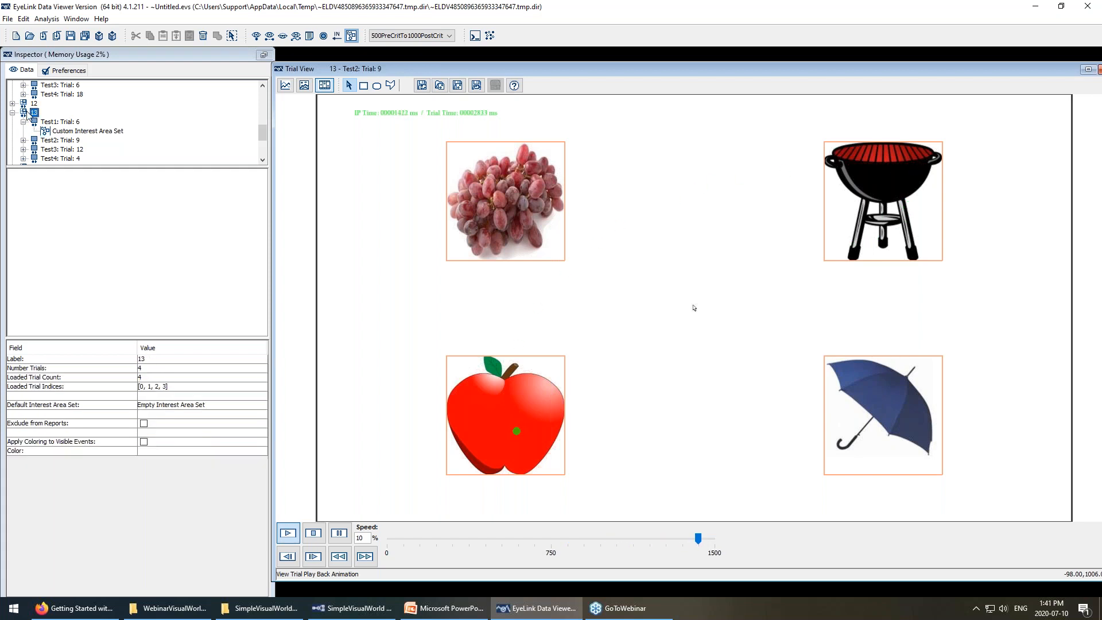
click(490, 35)
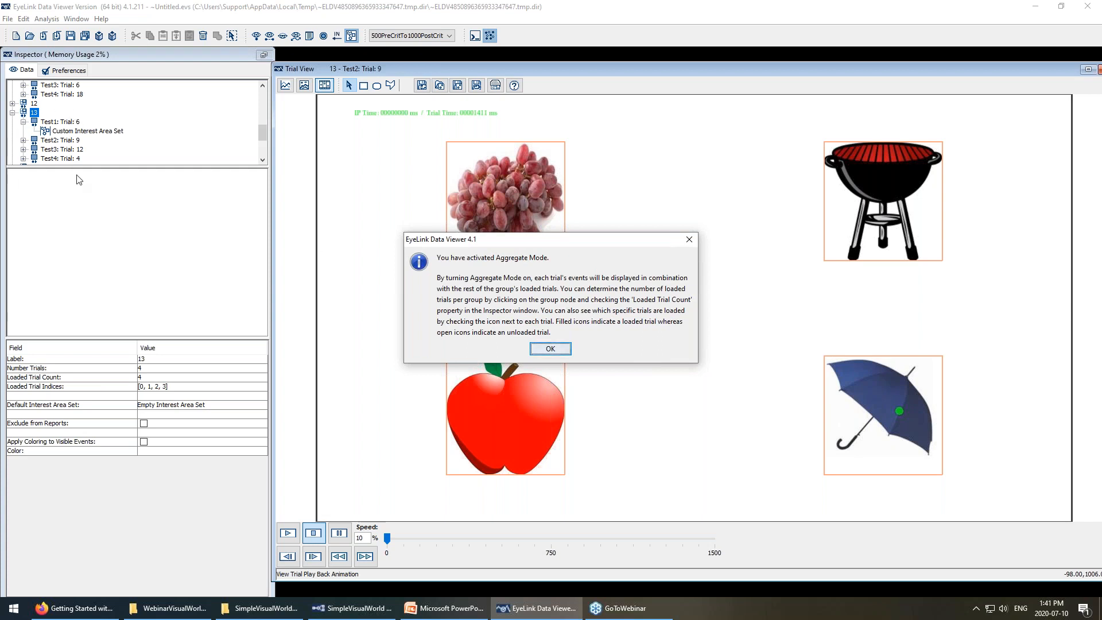
Acknowledge the aggregate notice and play aggregate gaze for groups 13 and 4.
click(557, 353)
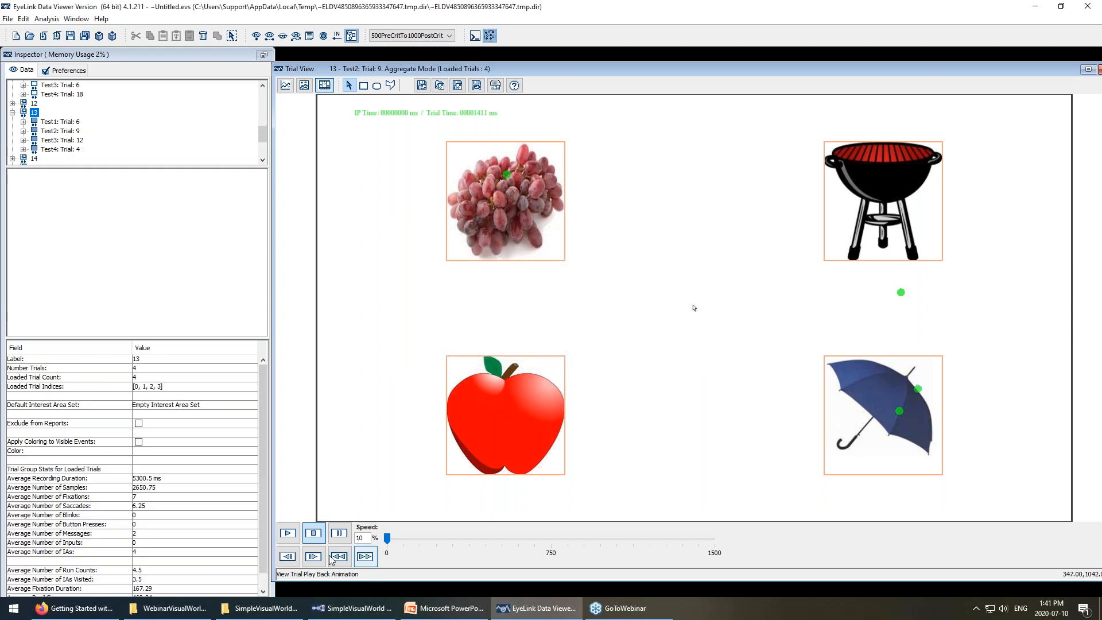
click(287, 532)
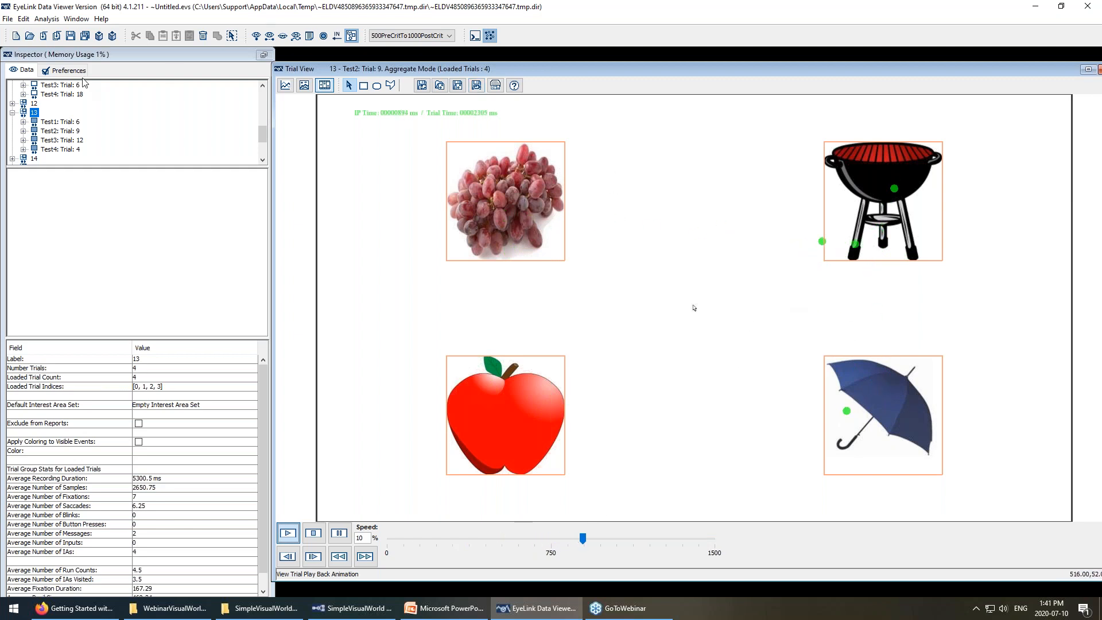
scroll(68, 127, up, 4)
click(33, 103)
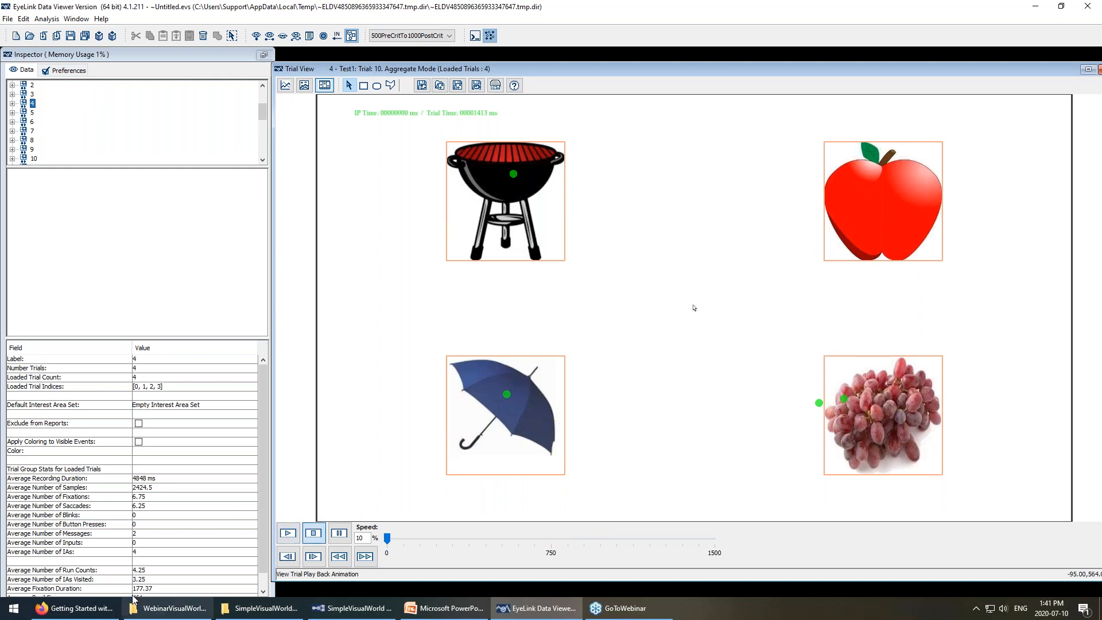
click(287, 533)
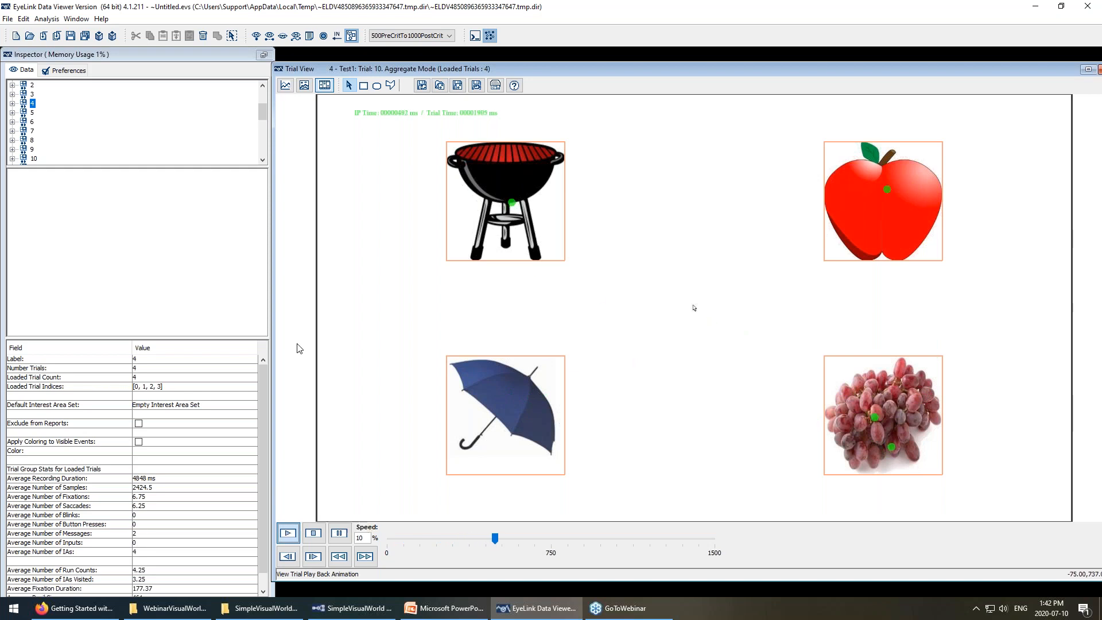
Show the fixation heat map, then view group 3's Test1 Trial 8 as a spatial overlay.
click(495, 85)
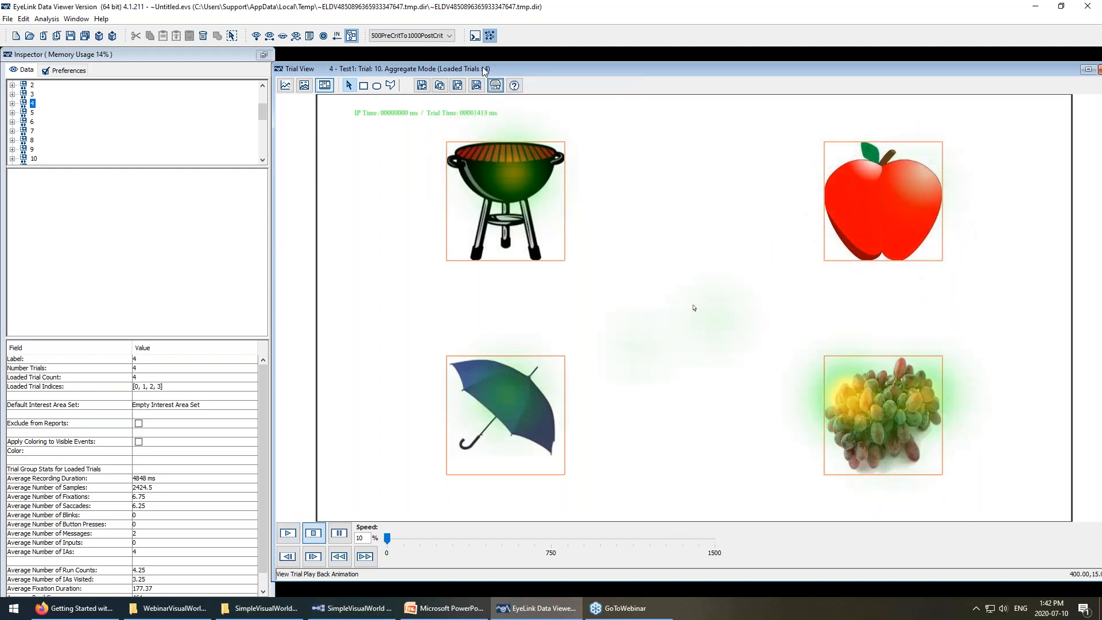
double_click(32, 95)
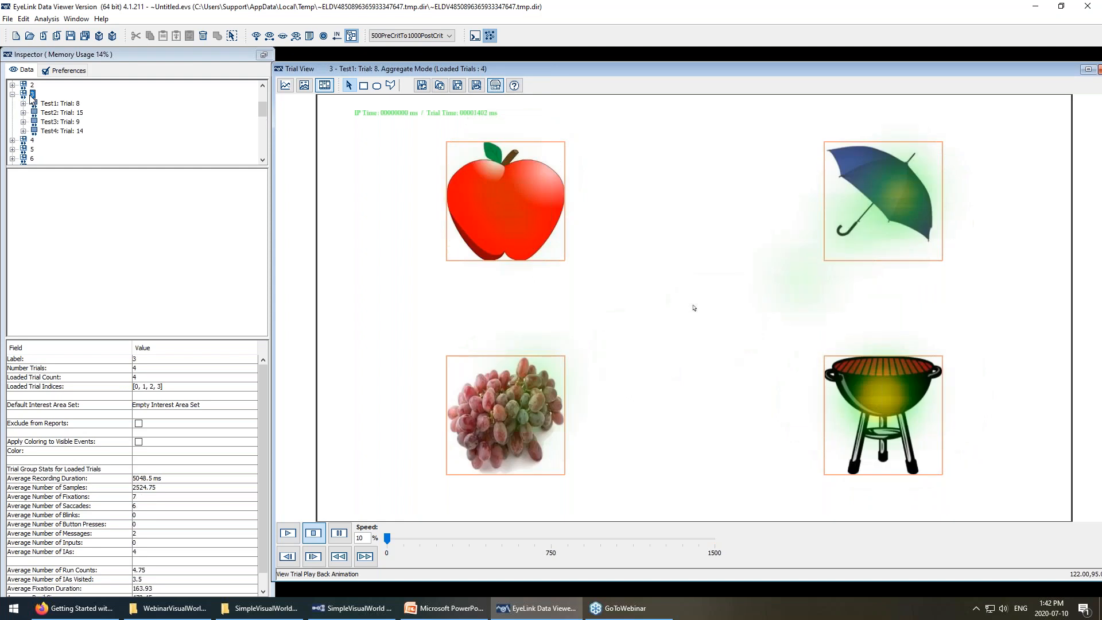
click(63, 104)
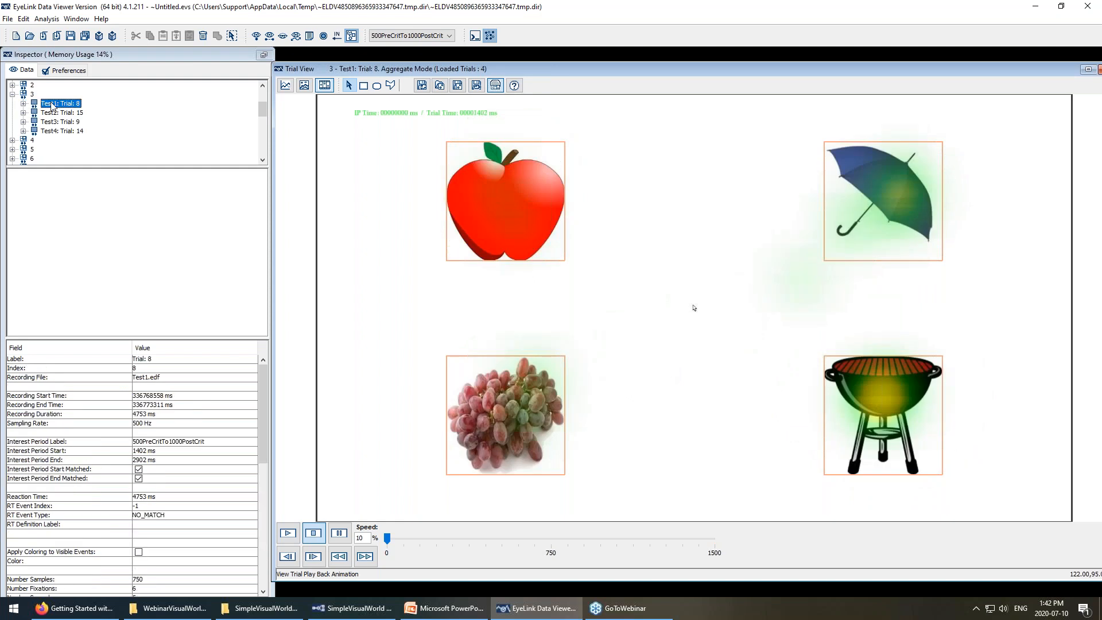
click(304, 85)
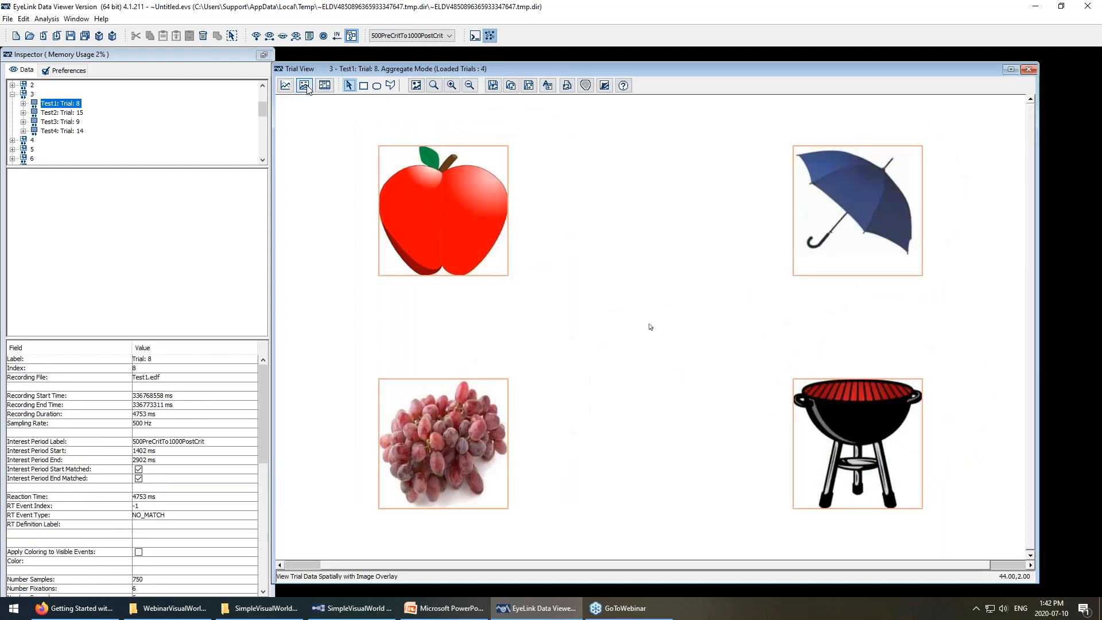
Check trial 8's options, switch Aggregate Mode off, and open the Analysis menu for reports.
right_click(78, 107)
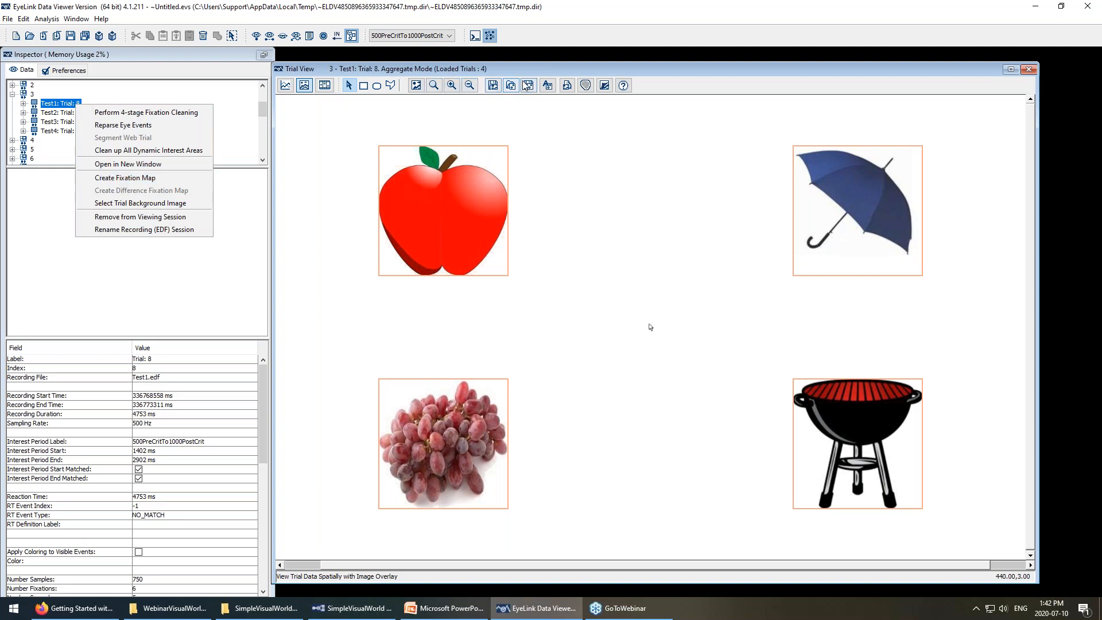
click(645, 276)
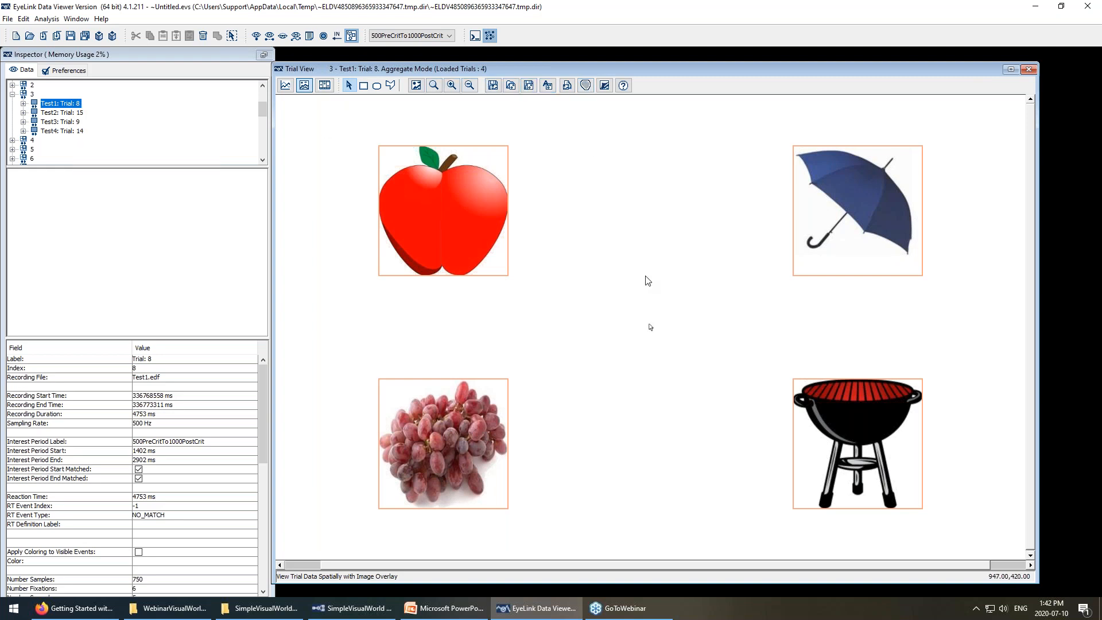
click(489, 36)
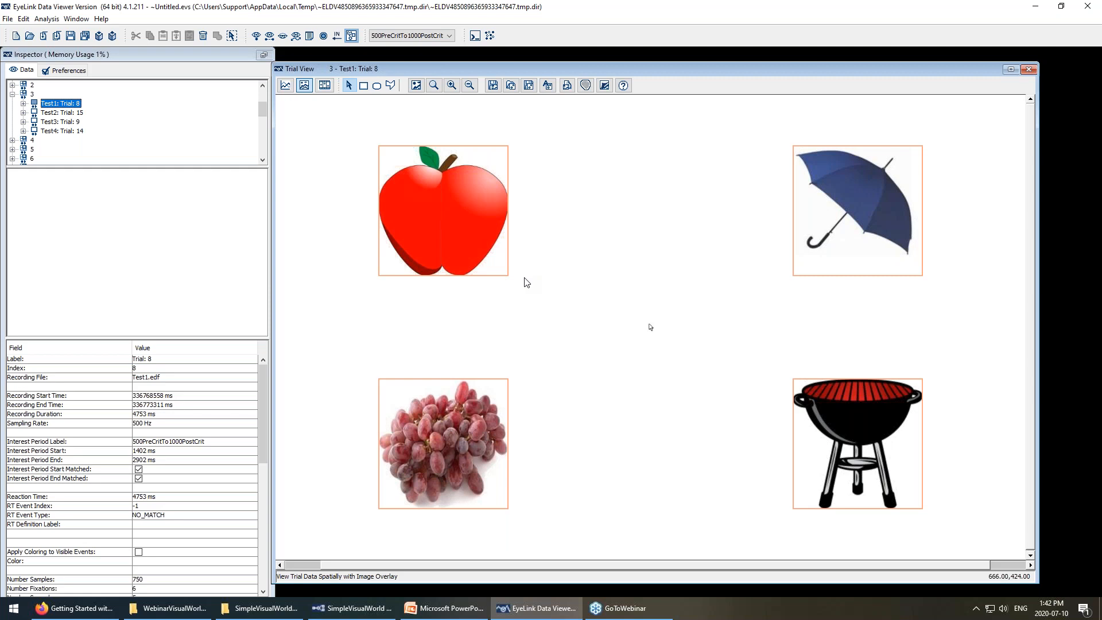
click(50, 21)
mouse_move(57, 37)
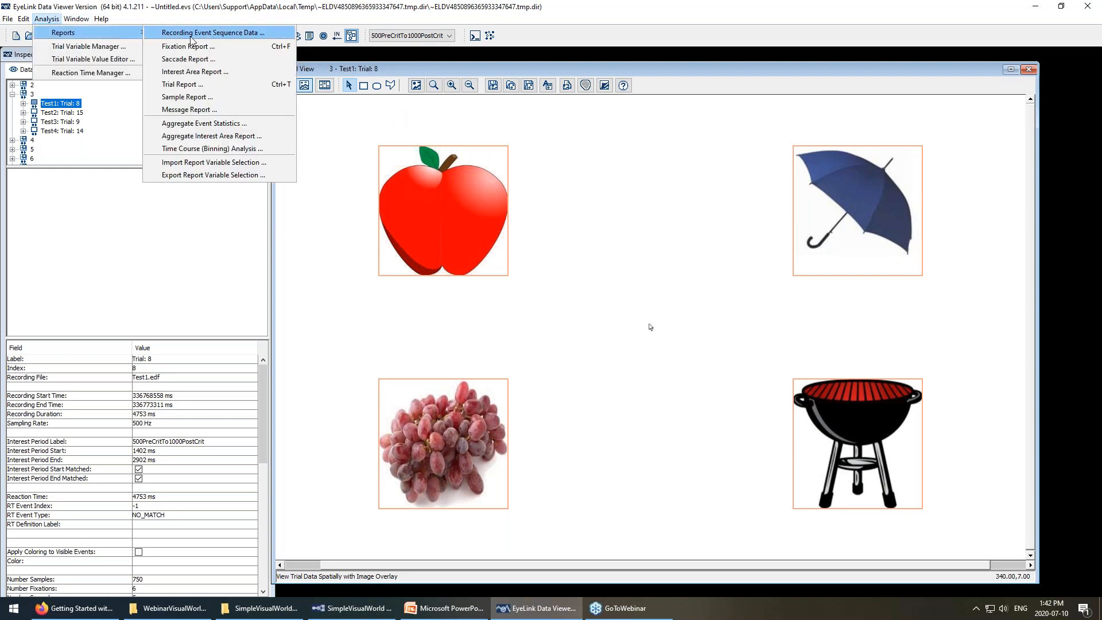
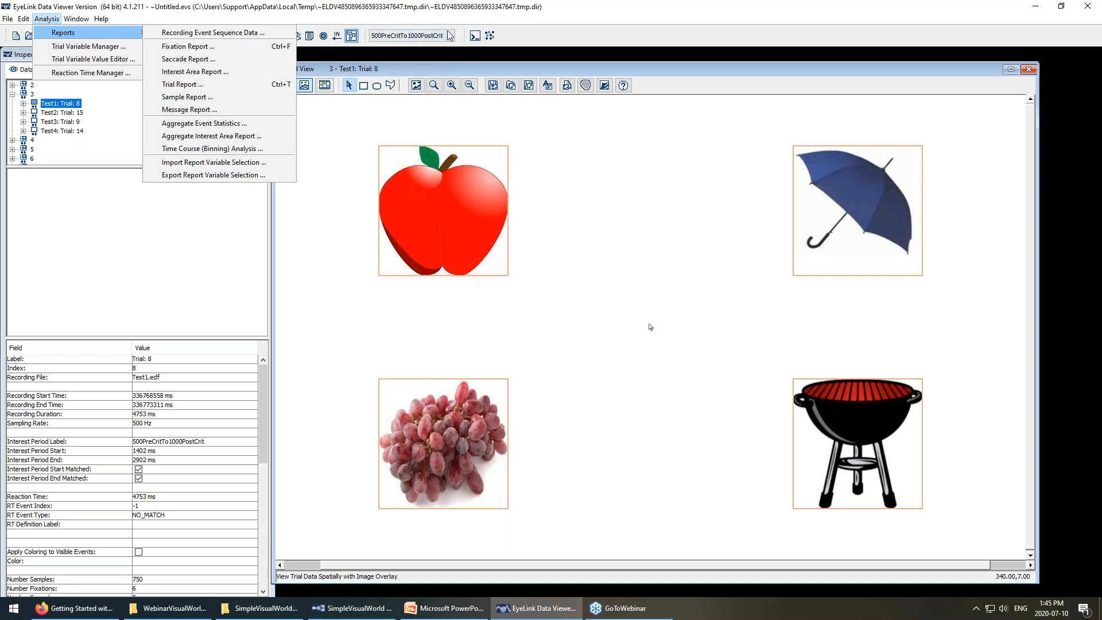
Open the Interest Area Report setup from Analysis > Reports.
click(209, 72)
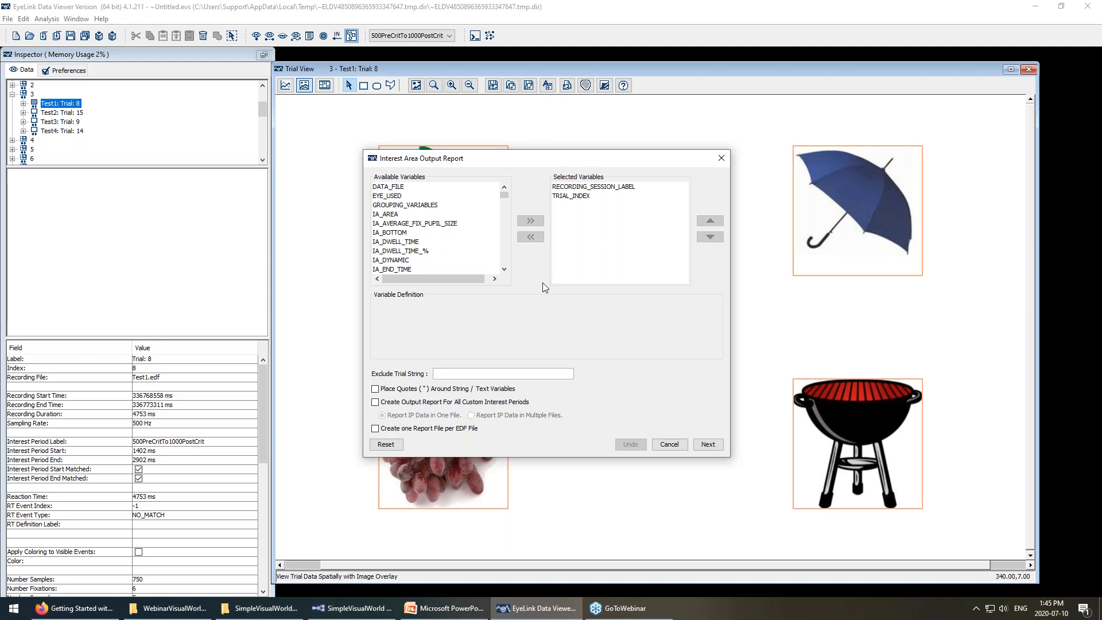
drag(445, 204, 425, 232)
click(423, 261)
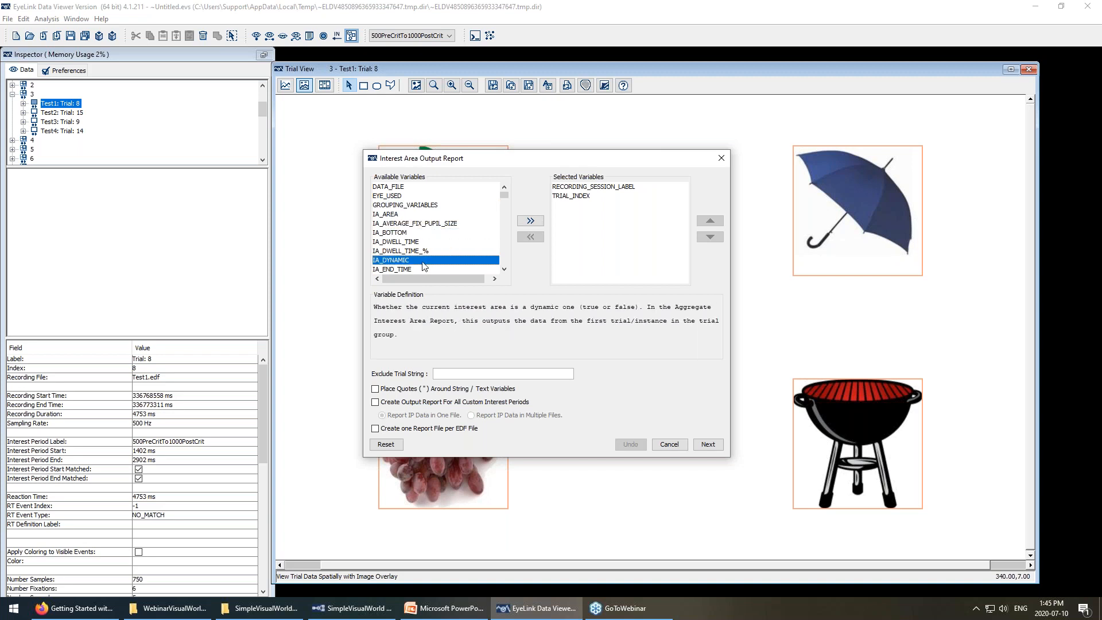
drag(417, 272, 405, 194)
click(406, 199)
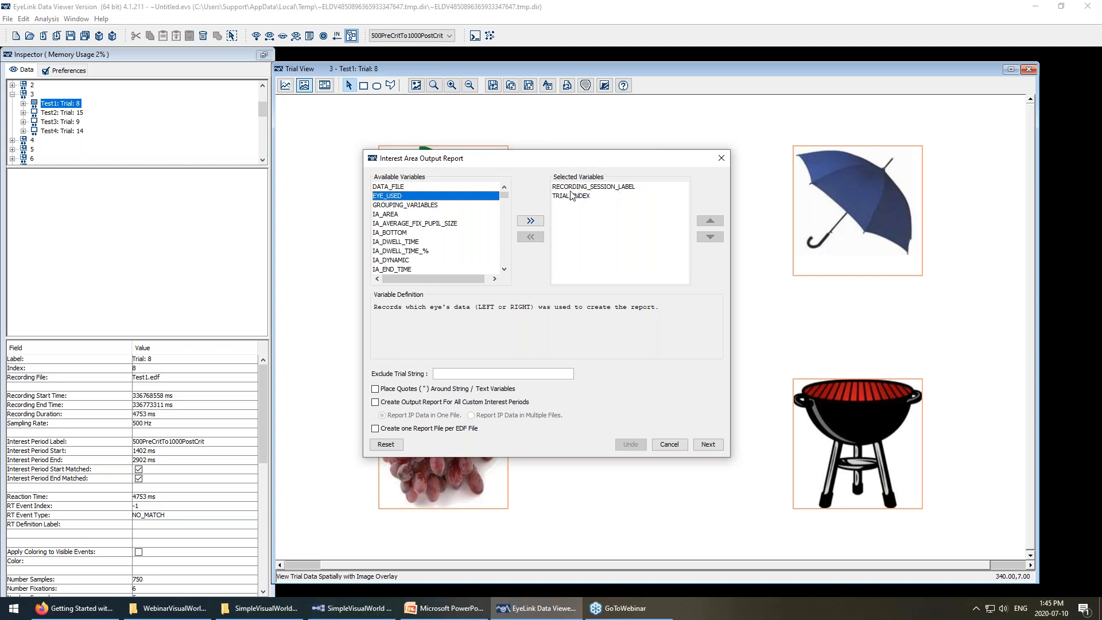
click(610, 188)
click(597, 195)
click(594, 187)
click(591, 196)
click(585, 187)
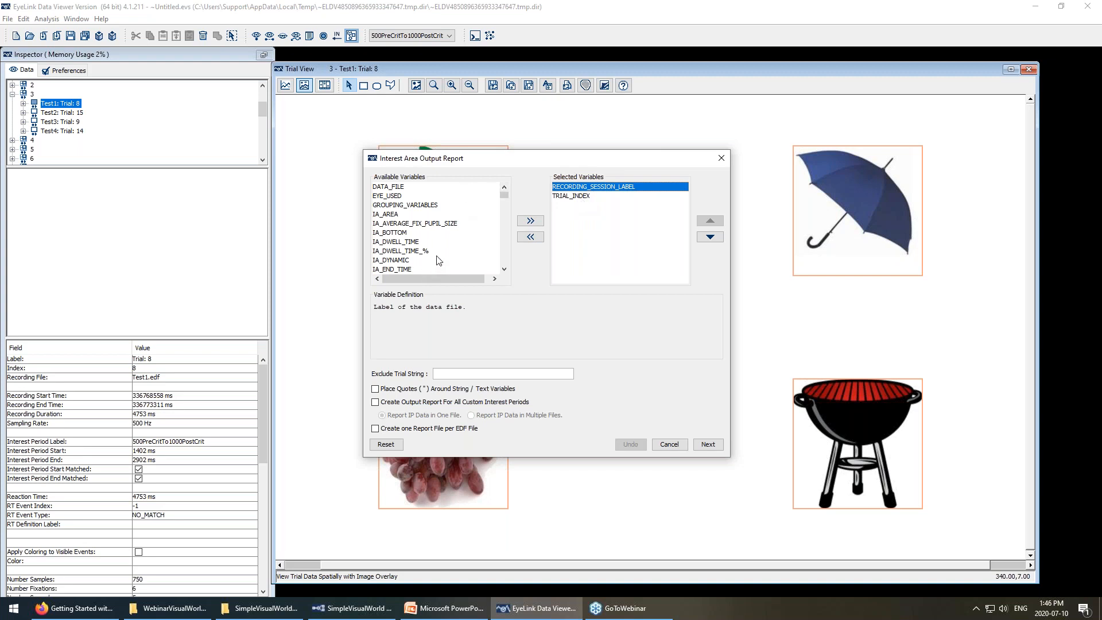
scroll(436, 258, down, 7)
scroll(426, 257, down, 4)
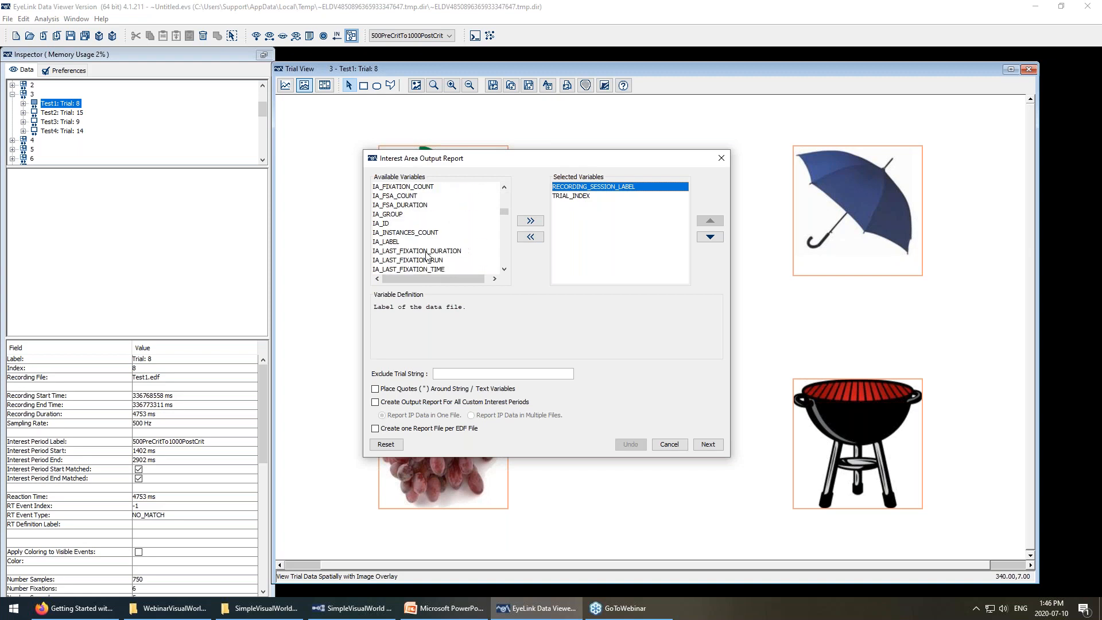
Add IA_ID and IA_LABEL to the report's selected variables.
click(474, 223)
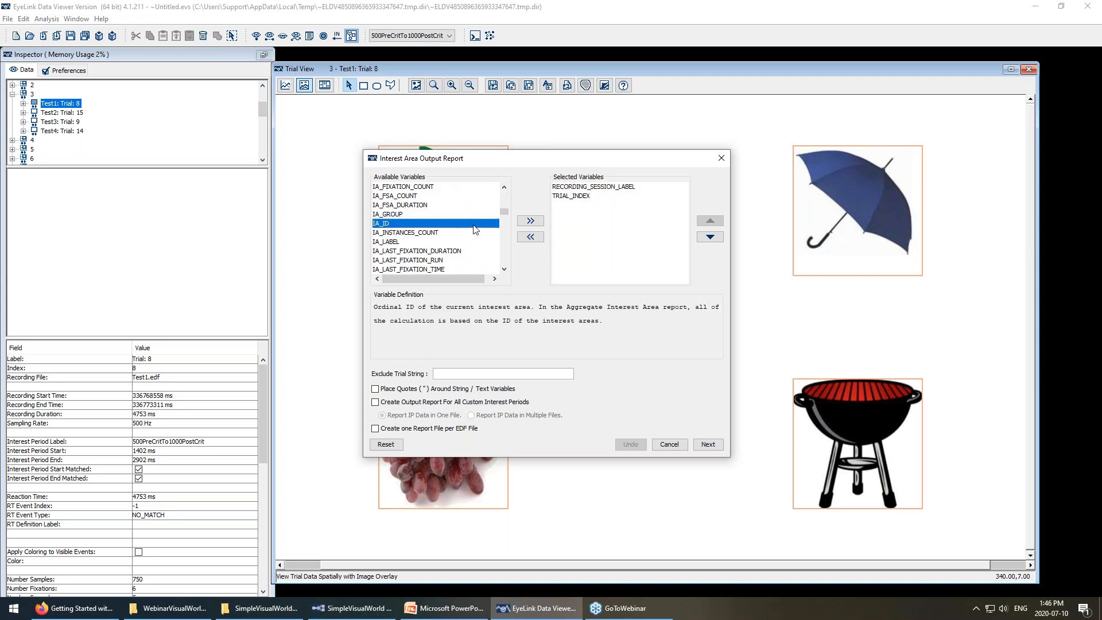
click(523, 220)
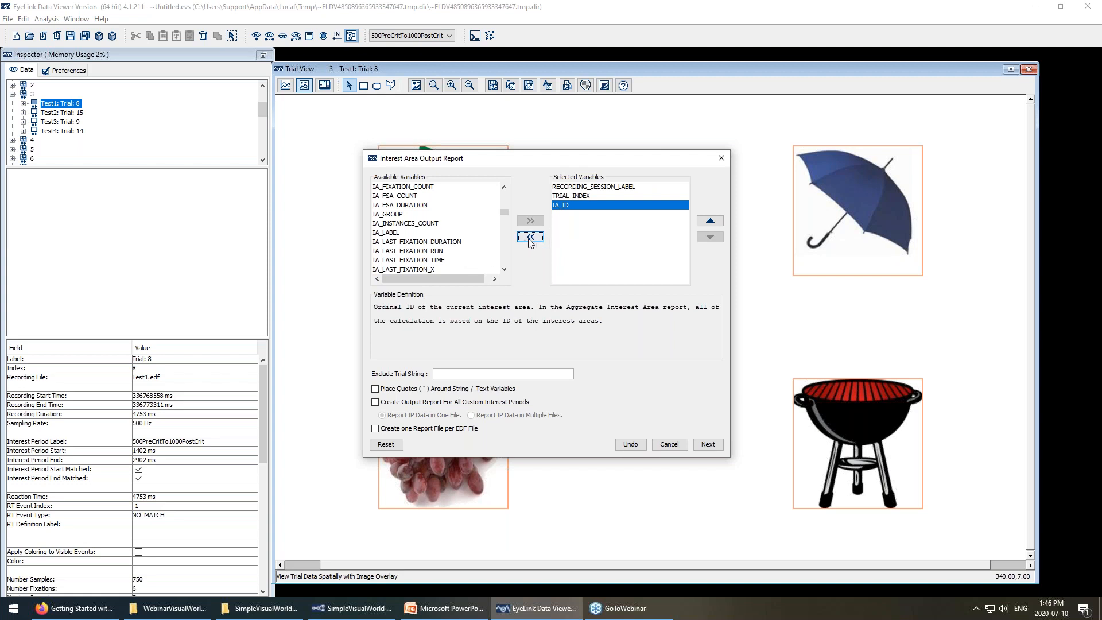
click(386, 233)
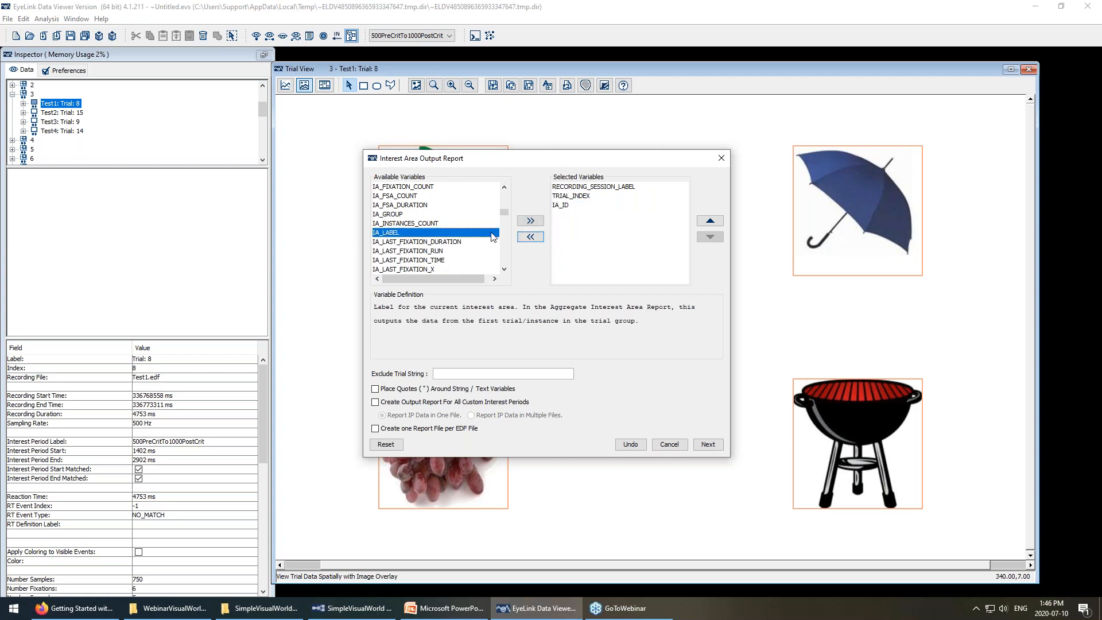
click(530, 221)
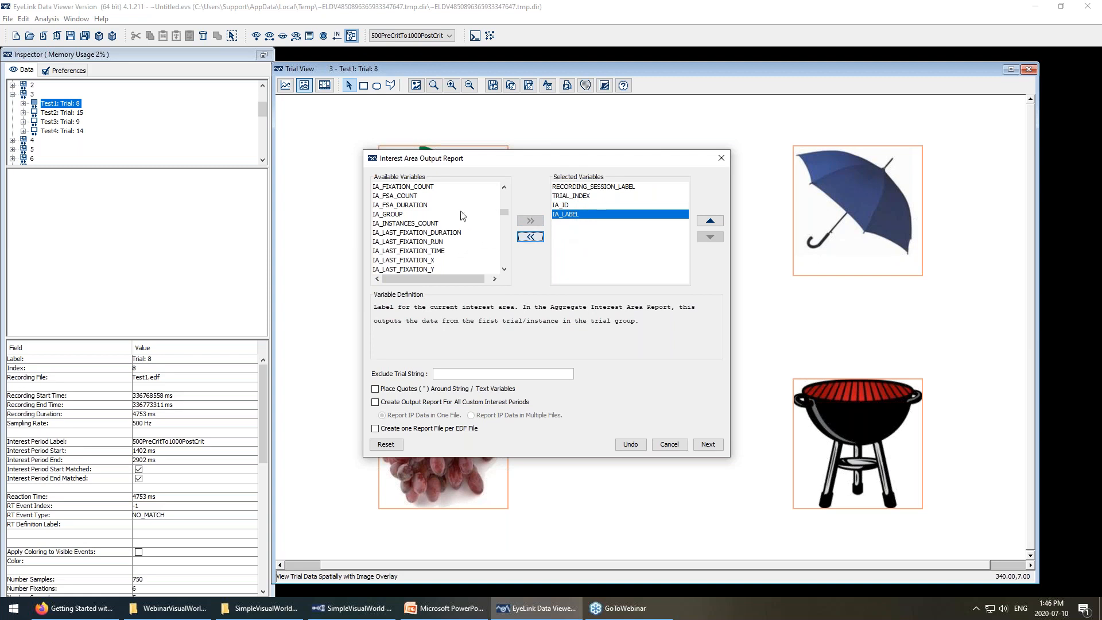
Add IA_DWELL_TIME as well and review the IA_LABEL and IA_DWELL_TIME definitions.
scroll(445, 235, down, 2)
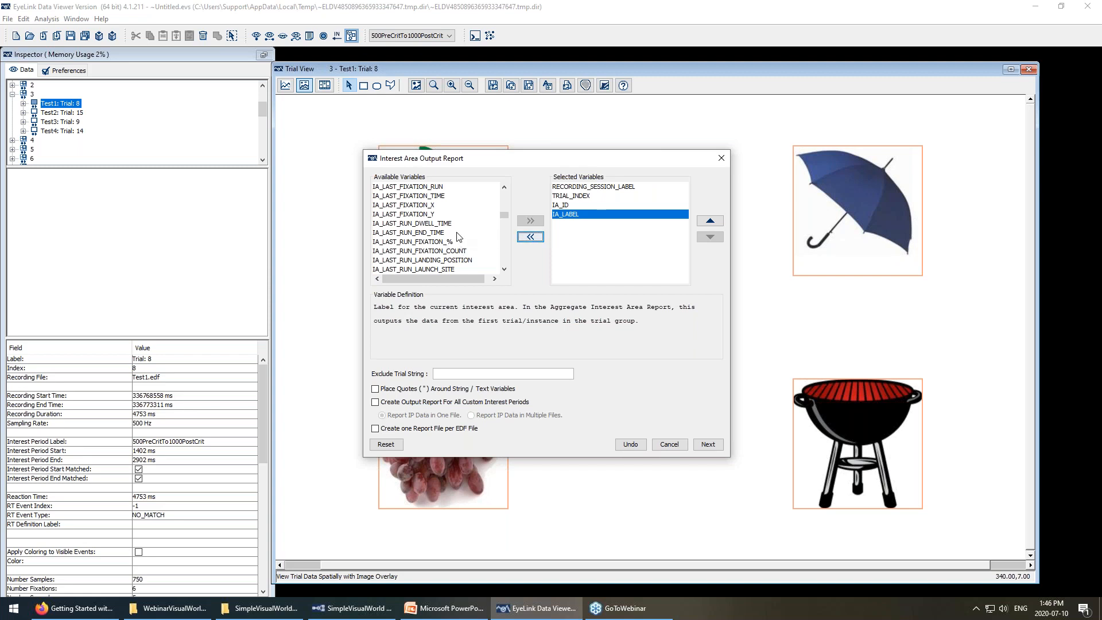
scroll(453, 235, up, 5)
scroll(451, 232, up, 6)
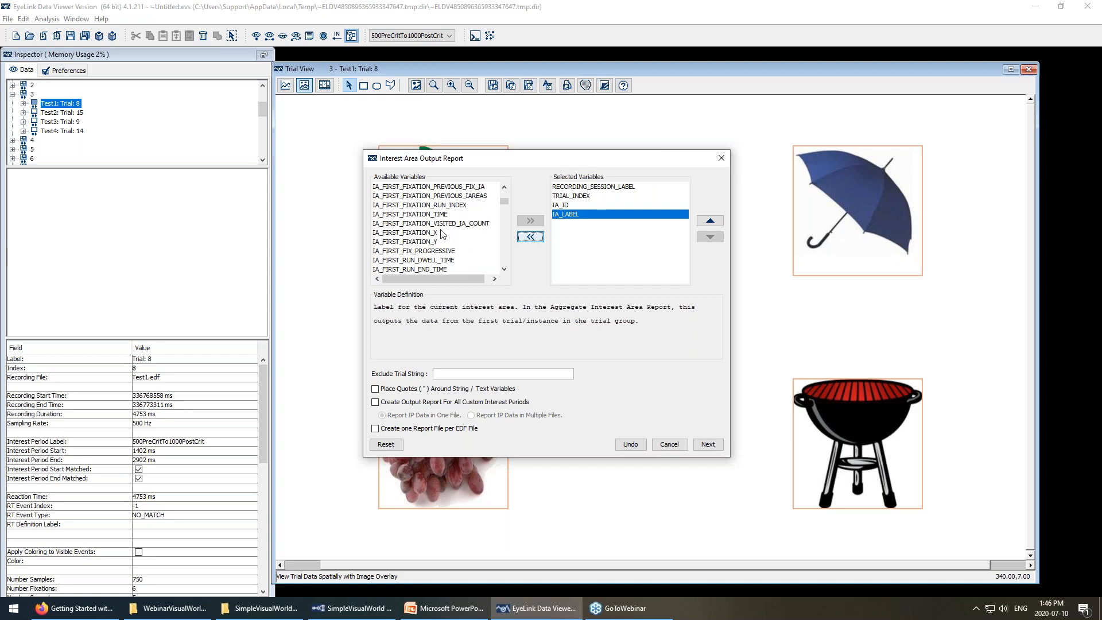
scroll(441, 229, up, 1)
click(436, 214)
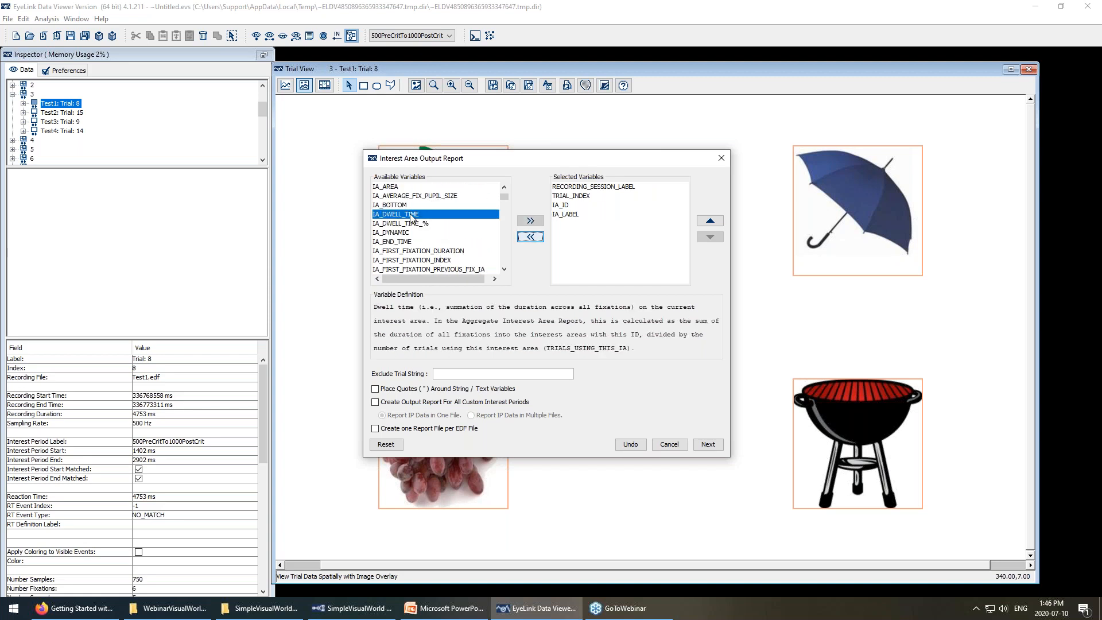
click(524, 223)
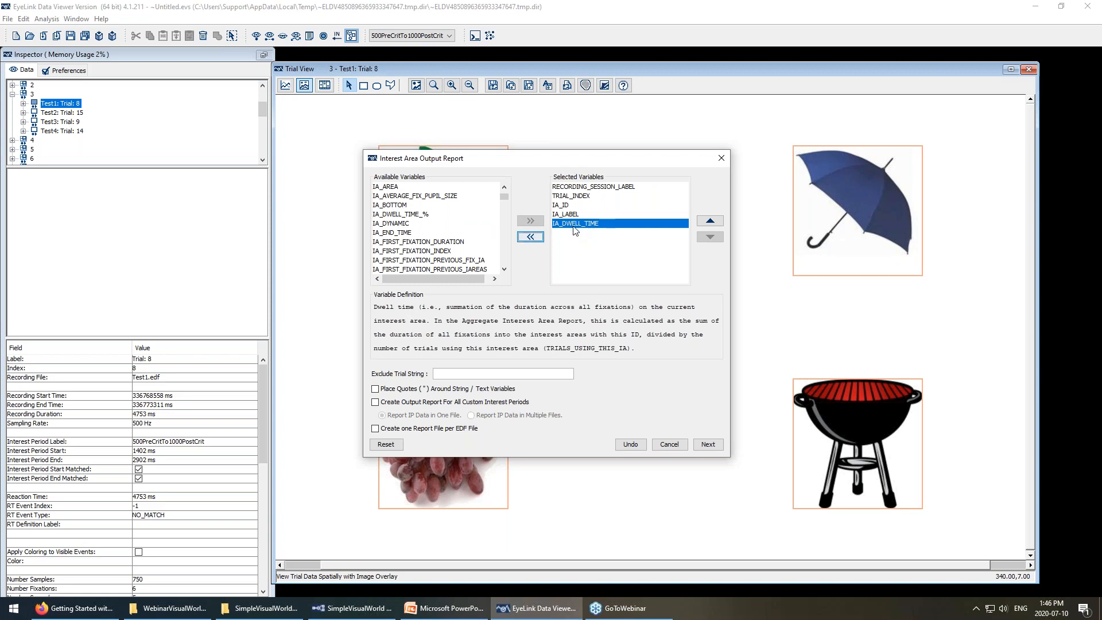
click(572, 216)
click(572, 224)
scroll(428, 250, down, 1)
Add IA_FIRST_FIXATION_TIME to the selected variables after reading its definition.
click(429, 260)
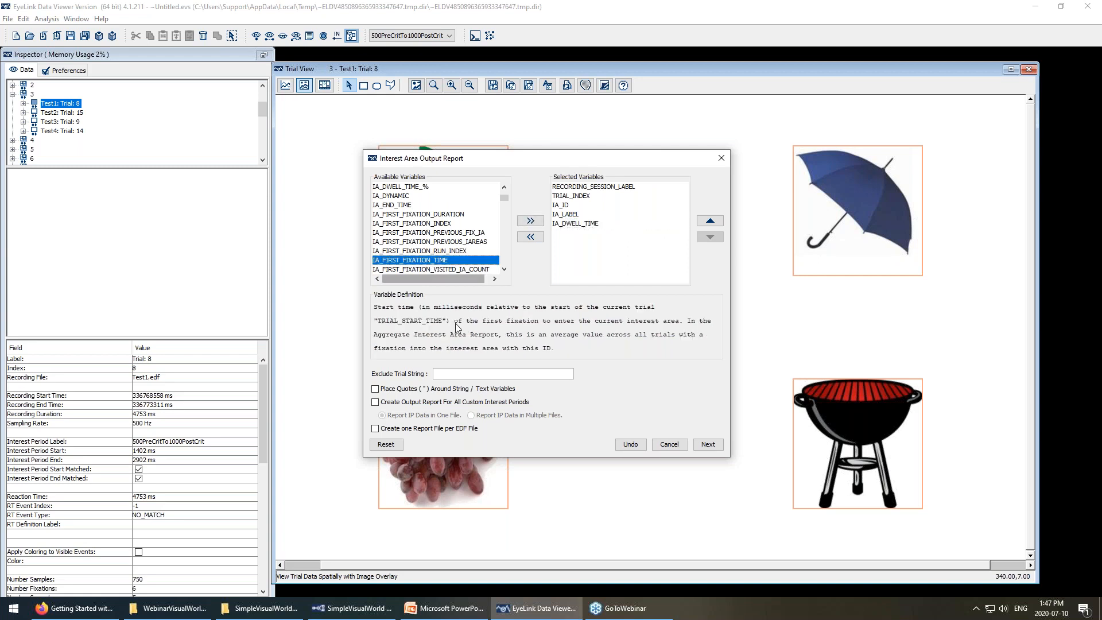
click(532, 222)
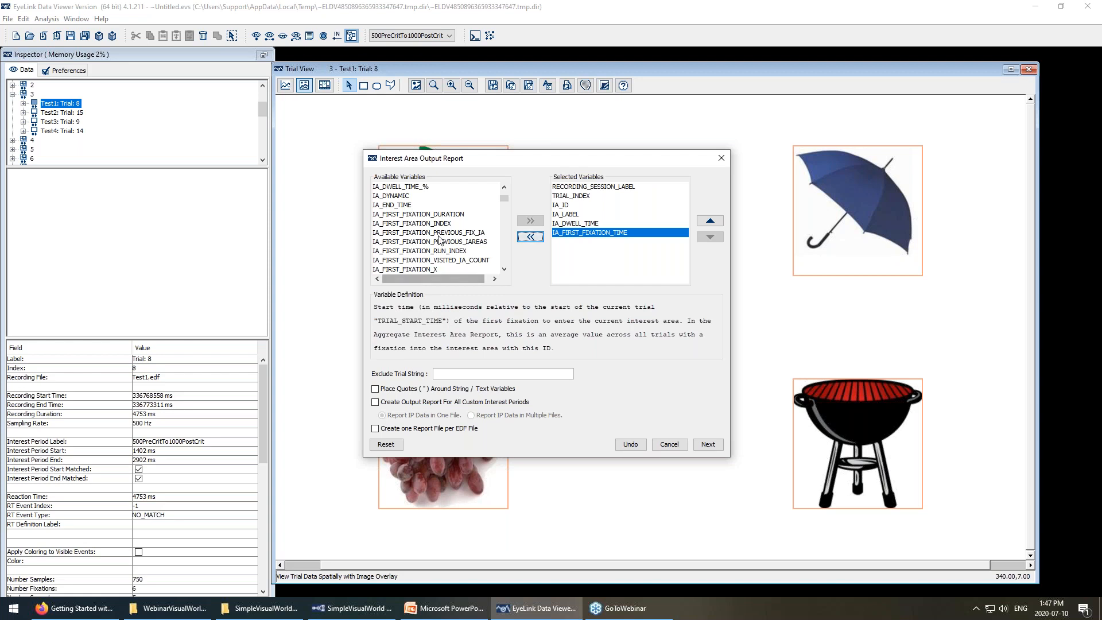
scroll(439, 239, down, 2)
scroll(439, 240, down, 9)
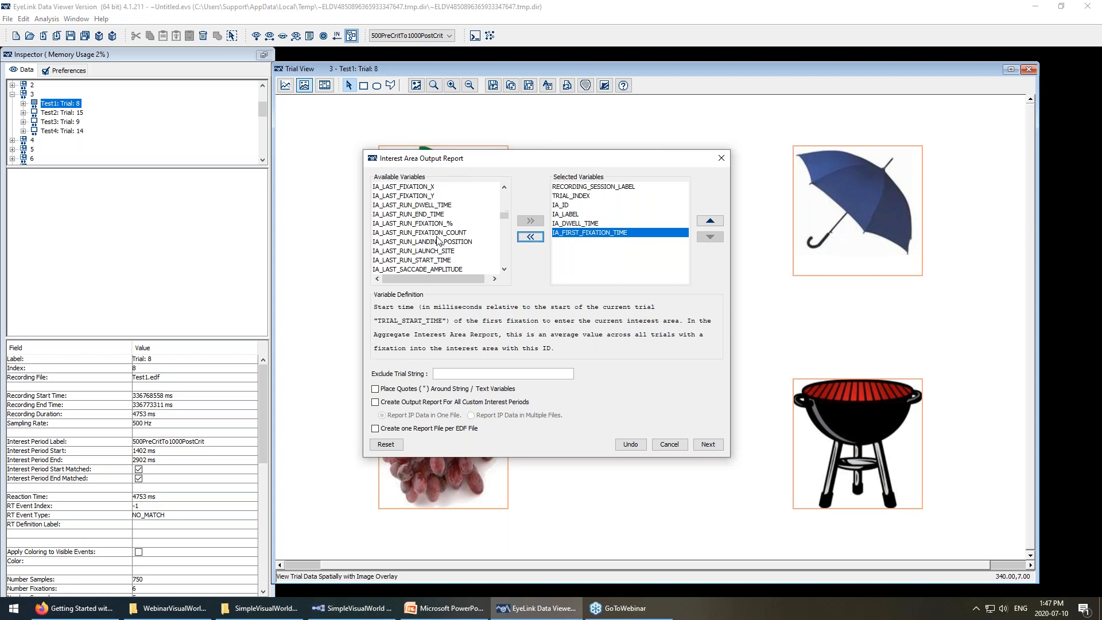
scroll(438, 241, down, 3)
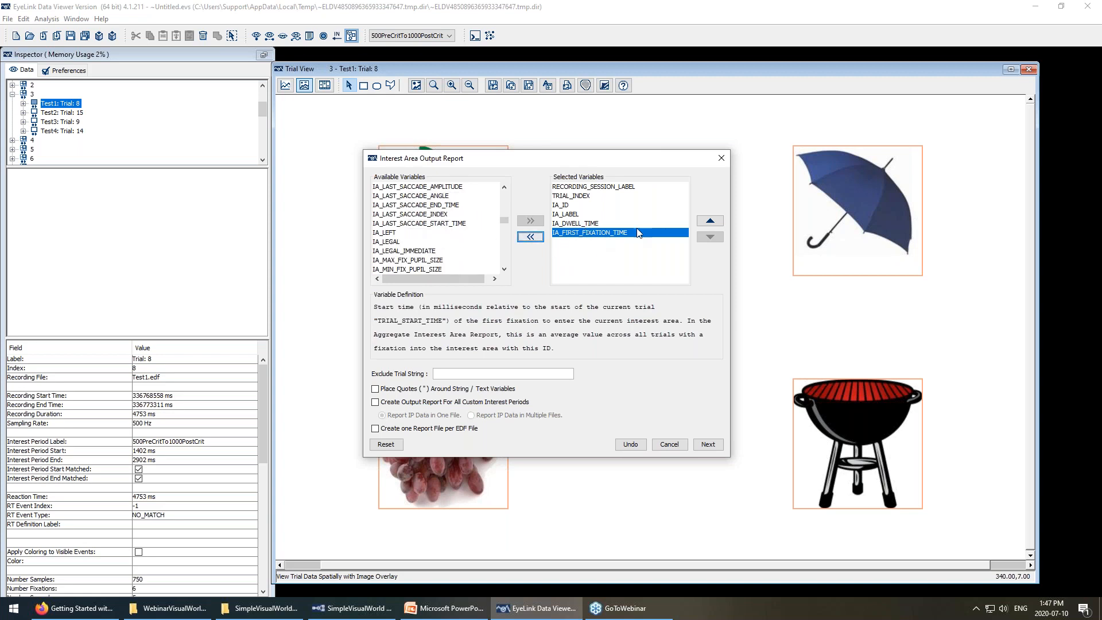
scroll(431, 246, down, 12)
scroll(432, 246, down, 4)
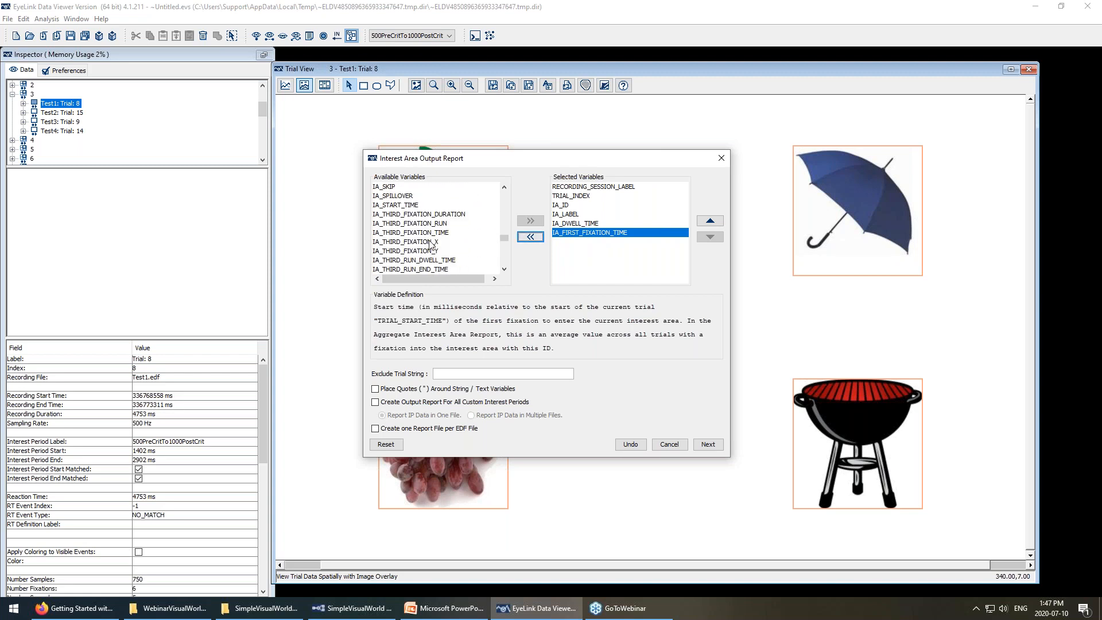
scroll(400, 256, down, 6)
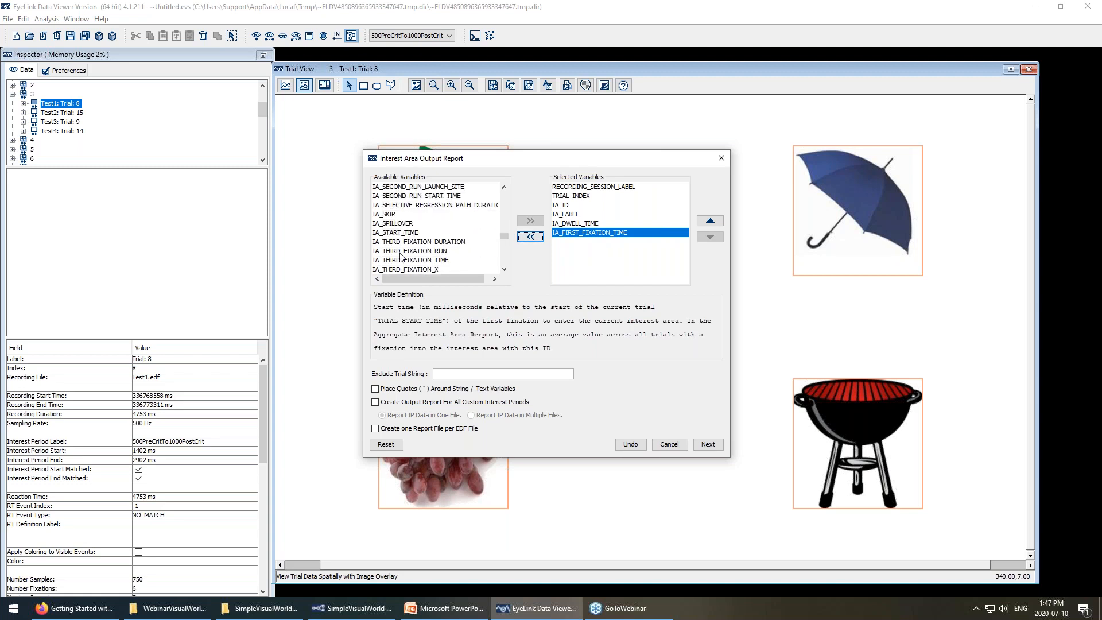
scroll(390, 207, up, 1)
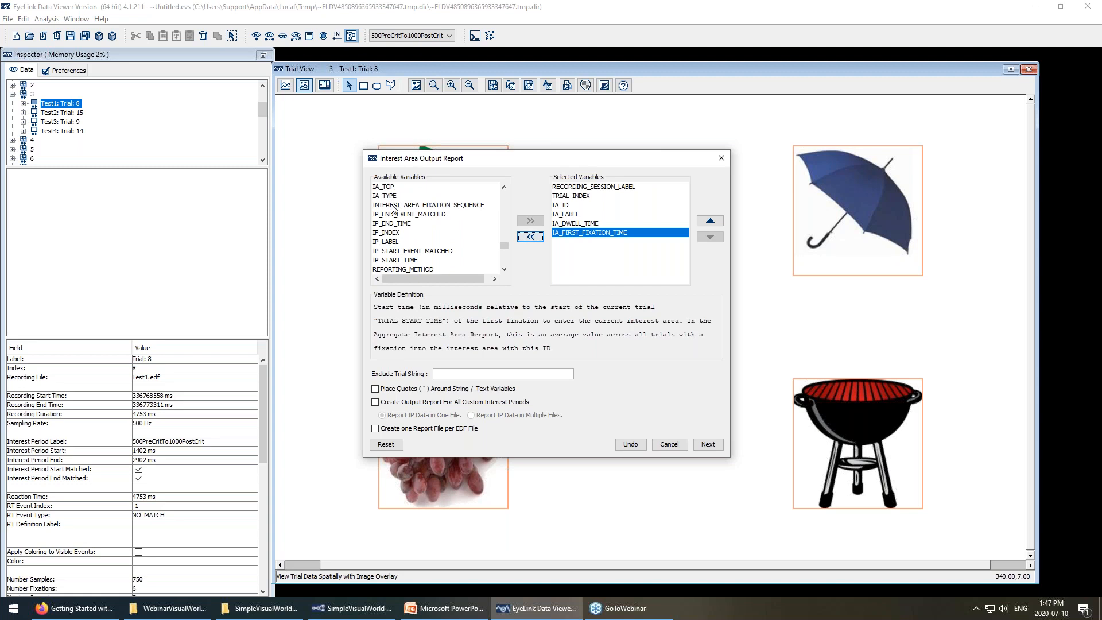
Add IP_START_TIME and TRIAL_START_TIME to the selected variables.
click(400, 260)
click(530, 221)
scroll(439, 252, down, 1)
scroll(439, 253, down, 1)
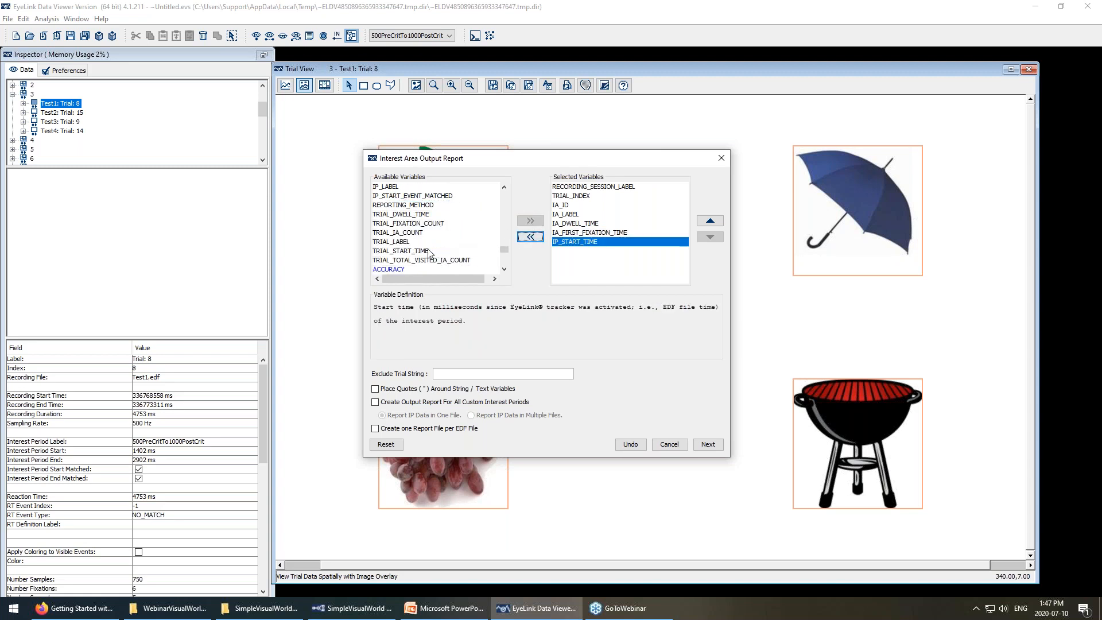
click(439, 252)
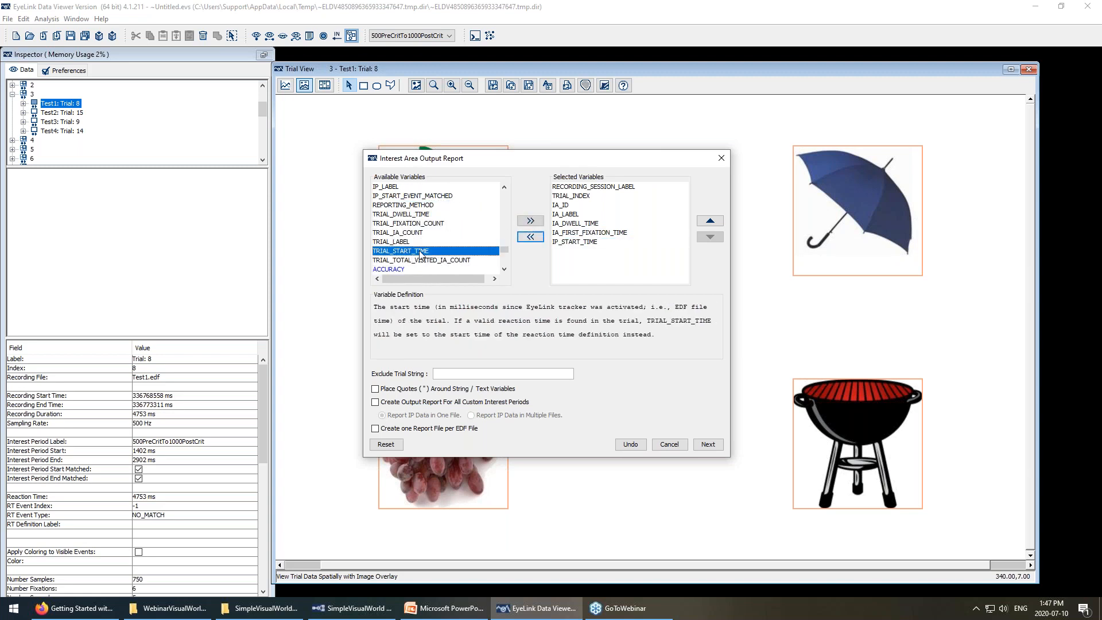
click(530, 220)
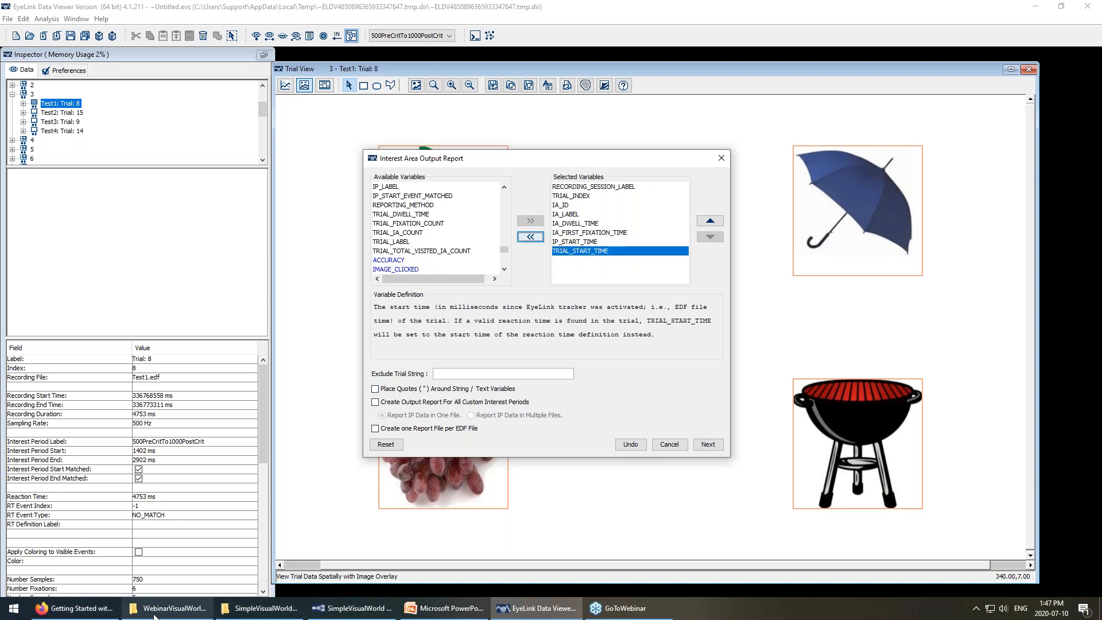
click(12, 612)
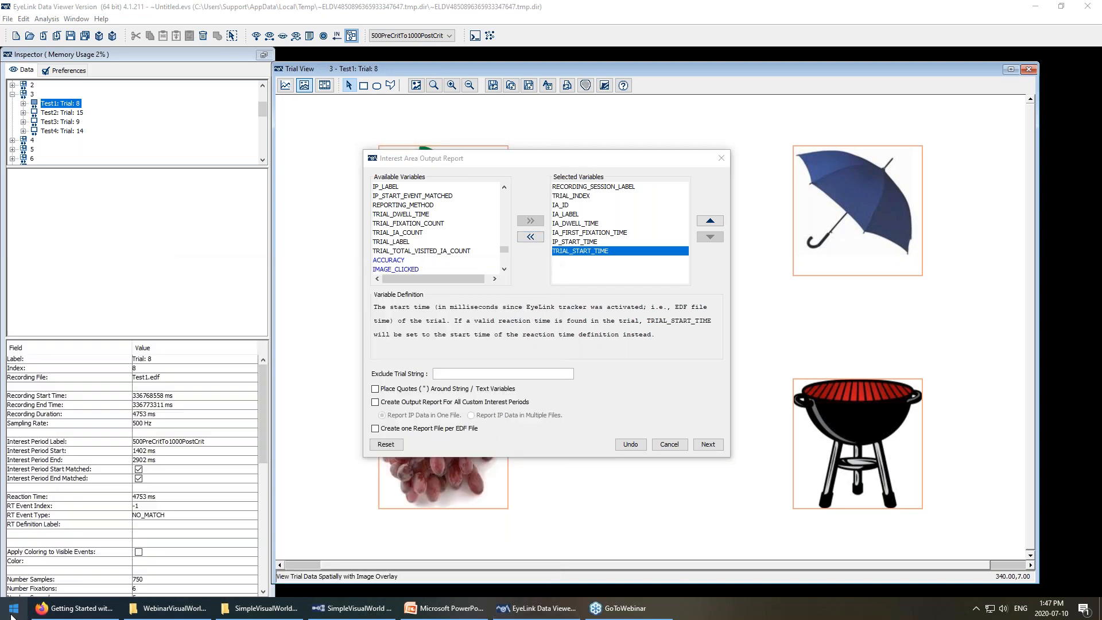
Launch Notepad++ from the Start search and start a new blank document.
text(nop)
key(Down)
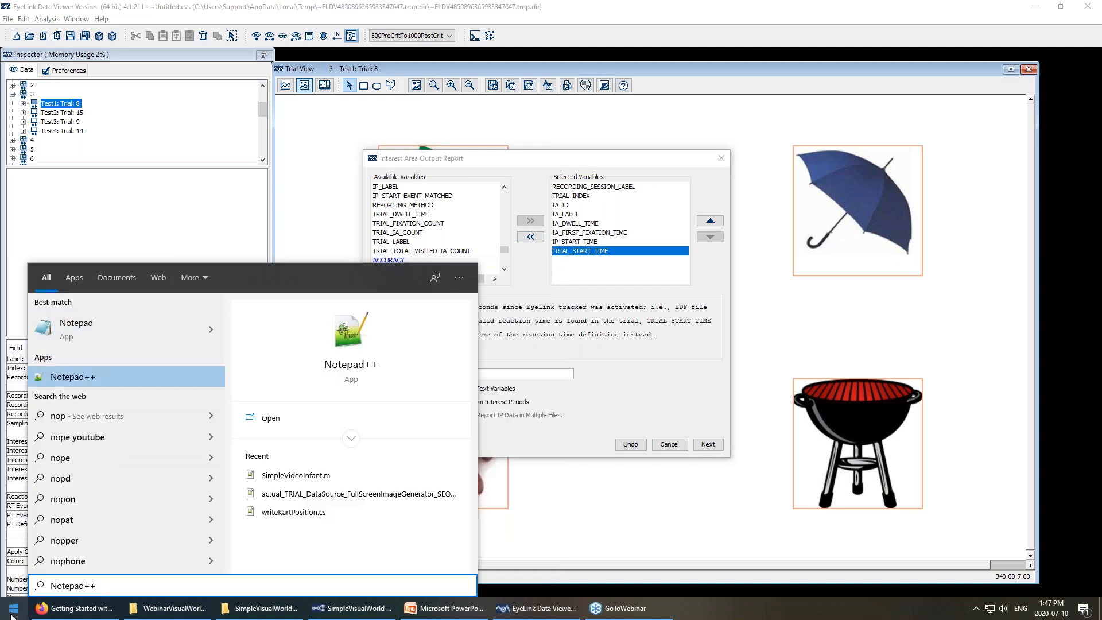
key(Return)
key(ctrl+n)
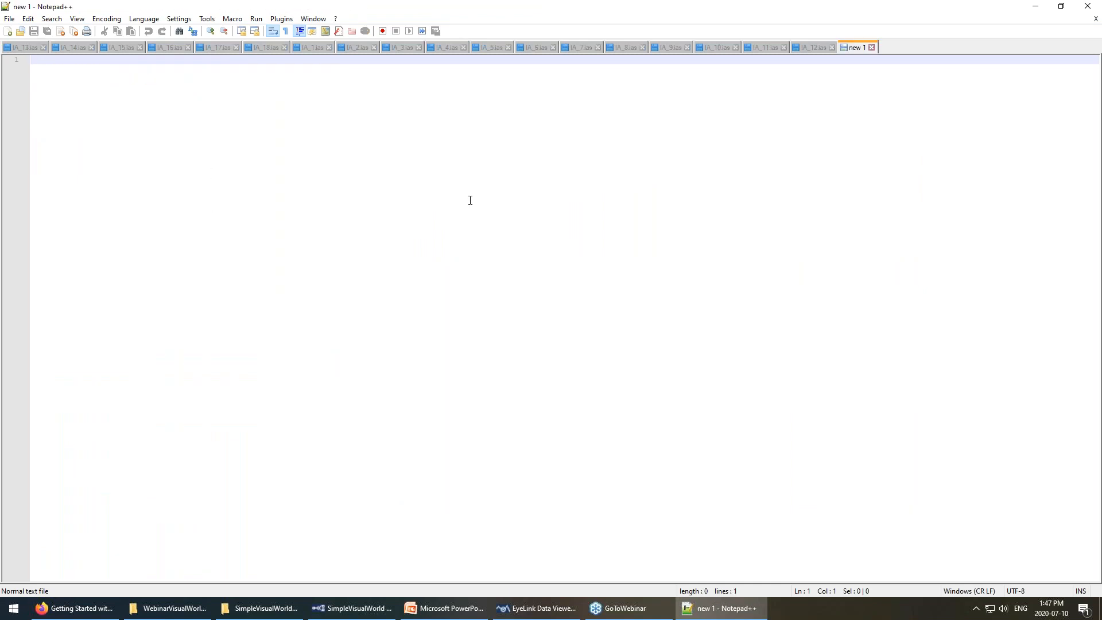
Type the formula 'First fixa time on interest area = IA_FIRST_FIXATION_TIME - (IP_START_TIME - TRIAL_START_TIME)'.
key(Return)
key(Return)
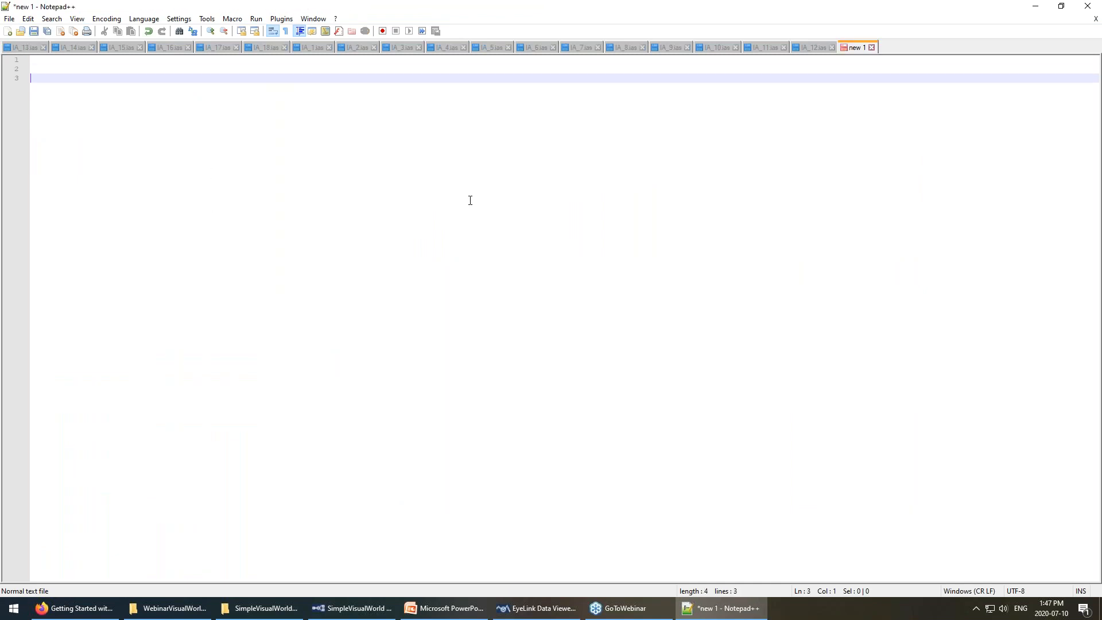
text(First fixa time on interest area =)
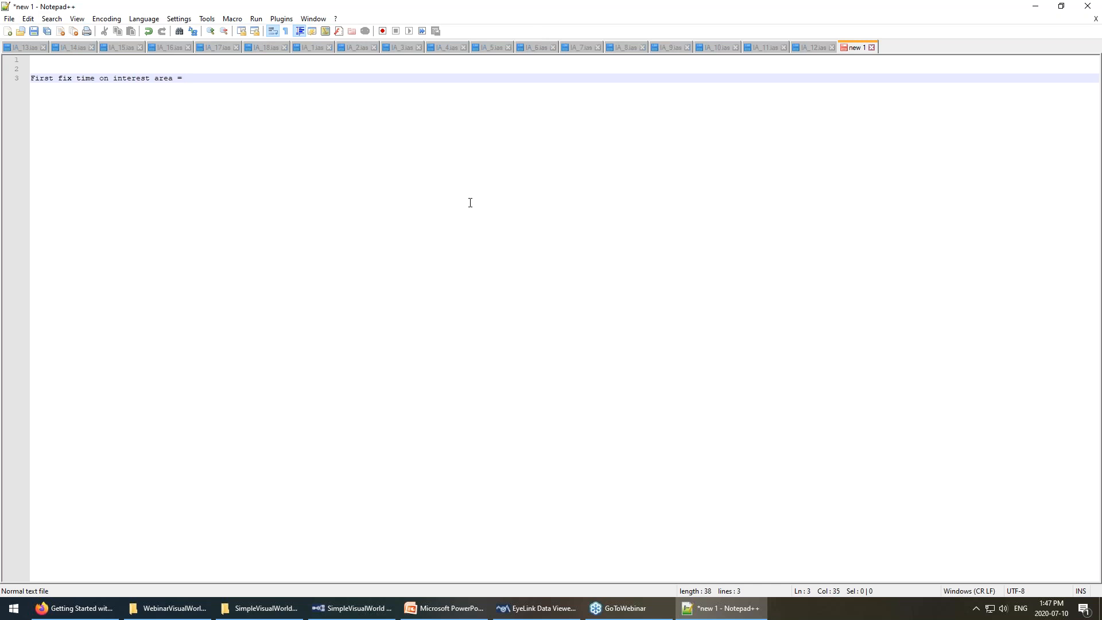
click(541, 609)
click(700, 614)
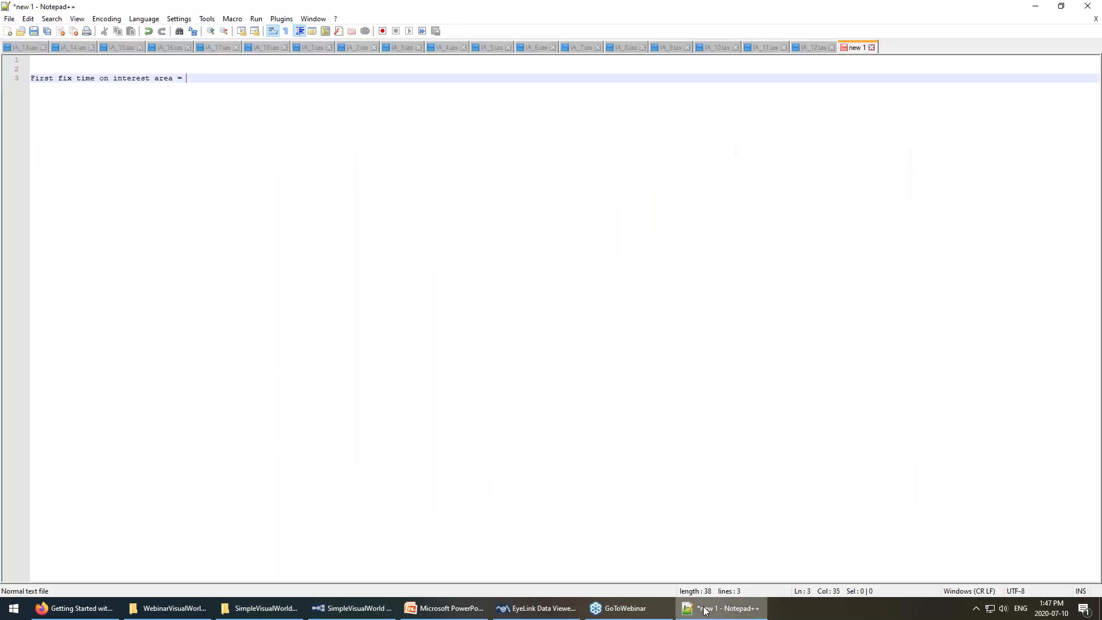
text(IA_FIRST_FIXATION_TIME -)
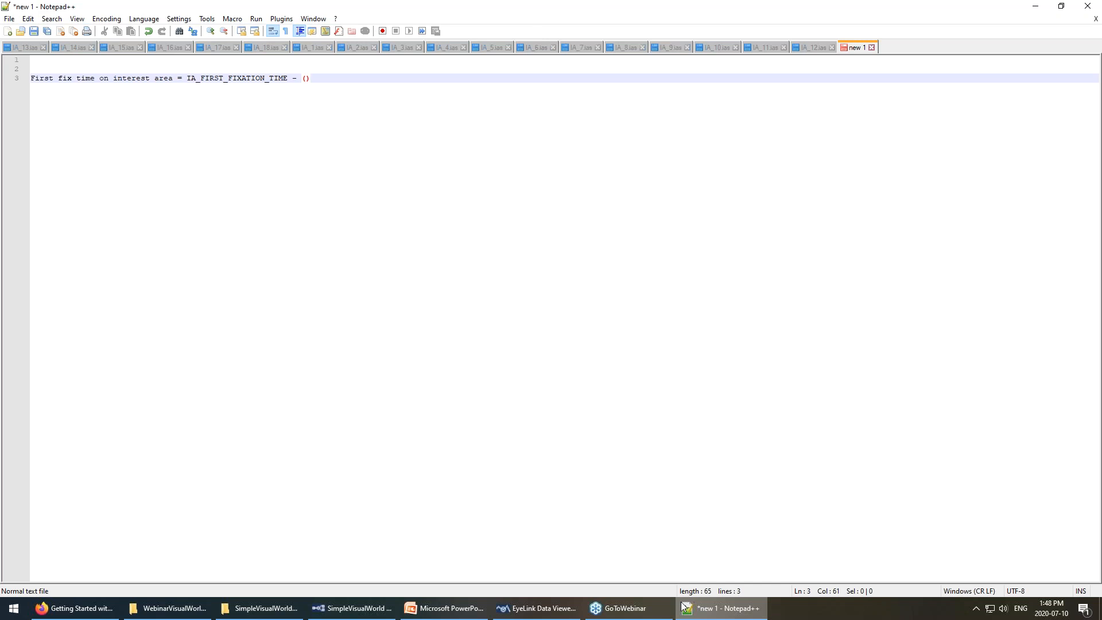
text((IP_START_TIME - TRIAL_START_TIME)
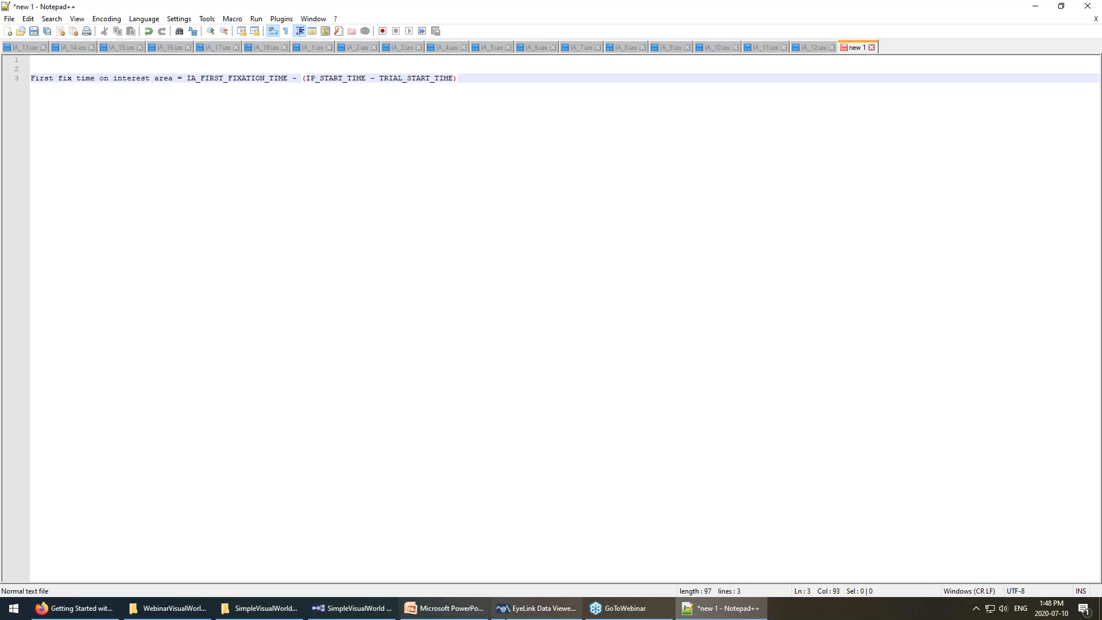
Back in Data Viewer, add IA_RUN_COUNT to the report's selected variables.
click(537, 609)
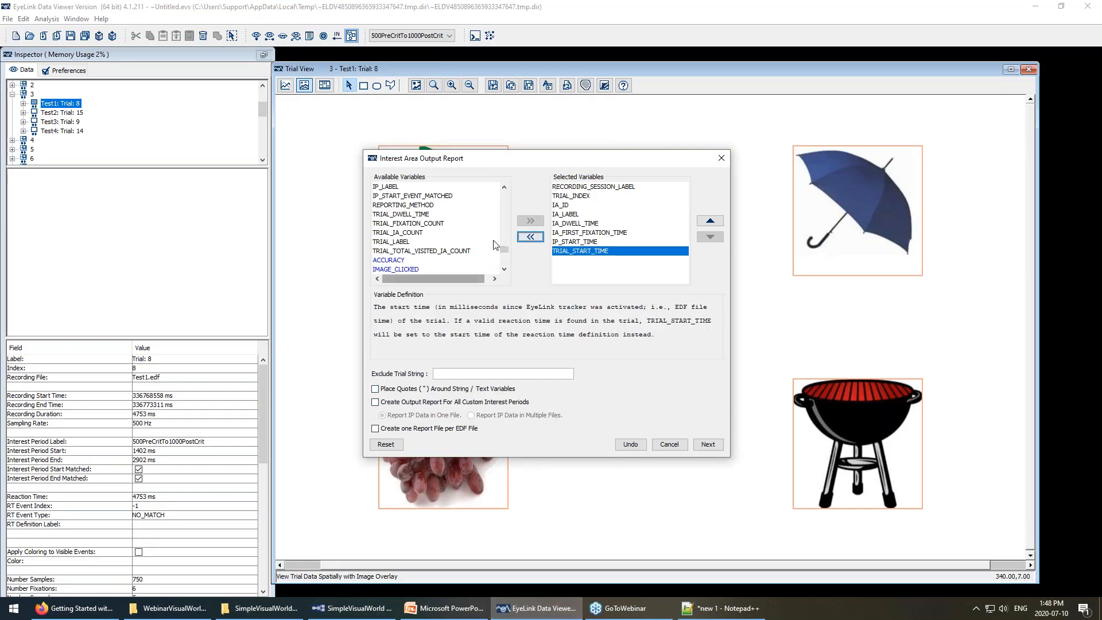
scroll(475, 240, up, 3)
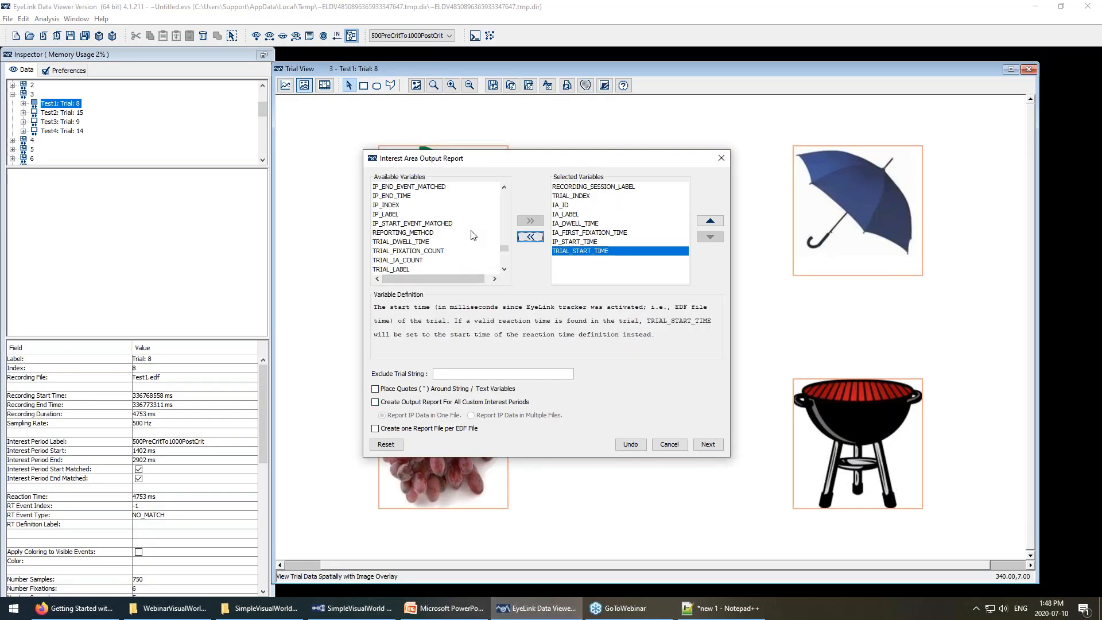
scroll(479, 236, up, 6)
scroll(478, 241, up, 5)
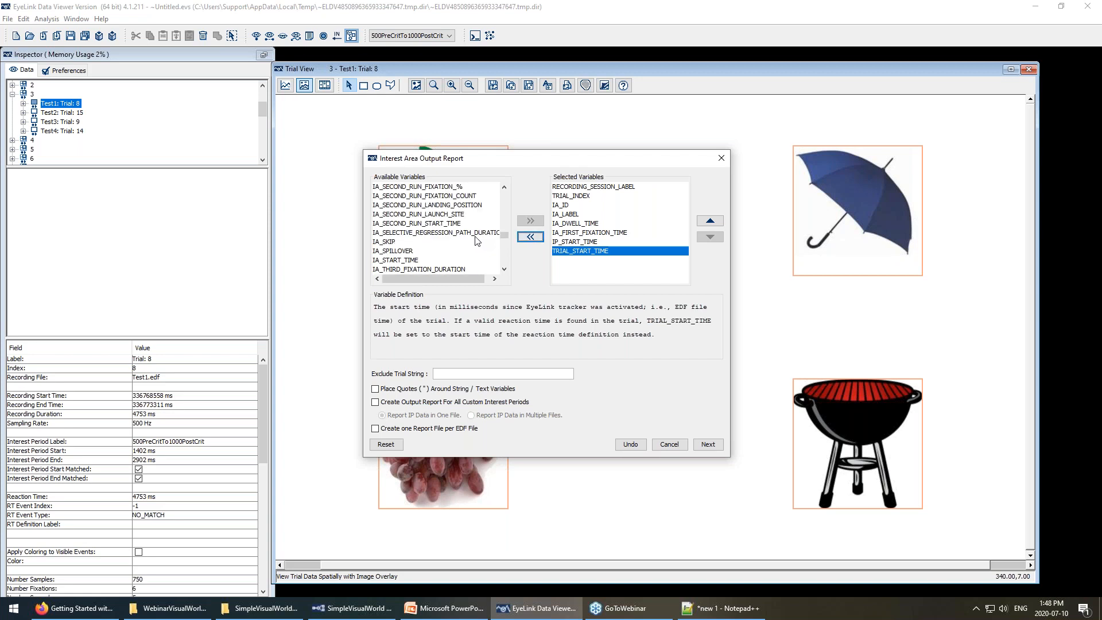
click(409, 224)
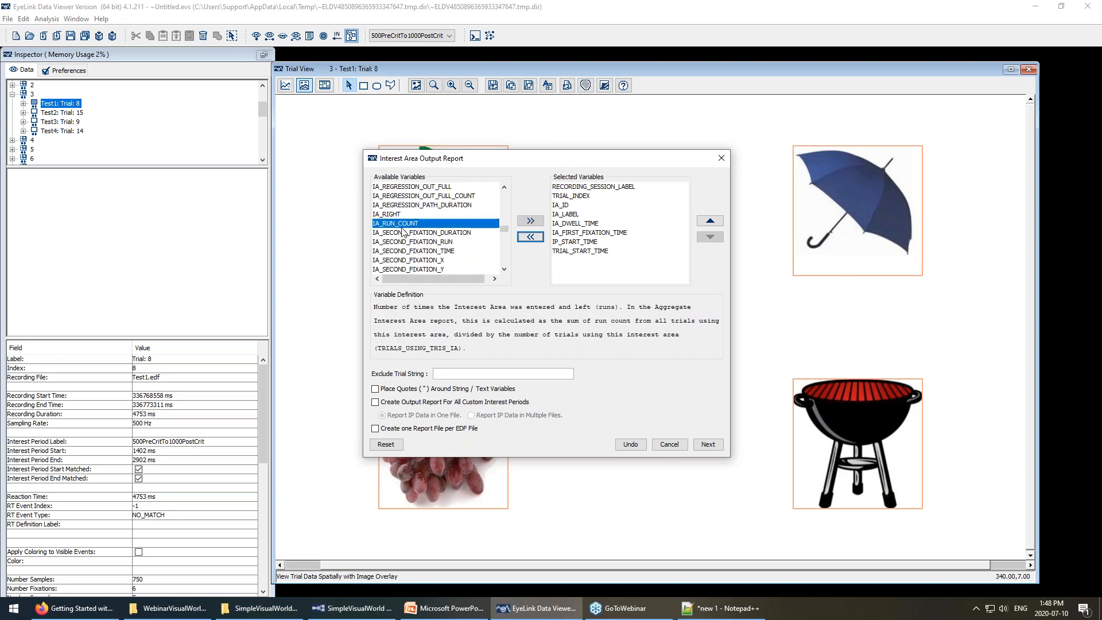
click(520, 221)
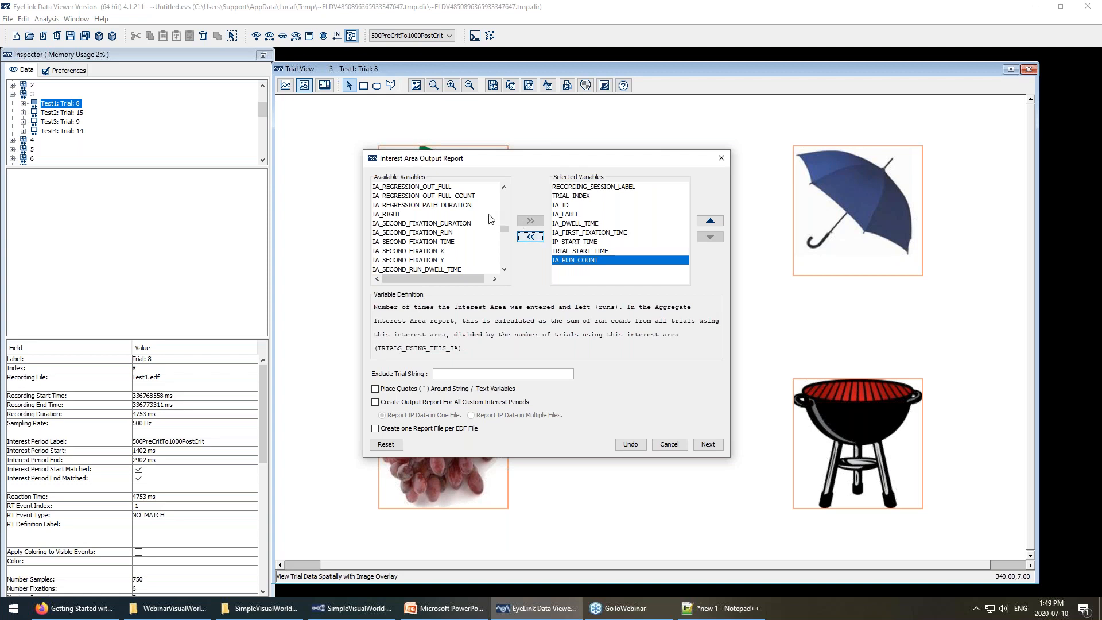
Scan the remaining available variables, then switch to the Experiment Builder project.
scroll(474, 241, down, 3)
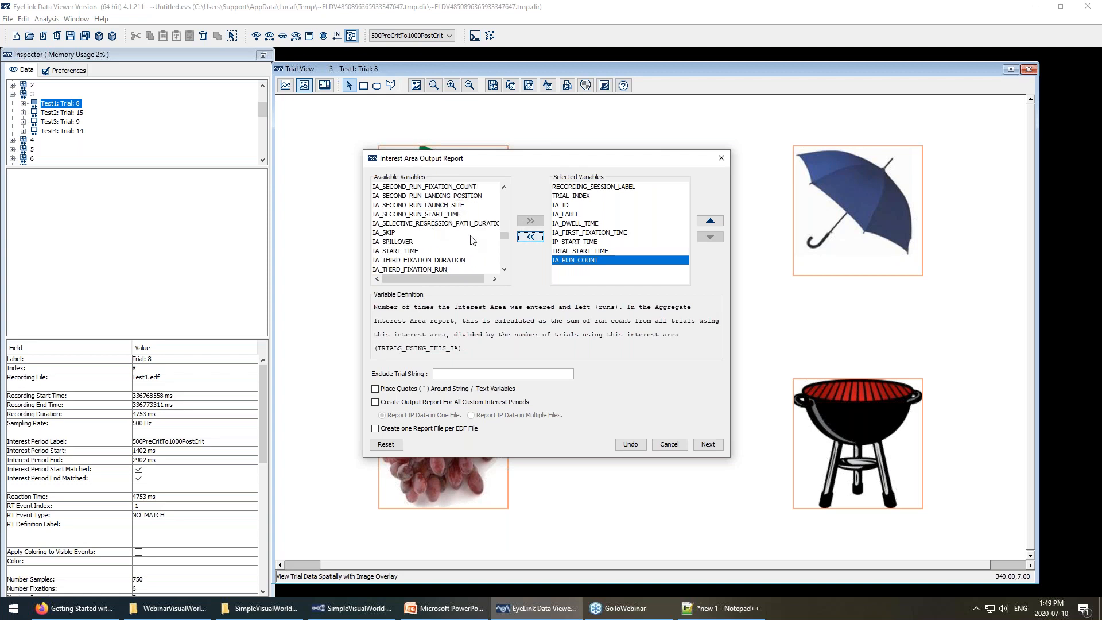
scroll(471, 240, down, 4)
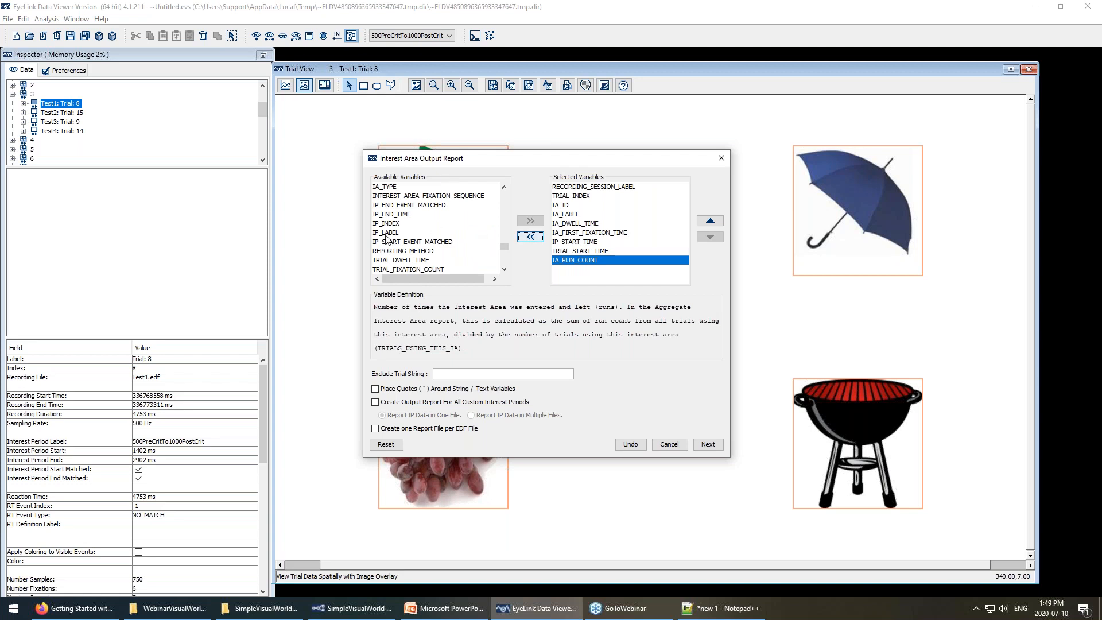
scroll(386, 238, down, 3)
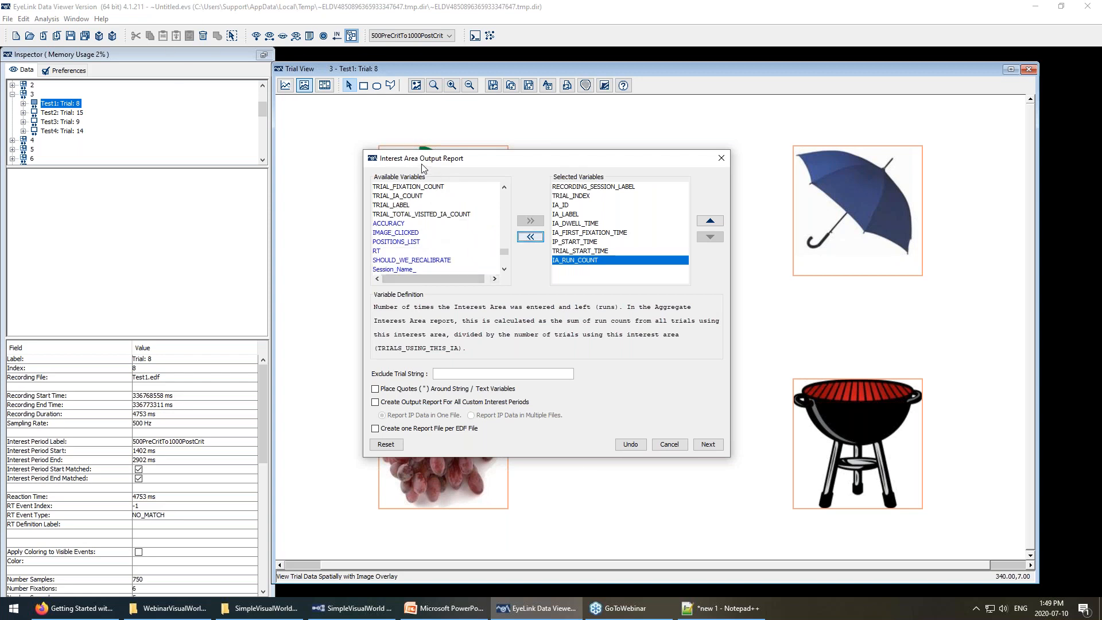
scroll(420, 227, down, 1)
scroll(418, 218, up, 1)
scroll(391, 230, down, 1)
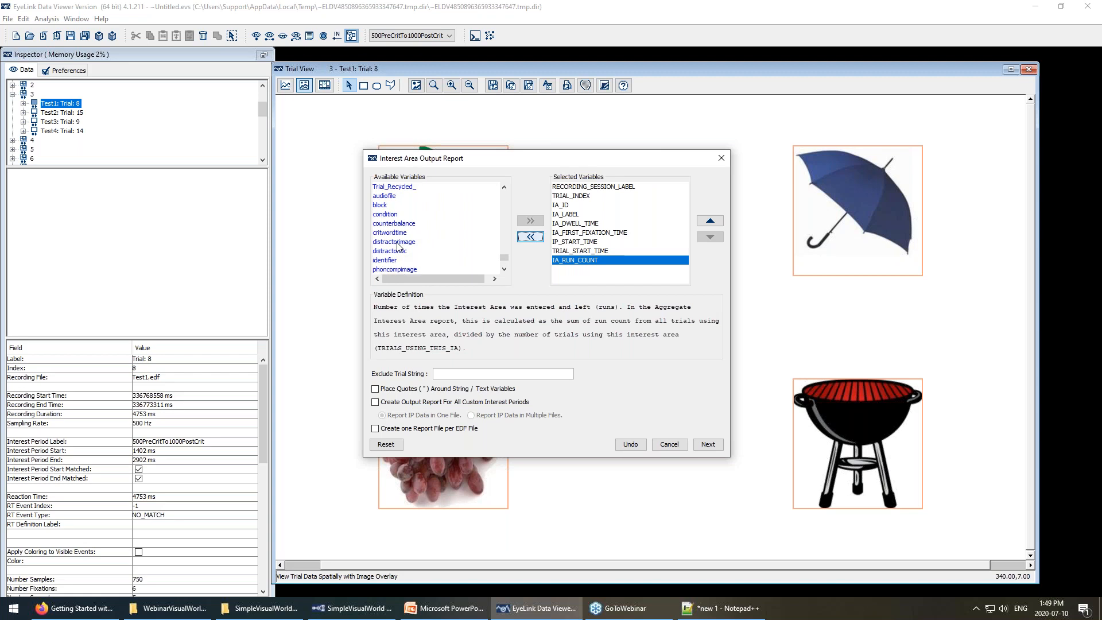
click(353, 607)
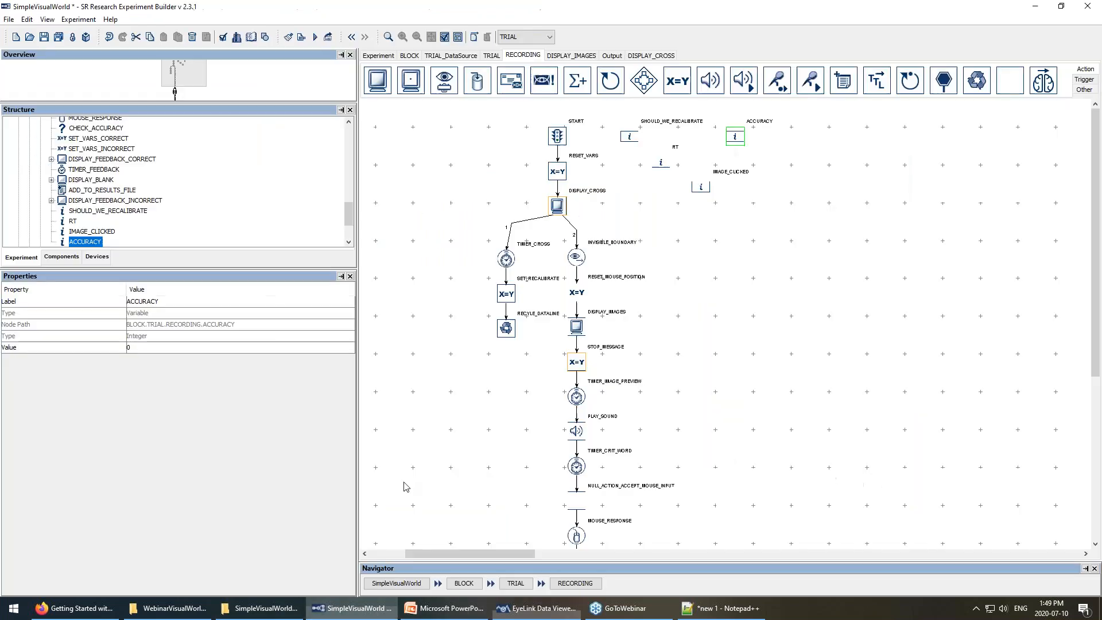
View the TRIAL_DataSource table and RECORDING sequence, then return to Data Viewer's report setup.
click(461, 55)
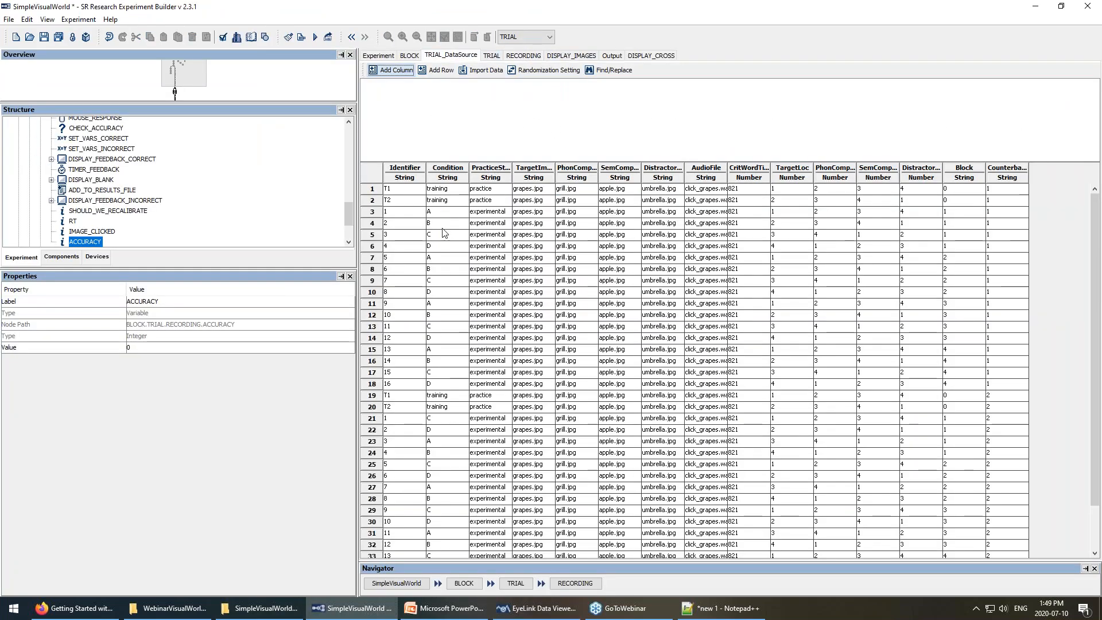
click(523, 56)
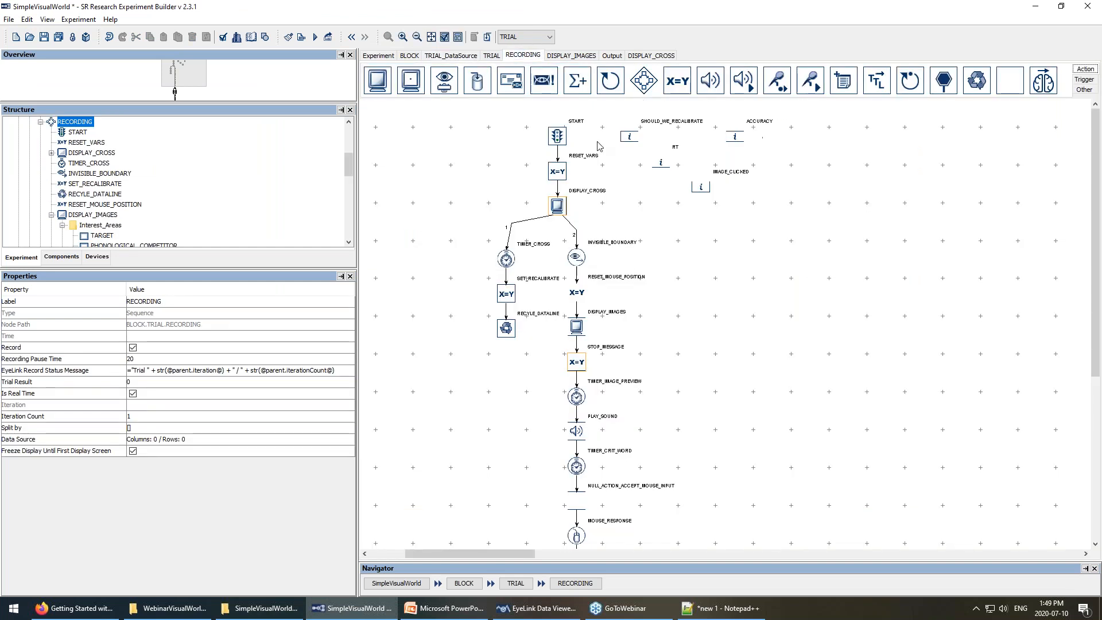
mouse_move(557, 614)
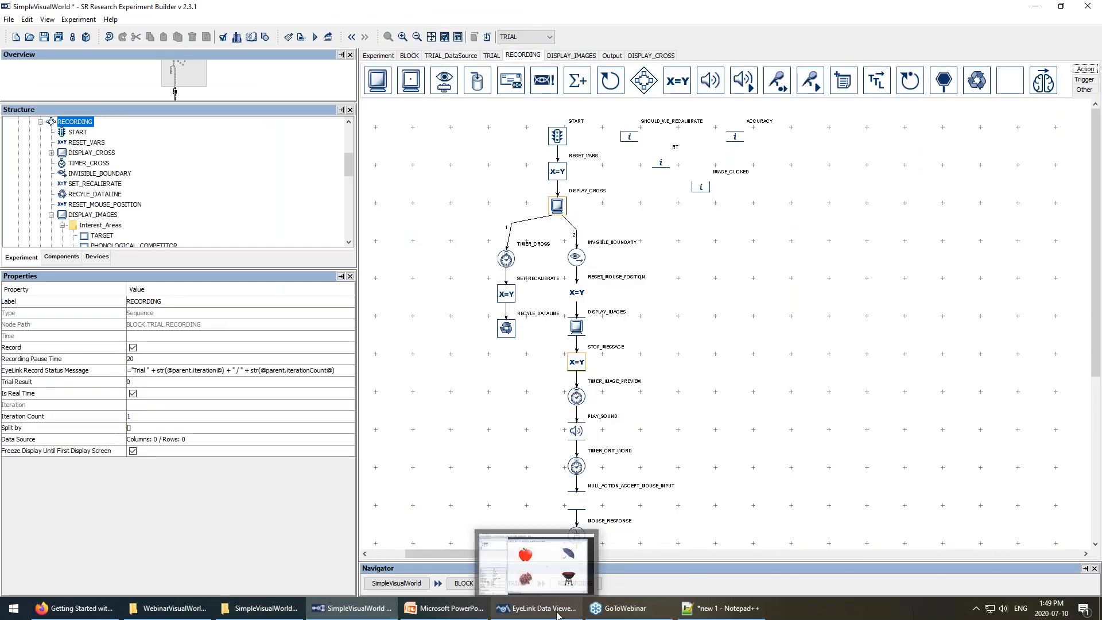
click(557, 613)
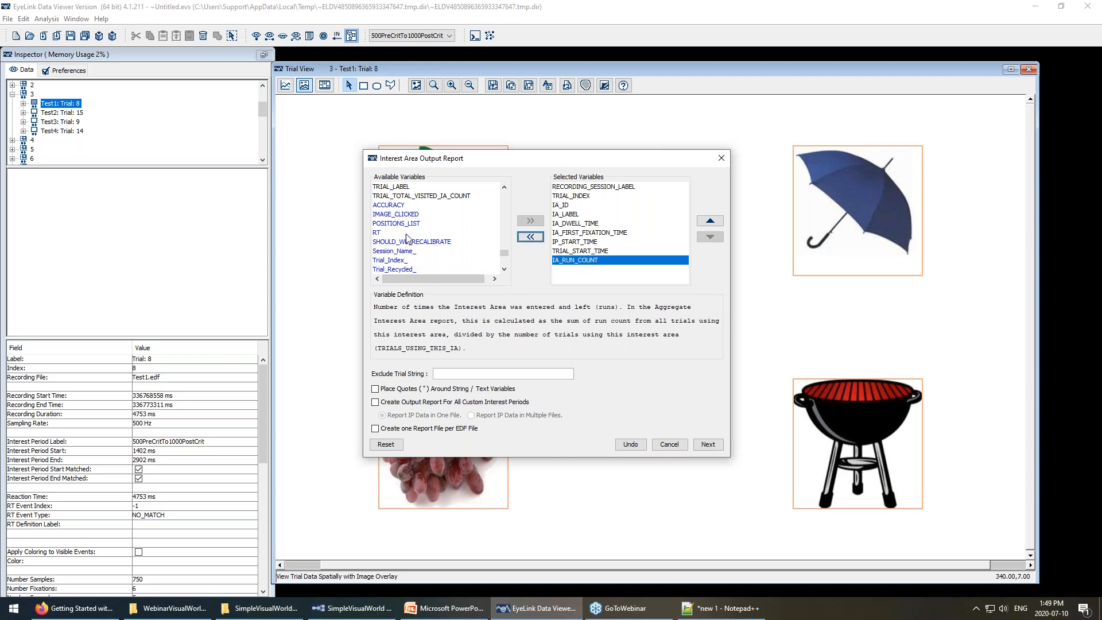
click(394, 207)
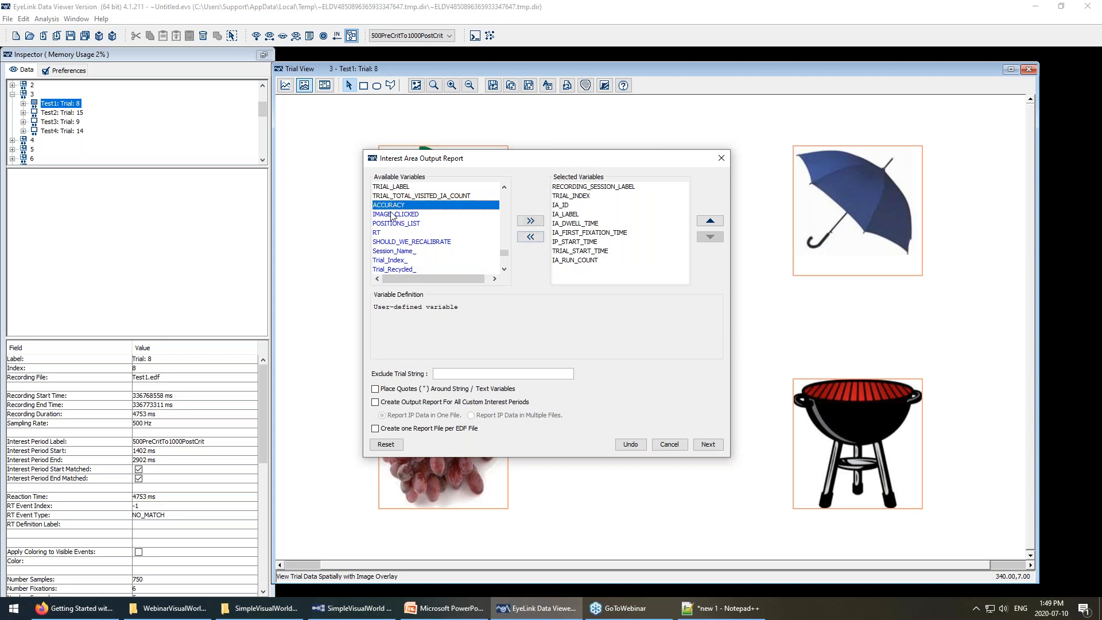
Select the user-defined variables ACCURACY through targetloc and move them to Selected Variables.
scroll(402, 244, down, 4)
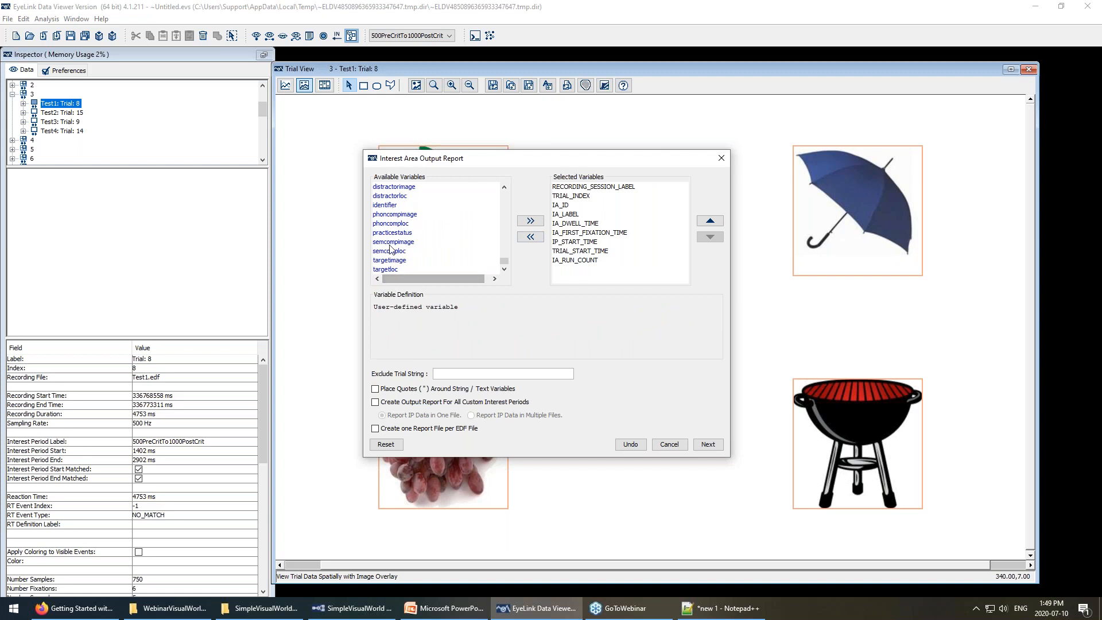
scroll(410, 247, up, 2)
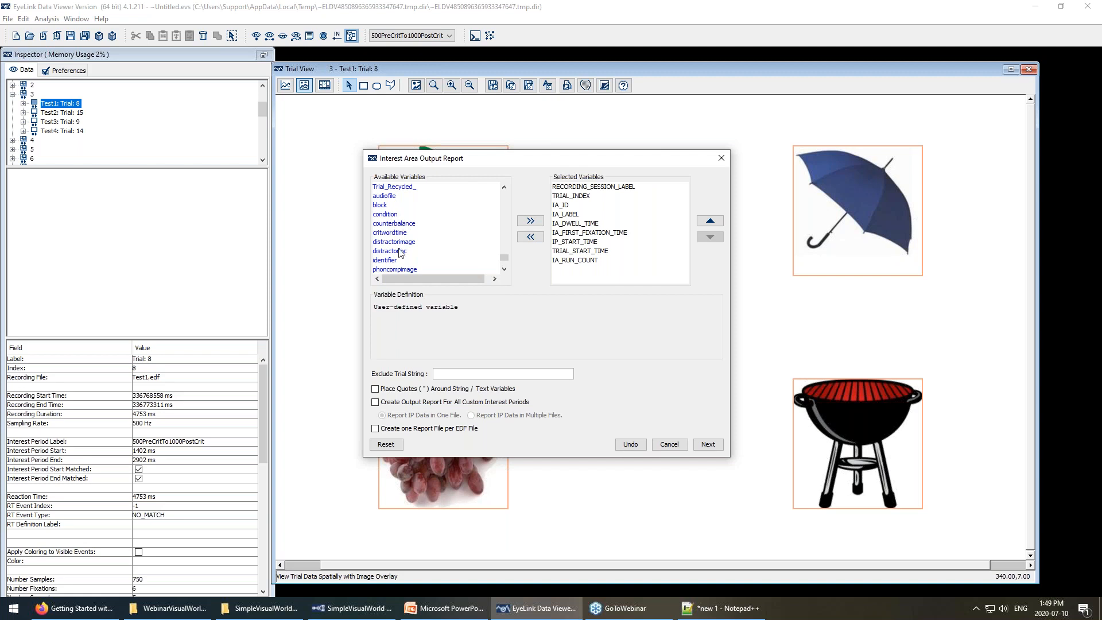
scroll(400, 252, down, 2)
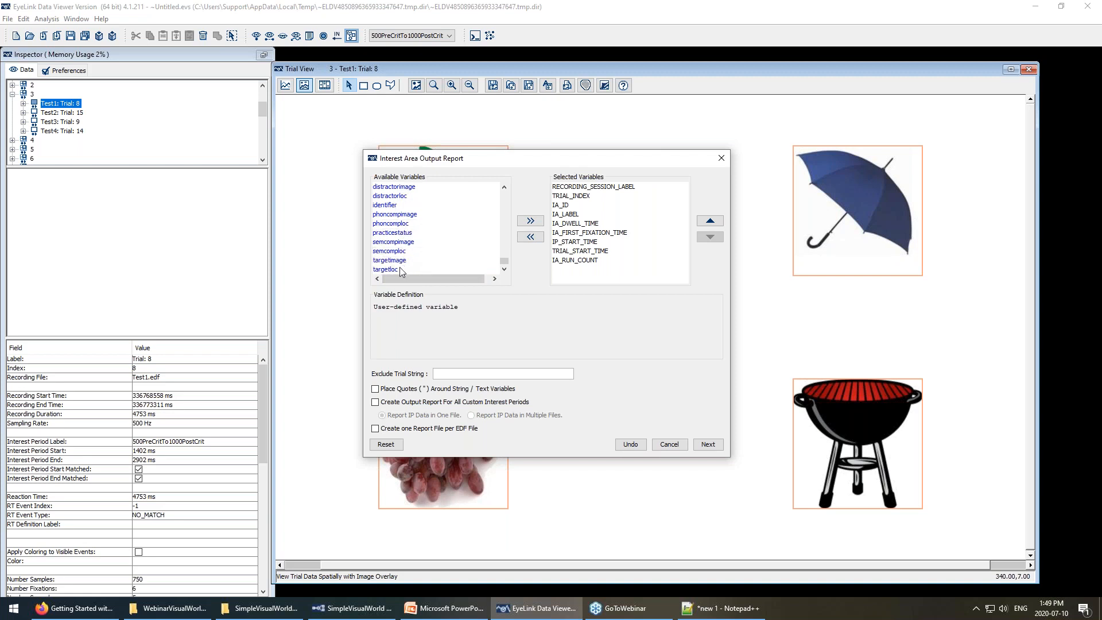
key(ctrl+a)
click(530, 221)
scroll(627, 257, up, 3)
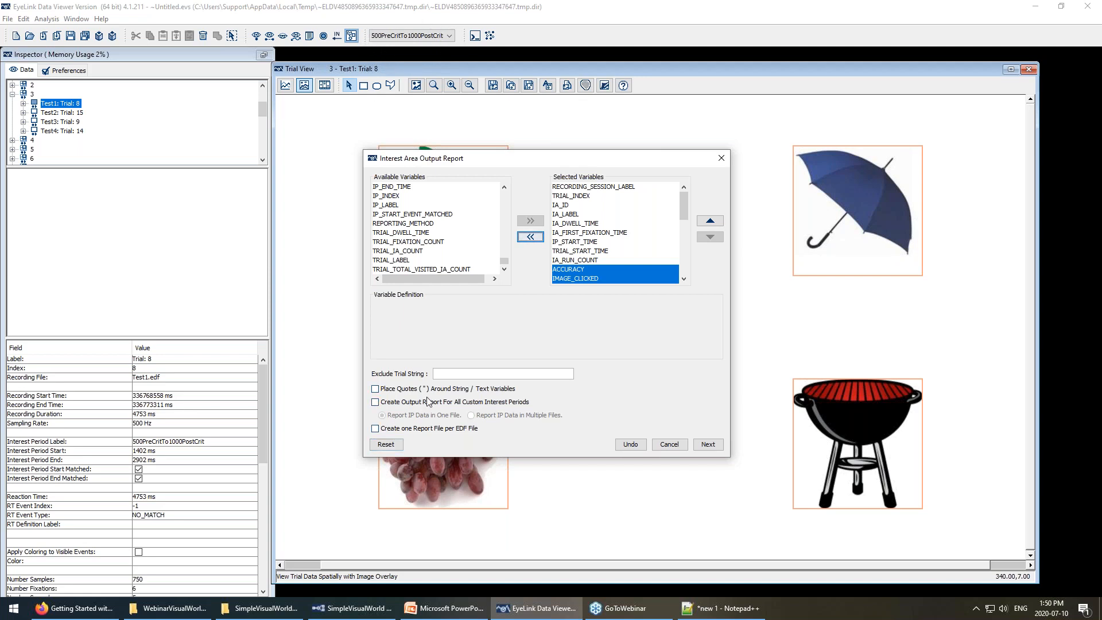
Try custom interest period reports with Multiple Files, turn them back off, and continue.
click(376, 403)
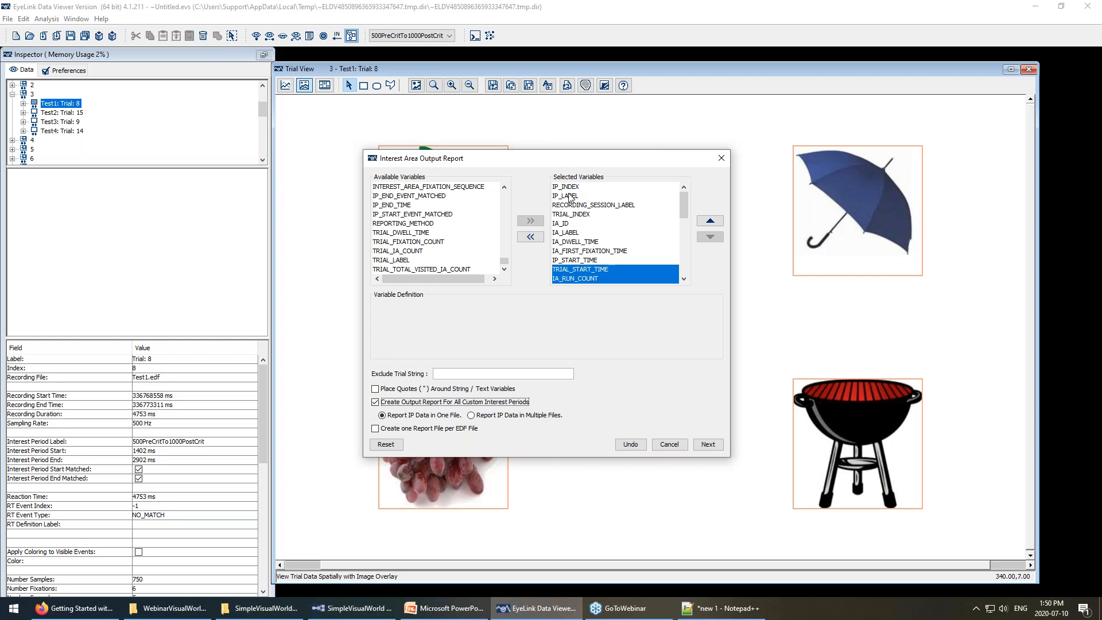
click(472, 415)
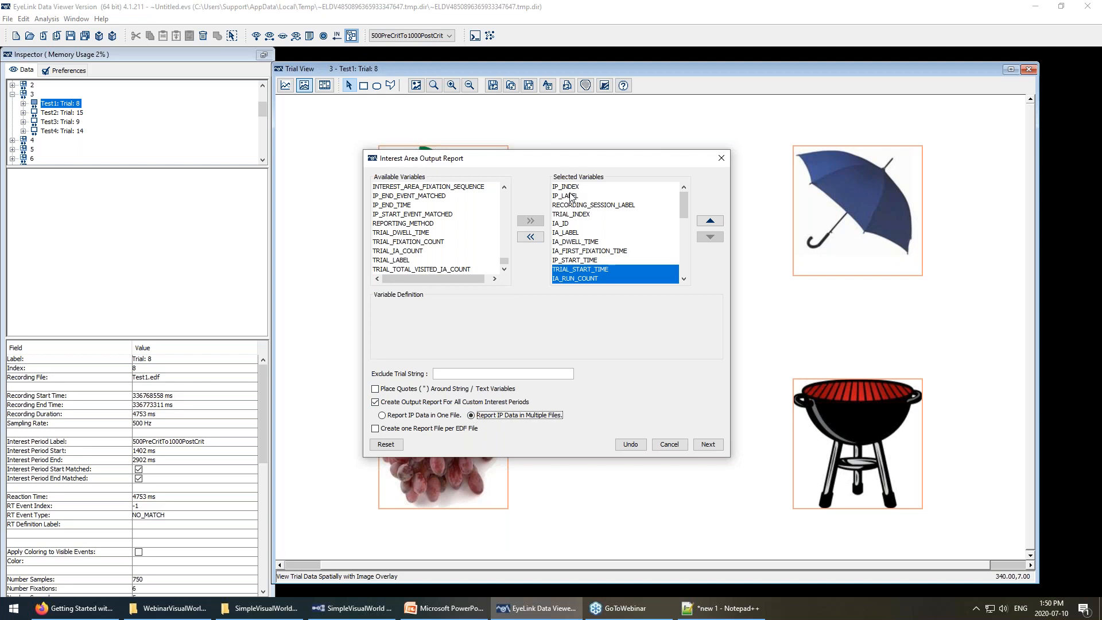
click(375, 403)
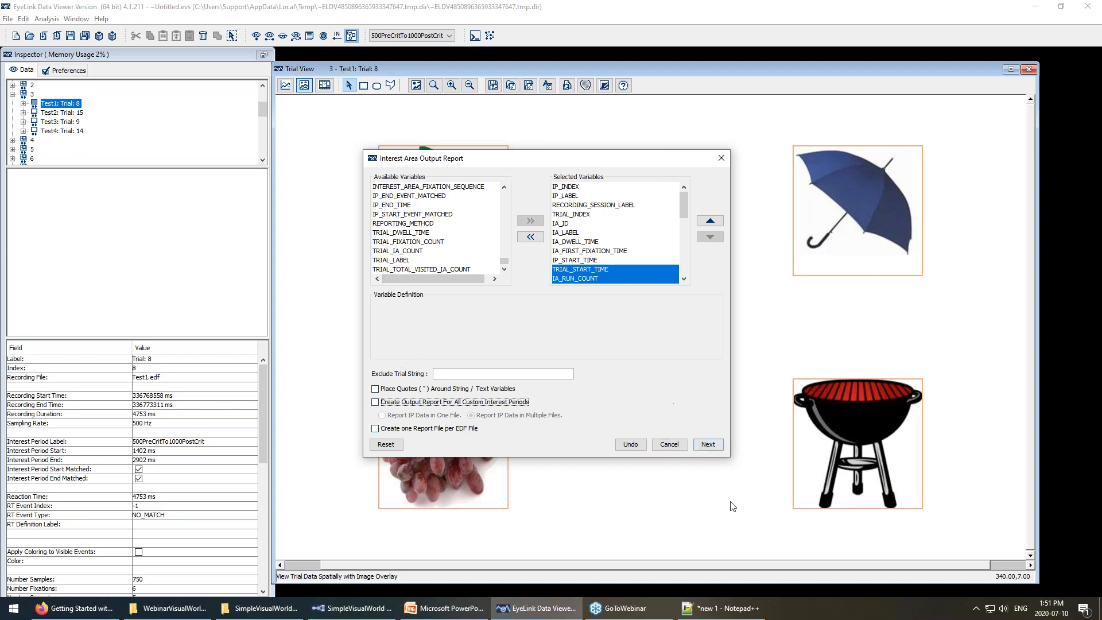
click(707, 445)
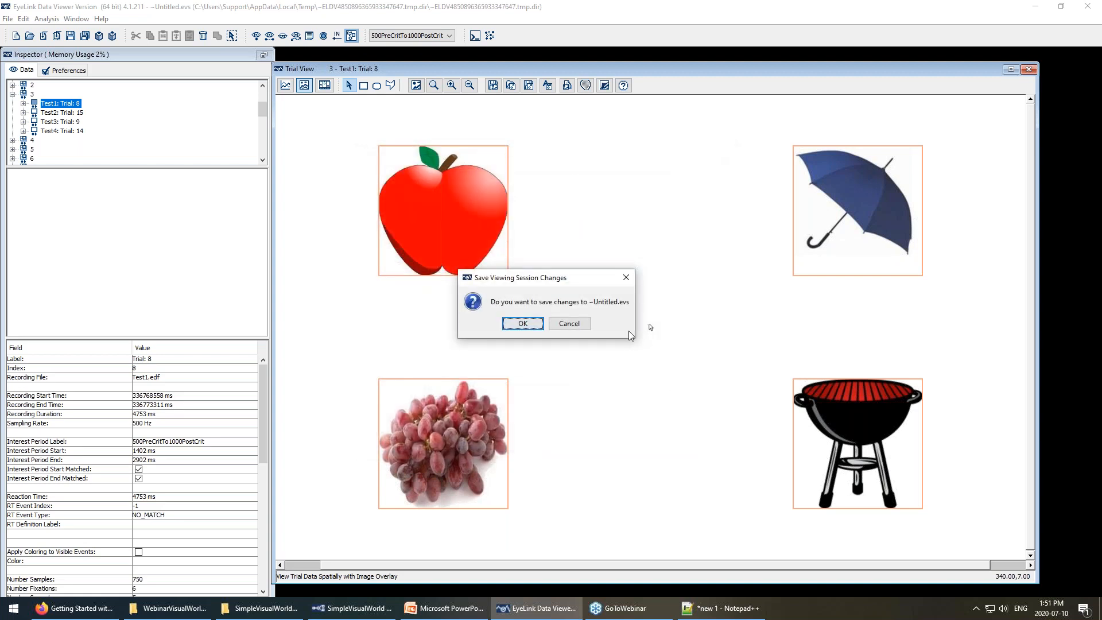
Agree to save the session and set G:\Webinars\WebinarVisualWorldInDV\deployed as its location.
click(519, 330)
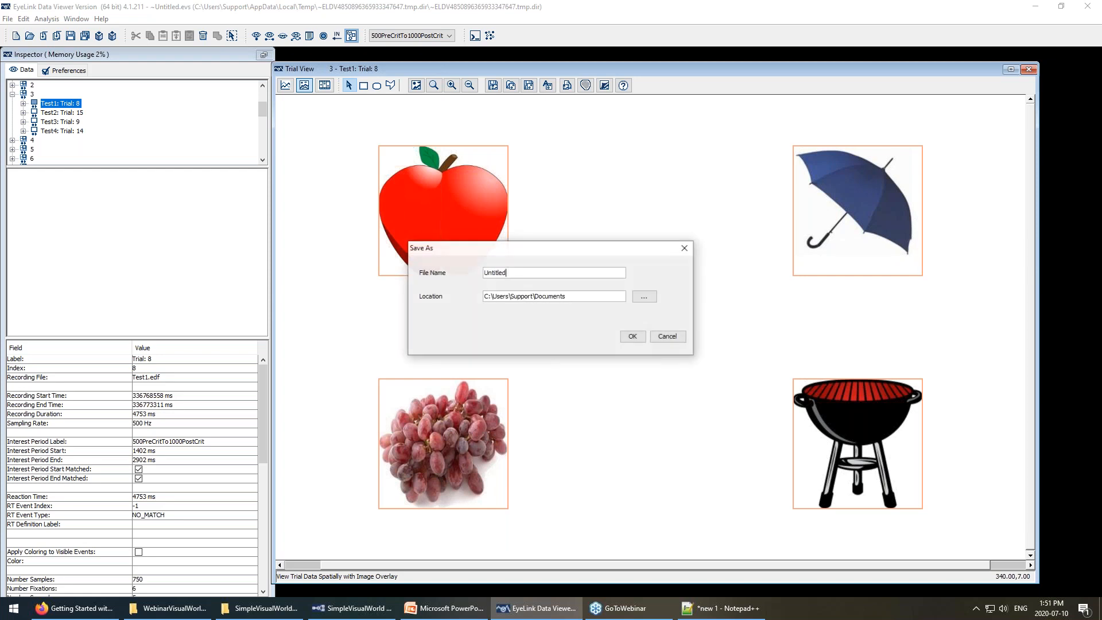
click(644, 298)
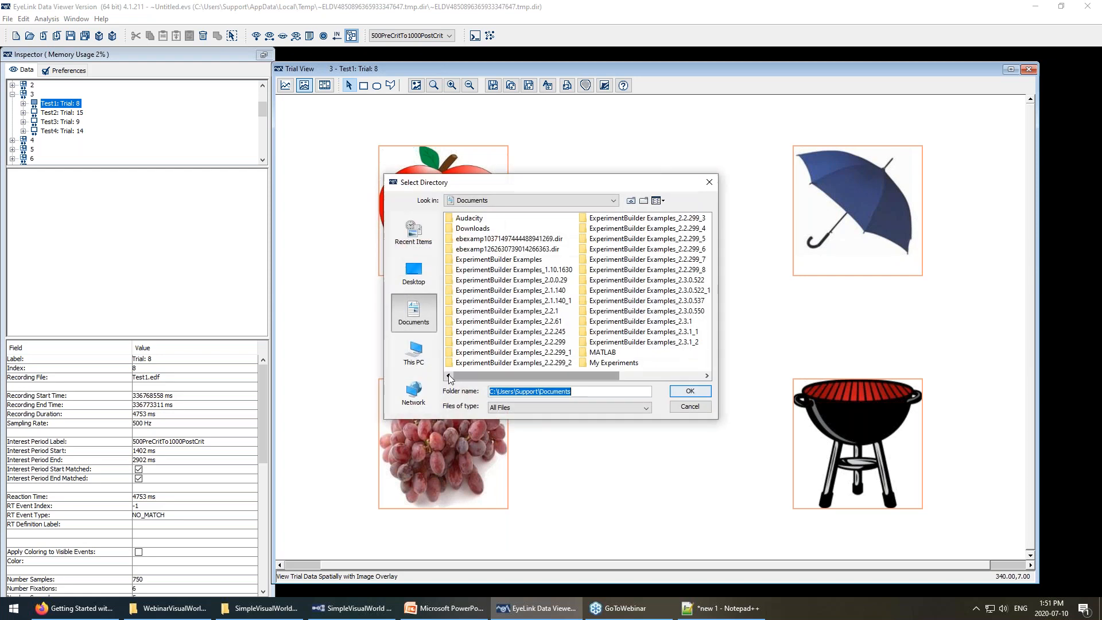
click(413, 351)
click(495, 333)
double_click(495, 332)
scroll(545, 334, down, 5)
double_click(520, 322)
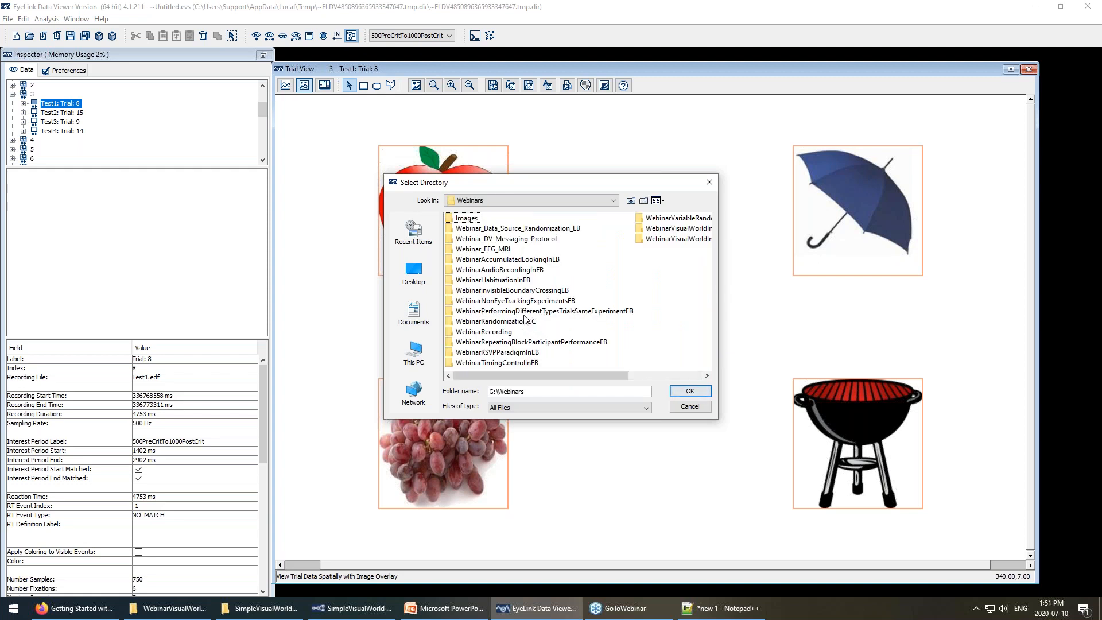
click(655, 231)
double_click(606, 229)
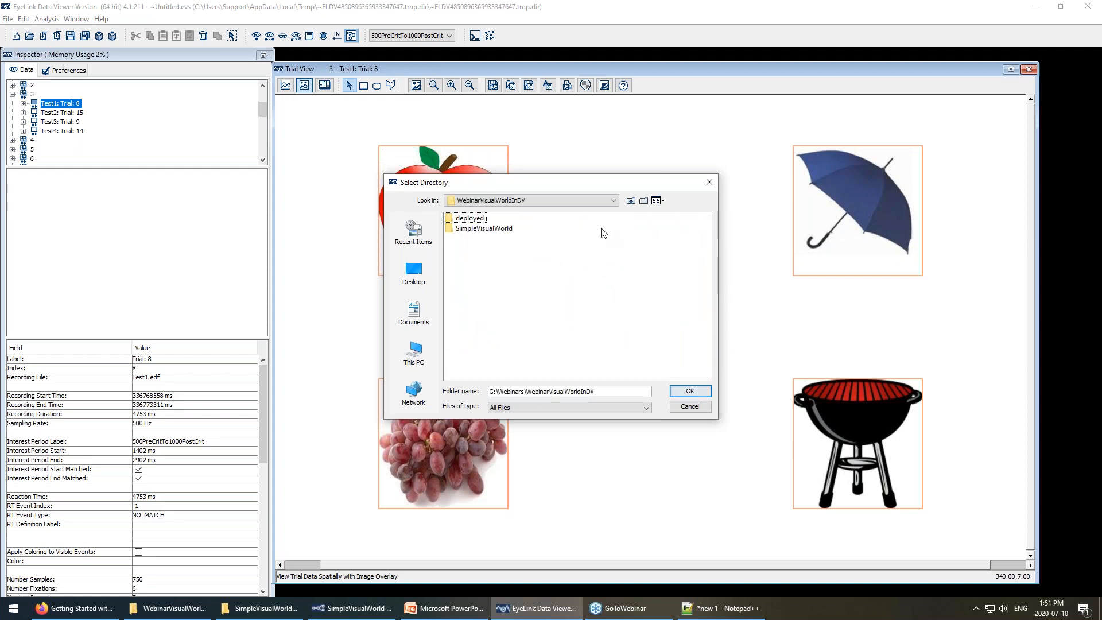
double_click(479, 218)
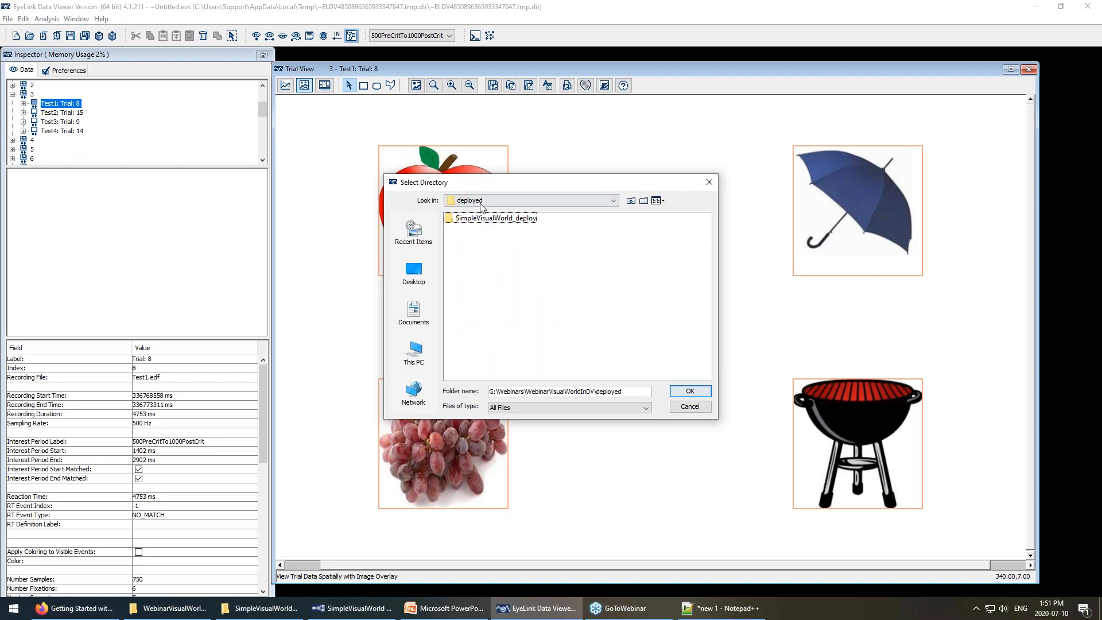
click(679, 392)
Name the session ExampleVisualWorldViewingSession and save it.
text(ExampleViewing)
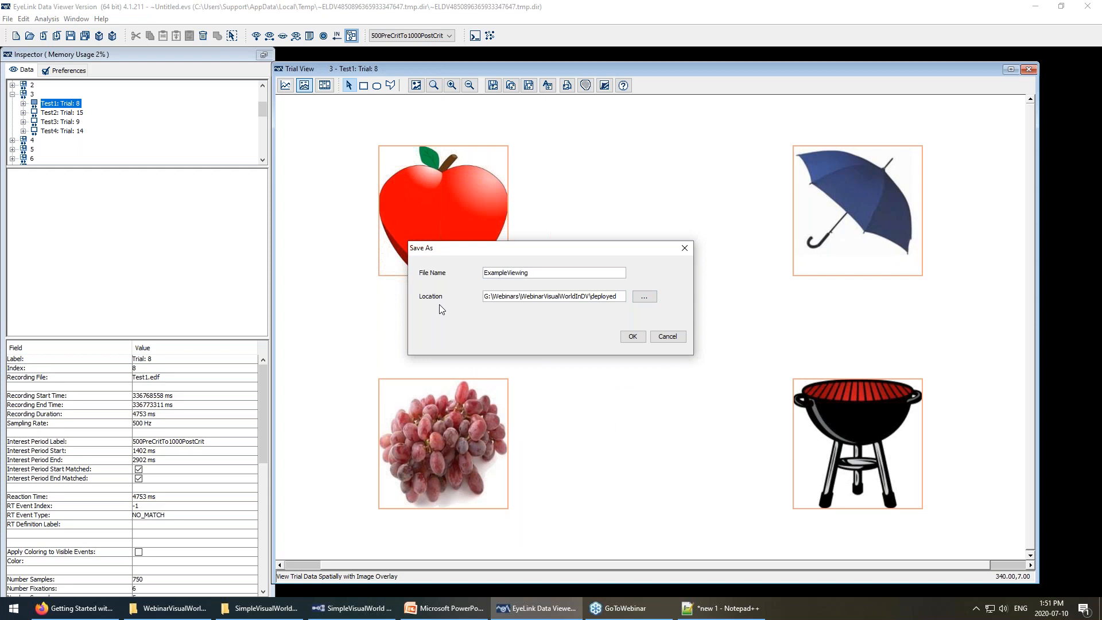
key(BackSpace)
key(BackSpace)
key(BackSpace)
key(BackSpace)
key(BackSpace)
text(sualWorldVide)
text(o)
key(BackSpace)
key(BackSpace)
key(BackSpace)
text(ewingSession)
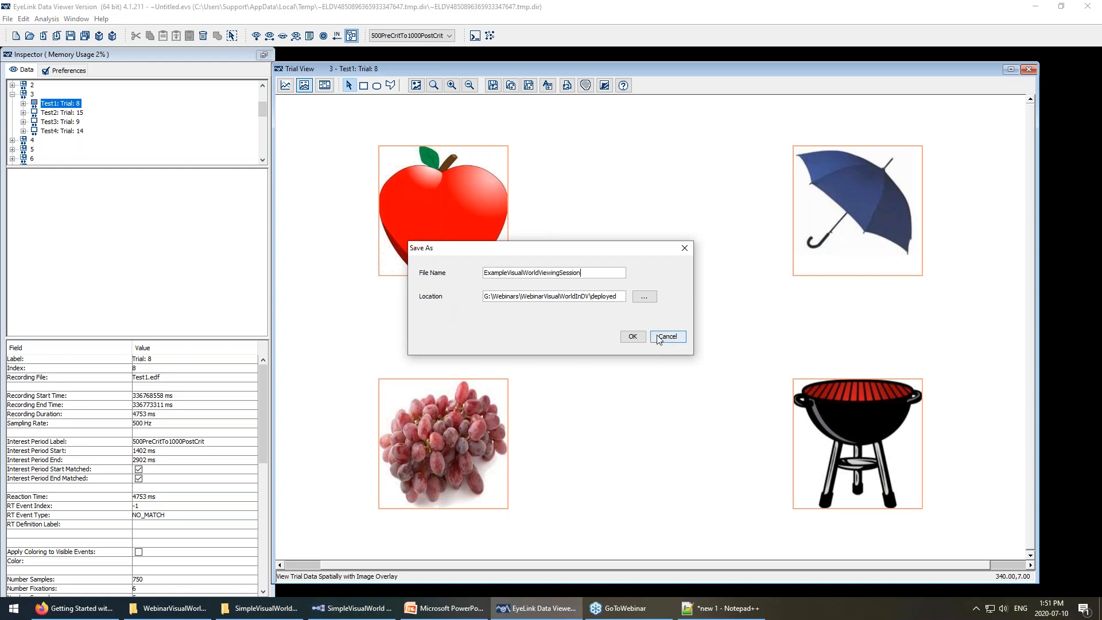
click(630, 340)
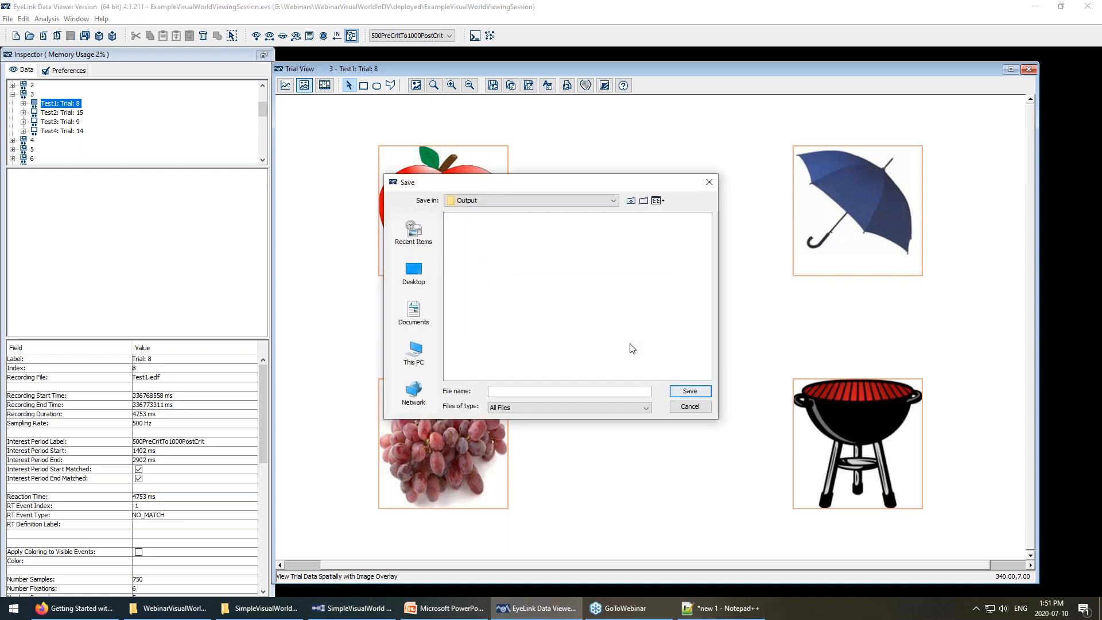
click(175, 610)
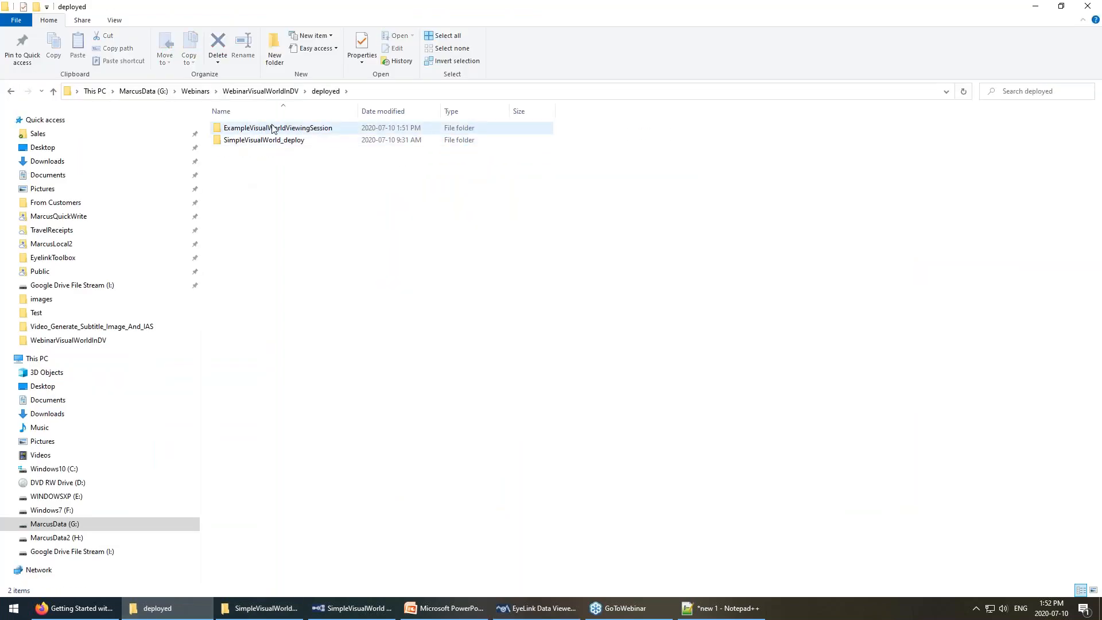
Compare the session folders and confirm ExampleVisualWorldViewingSession's Output folder is empty.
double_click(272, 127)
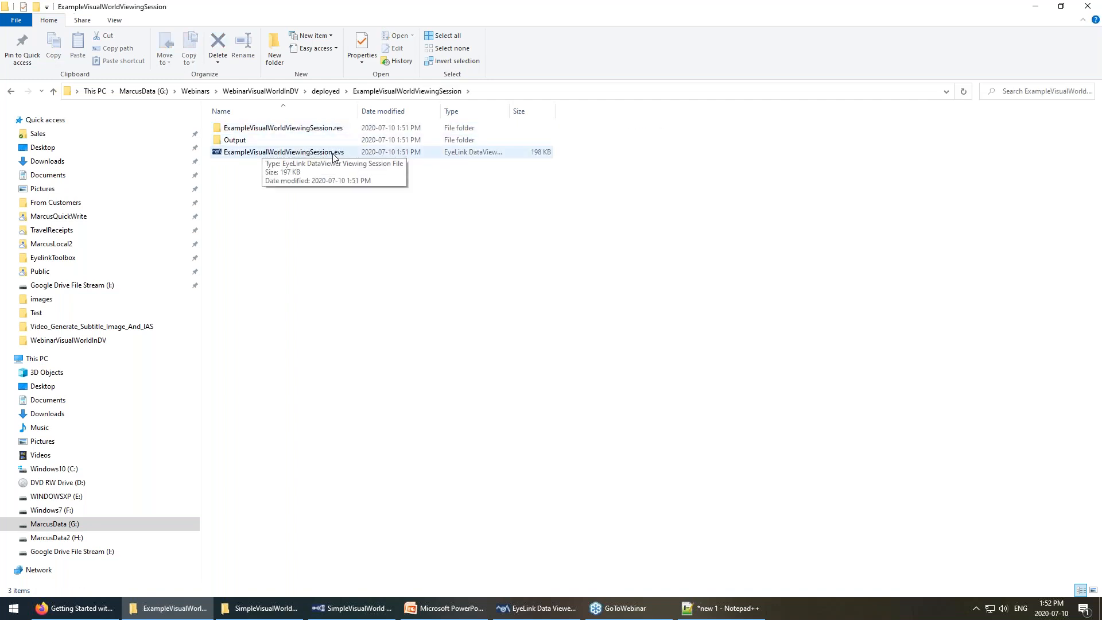
click(505, 605)
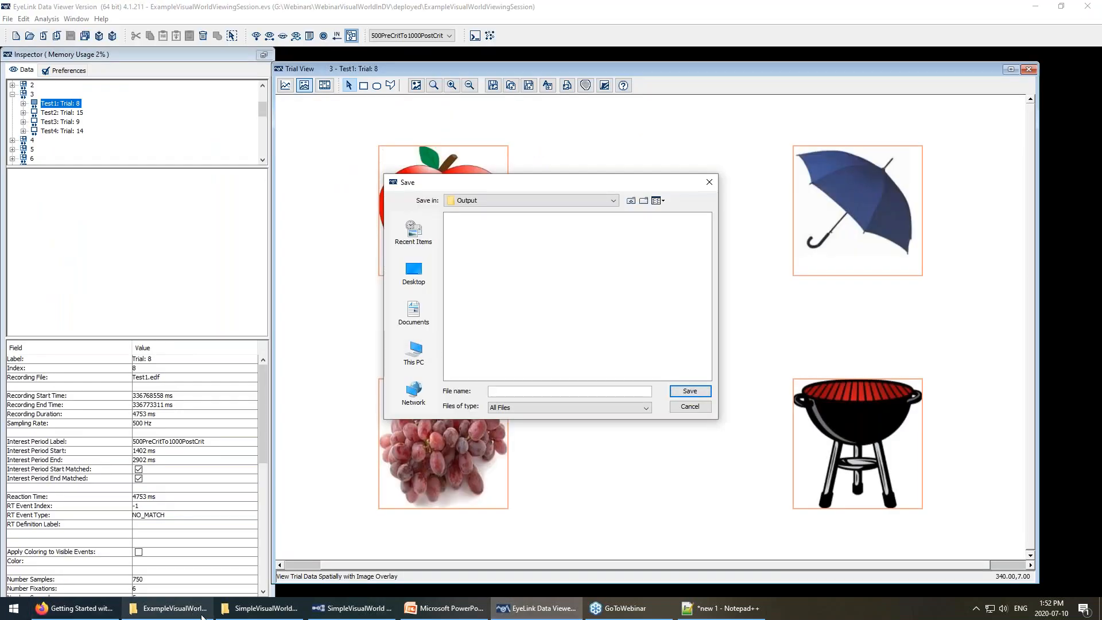
click(259, 612)
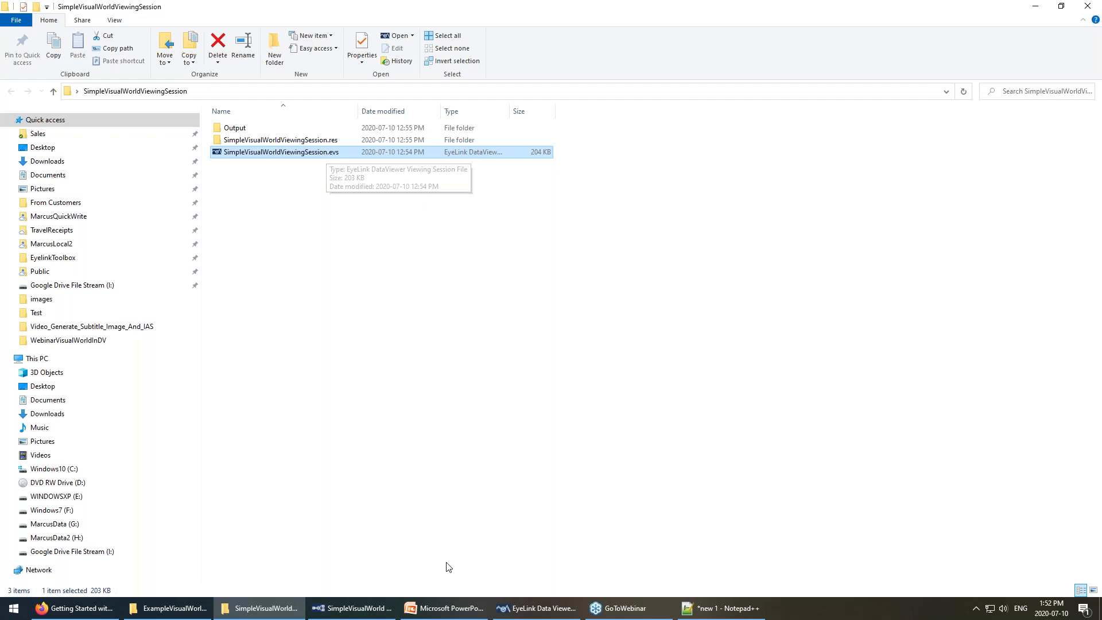
click(507, 607)
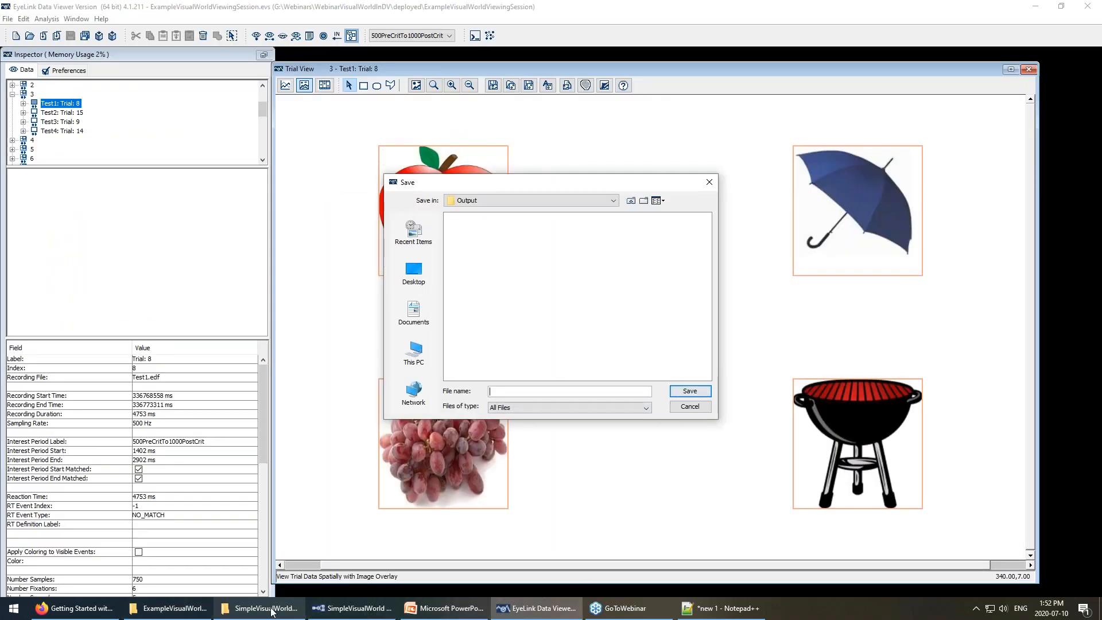
click(184, 608)
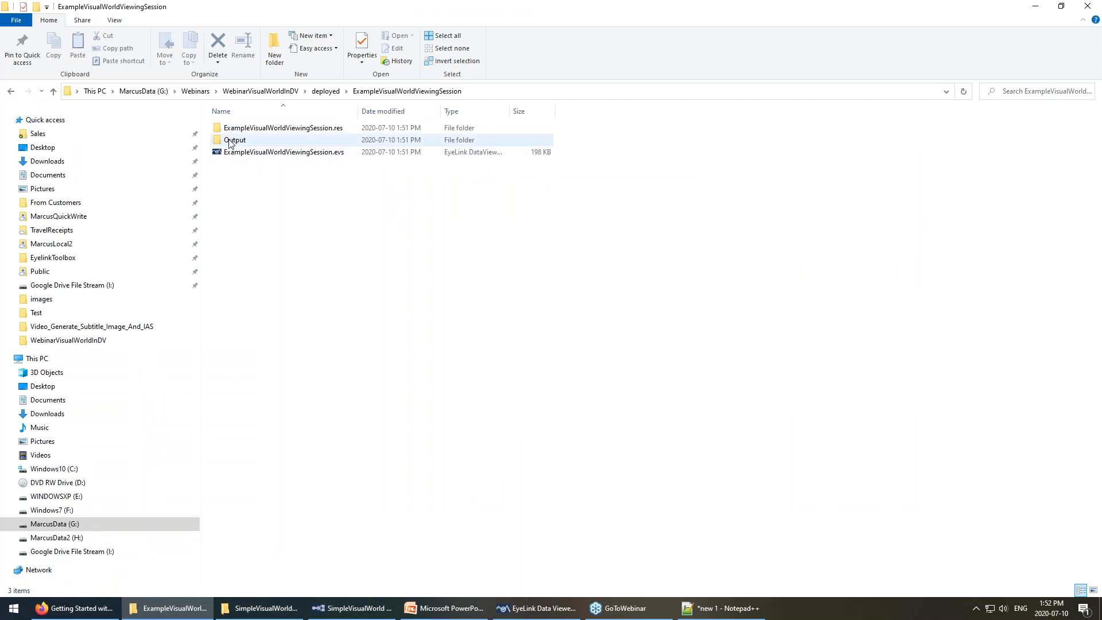
double_click(230, 140)
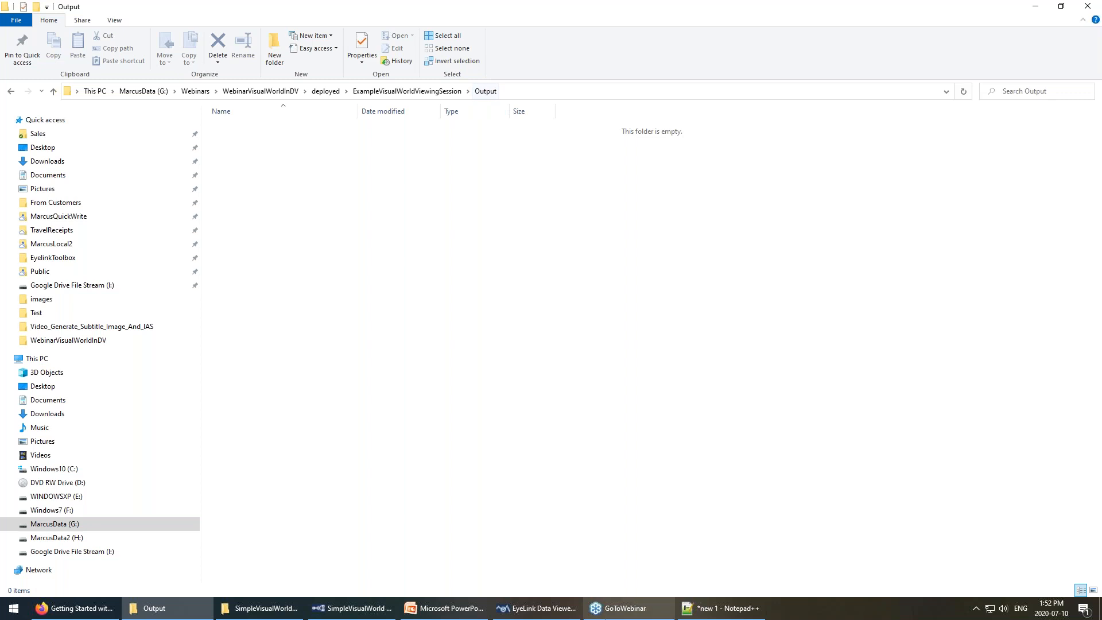
click(536, 608)
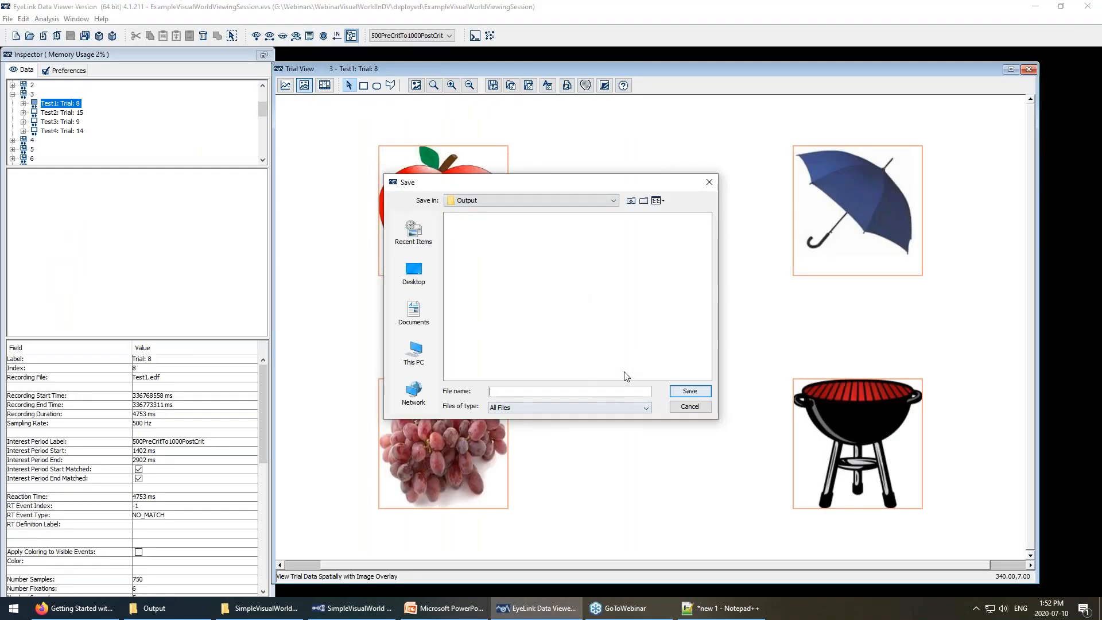
Save the interest area report as IAReport in the Output folder and view that folder.
click(589, 202)
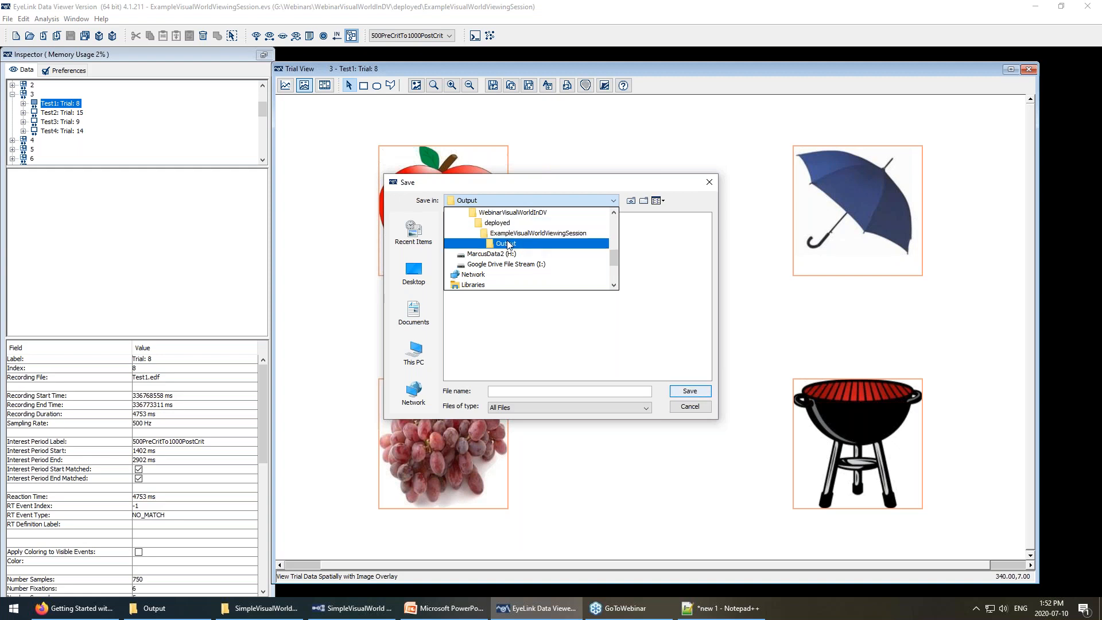
click(508, 244)
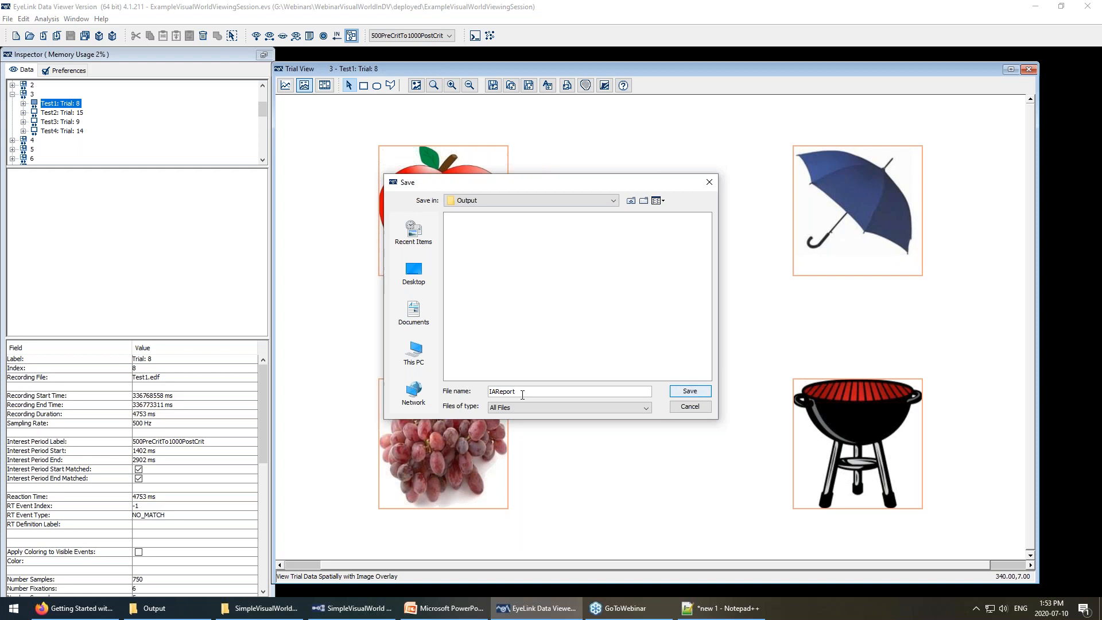
key(Return)
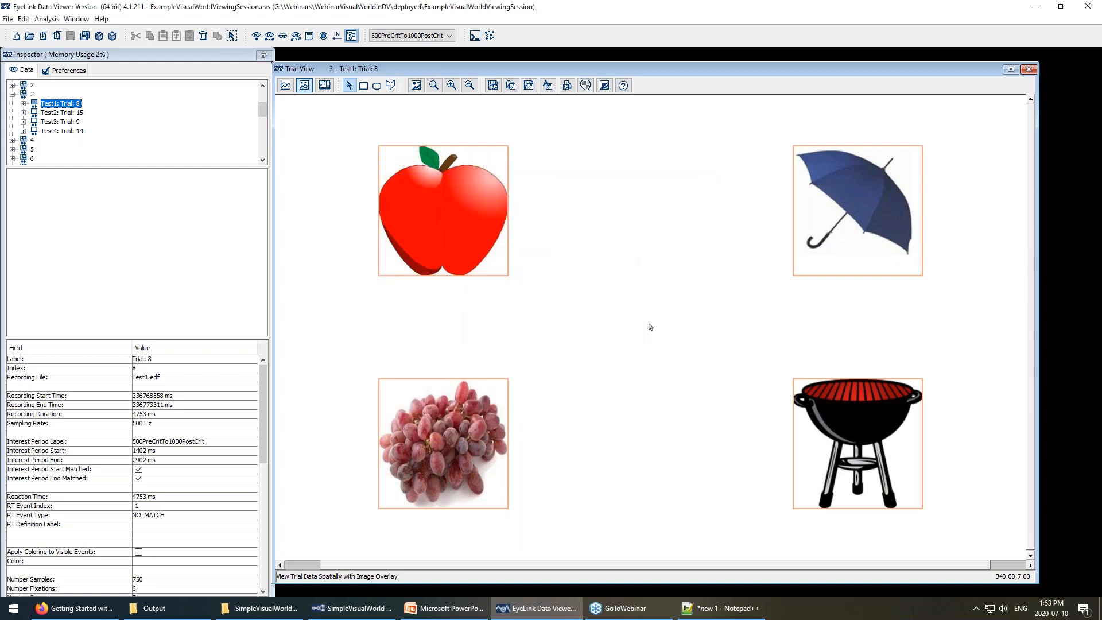
click(172, 609)
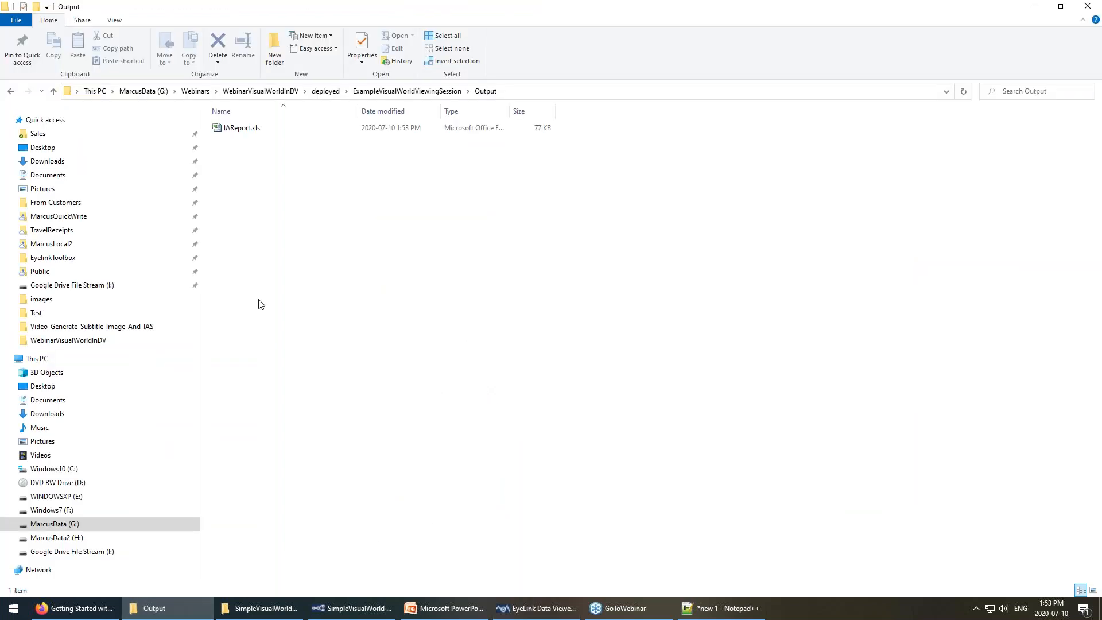
Open IAReport.xls from the Output folder in Excel.
double_click(244, 129)
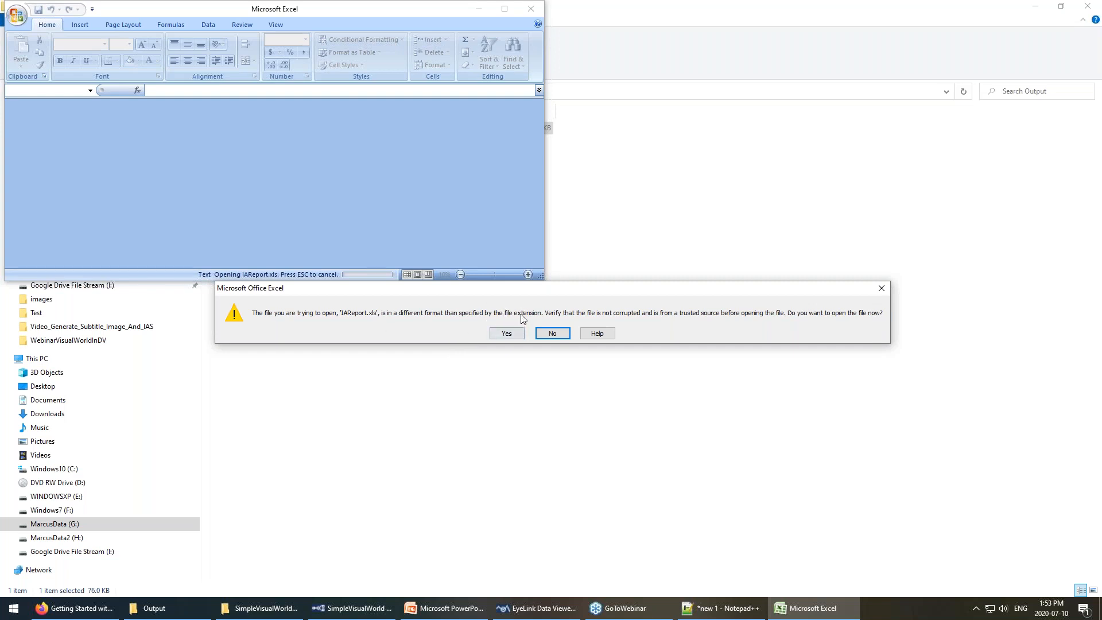
Accept the format warning, maximize Excel, and AutoFit every column of the sheet.
click(508, 338)
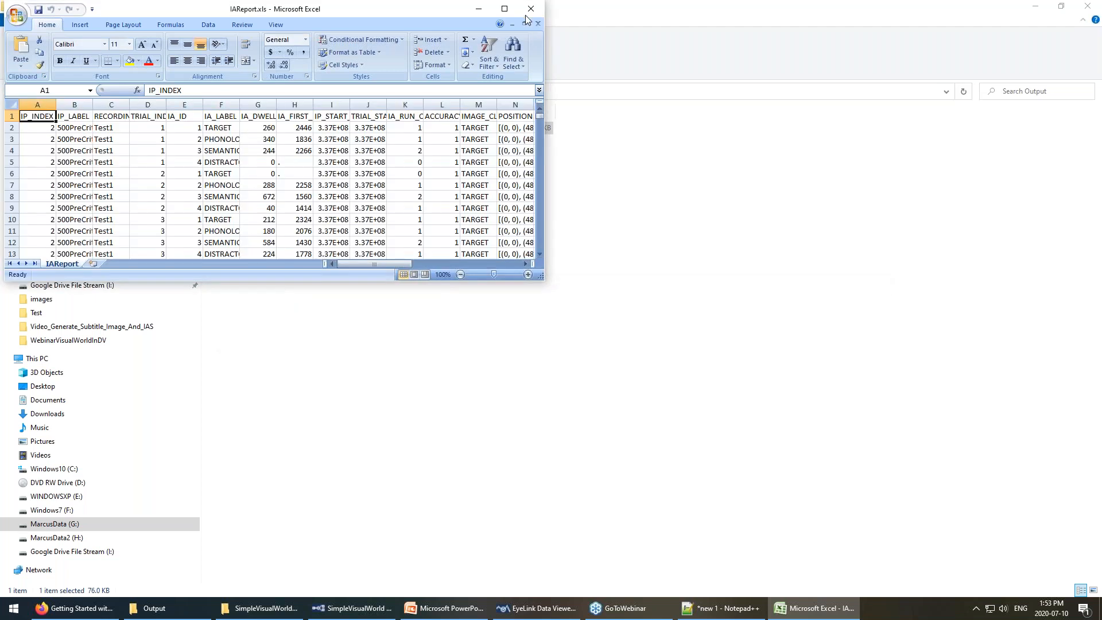
click(504, 9)
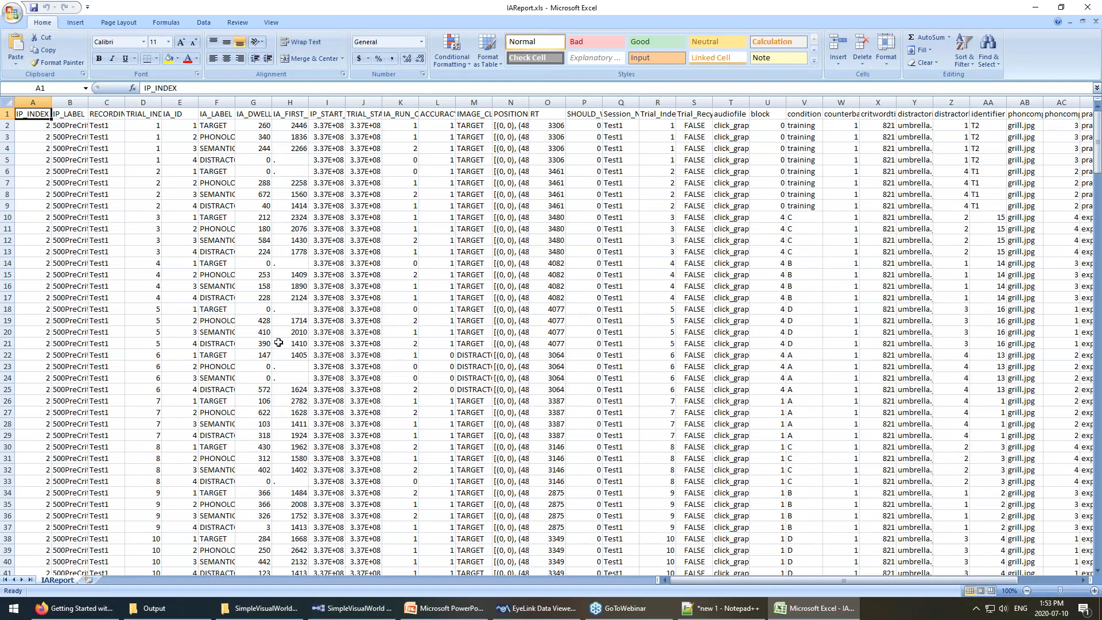
click(6, 102)
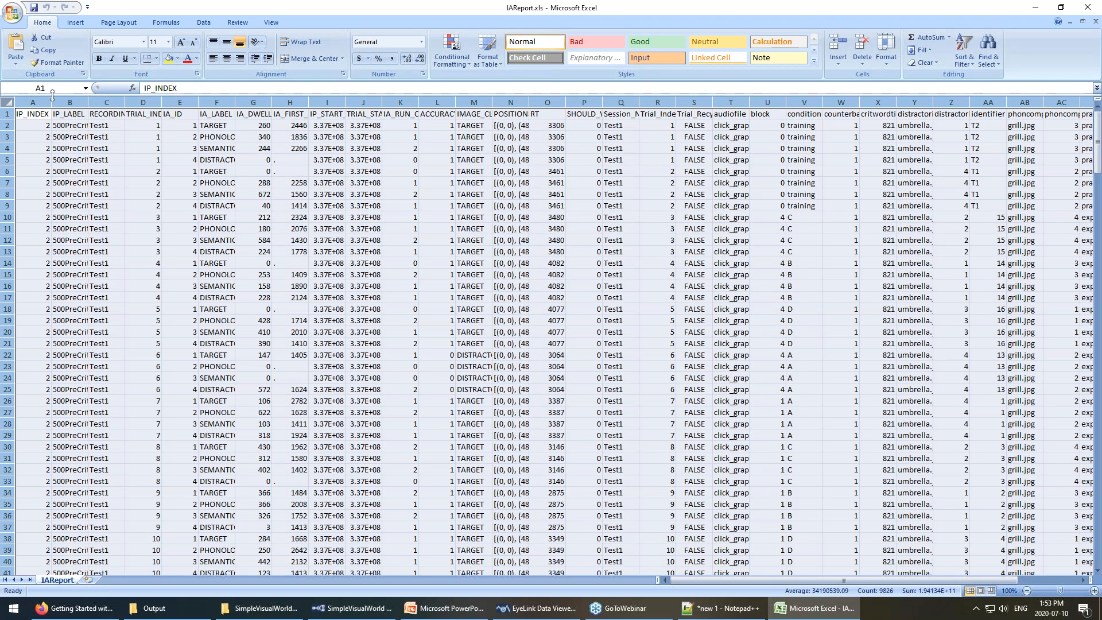
double_click(88, 102)
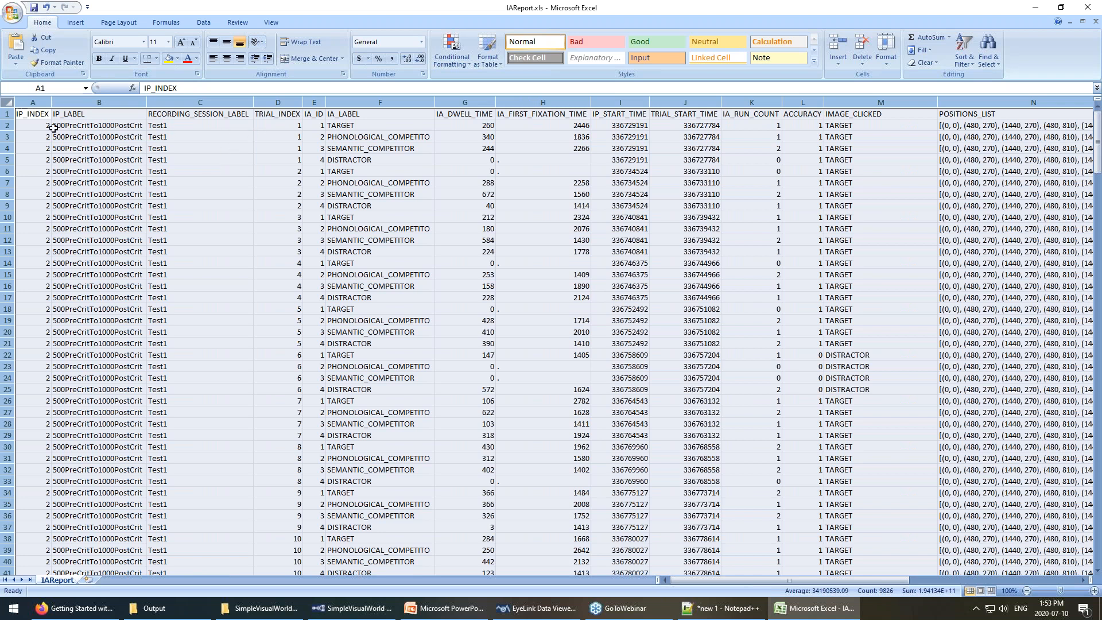
click(54, 127)
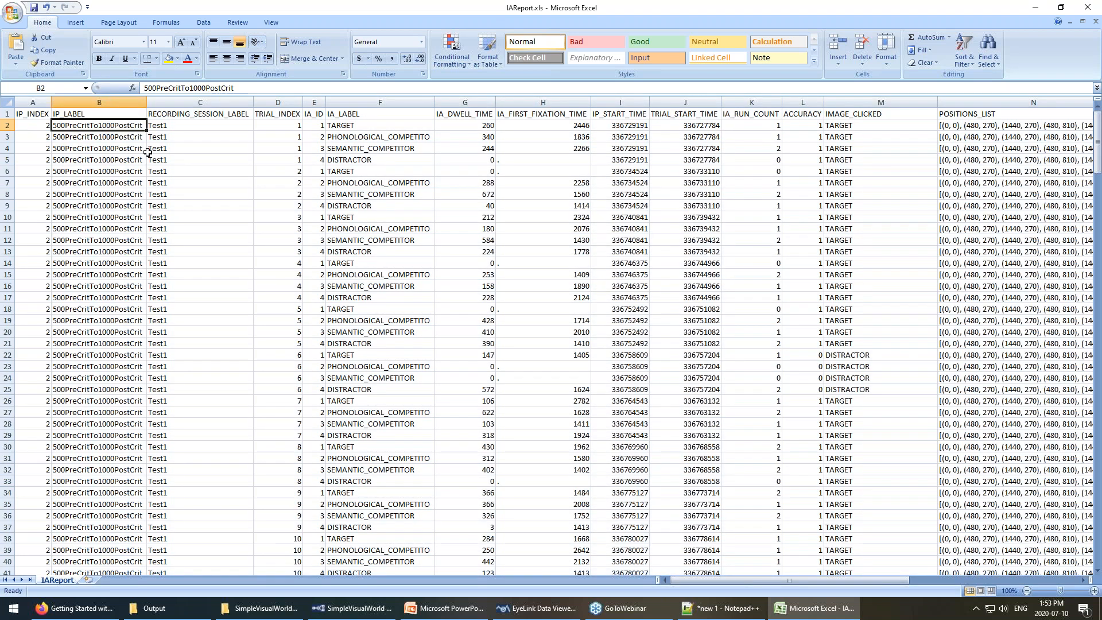
Select rows for trials 1–3, then trial 1's IA IDs, labels, dwell and first-fixation times.
click(188, 126)
drag(226, 122, 288, 159)
drag(189, 181, 290, 205)
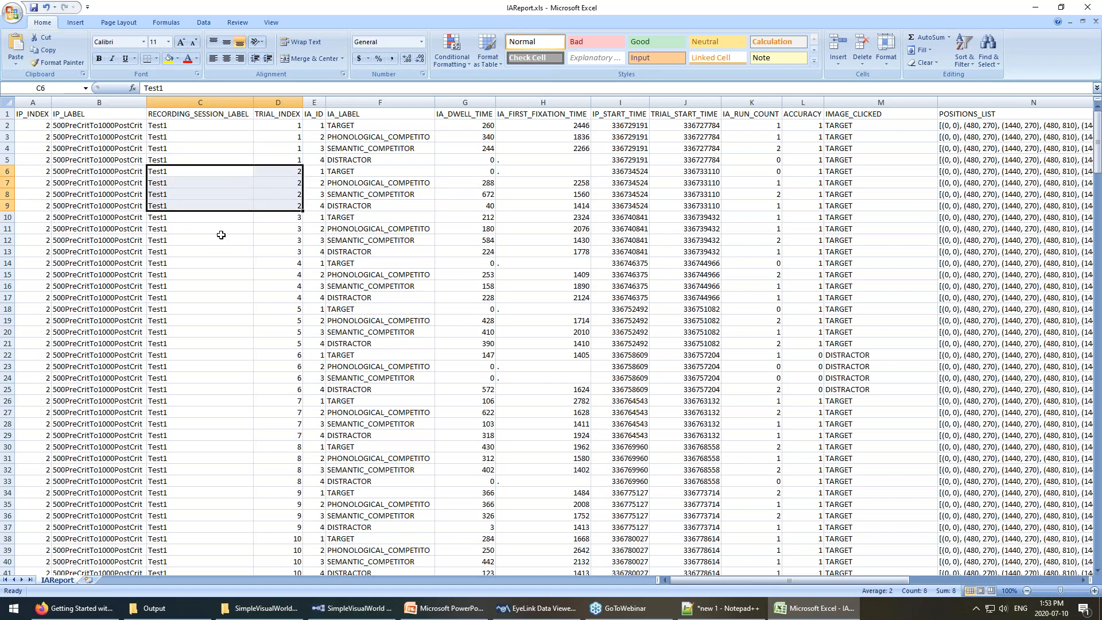
drag(180, 218, 285, 248)
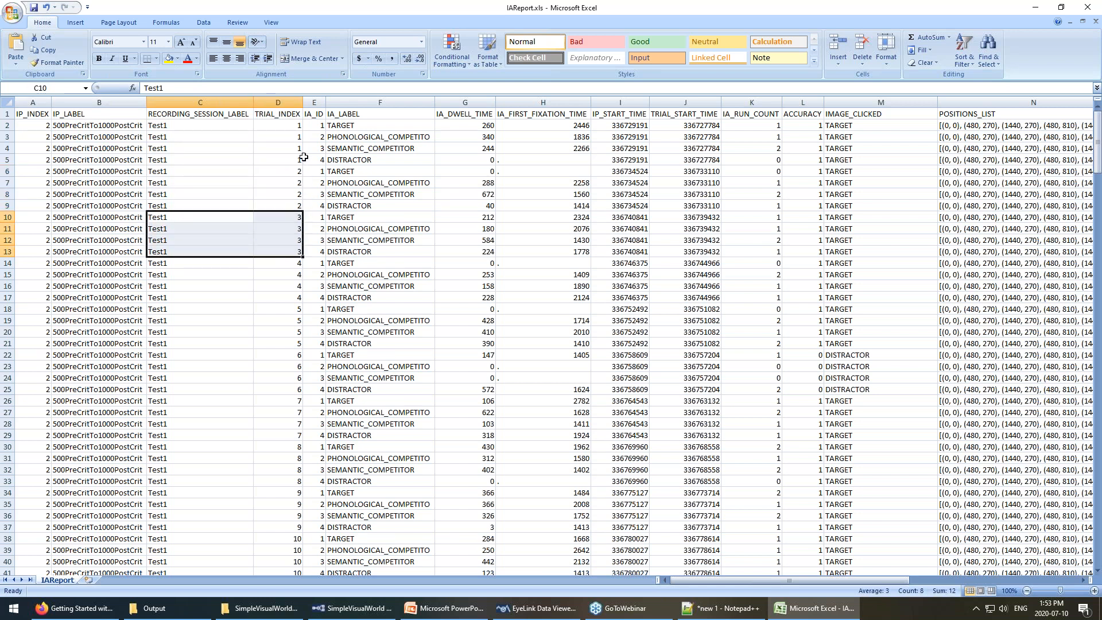
drag(313, 125, 314, 162)
drag(347, 125, 346, 161)
drag(466, 127, 473, 164)
drag(570, 126, 573, 160)
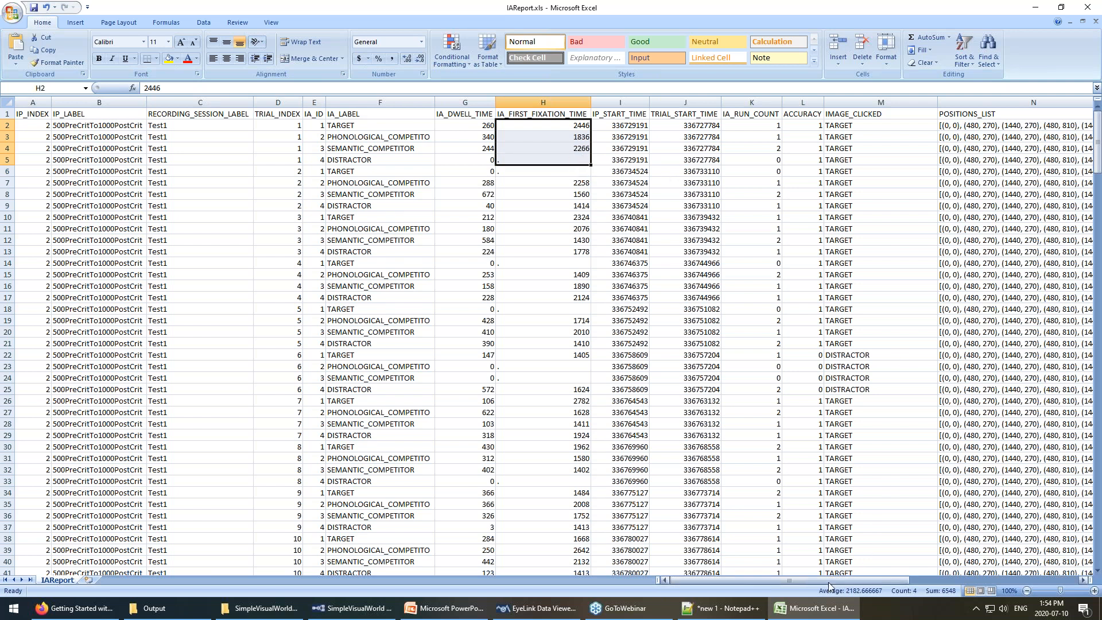
drag(817, 579, 748, 572)
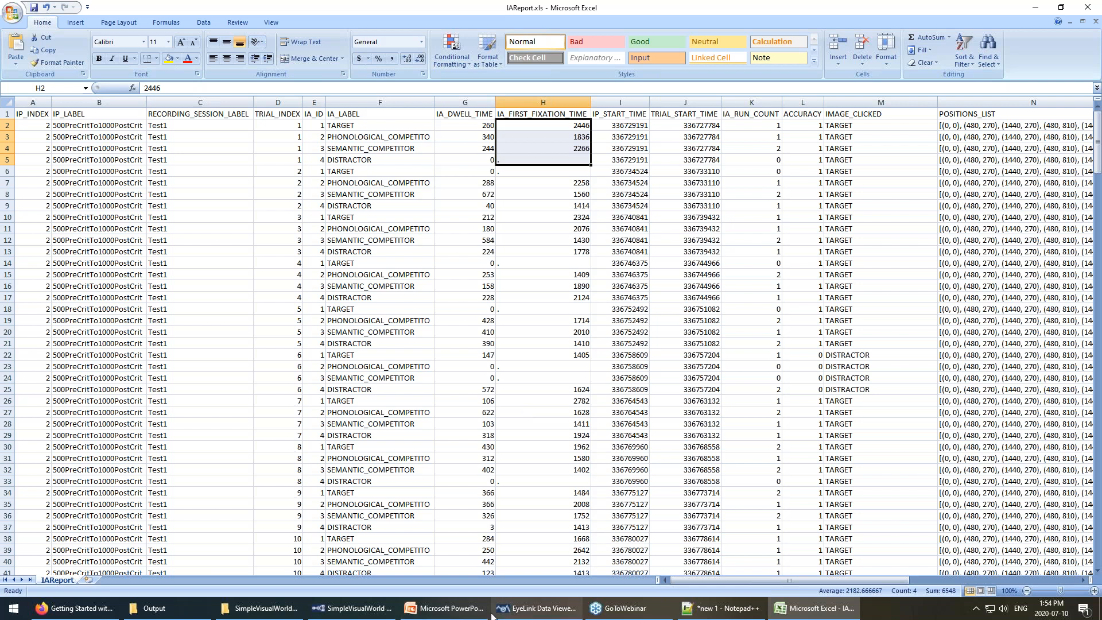
Return to EyeLink Data Viewer and open its Help contents.
mouse_move(507, 610)
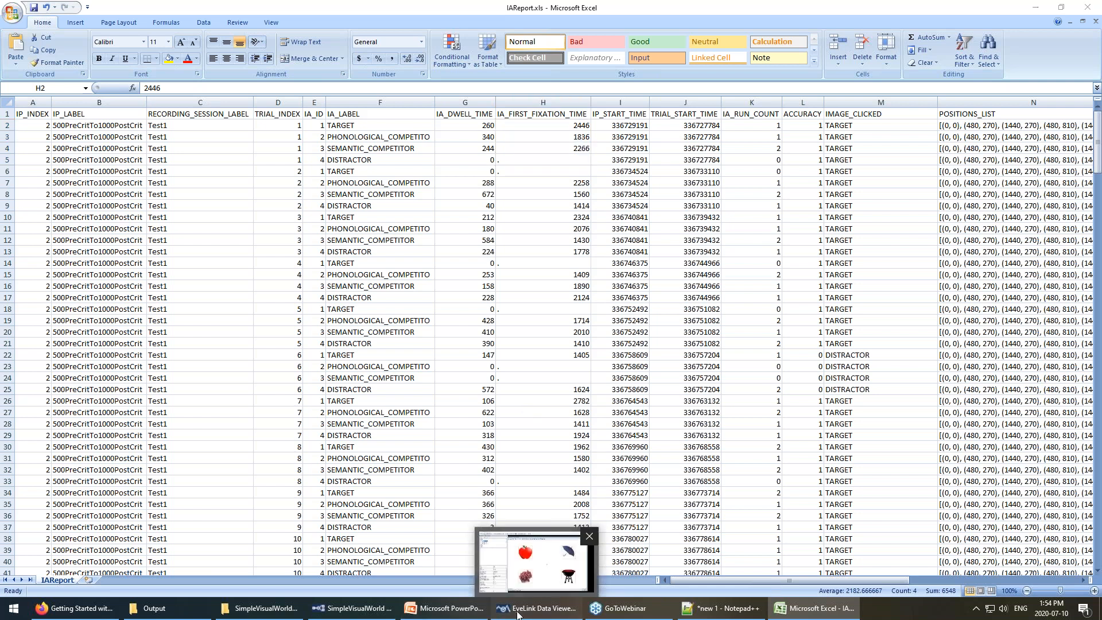
click(508, 610)
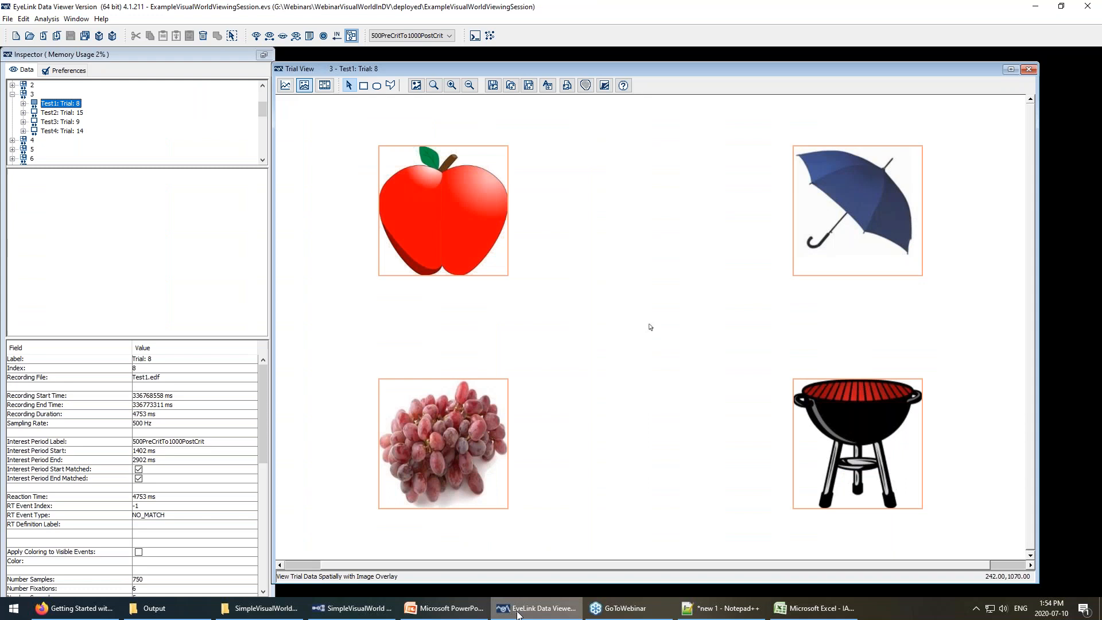
click(102, 19)
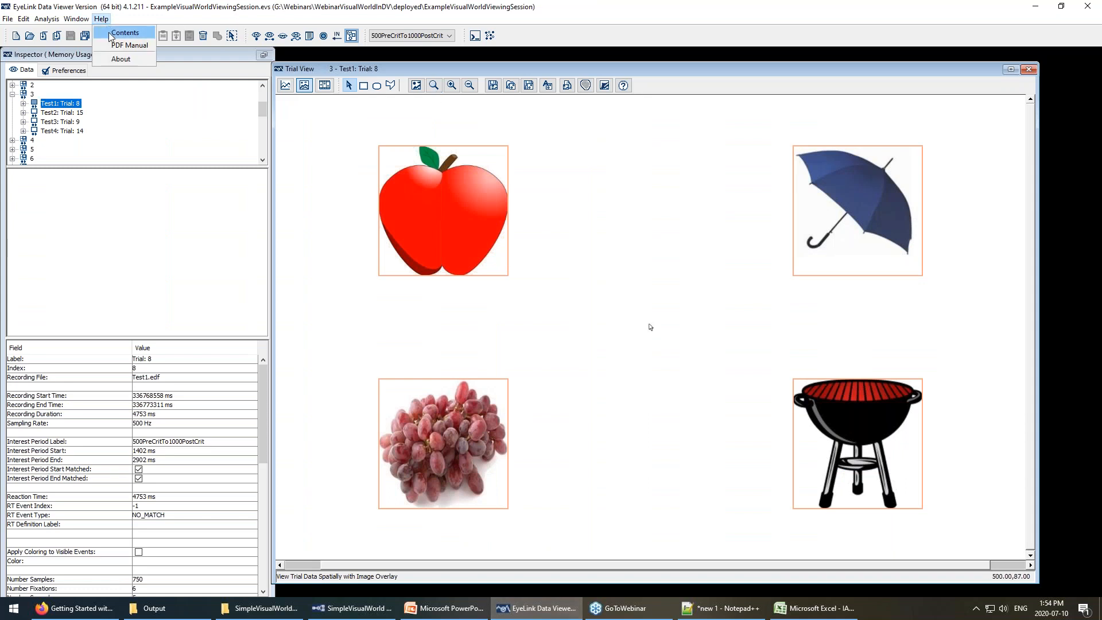
click(110, 35)
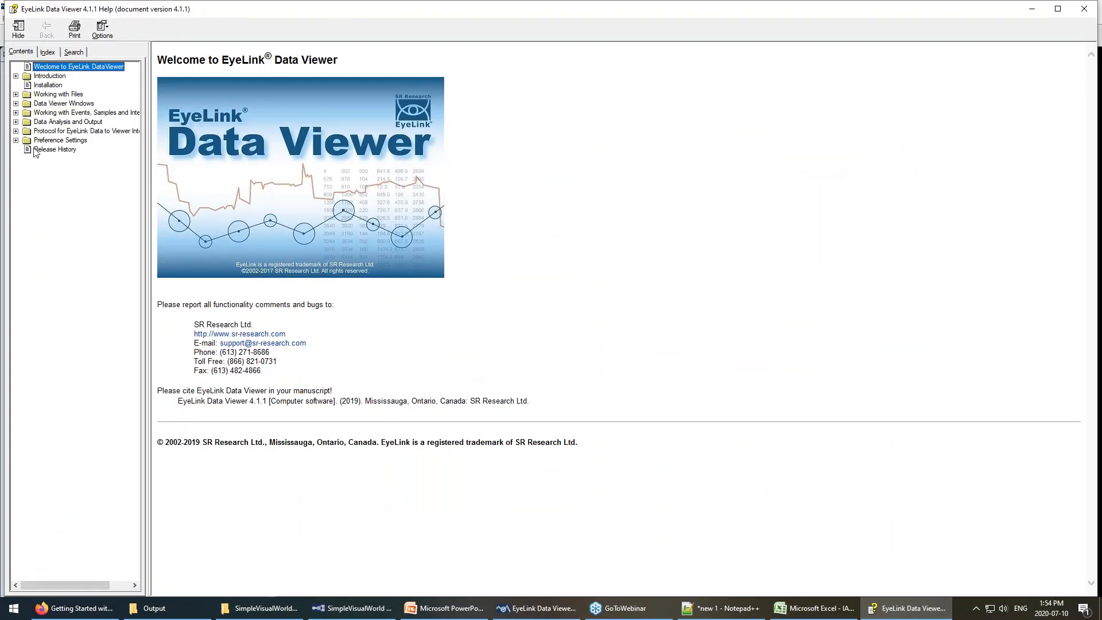
Show the Data Analysis and Output > Interest Area Report page and its IA_ variables table.
click(15, 122)
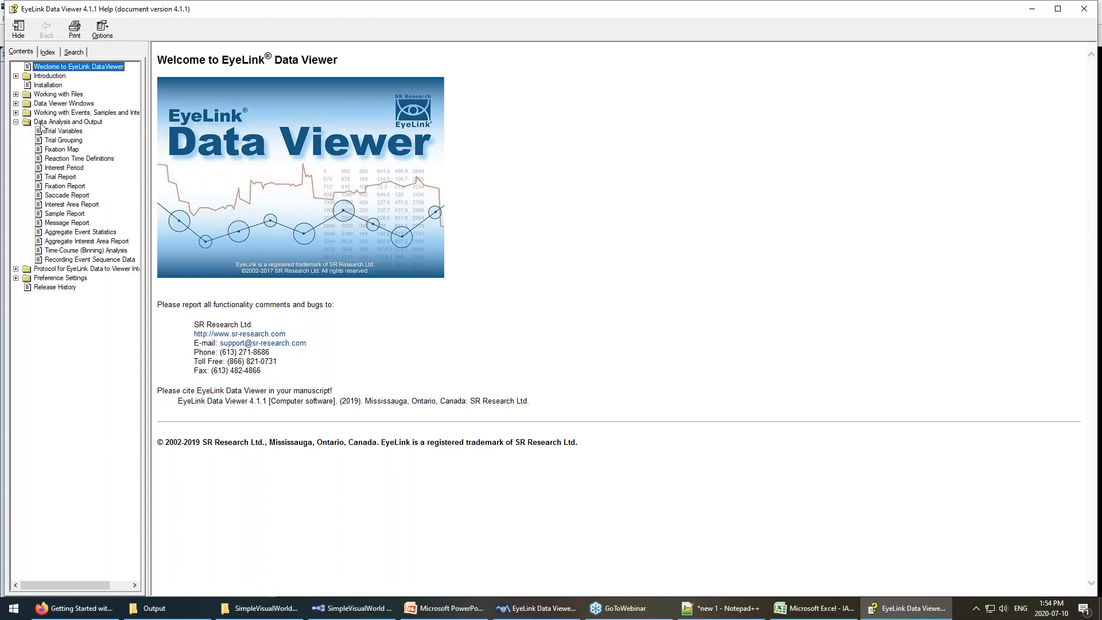
click(85, 204)
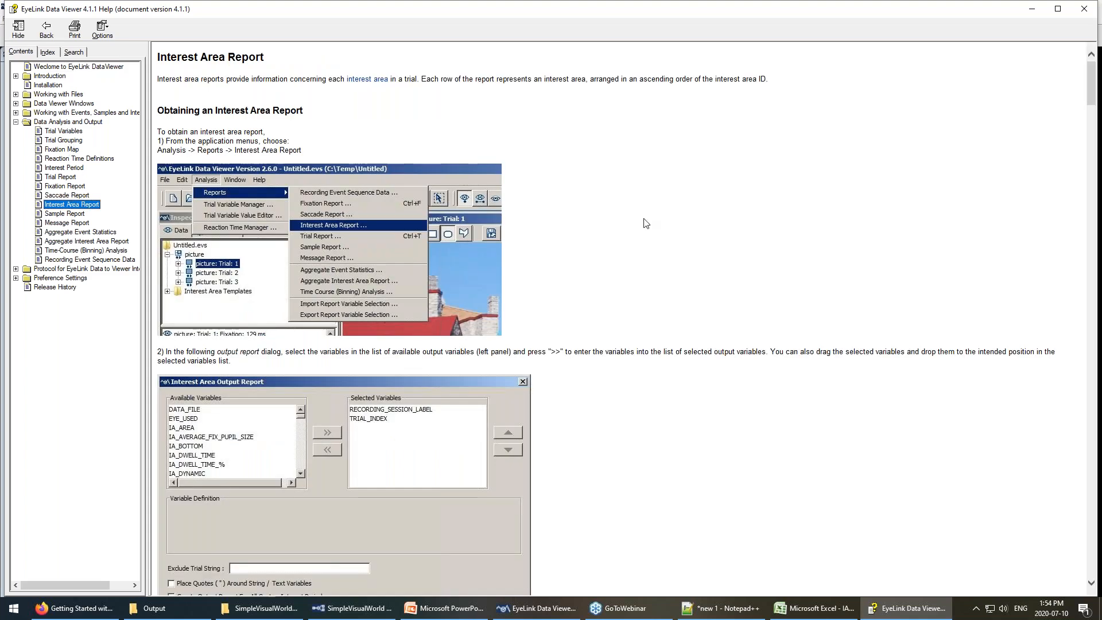
scroll(646, 223, down, 20)
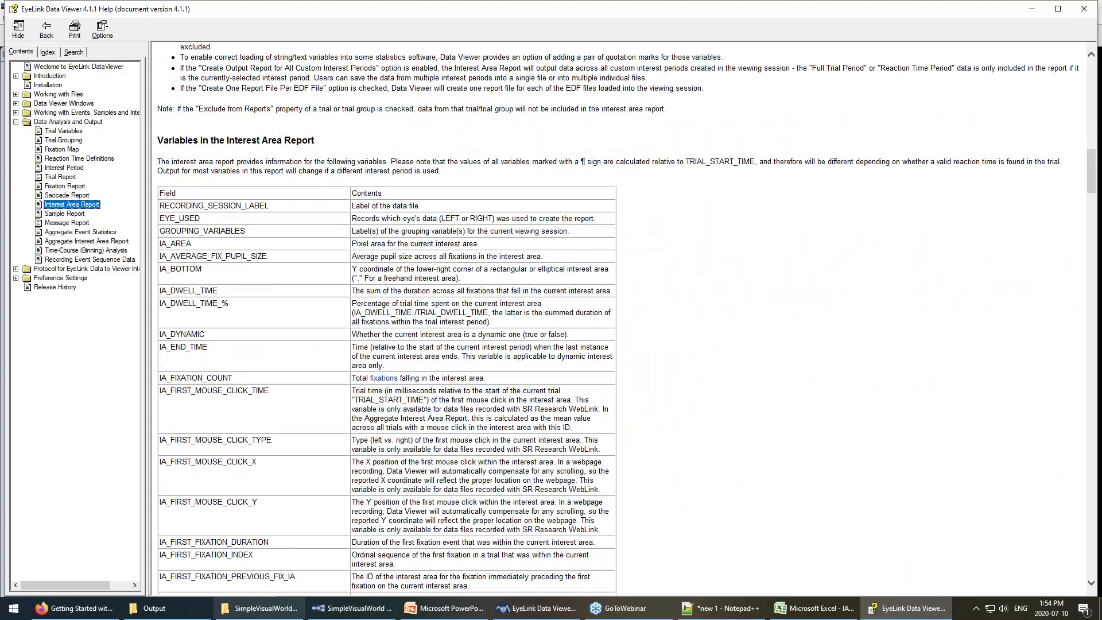
scroll(458, 388, down, 9)
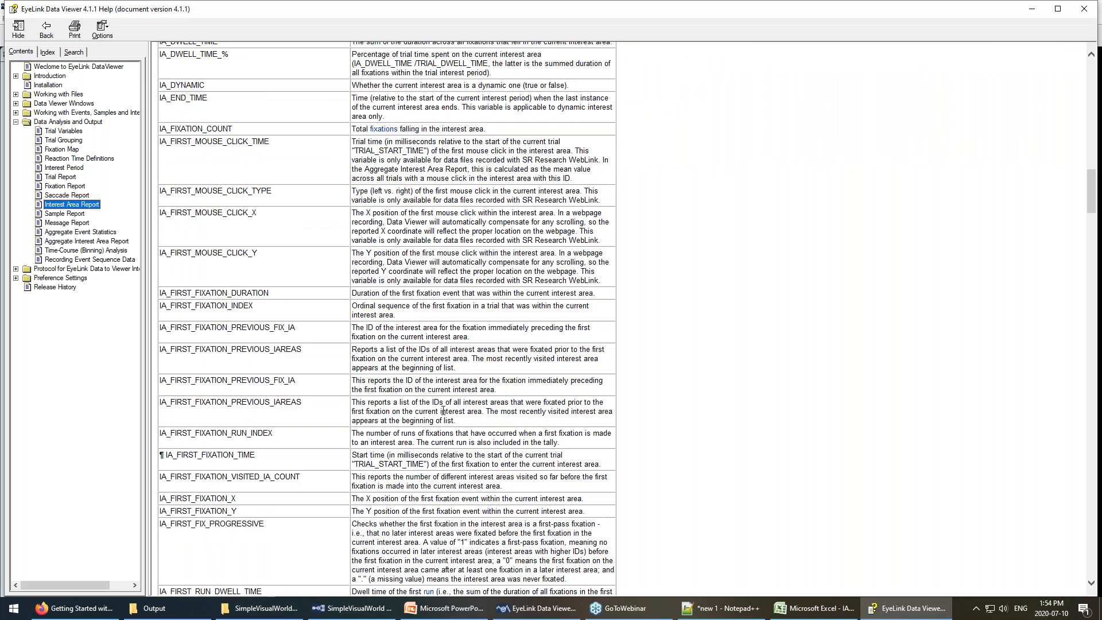
scroll(473, 440, down, 12)
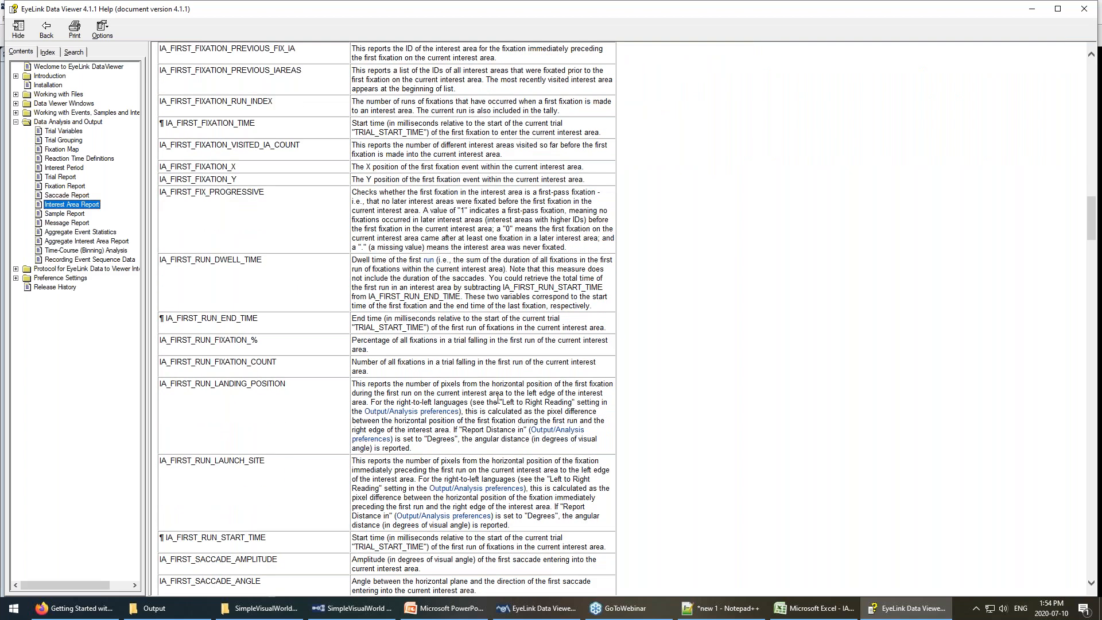
scroll(497, 397, down, 15)
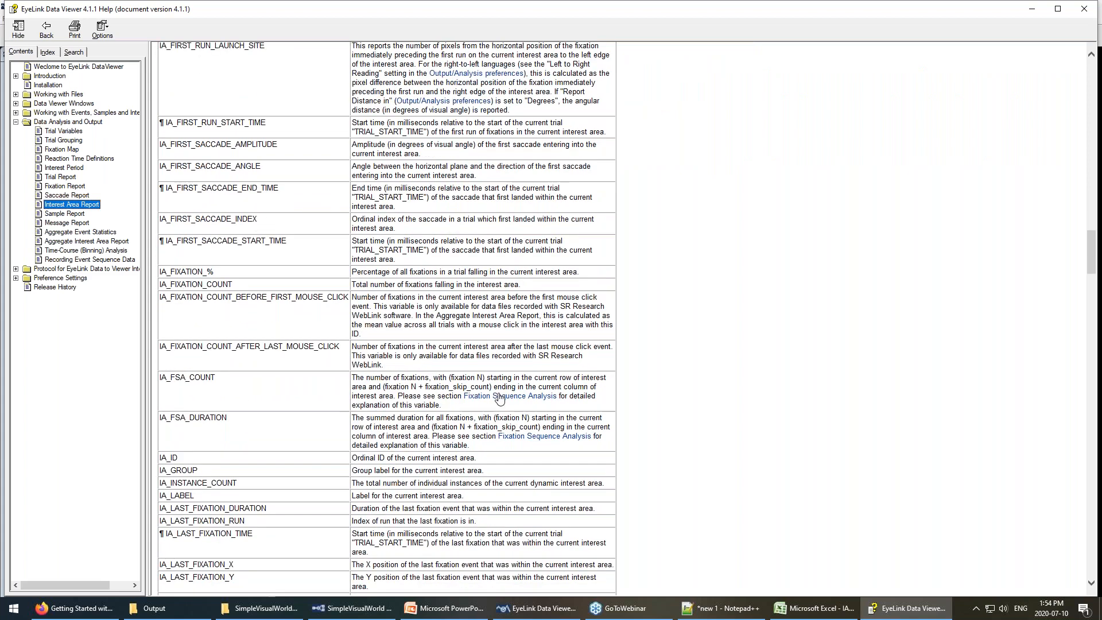
scroll(500, 397, down, 12)
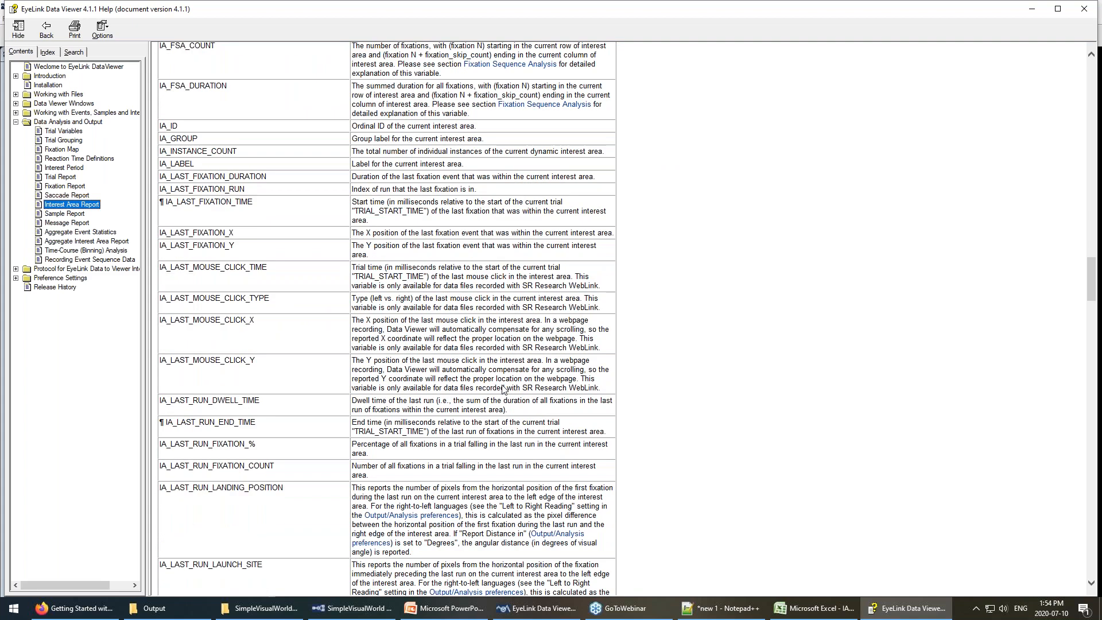
scroll(504, 389, up, 6)
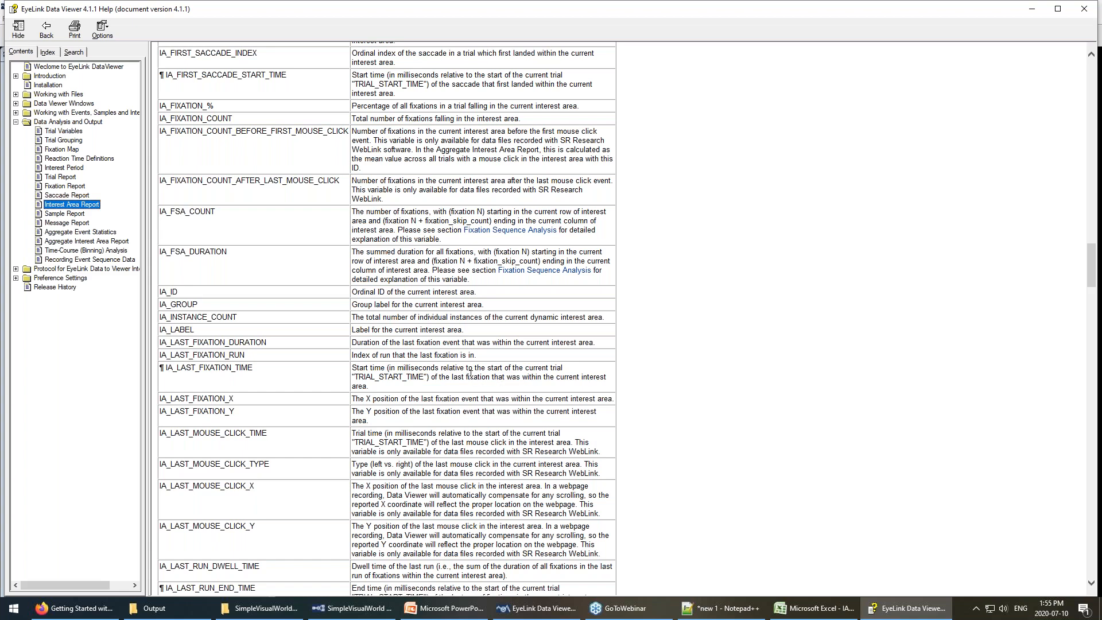
Highlight the IA_FSA_COUNT definition and compare it against the Excel report.
drag(160, 211, 463, 240)
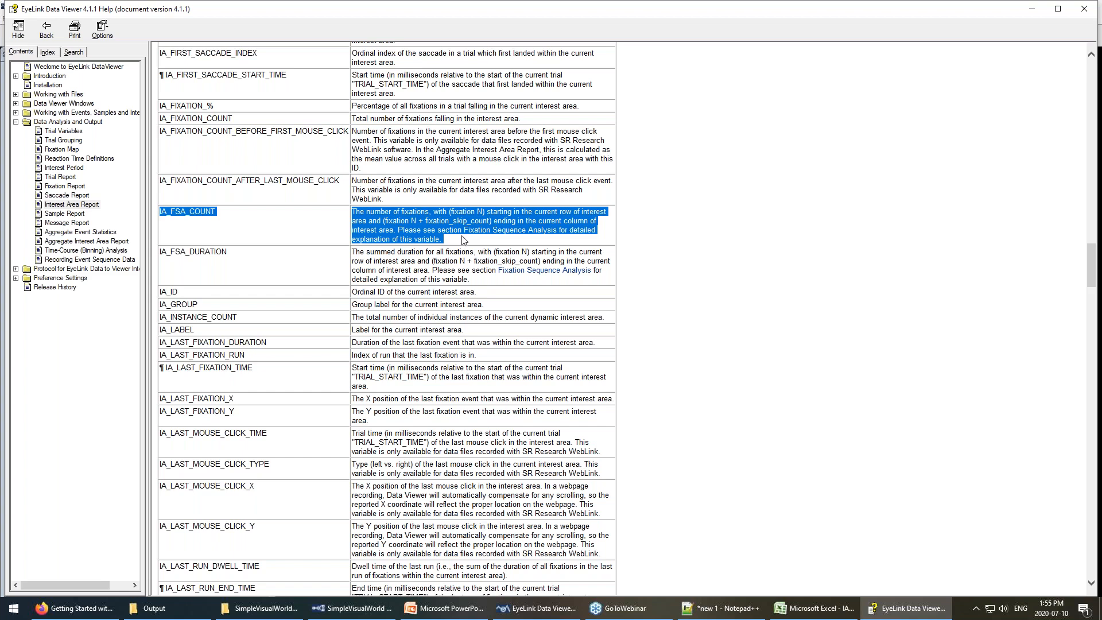
click(814, 608)
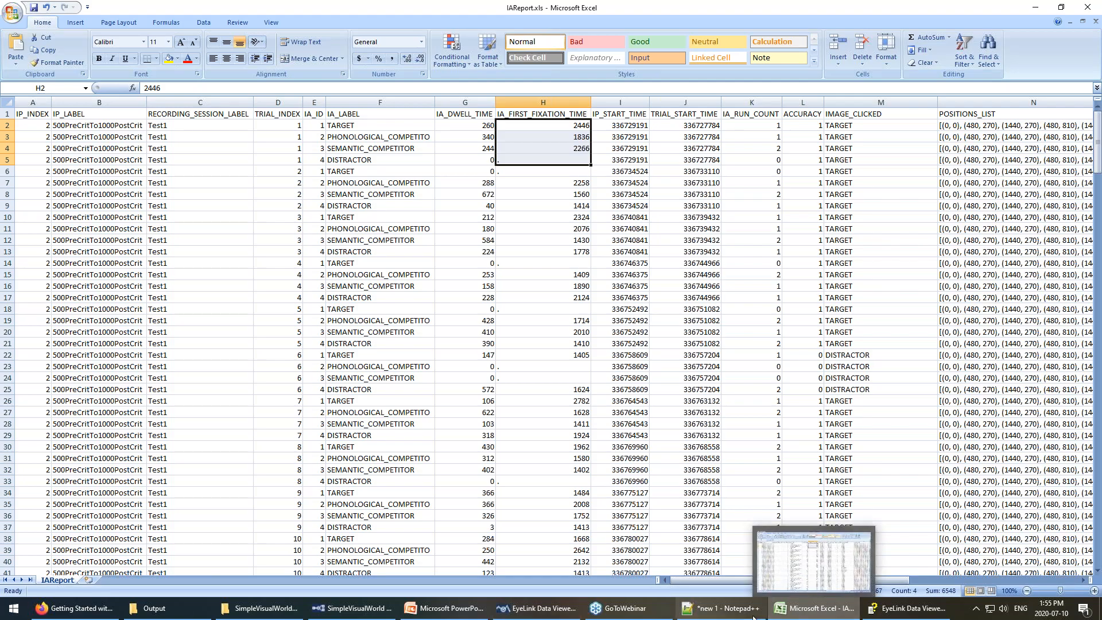
click(910, 608)
click(433, 239)
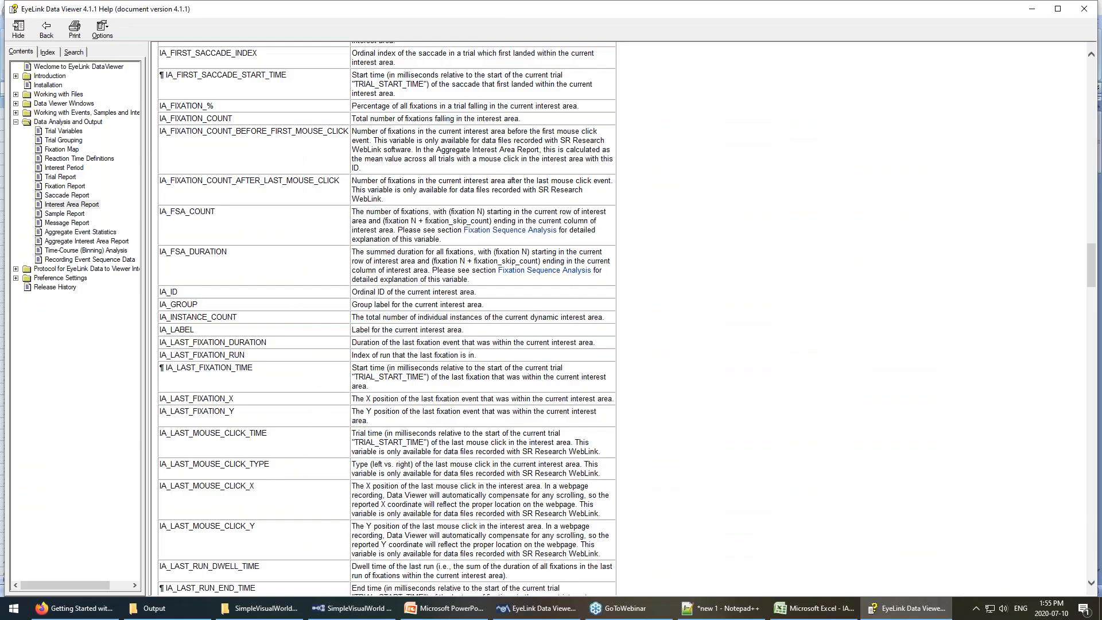
Highlight wording in the IA_FSA_COUNT description, then return to Data Viewer's trial 8.
drag(557, 212, 586, 221)
scroll(352, 290, up, 10)
scroll(368, 346, down, 10)
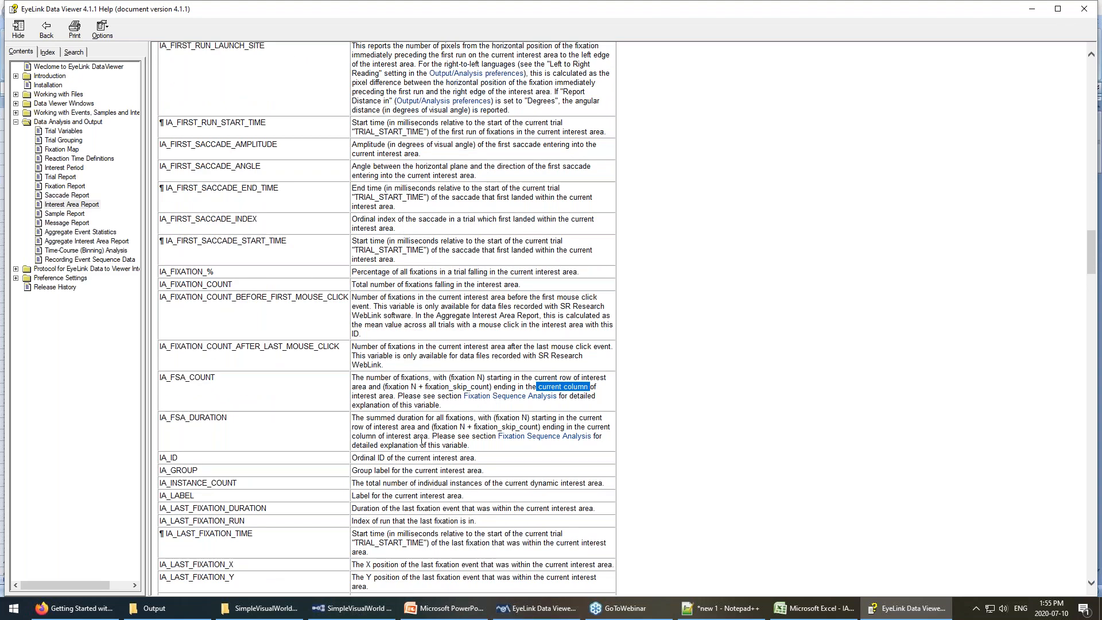
mouse_move(543, 617)
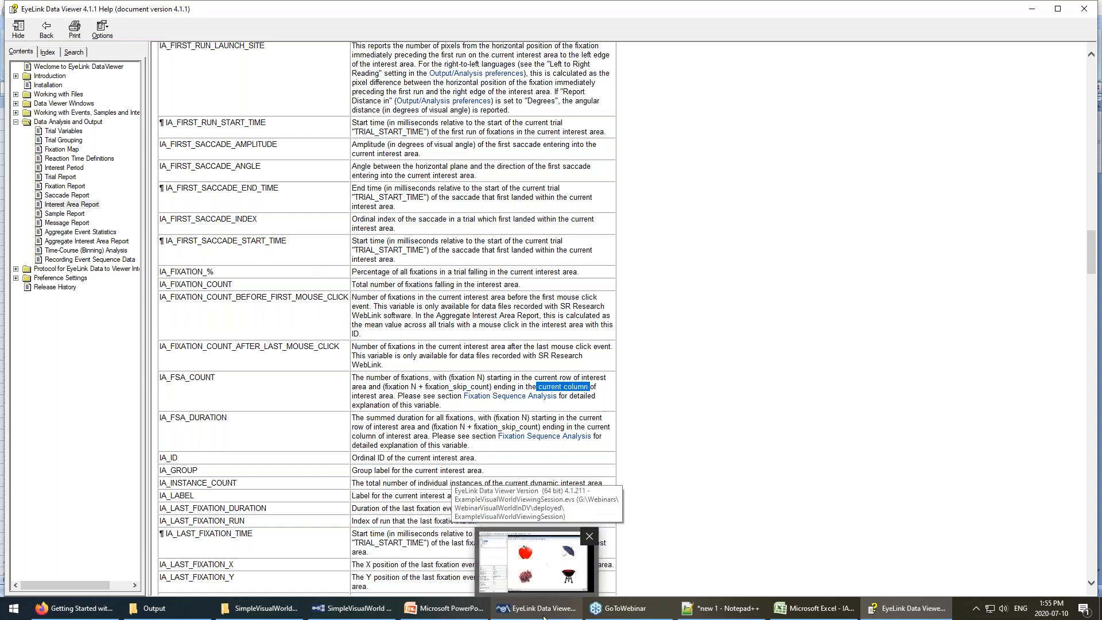
click(544, 615)
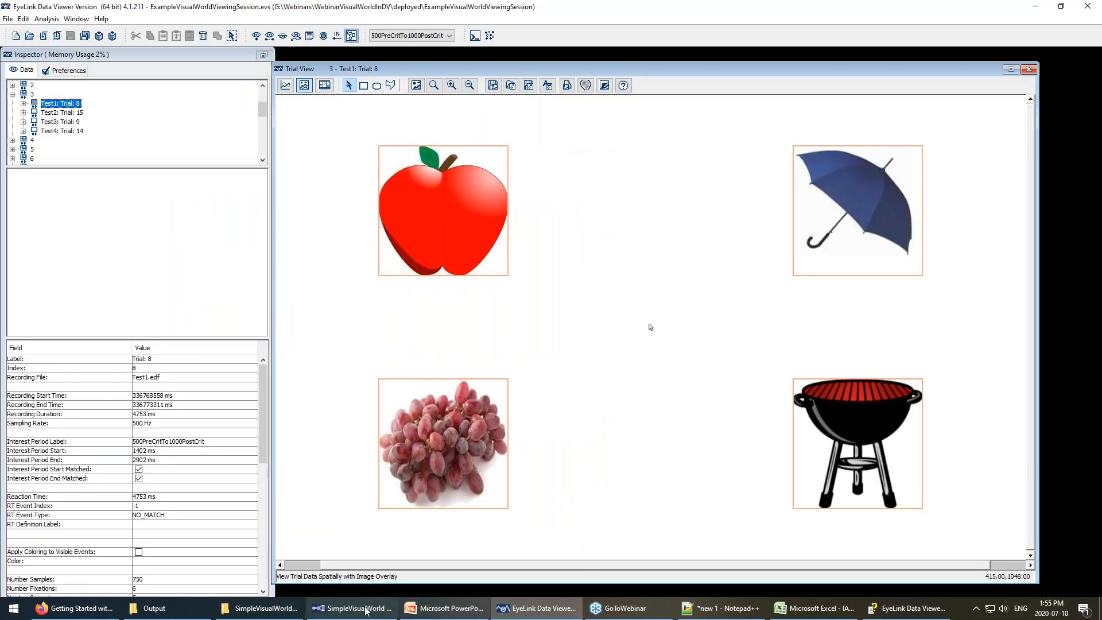
Glance at the SimpleVisualWorld session folder, then open Data Viewer's File menu.
click(261, 608)
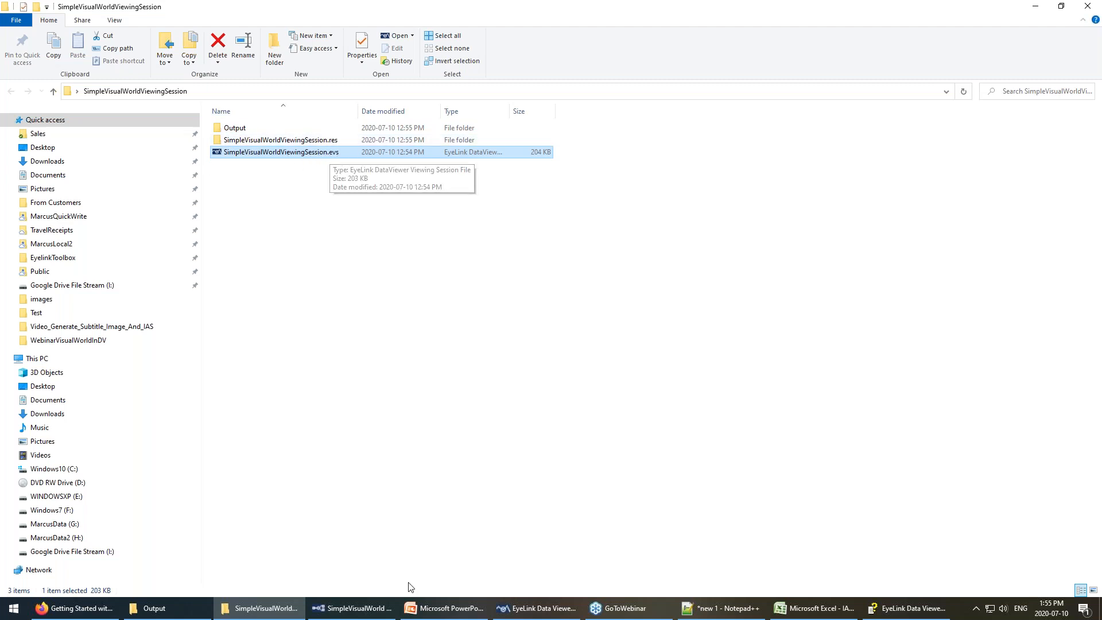
click(536, 608)
click(7, 18)
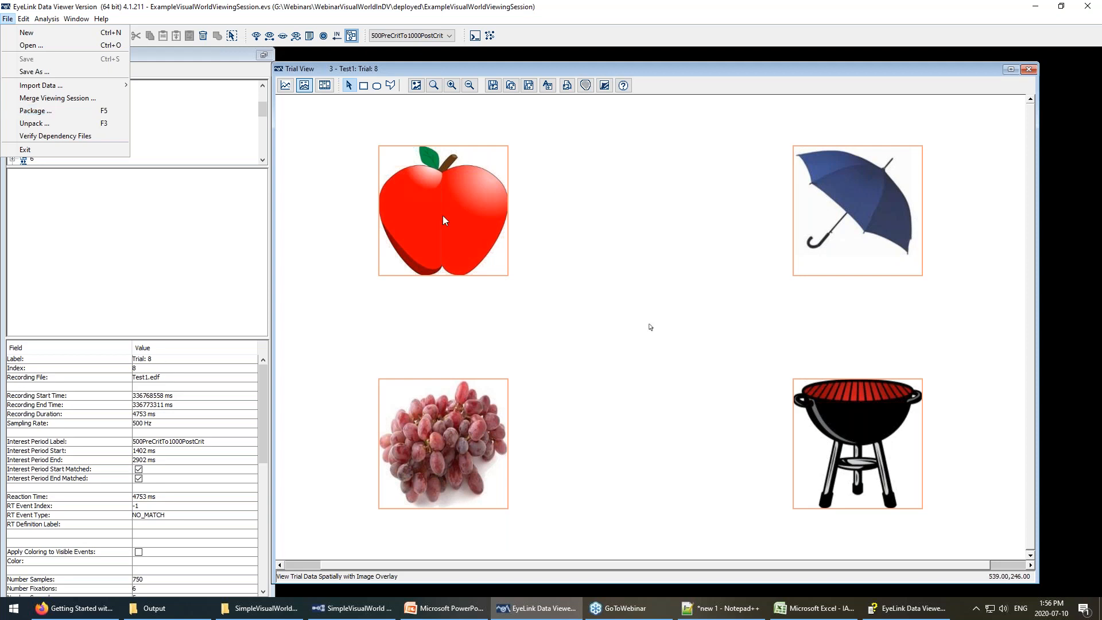
Close the File menu and show Output/Analysis preferences (2 decimal places, 30.0 ms interpolation).
click(565, 320)
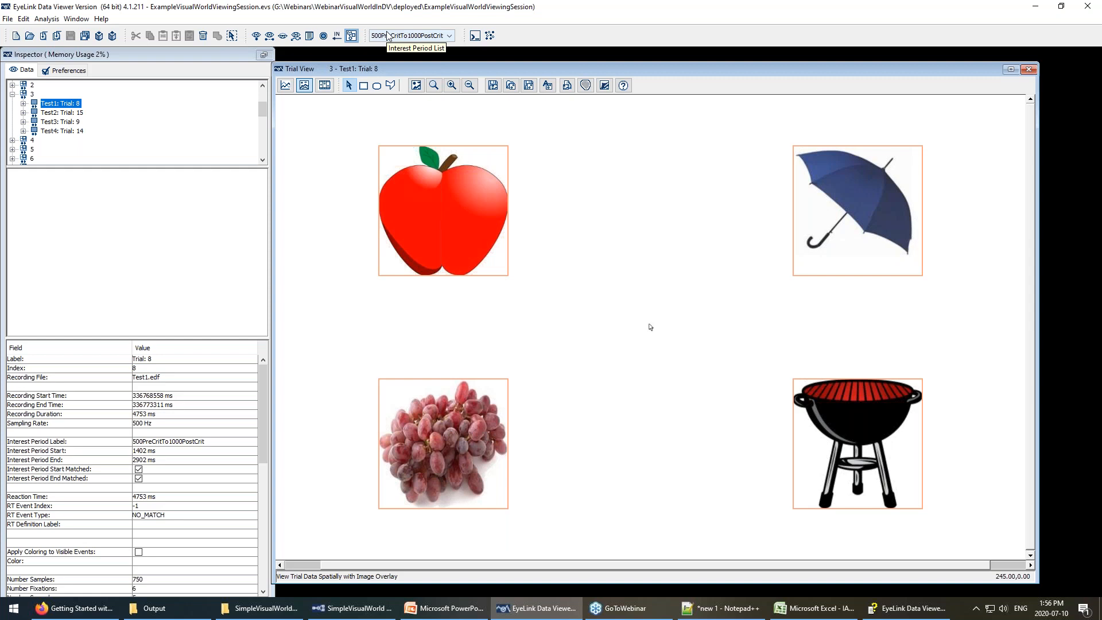
click(67, 70)
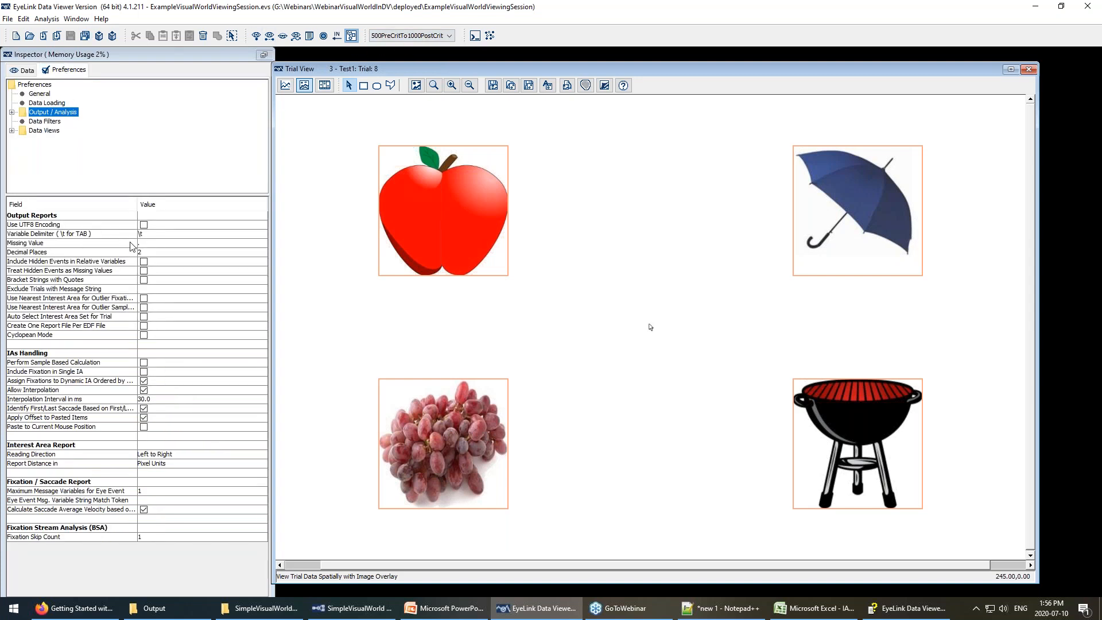
Show Data Filters preferences: Merge Nearby Fixations off, 0.0 saccade amplitude threshold.
click(44, 121)
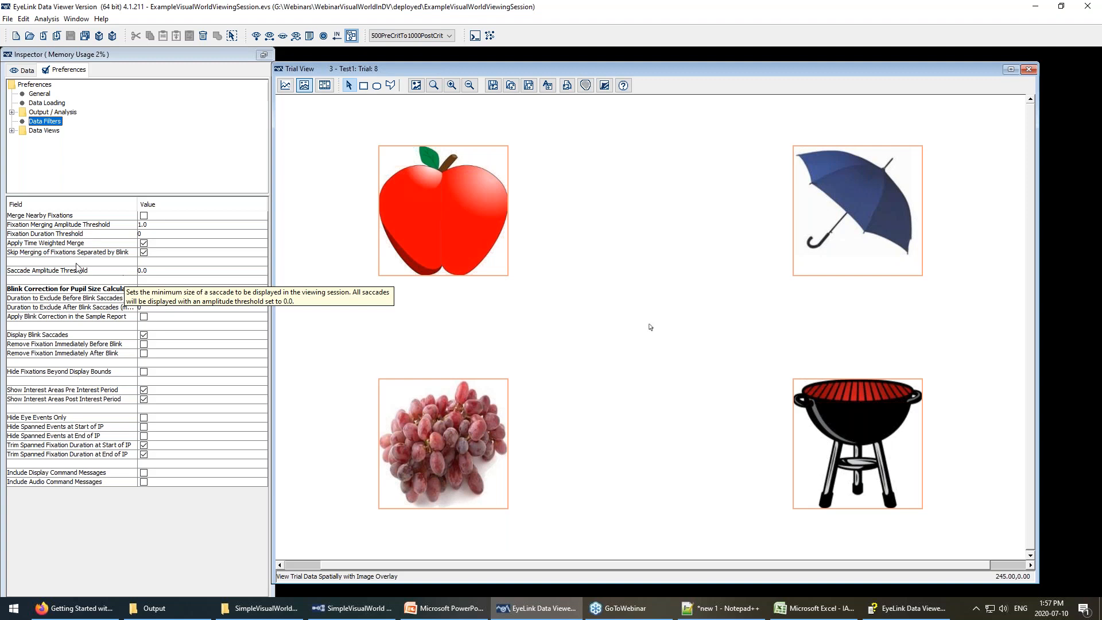
click(533, 609)
click(533, 610)
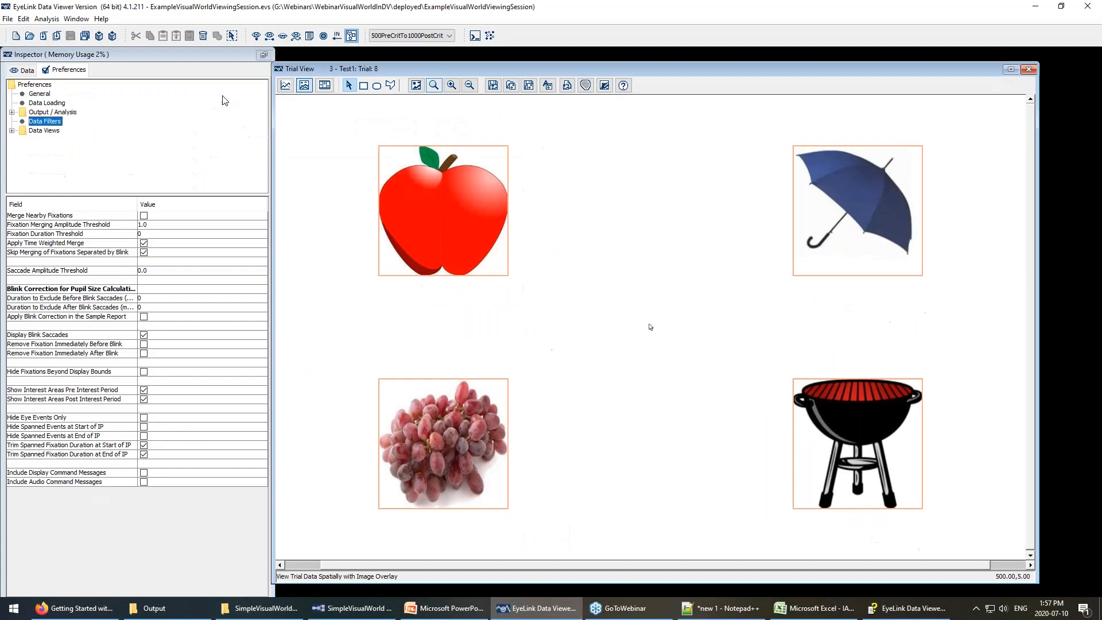
Open the Analysis > Reports > Time Course (Binning) Analysis setup, then view the PowerPoint slides.
click(47, 20)
mouse_move(62, 35)
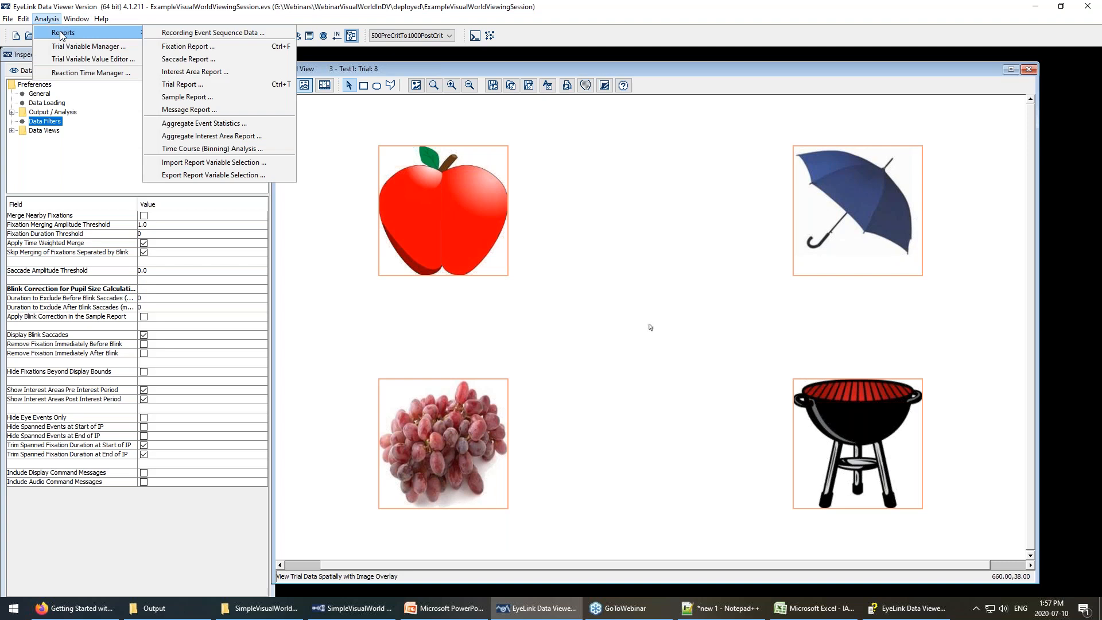
click(212, 150)
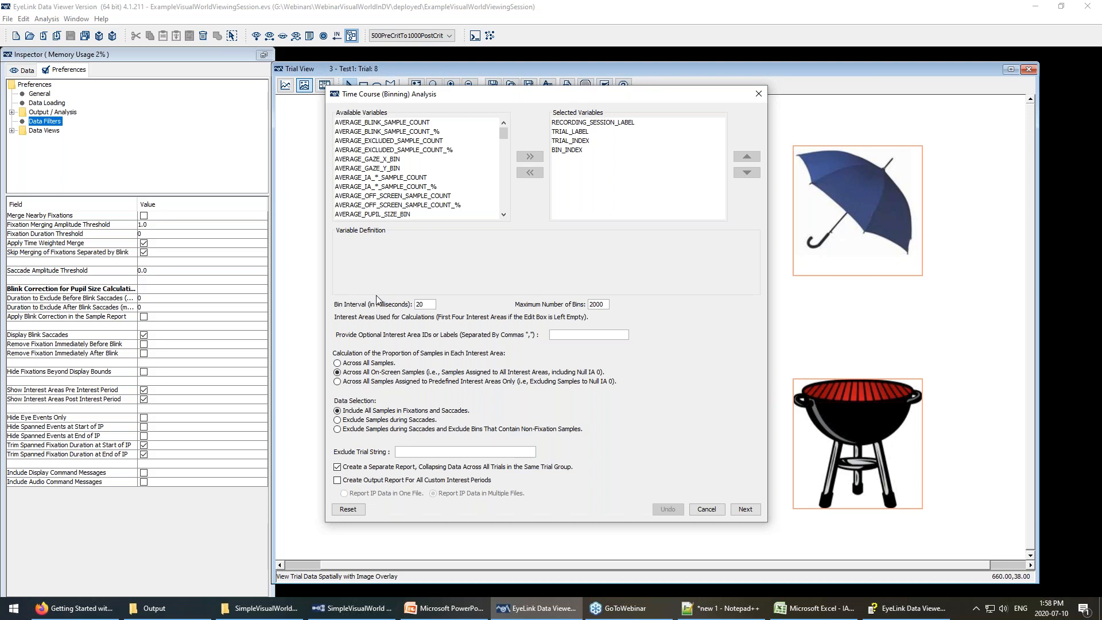
key(alt+Tab)
Compare slide 7's % Looks chart with the Time Course setup using 20 ms bins.
scroll(797, 366, up, 3)
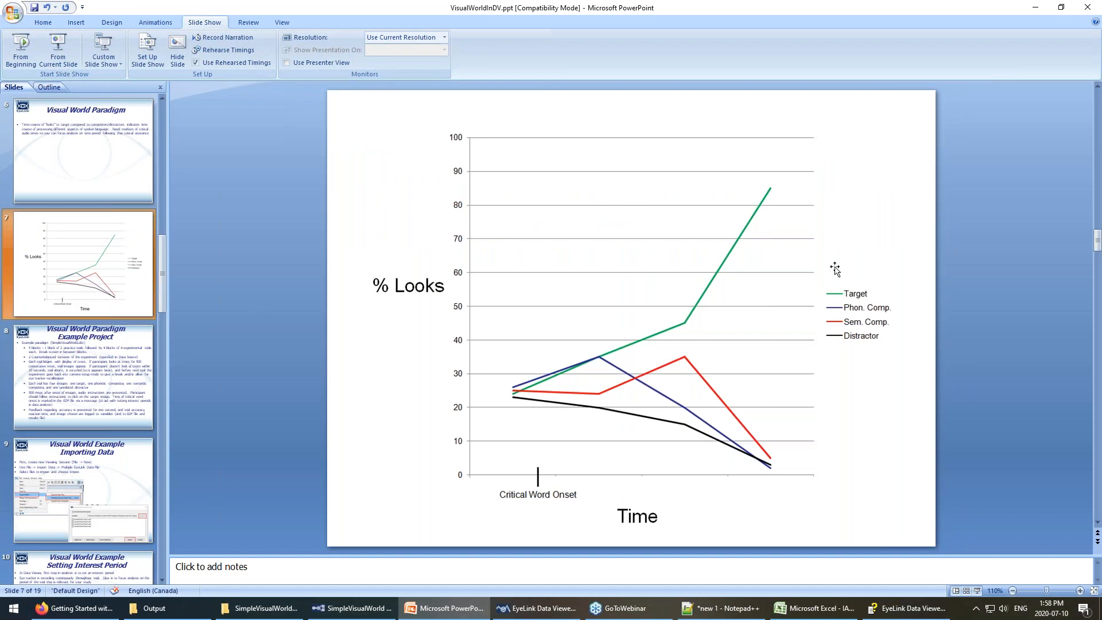
click(563, 614)
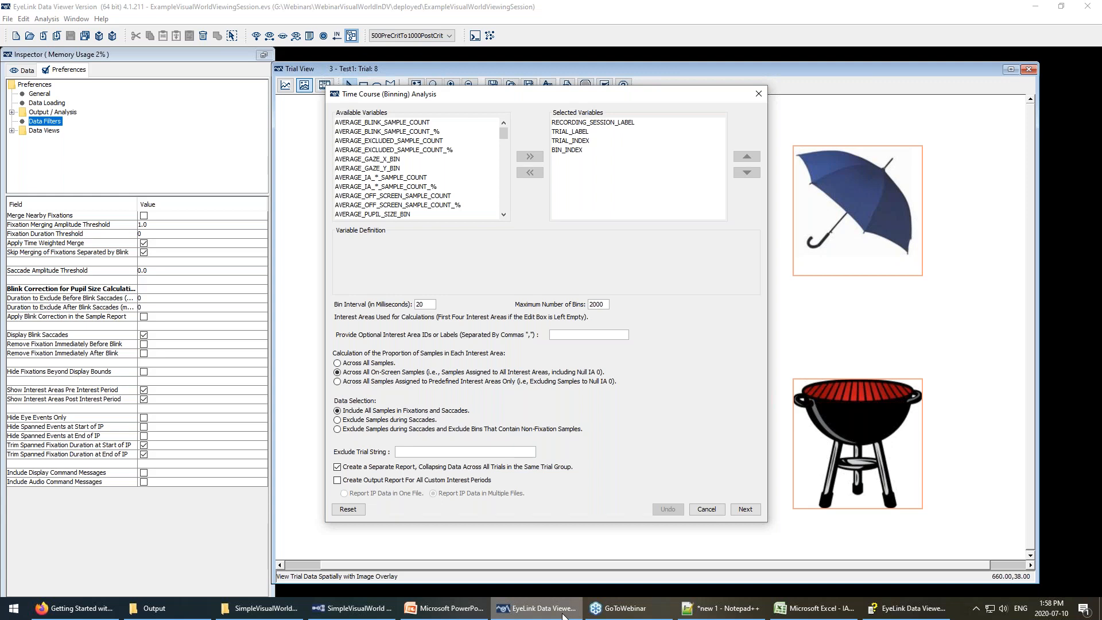
click(448, 608)
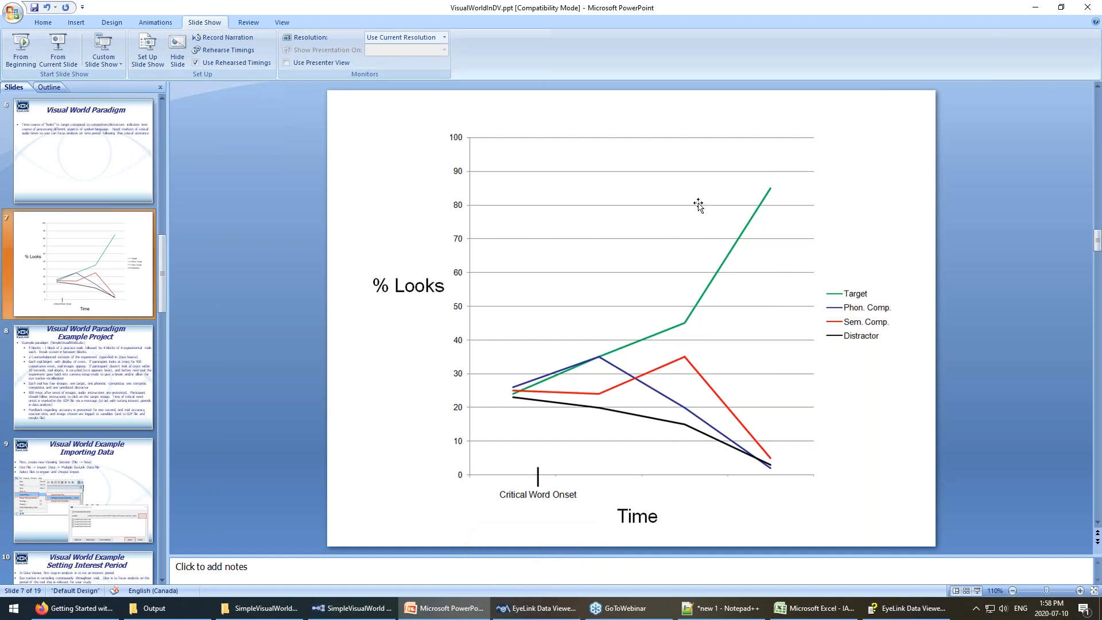
key(alt+Tab)
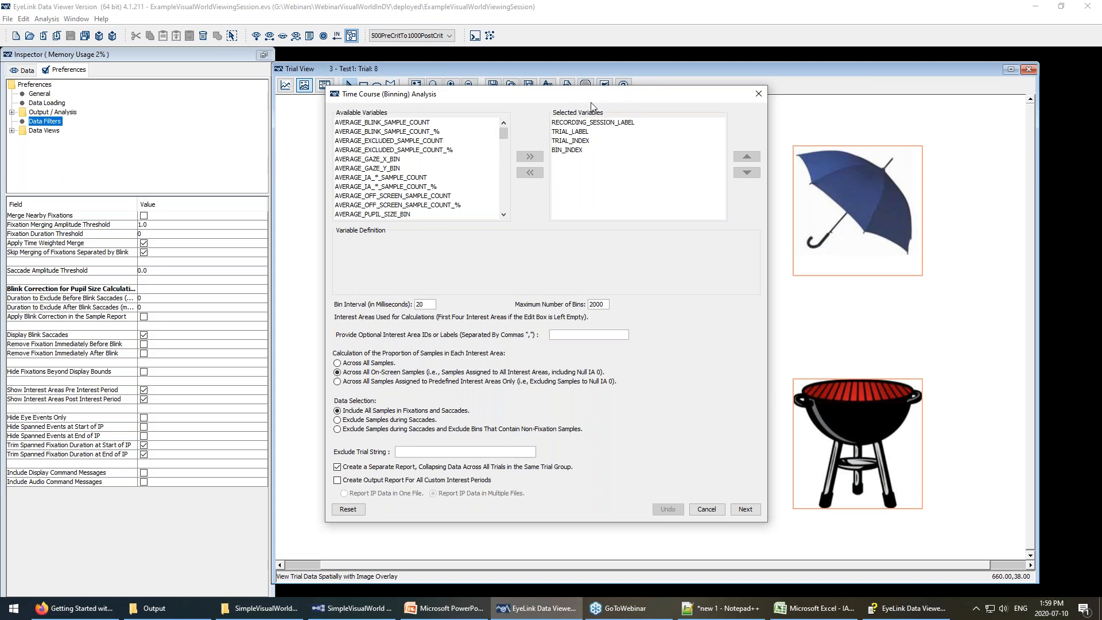
Read the definitions of RECORDING_SESSION_LABEL, TRIAL_LABEL, TRIAL_INDEX and BIN_INDEX.
click(585, 123)
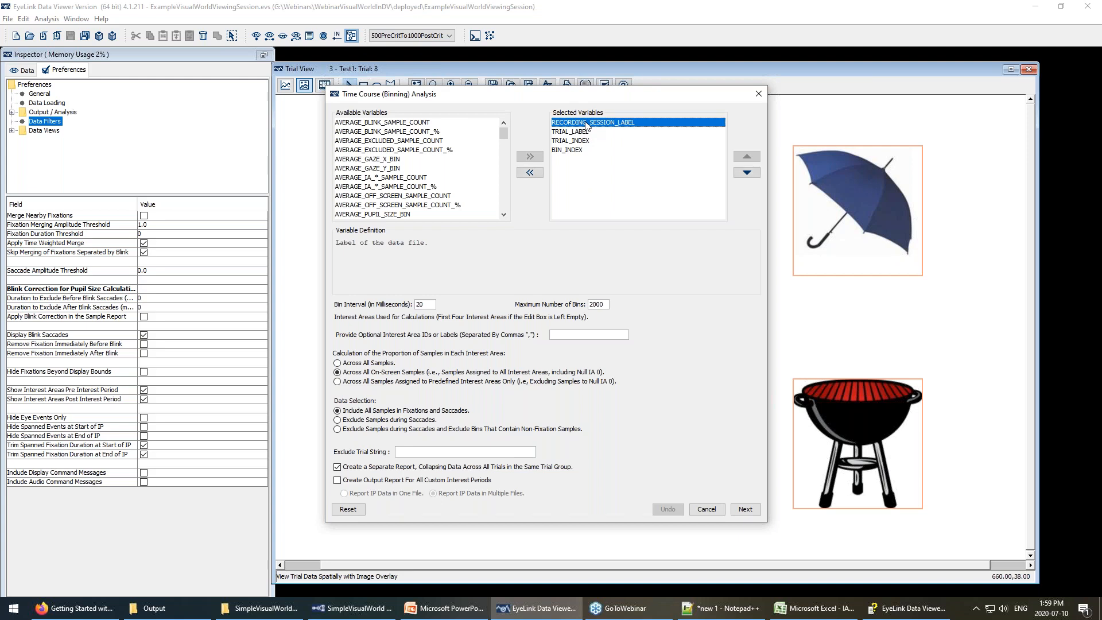
click(584, 132)
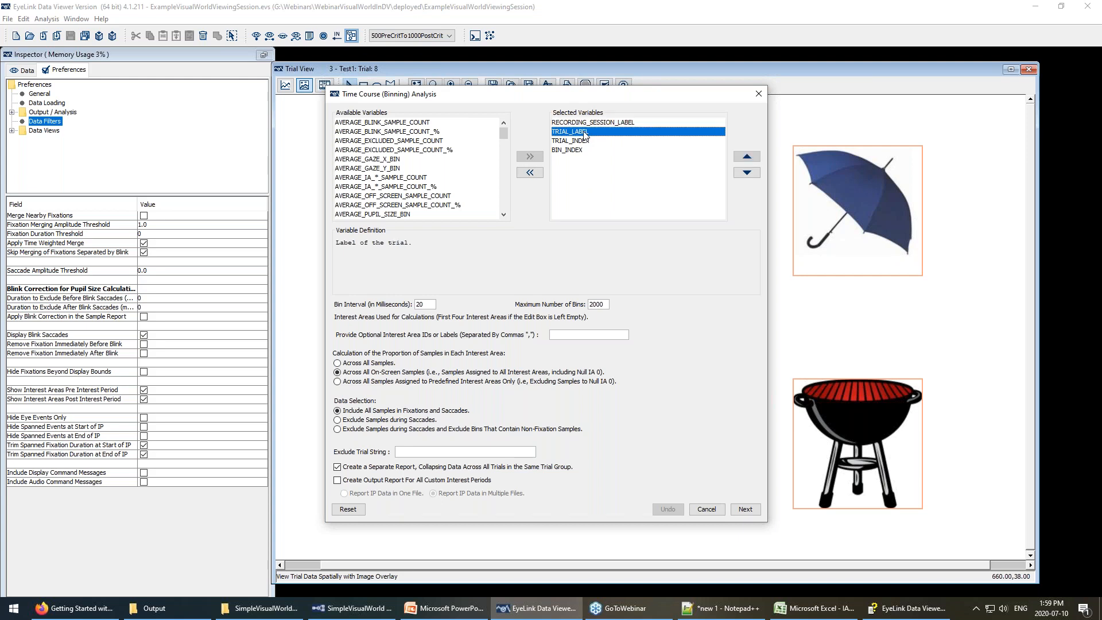
click(580, 141)
click(578, 152)
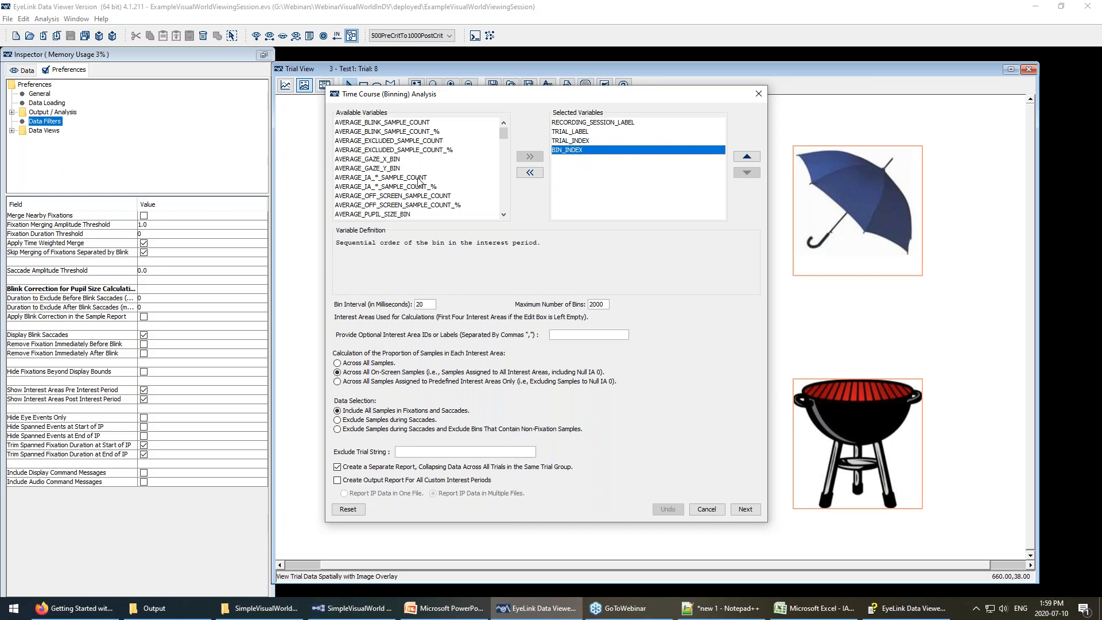
scroll(419, 182, down, 5)
scroll(419, 182, up, 5)
Add AVERAGE_IA_*_SAMPLE_COUNT and AVERAGE_IA_*_SAMPLE_COUNT_% to the selected variables.
click(377, 178)
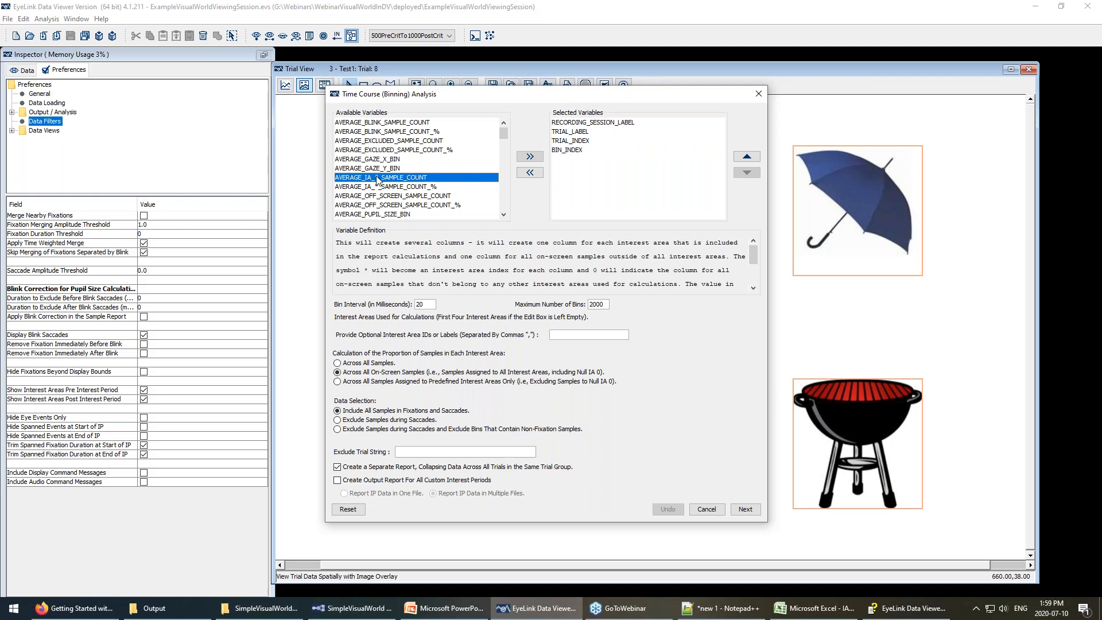
shift+click(387, 187)
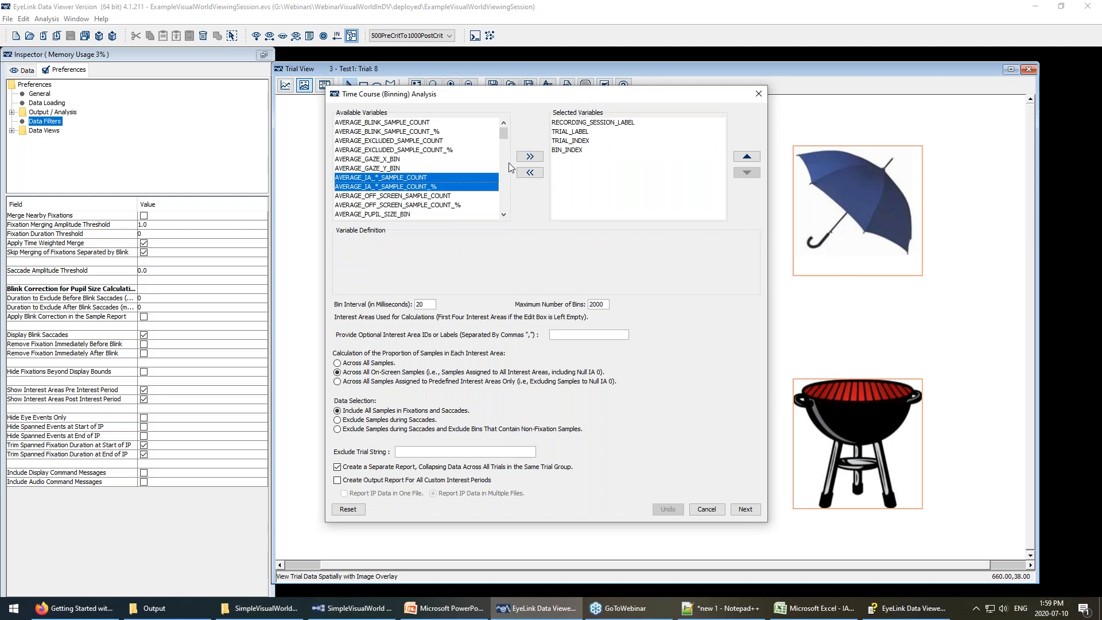
click(539, 158)
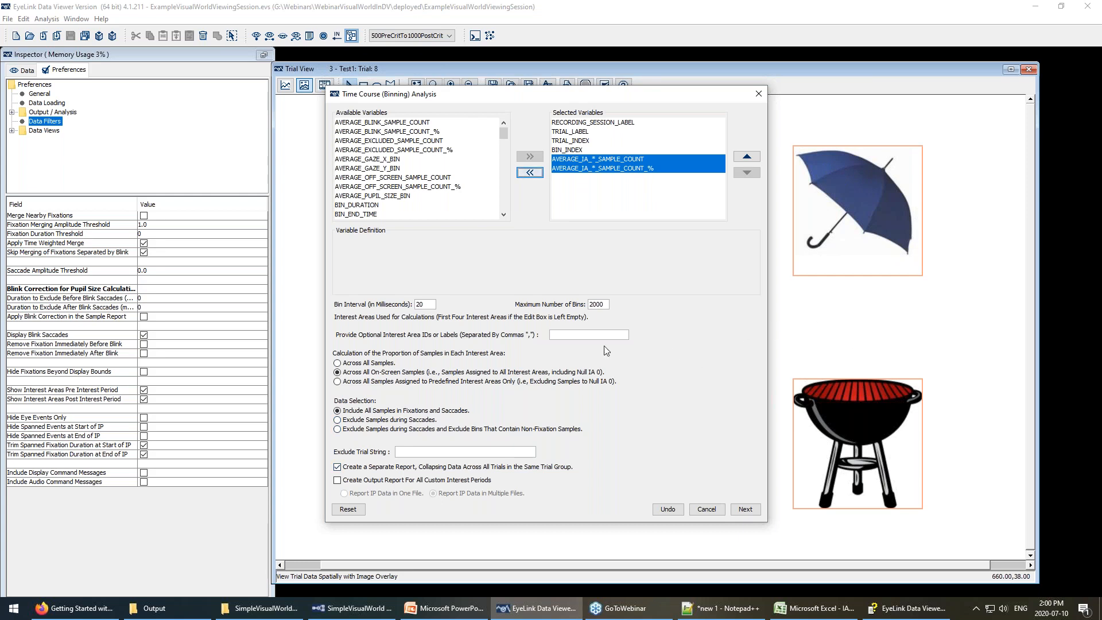
Enter interest area IDs 1,2,3,4,5,6,7,8, then clear the field again.
click(585, 335)
text(1,2,3,4,5,6,7,8)
key(BackSpace)
key(BackSpace)
key(BackSpace)
key(BackSpace)
key(BackSpace)
key(BackSpace)
key(BackSpace)
key(BackSpace)
key(BackSpace)
key(BackSpace)
key(BackSpace)
key(BackSpace)
key(BackSpace)
key(BackSpace)
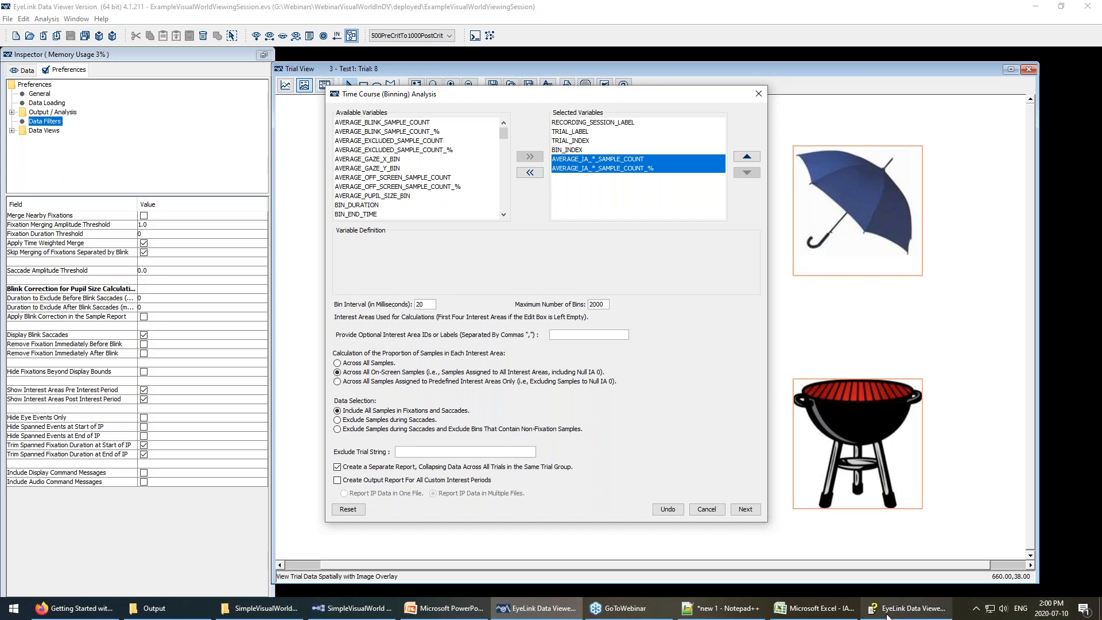
Read the Time-Course help on interest areas used for calculations, then return to Data Viewer.
click(909, 608)
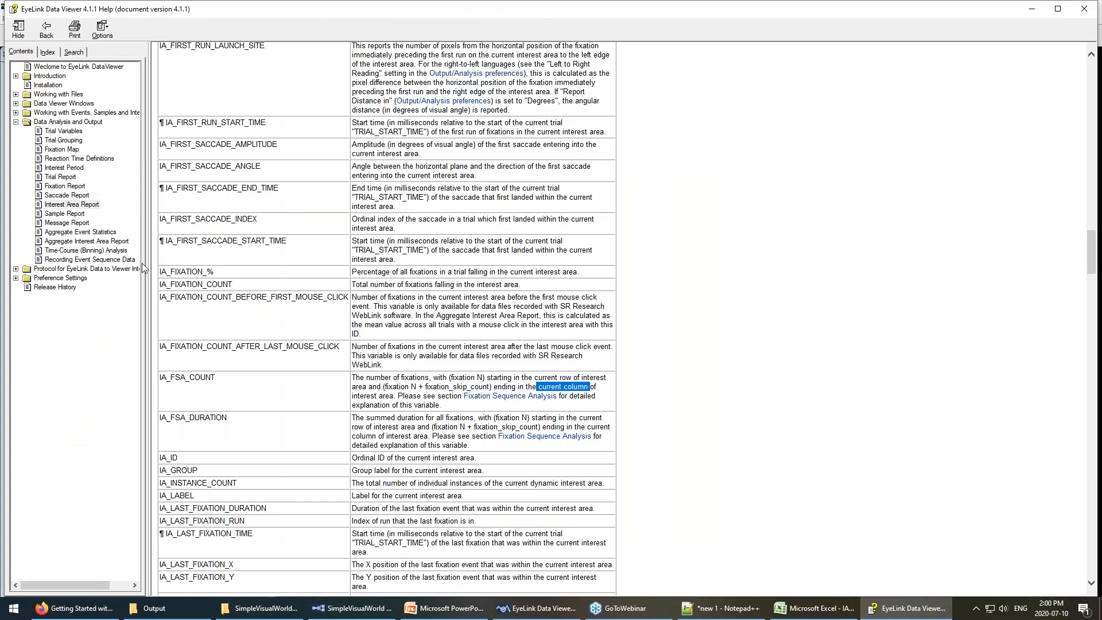
click(78, 250)
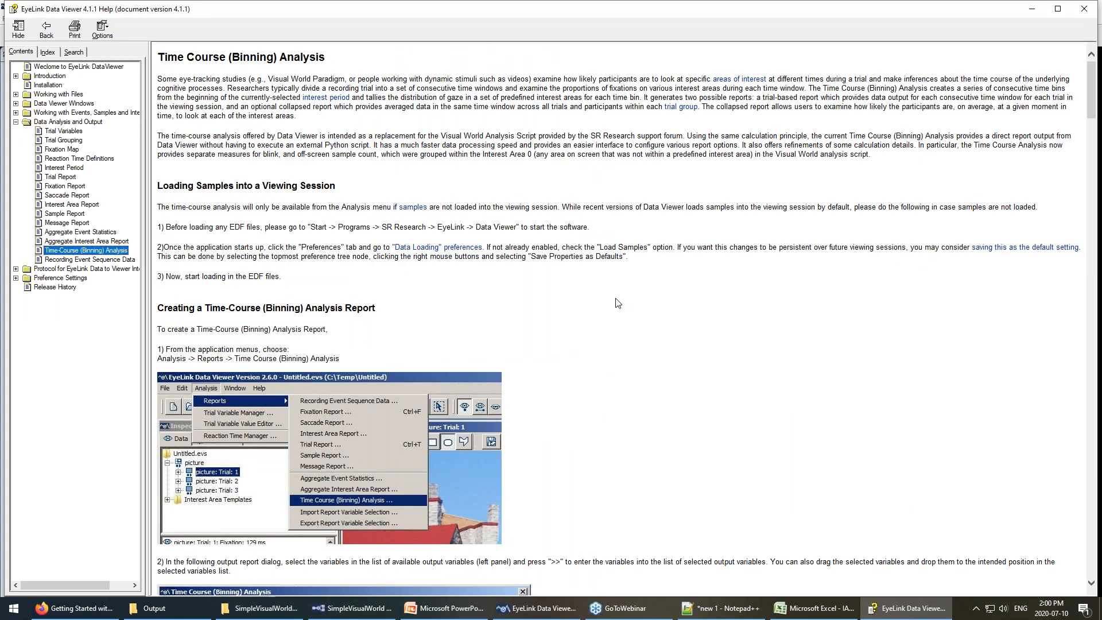
scroll(599, 310, down, 15)
scroll(594, 316, down, 20)
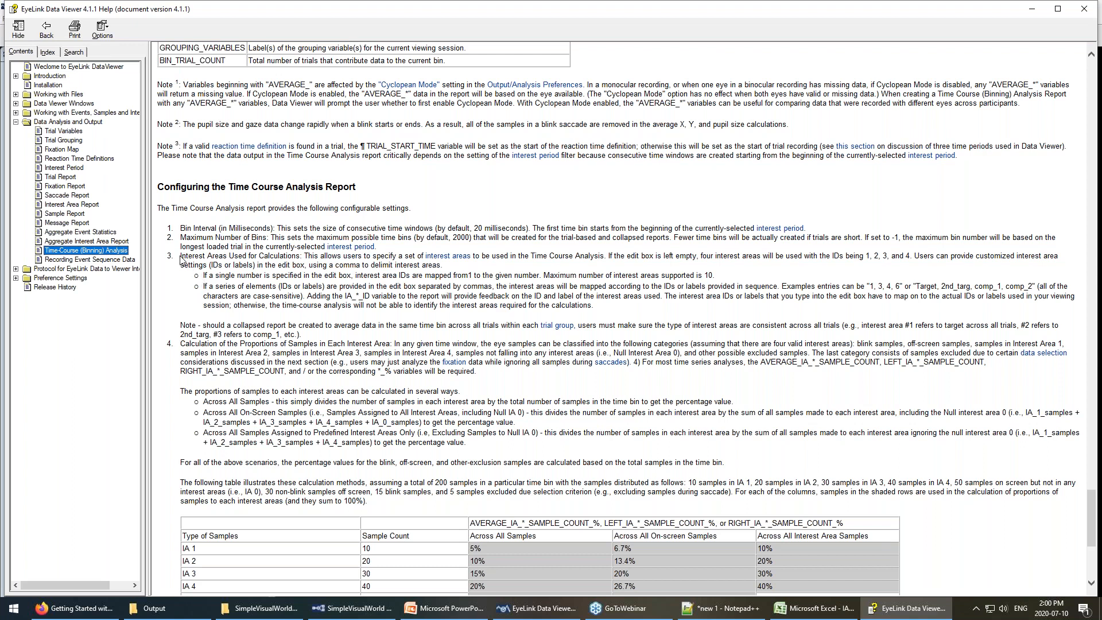
drag(183, 256, 597, 305)
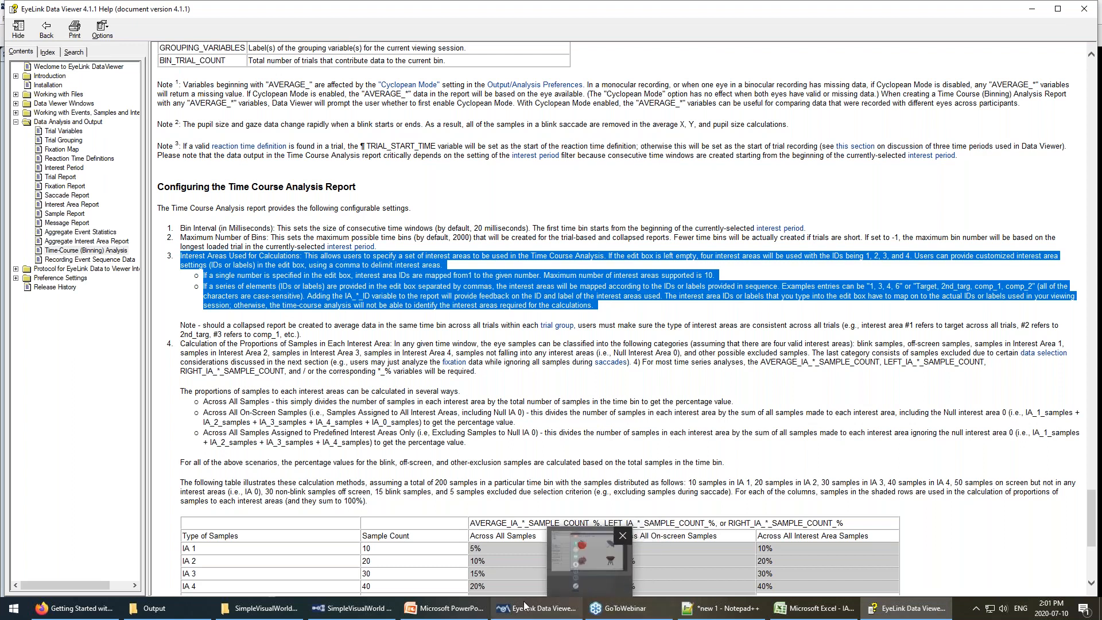
mouse_move(512, 613)
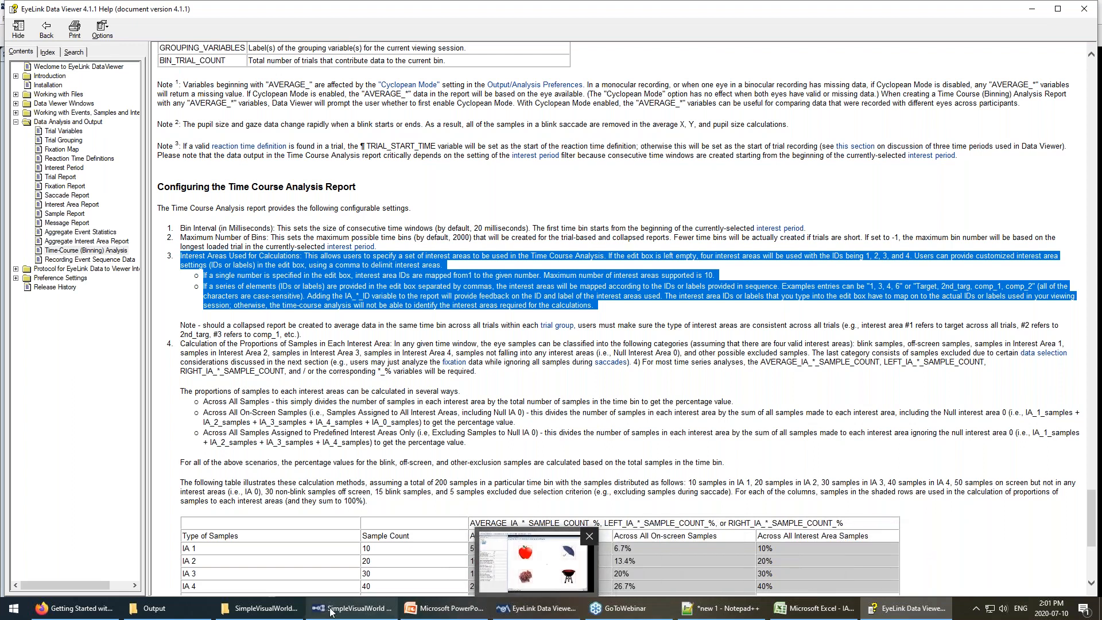
click(525, 611)
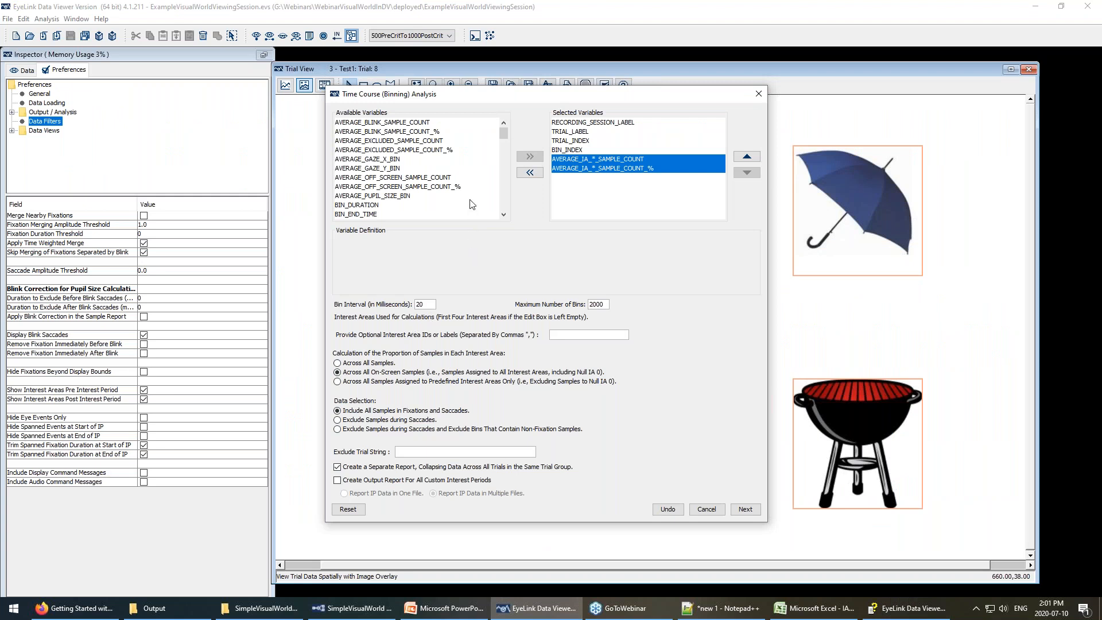
Select AVERAGE_IA_*_SAMPLE_COUNT alone to show its definition.
click(592, 159)
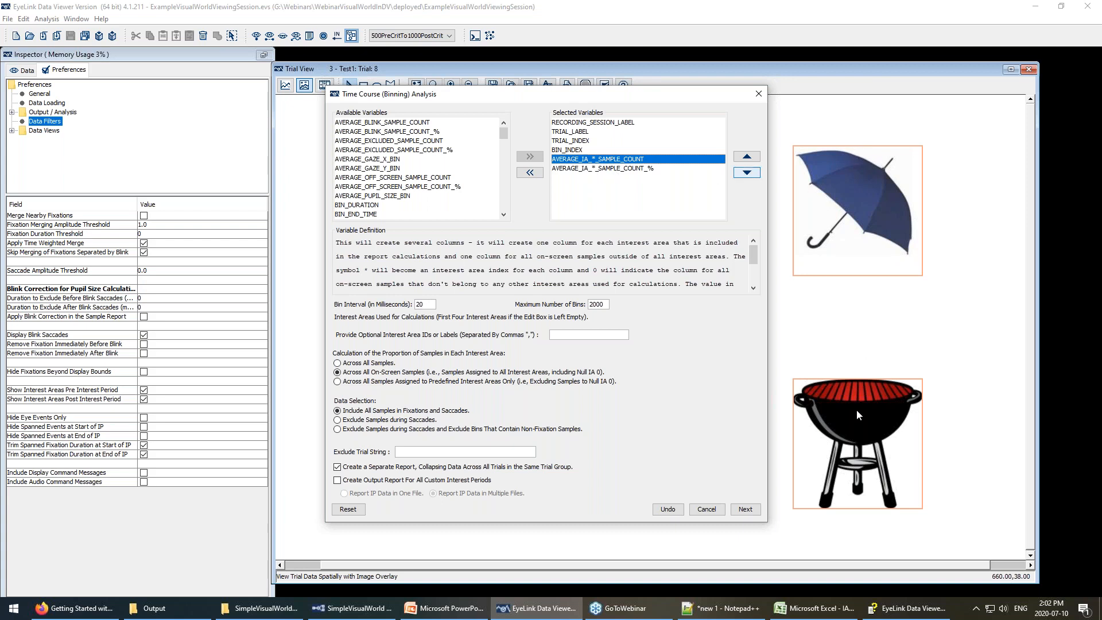
Review the AVERAGE_IA_*_SAMPLE_COUNT_% and AVERAGE_IA_*_SAMPLE_COUNT definitions, then cancel the Time Course setup.
click(609, 169)
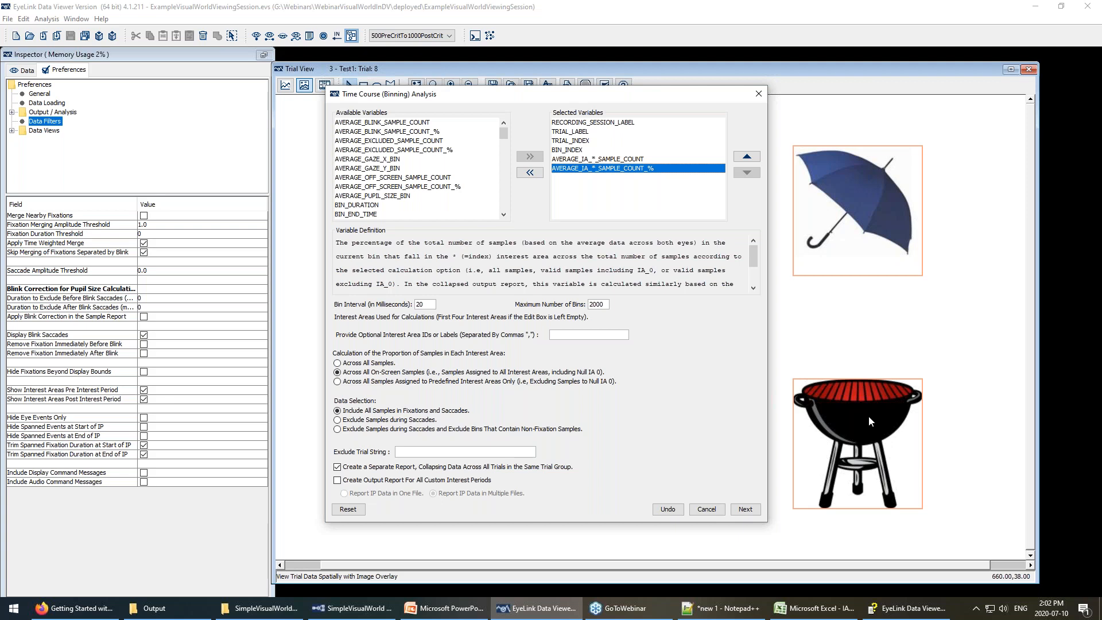
click(583, 160)
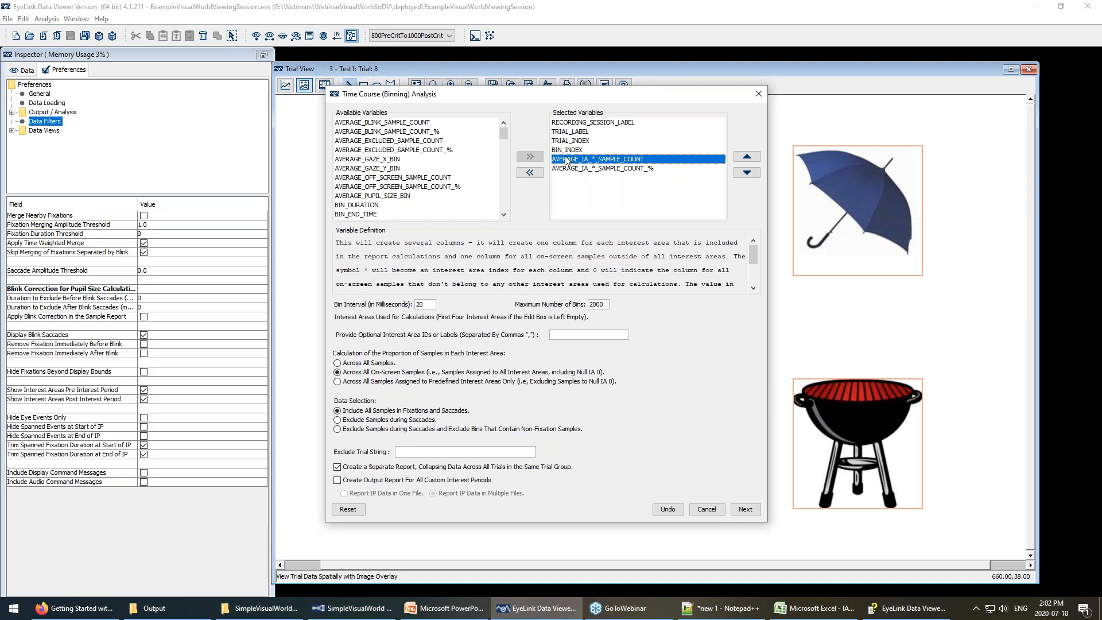
scroll(399, 173, down, 10)
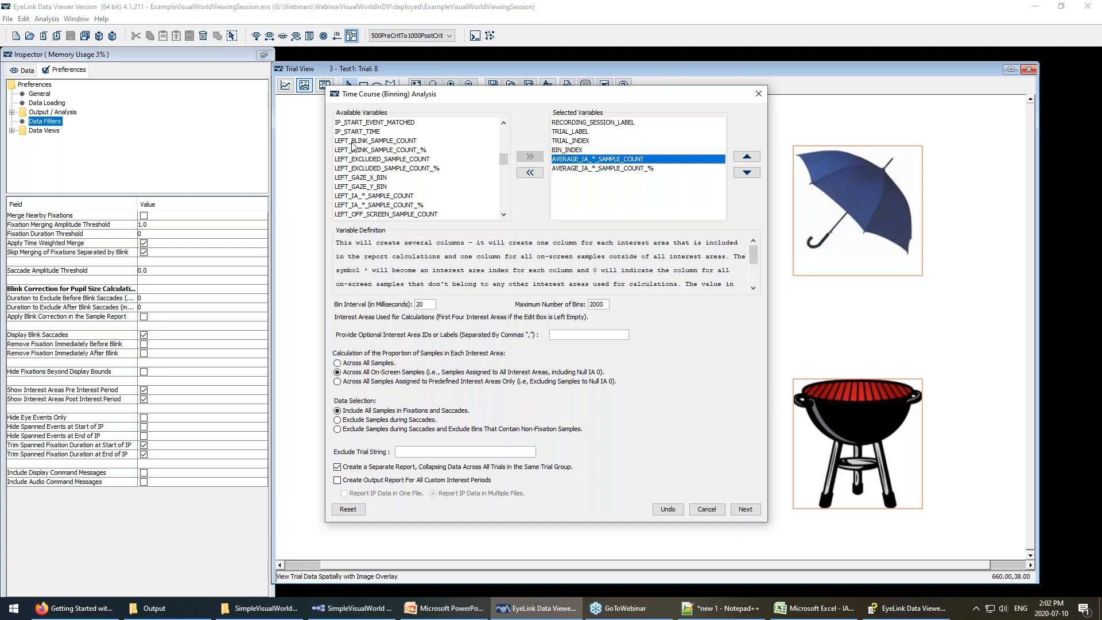
scroll(362, 161, down, 4)
scroll(370, 164, up, 3)
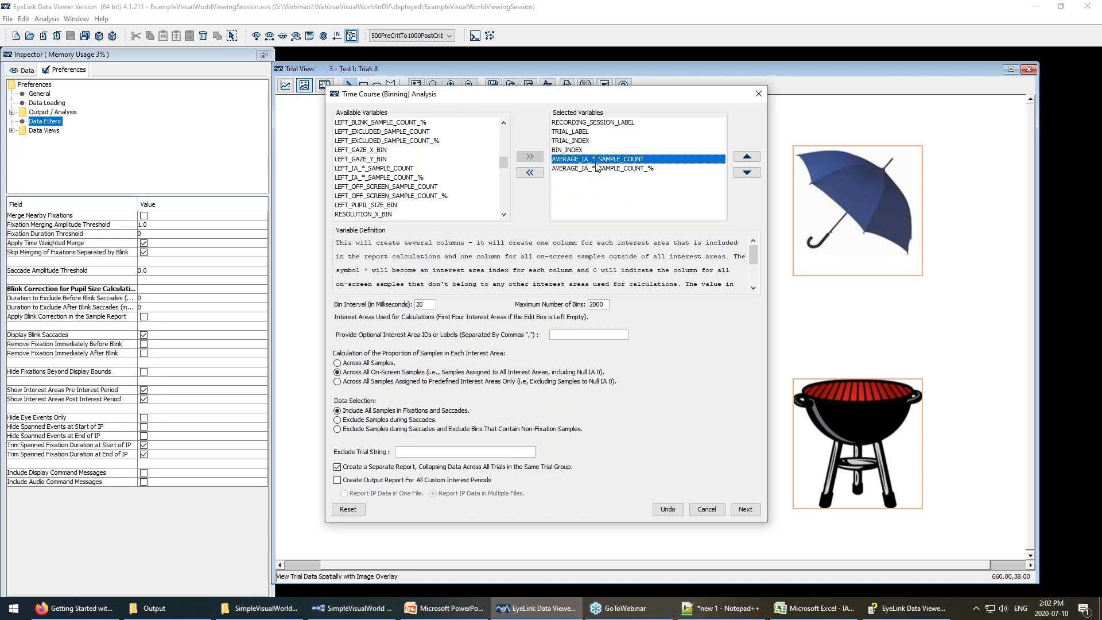
click(719, 508)
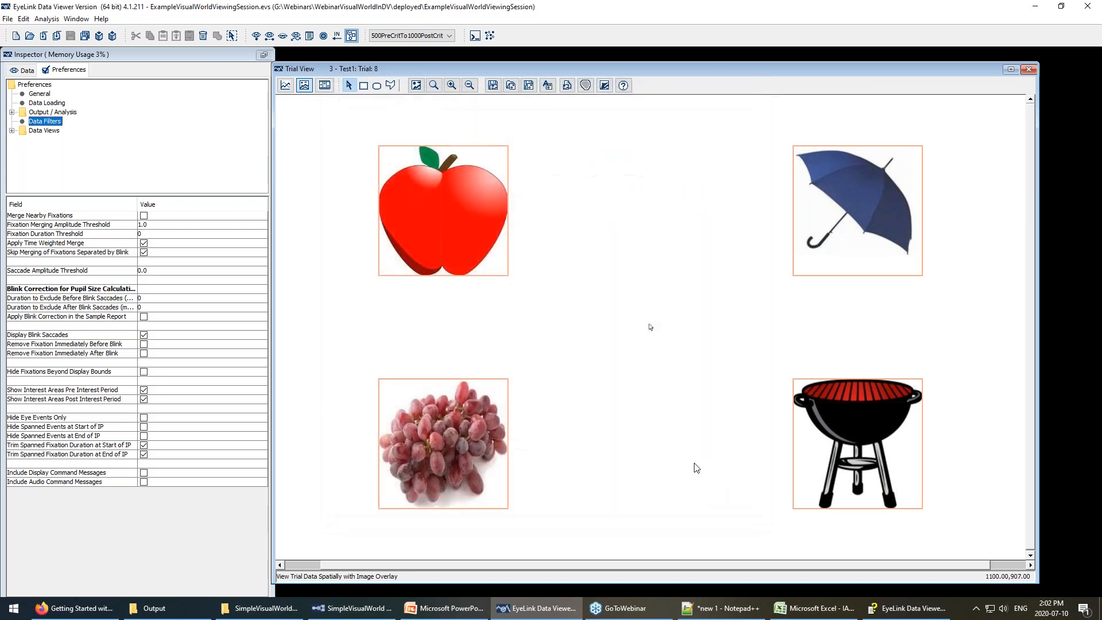
Turn on Cyclopean Mode in the Output / Analysis preferences.
click(47, 114)
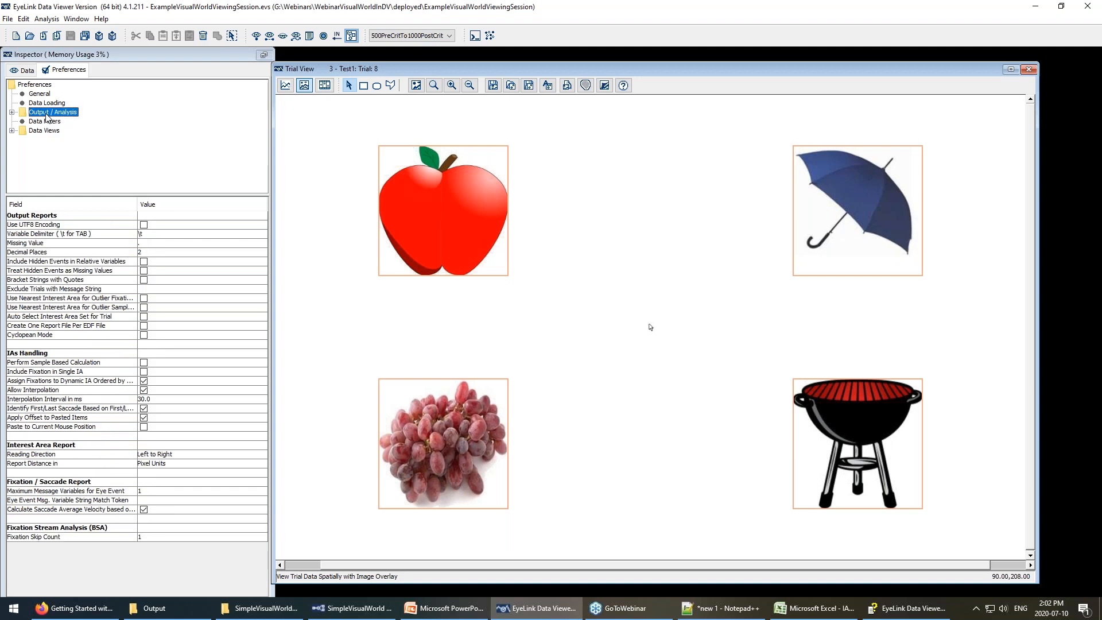
click(142, 337)
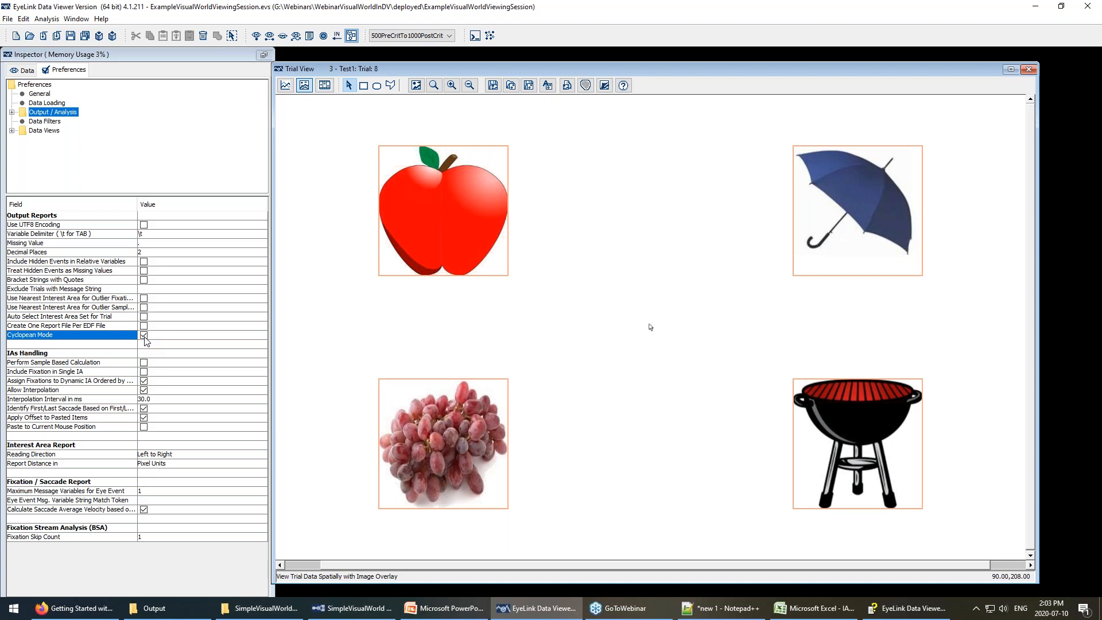
click(522, 615)
click(522, 613)
Reopen the Time Course (Binning) Analysis report setup from the Analysis menu.
click(47, 19)
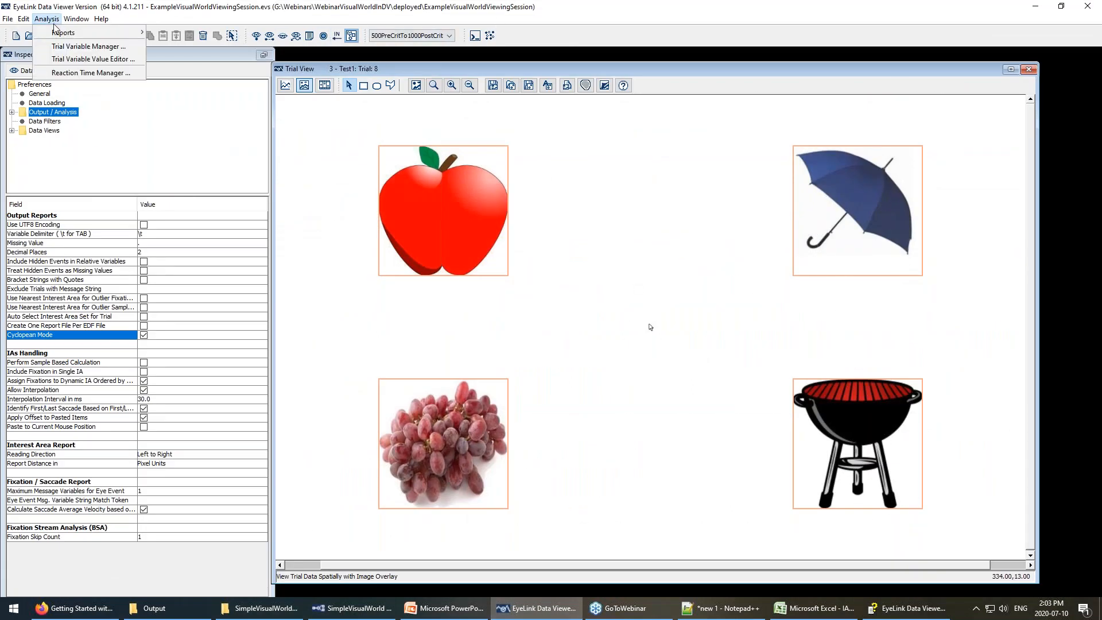
mouse_move(132, 32)
click(208, 148)
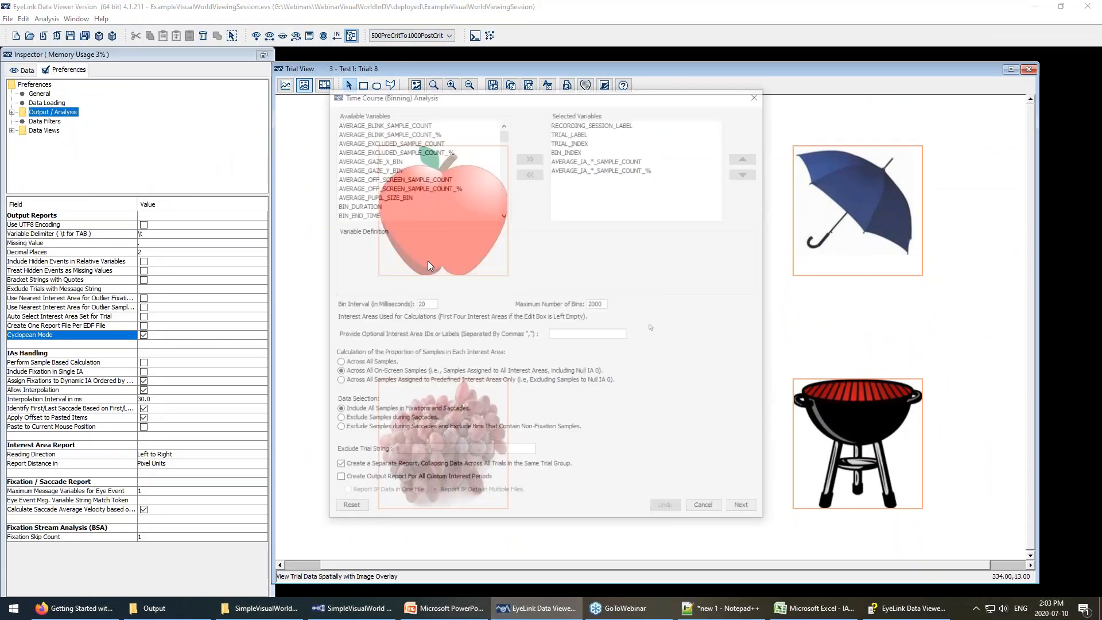
Add AVERAGE_PUPIL_SIZE_BIN to the selected report variables.
scroll(385, 187, down, 8)
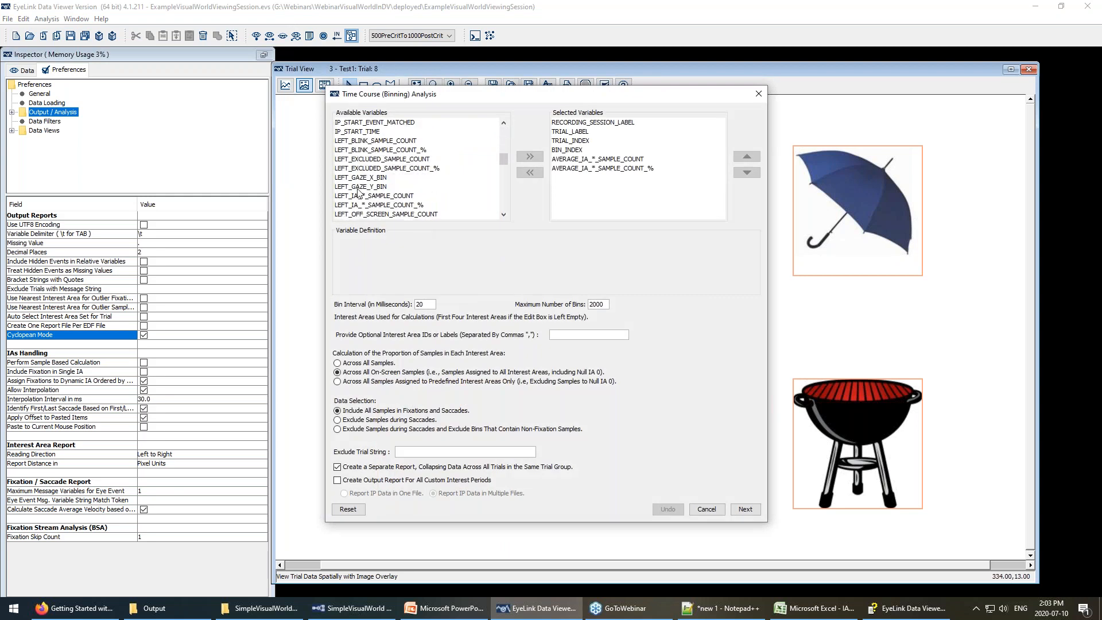
scroll(394, 184, down, 8)
scroll(394, 183, up, 2)
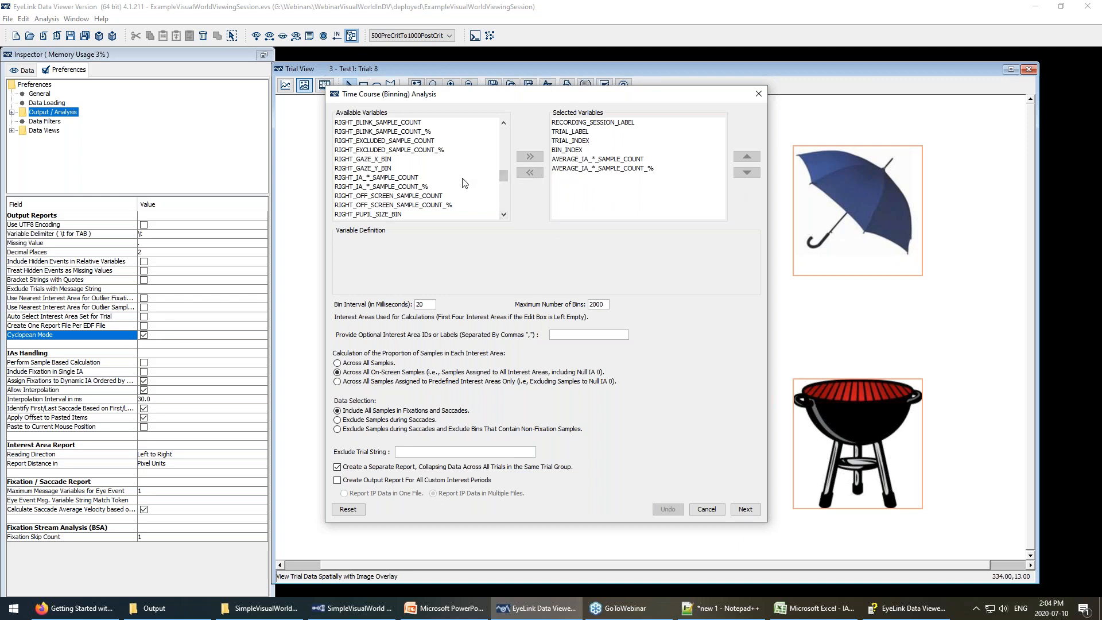
scroll(470, 184, up, 3)
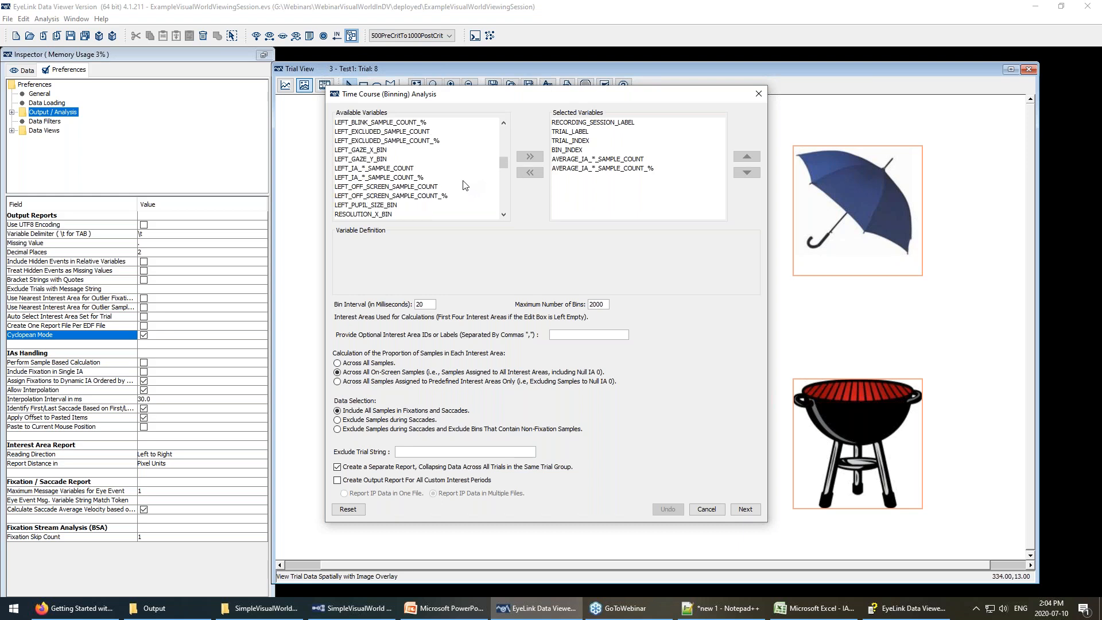
scroll(406, 184, up, 3)
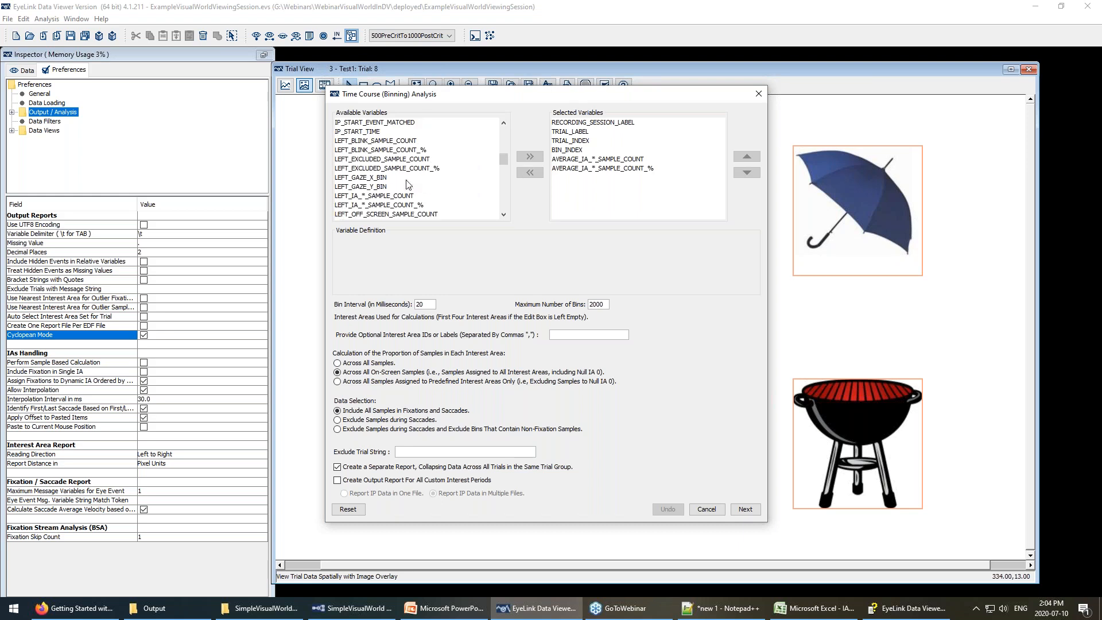
scroll(406, 184, up, 4)
click(402, 168)
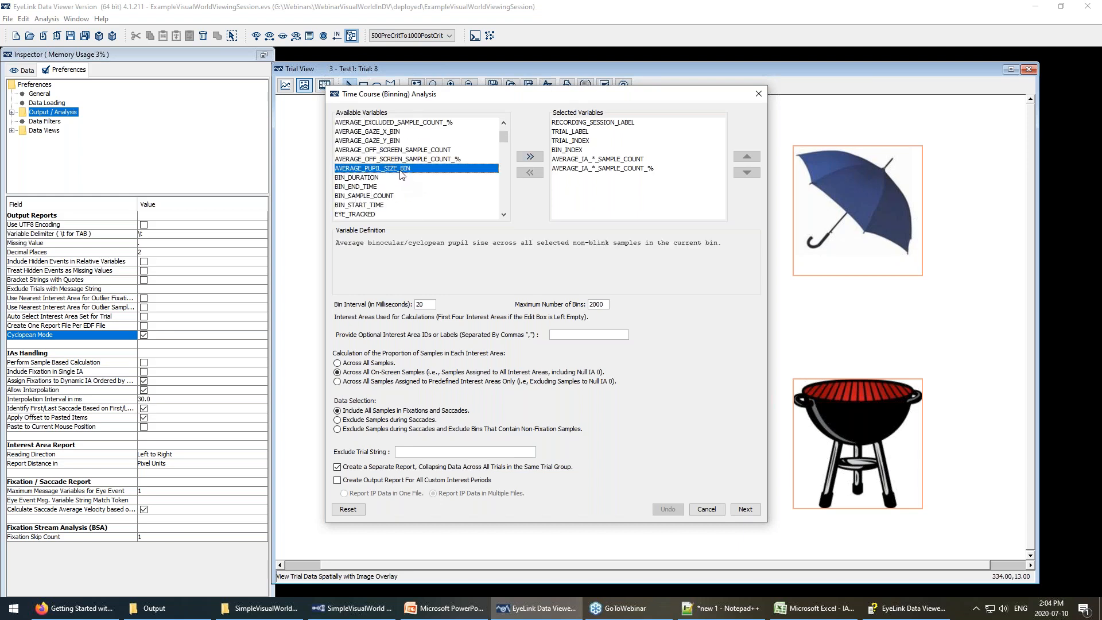
click(529, 156)
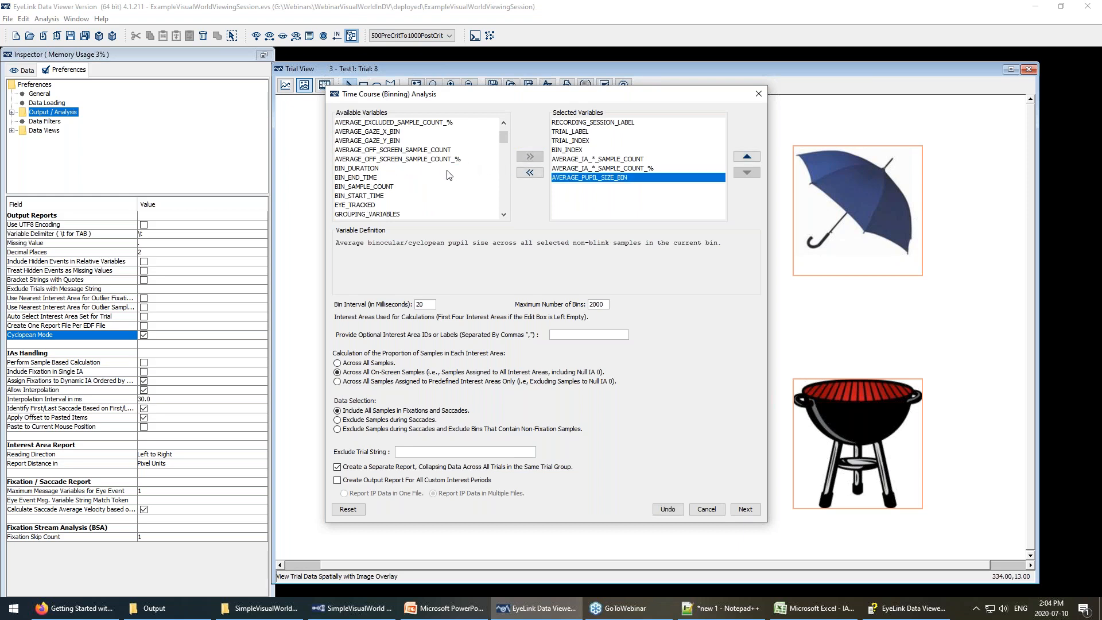
Add IA_*_ID and move it up to sit right after BIN_INDEX.
scroll(449, 175, up, 1)
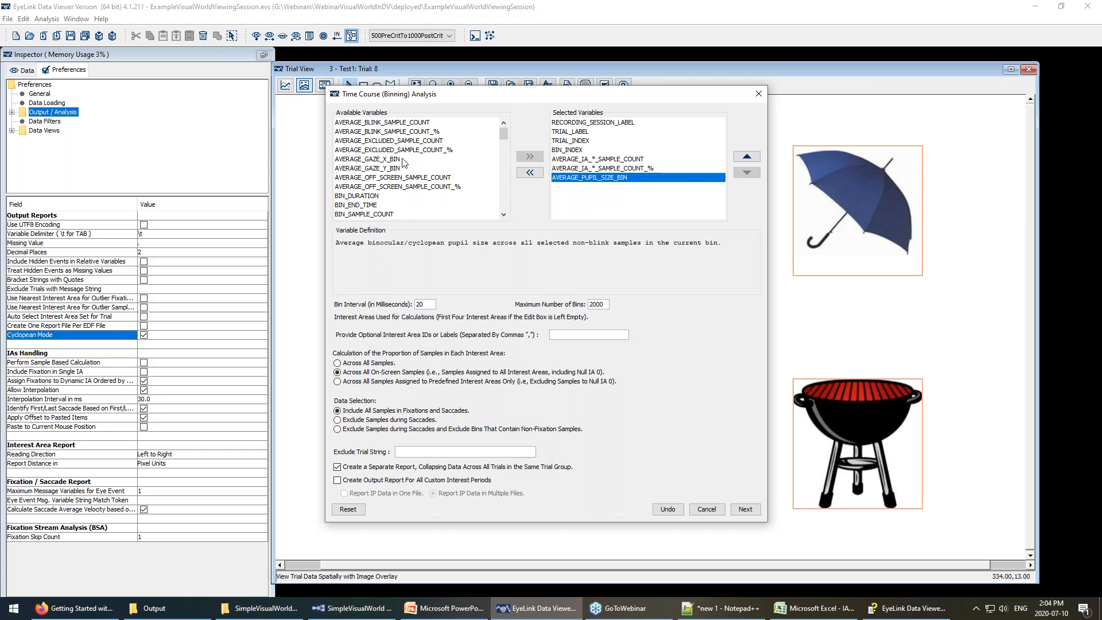
scroll(413, 169, down, 2)
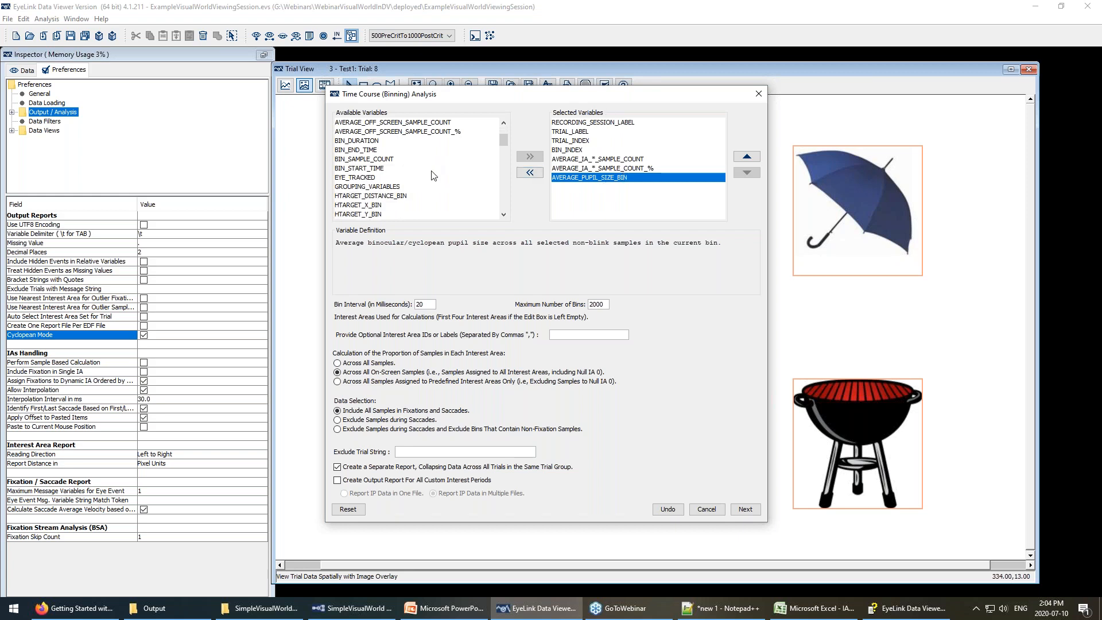
scroll(425, 167, down, 1)
scroll(426, 166, down, 2)
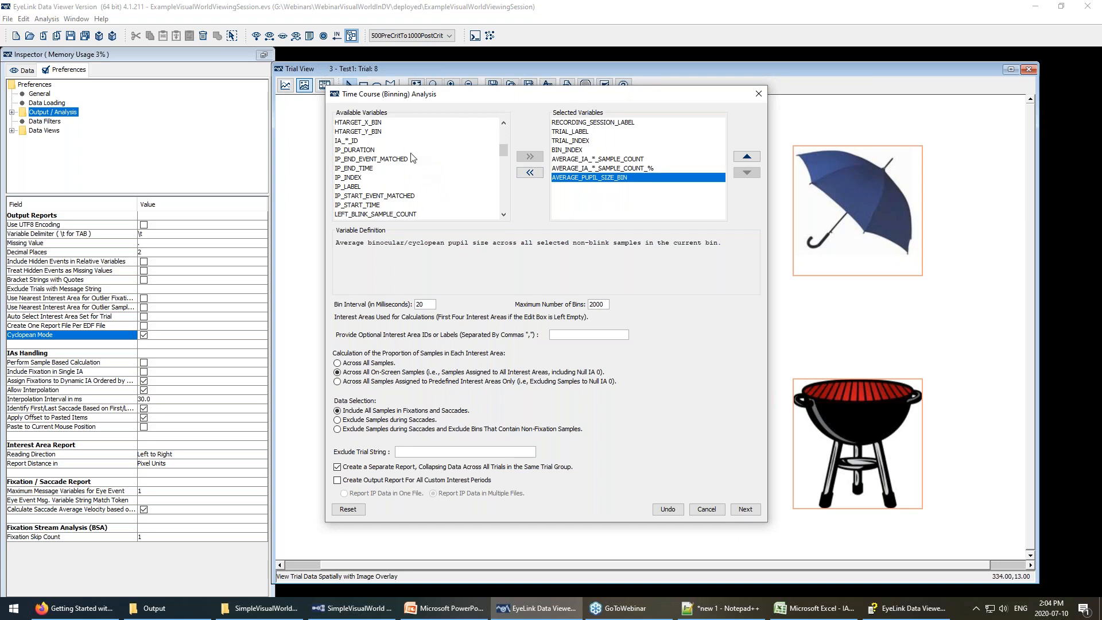
click(353, 142)
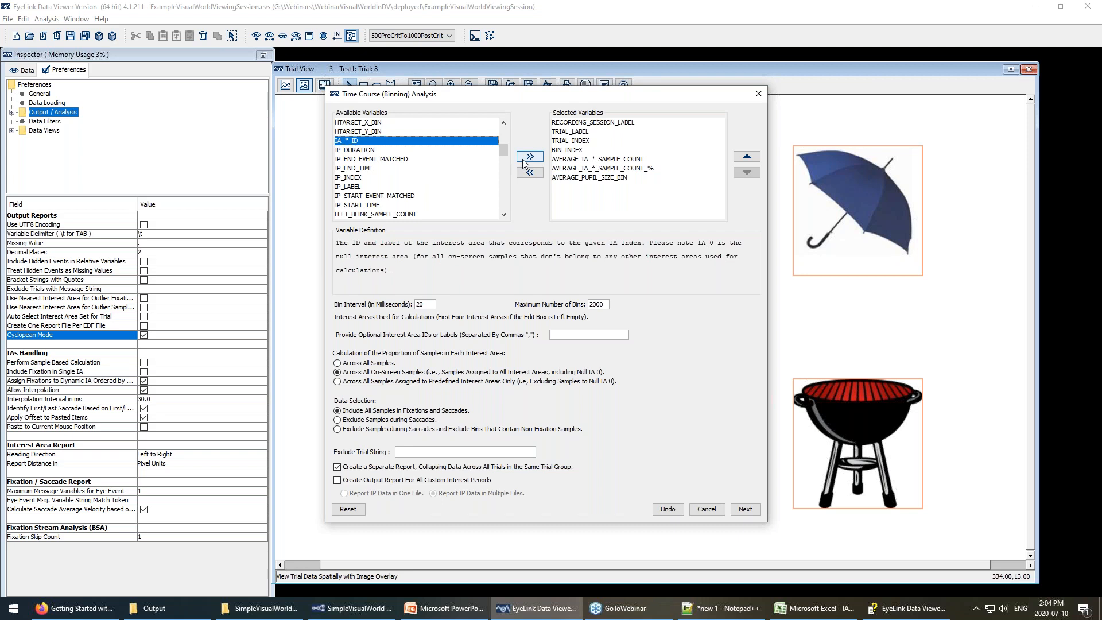
click(523, 158)
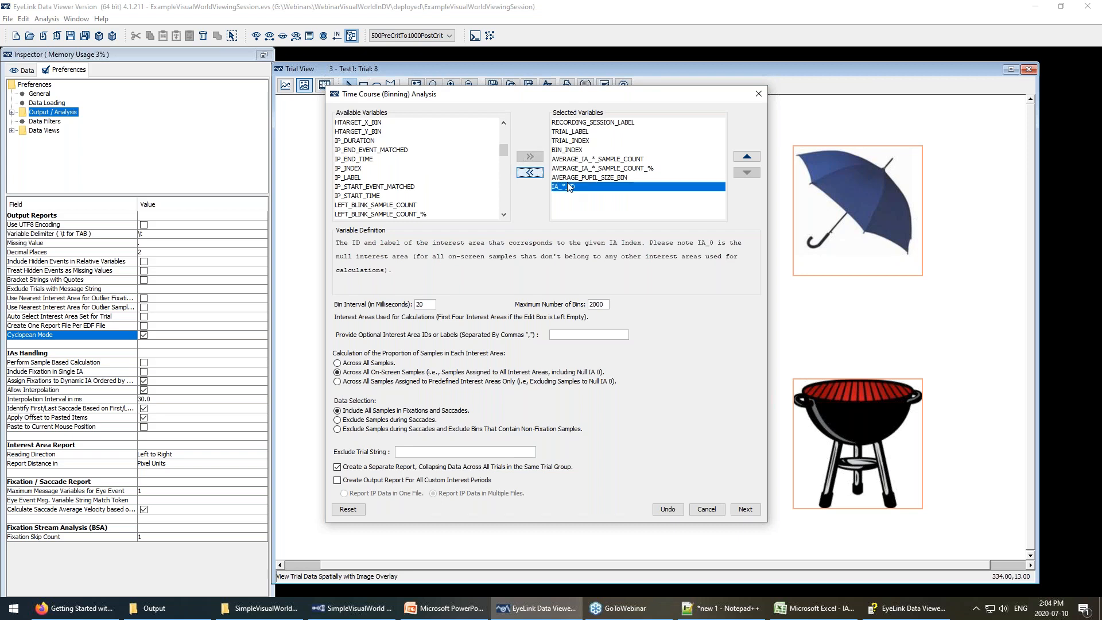
click(747, 156)
click(746, 156)
click(747, 156)
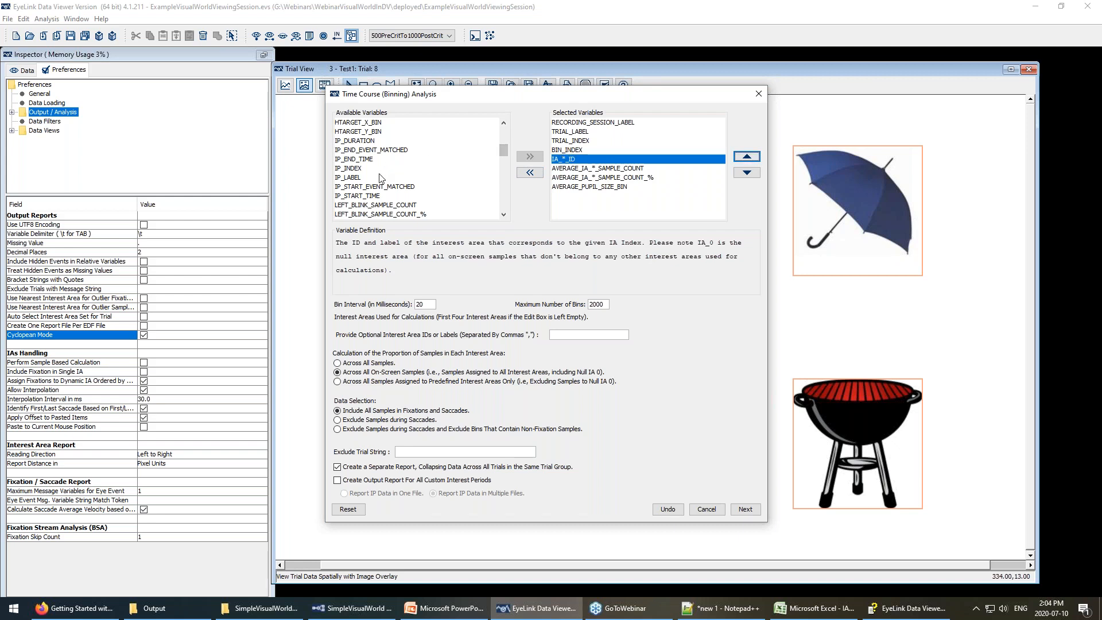
Scroll to the user-defined variables and select ACCURACY as the start of a range.
scroll(385, 178, up, 4)
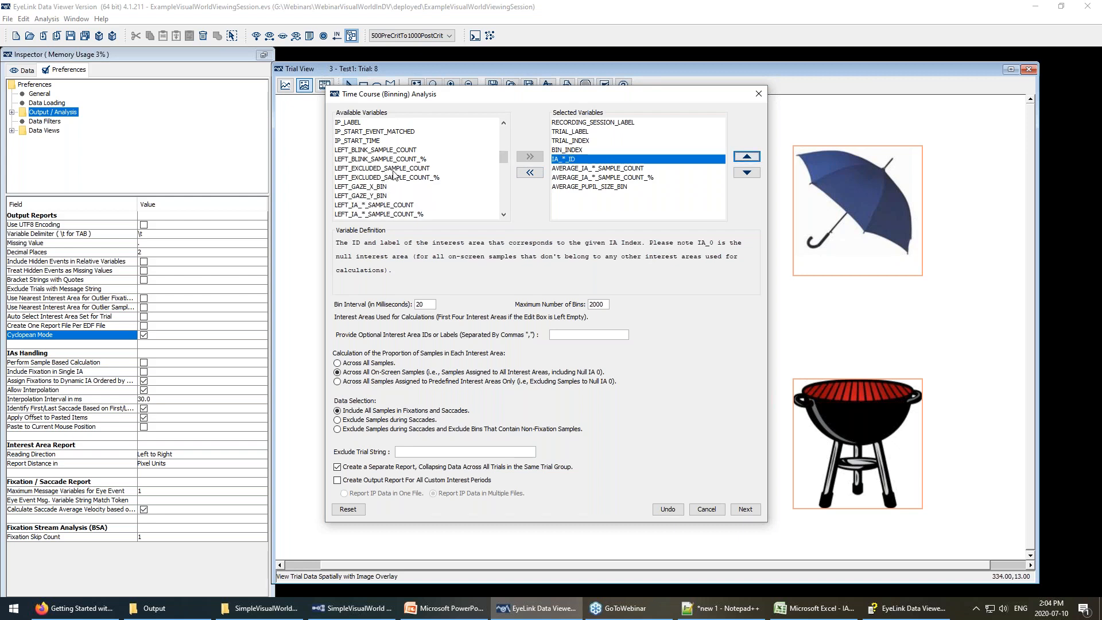
scroll(395, 175, down, 10)
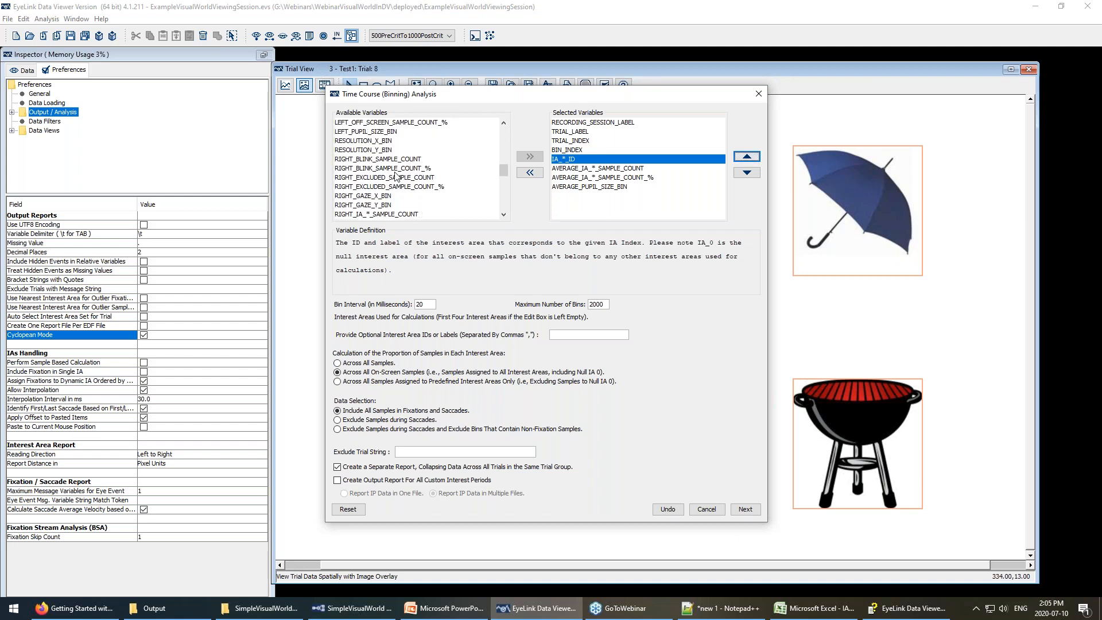
scroll(399, 176, up, 10)
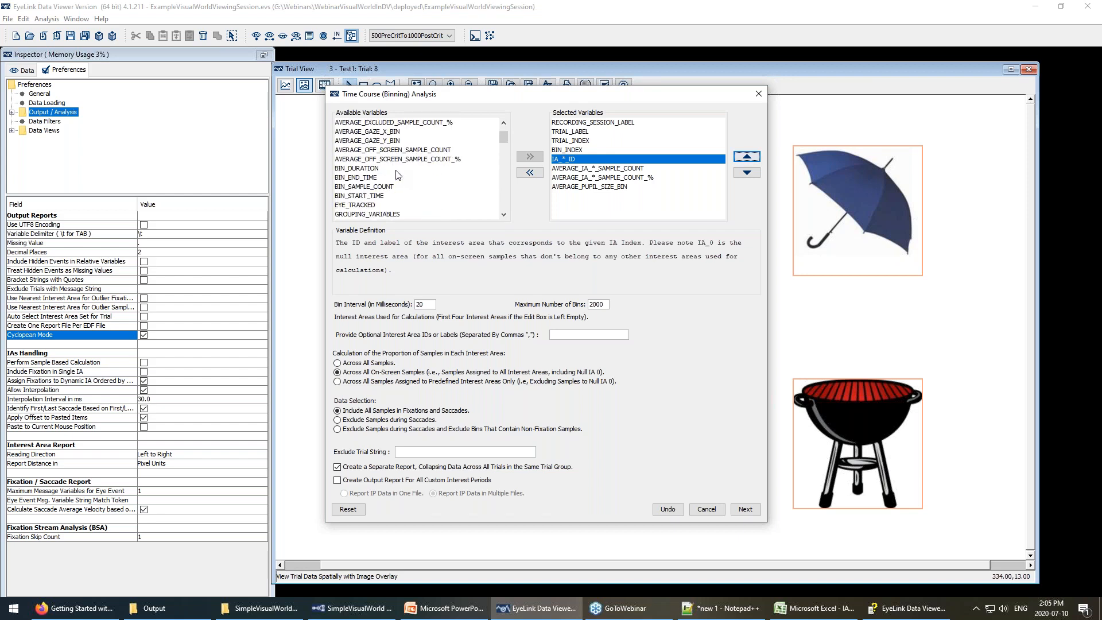
scroll(397, 174, down, 2)
scroll(397, 174, down, 1)
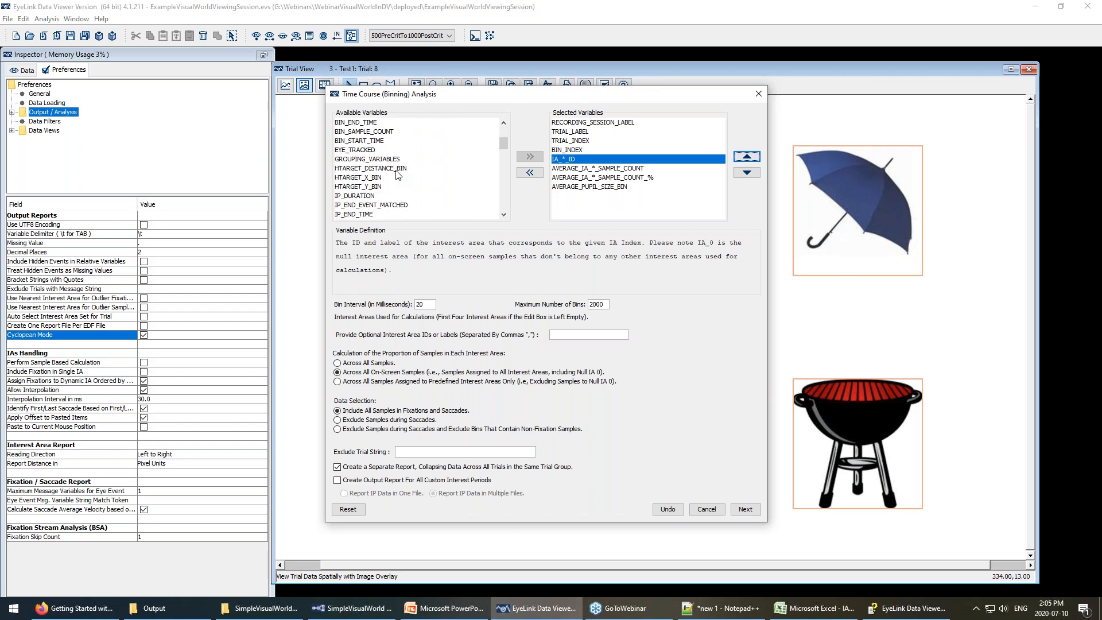
scroll(397, 175, down, 2)
scroll(397, 174, down, 3)
scroll(397, 175, down, 1)
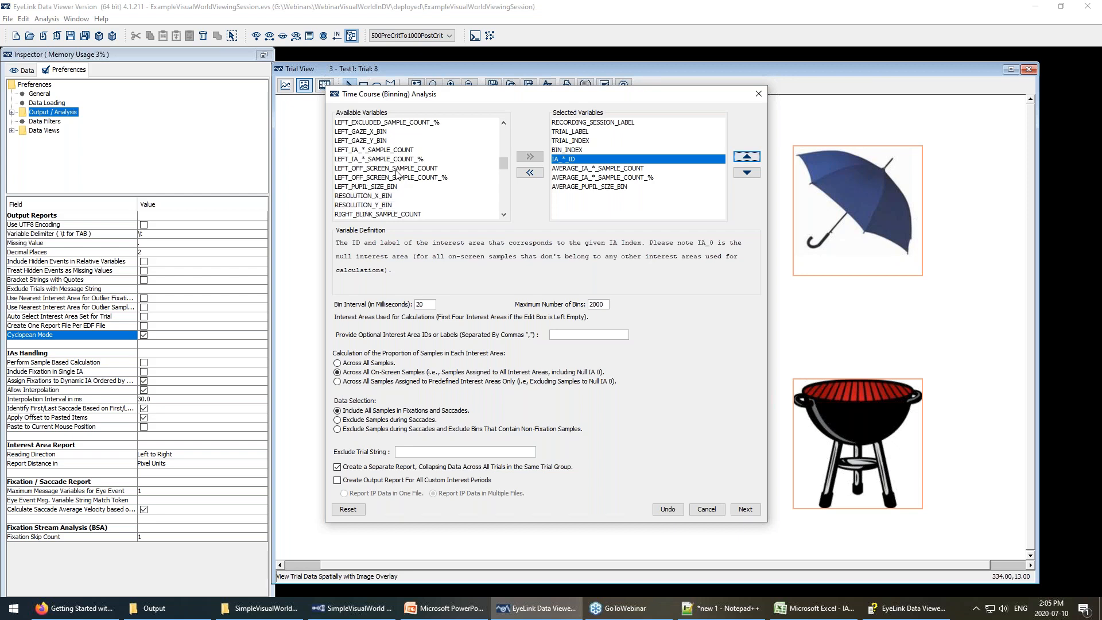
scroll(397, 175, down, 3)
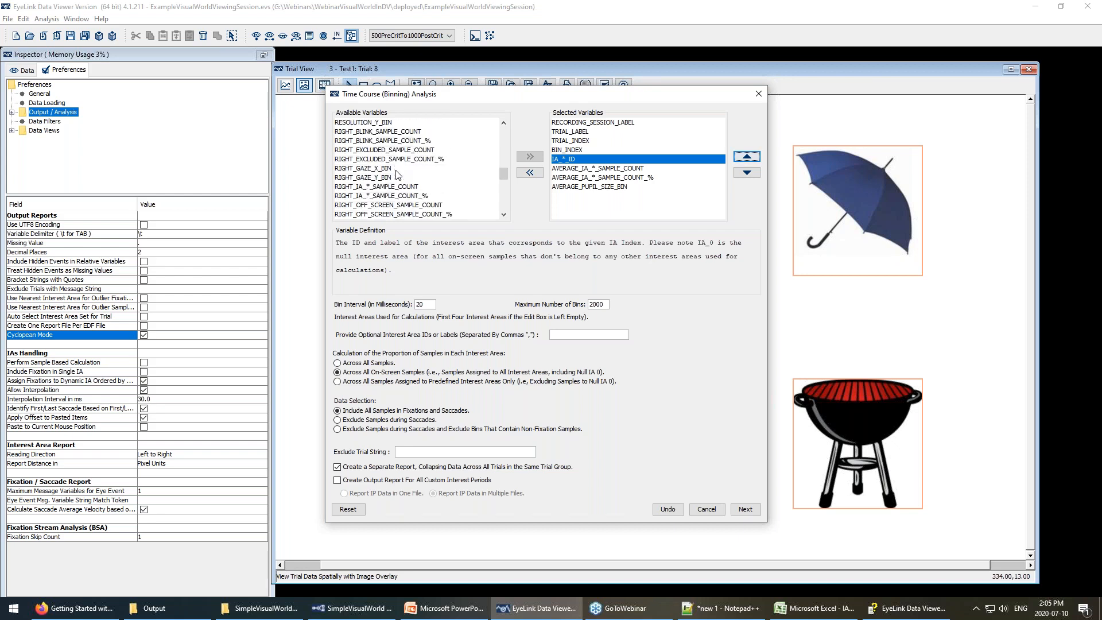
scroll(397, 175, down, 1)
scroll(397, 174, down, 2)
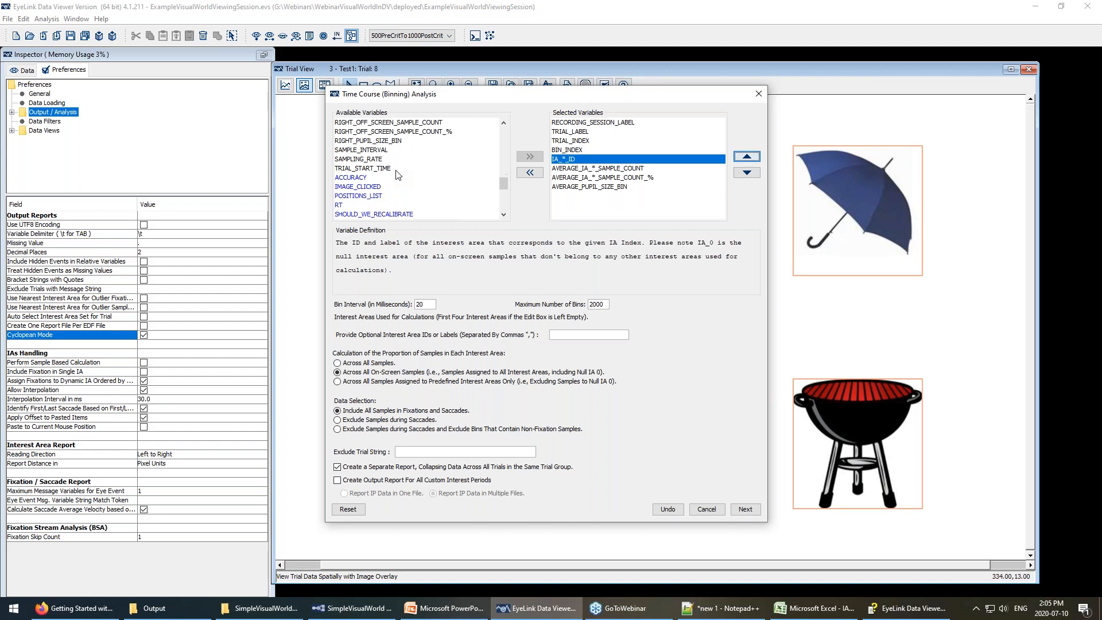
click(359, 178)
scroll(366, 207, down, 2)
scroll(367, 208, down, 4)
Add user-defined variables ACCURACY through targetloc, then view the AVERAGE_IA_*_SAMPLE_COUNT_% definition.
shift+click(360, 214)
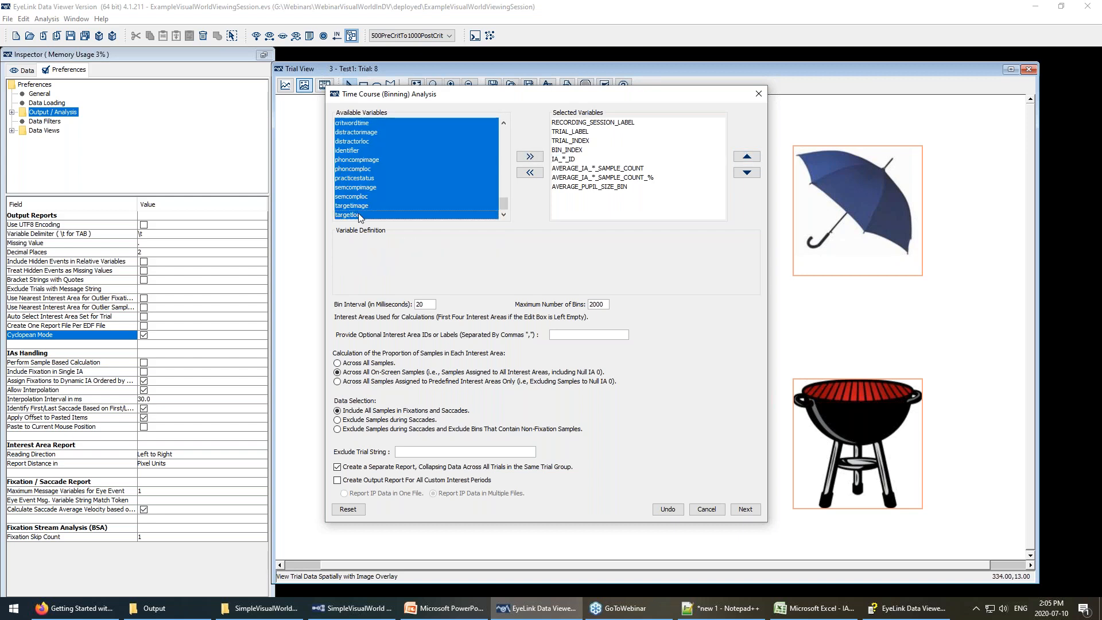
click(530, 157)
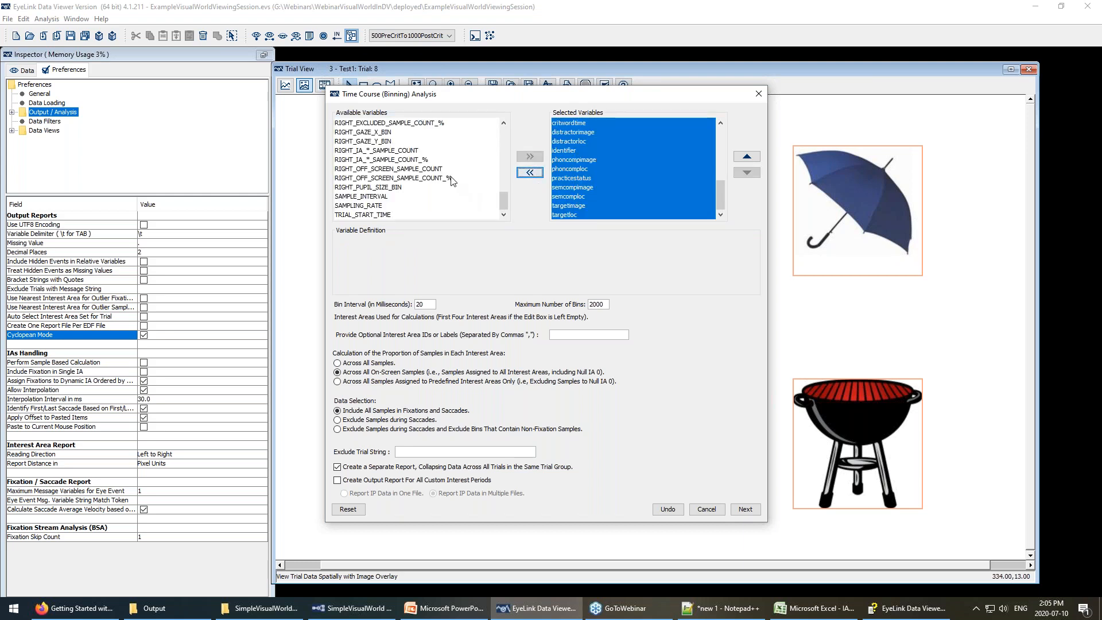
scroll(388, 175, up, 4)
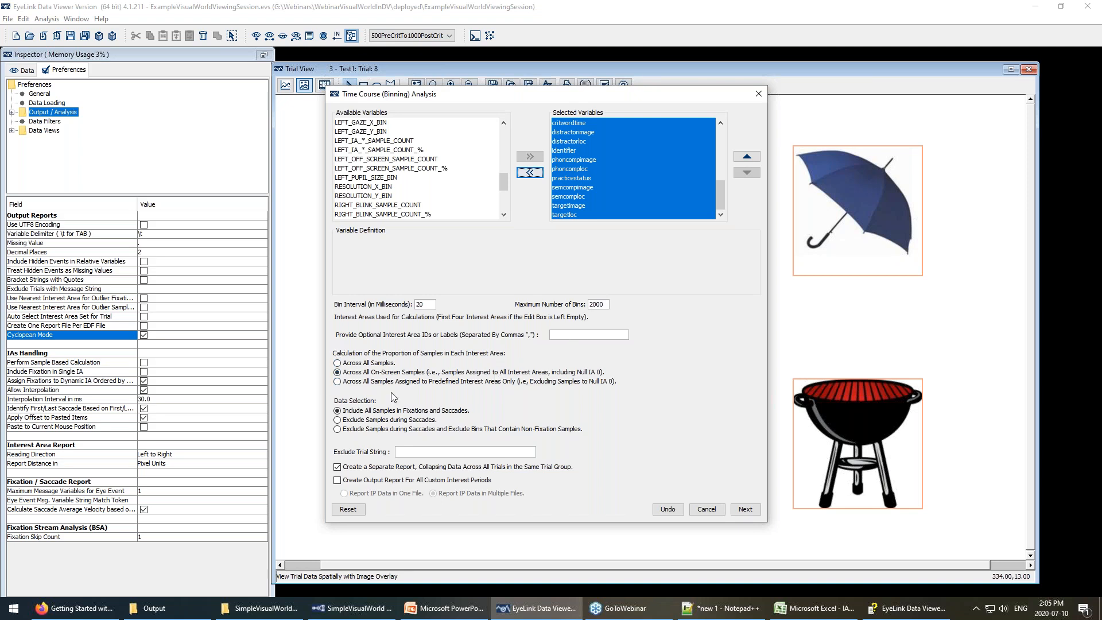
scroll(607, 181, up, 4)
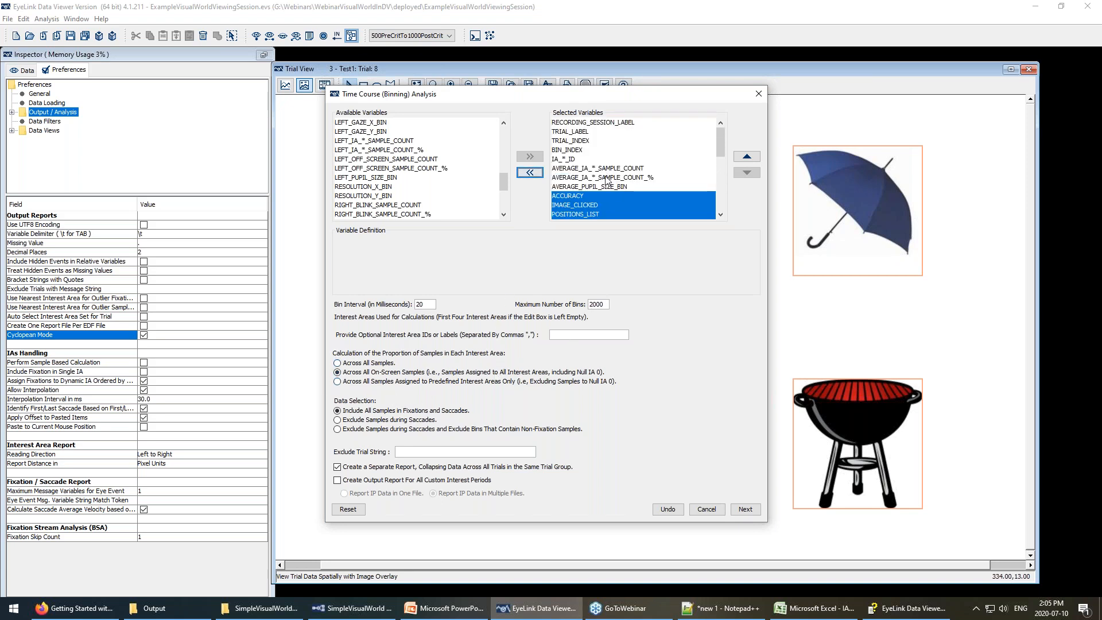
click(607, 177)
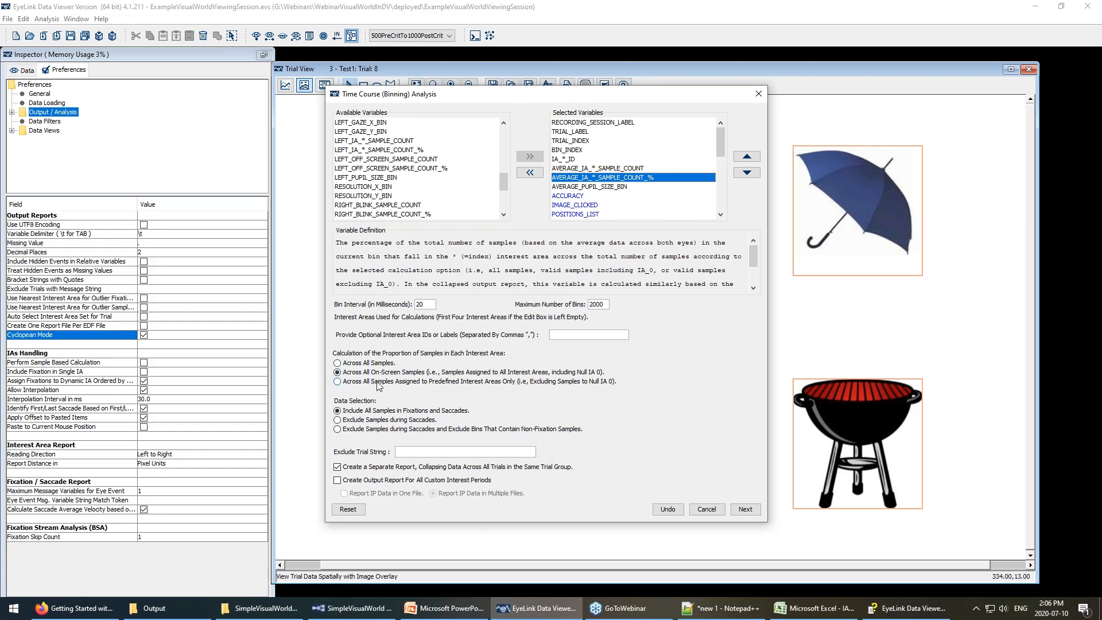
Set Calculation to Across All Samples with fixation and saccade samples included, then close the setup.
click(339, 364)
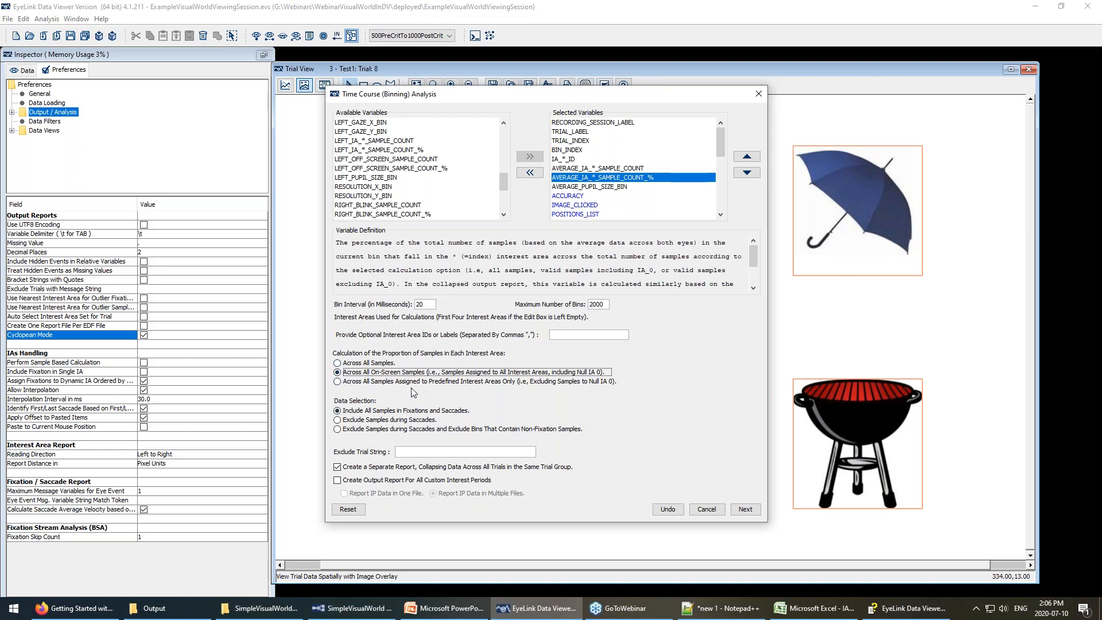
click(357, 382)
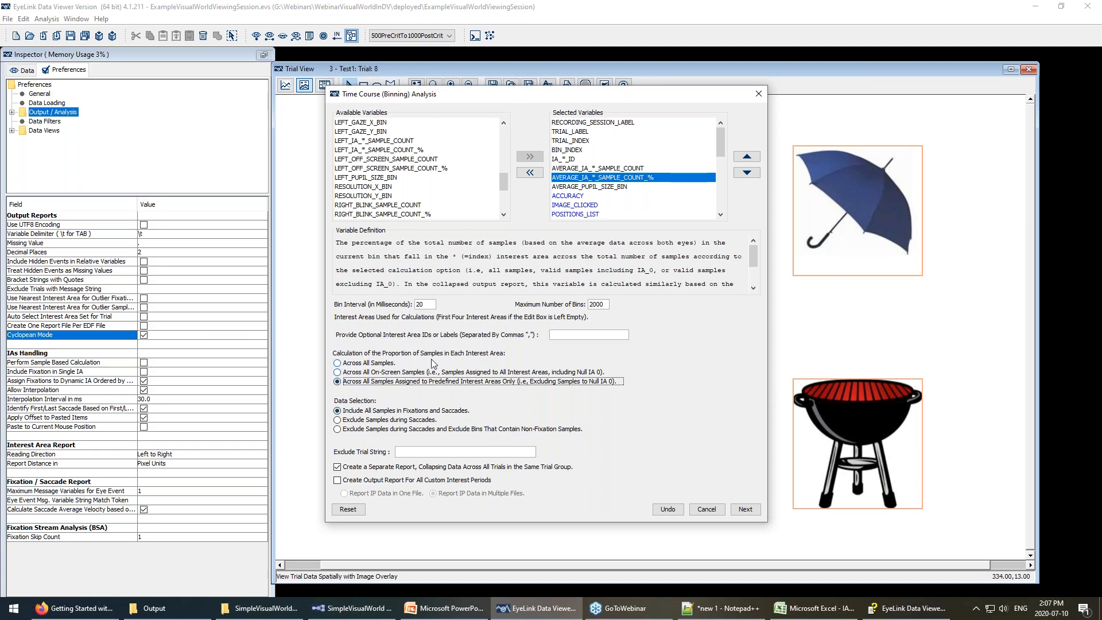
click(339, 363)
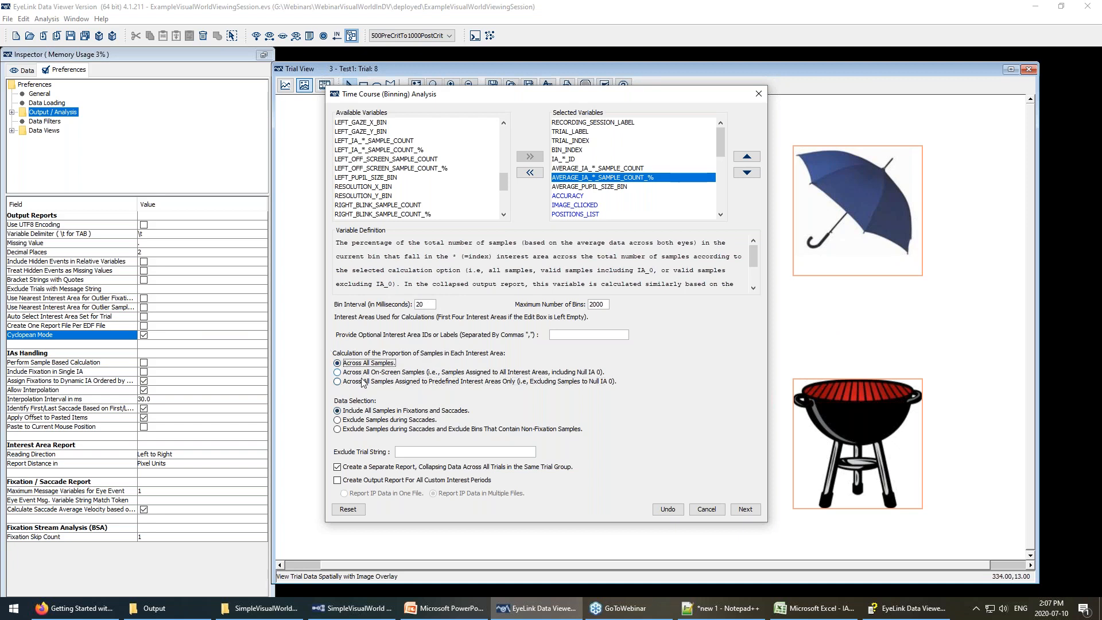
click(344, 420)
click(338, 411)
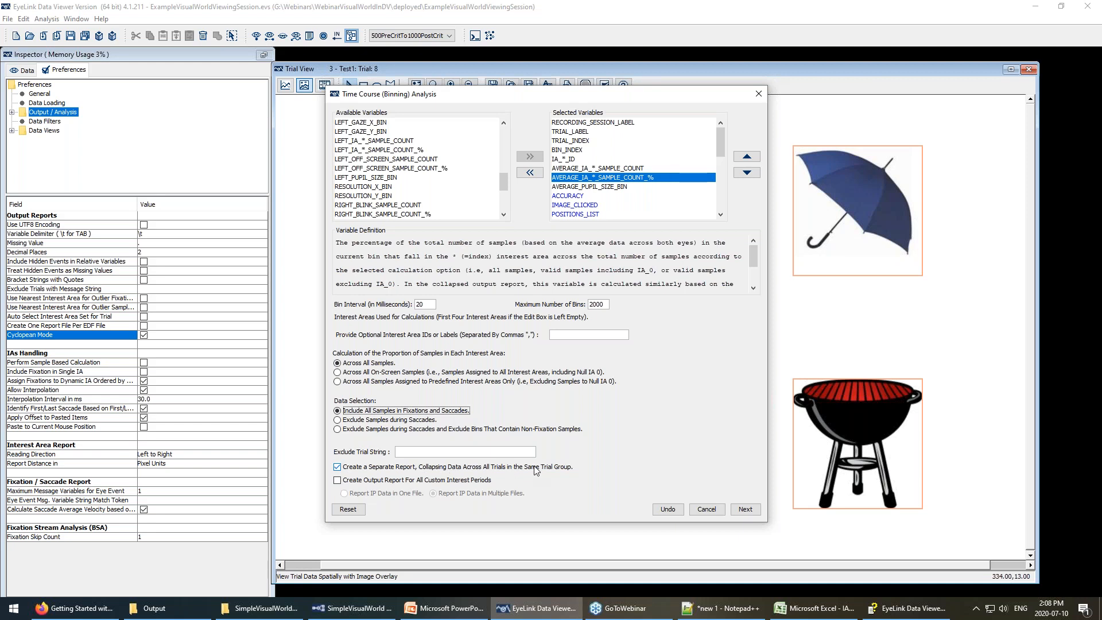
click(701, 509)
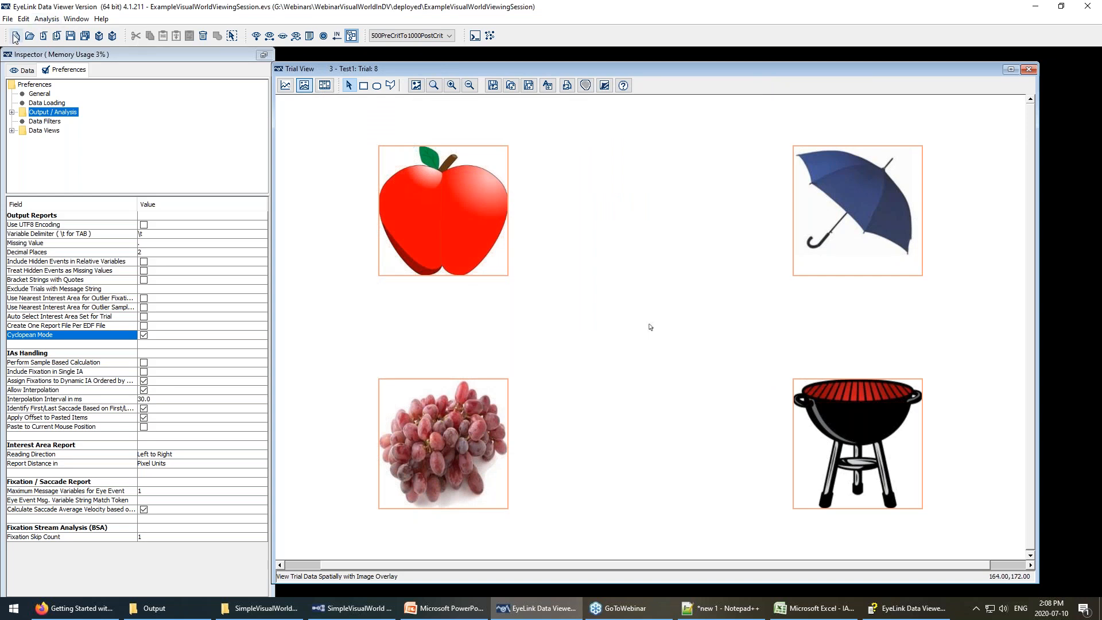
Show the session's trial data tree with the first and third recordings collapsed.
click(22, 70)
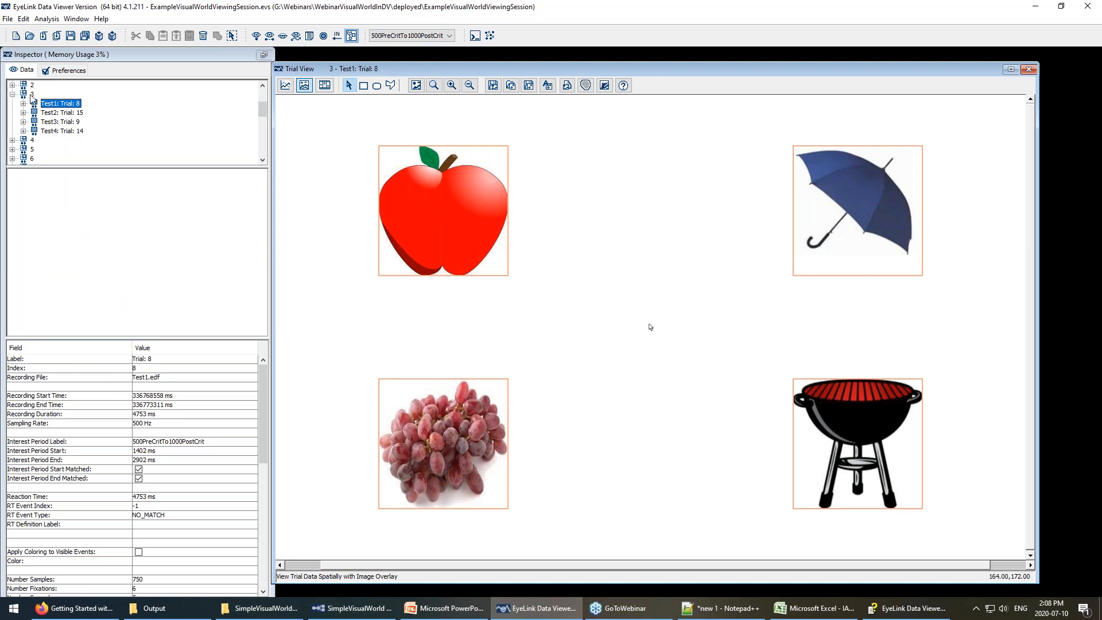
scroll(32, 97, up, 4)
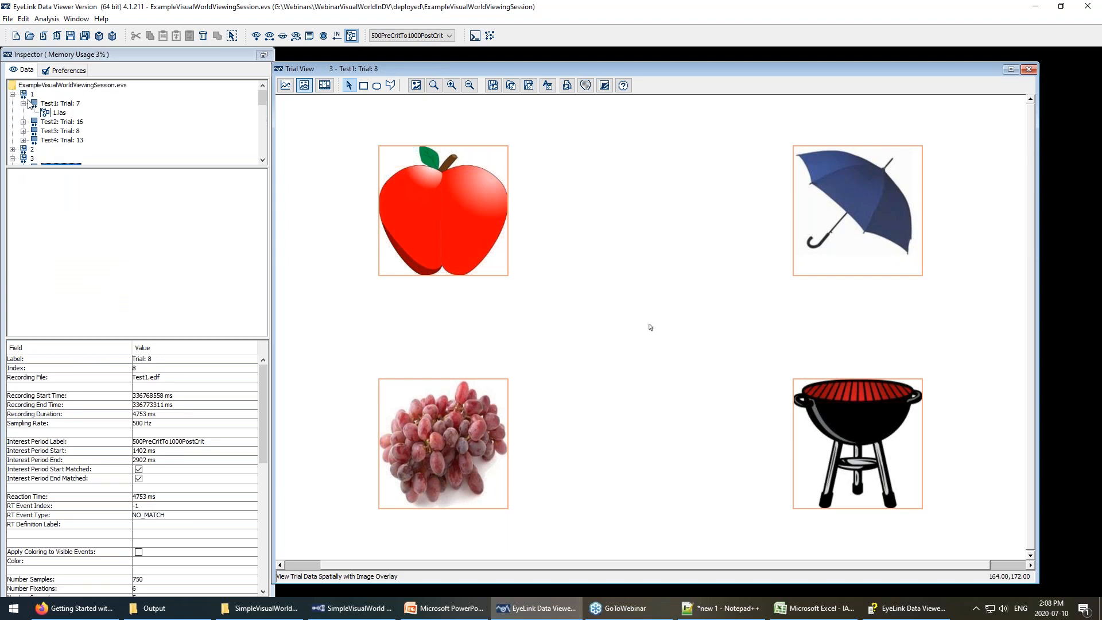
click(13, 94)
click(13, 113)
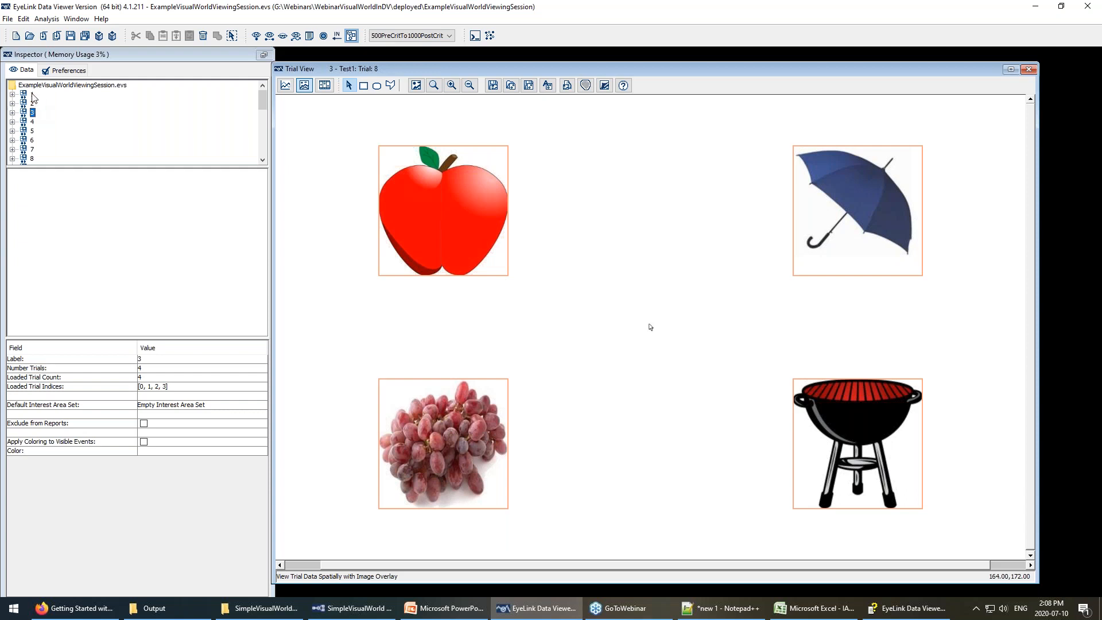
Regroup trials by condition instead of identifier in Trial Grouping.
click(23, 19)
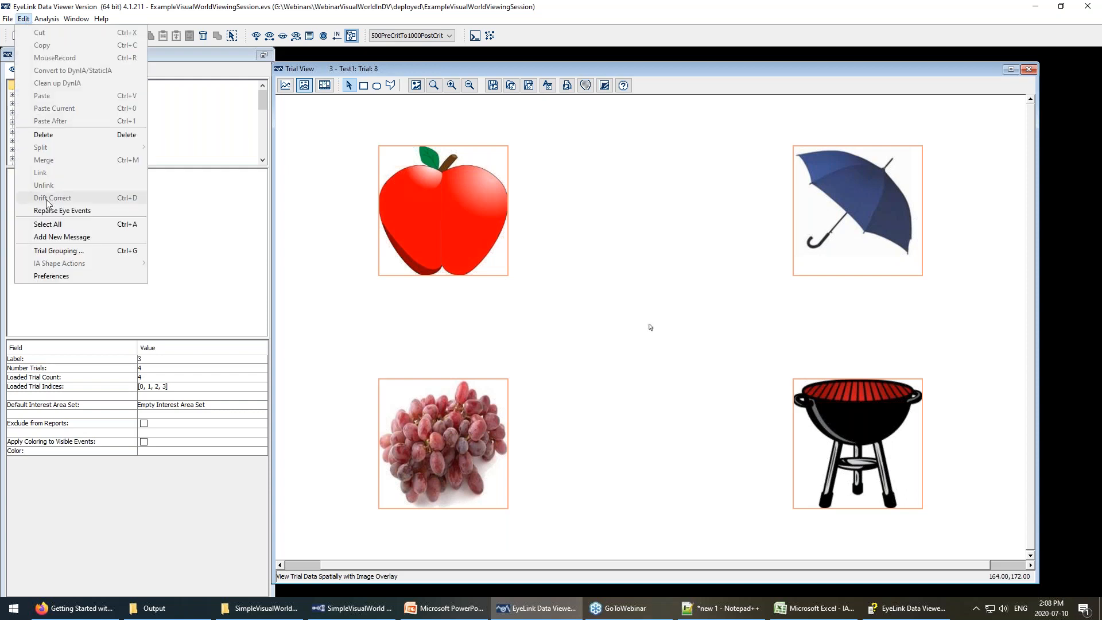
click(57, 251)
click(561, 253)
click(530, 314)
click(497, 297)
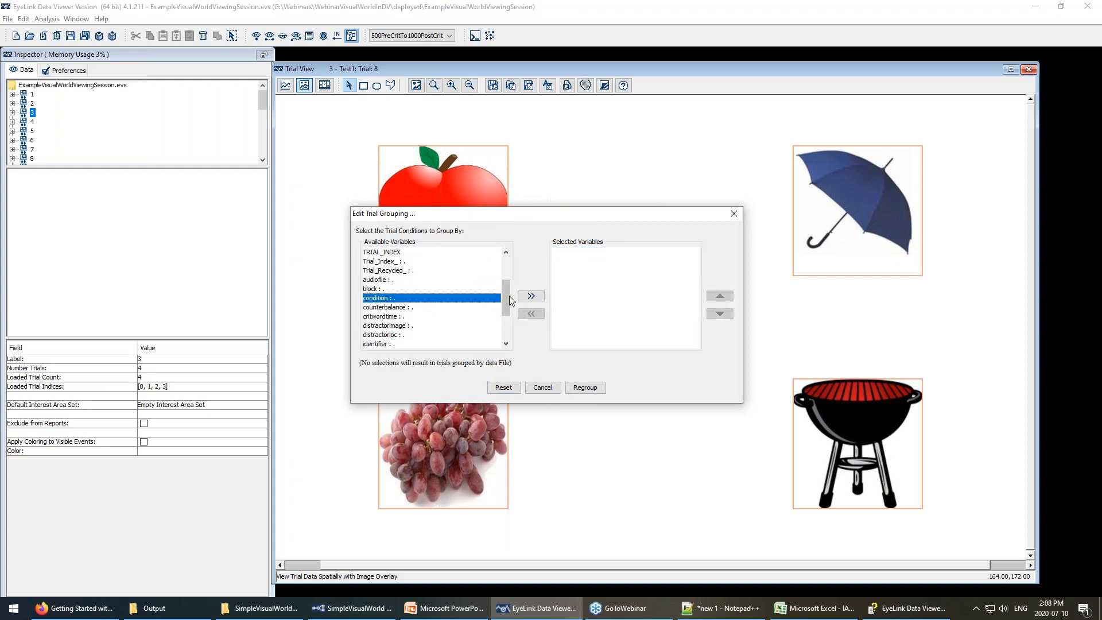
click(529, 296)
click(582, 386)
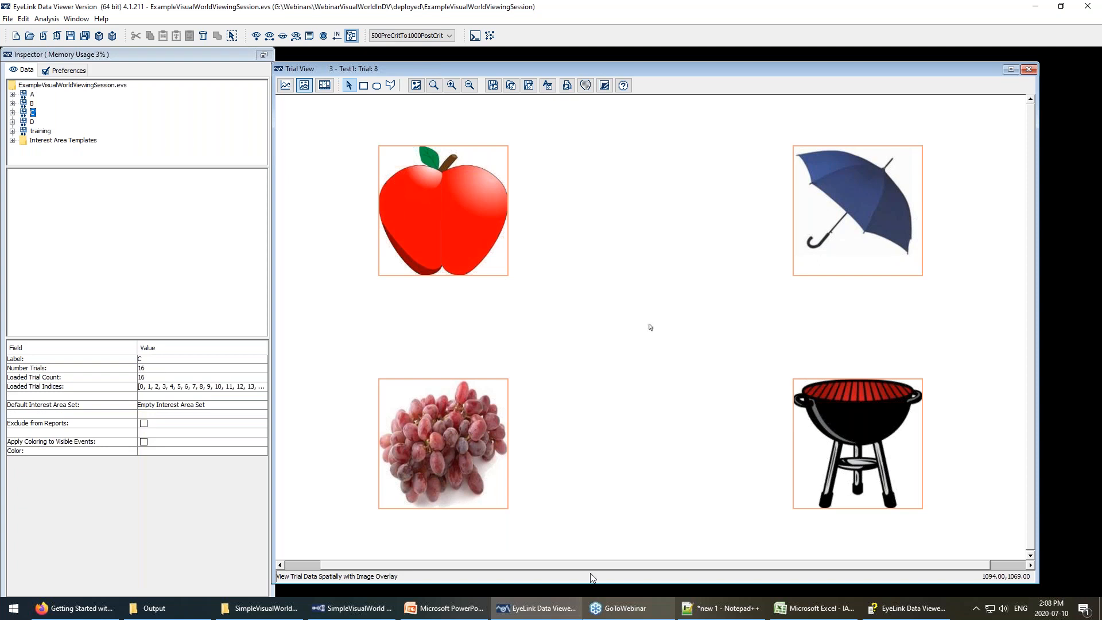
Step through trials in condition groups A to D, ending on group D's trial.
click(32, 95)
click(31, 103)
click(31, 112)
click(32, 121)
click(31, 112)
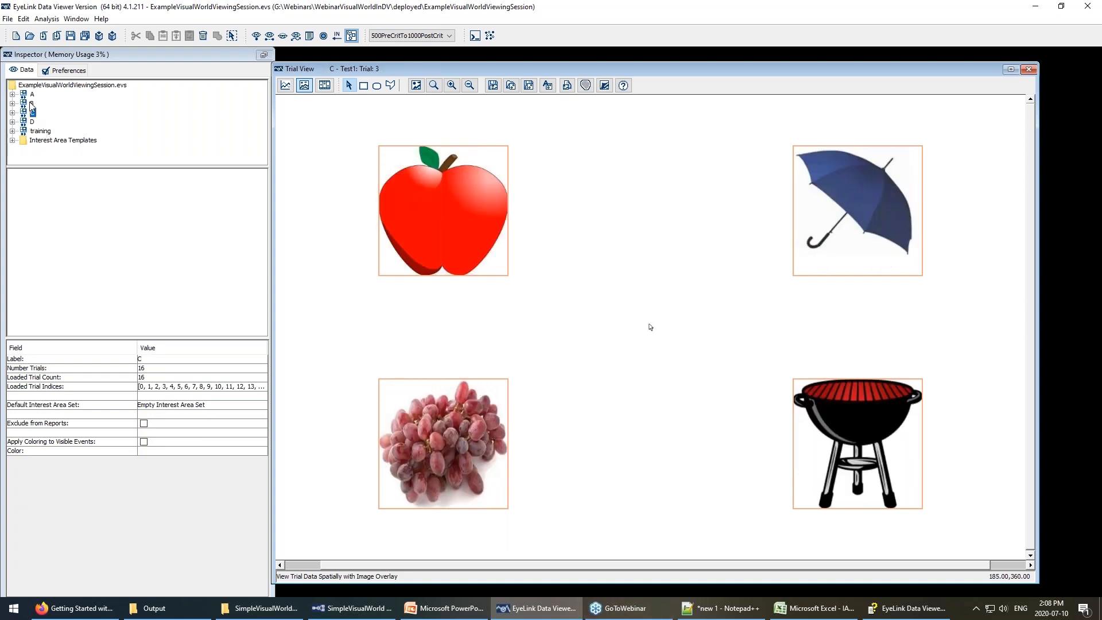
click(32, 103)
click(31, 113)
click(31, 103)
click(31, 95)
click(31, 121)
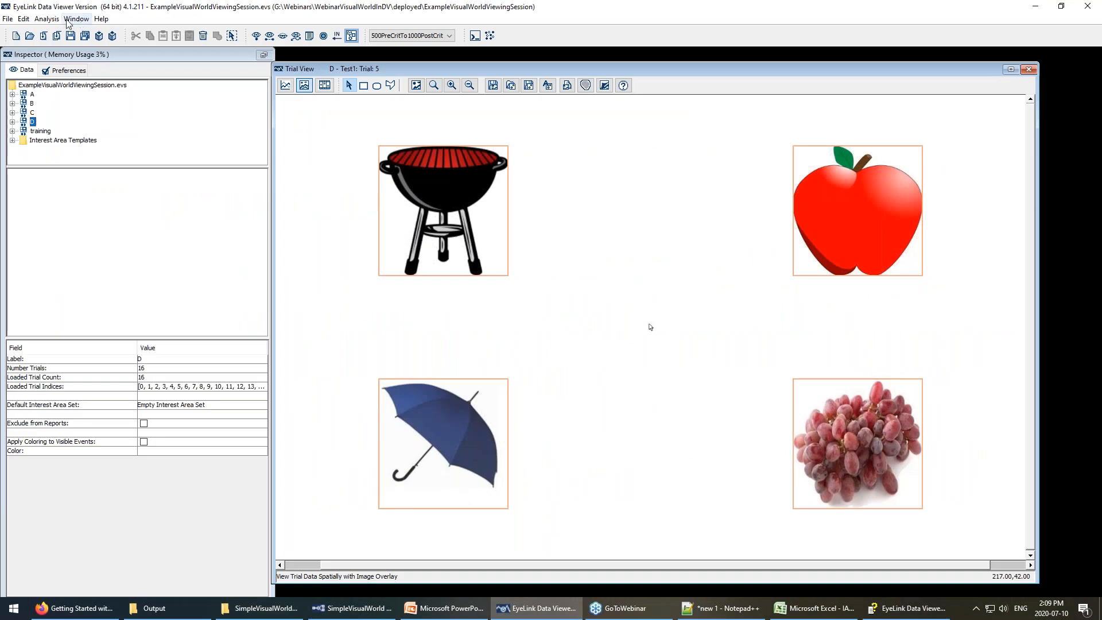
Open the Time Course (Binning) Analysis setup and review its settings.
click(46, 19)
mouse_move(80, 33)
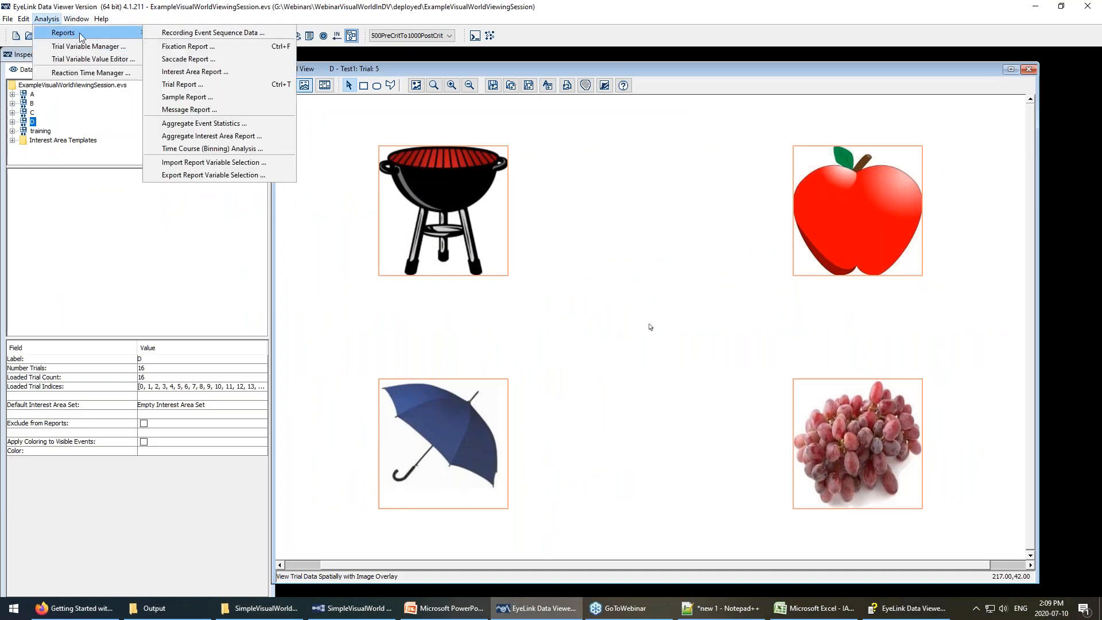
click(203, 148)
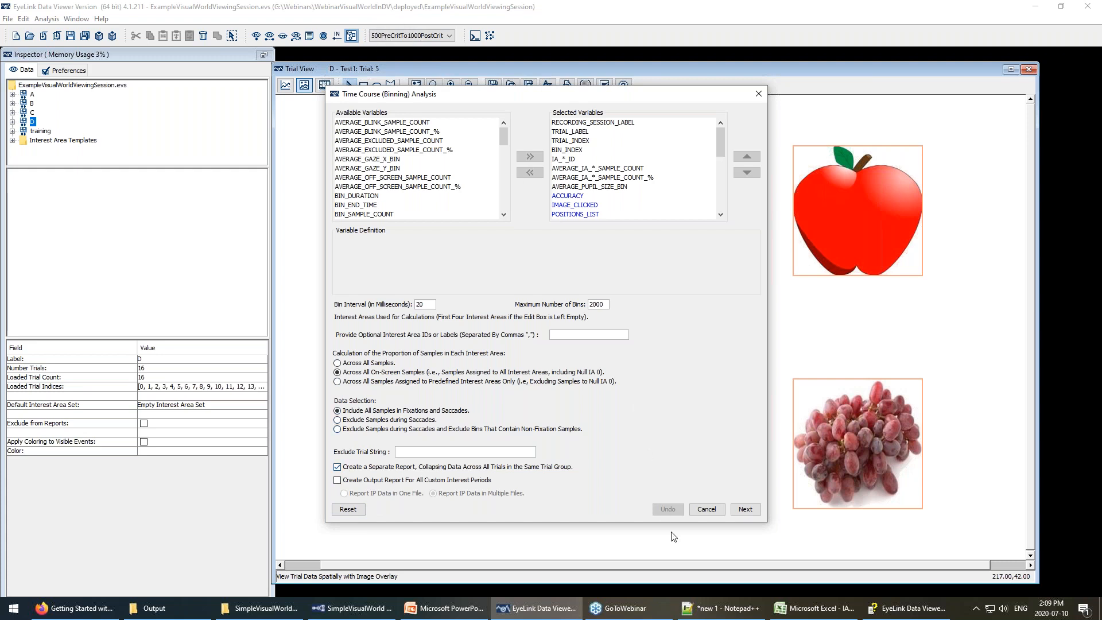
scroll(646, 151, down, 5)
scroll(648, 156, up, 5)
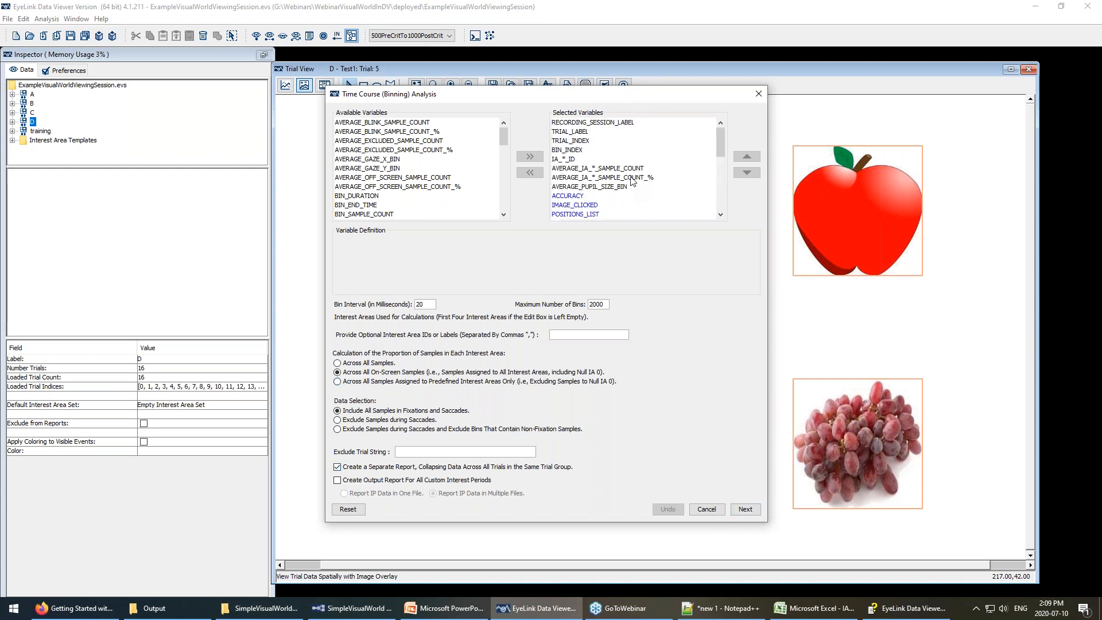
Save the viewing session and export the report as TimeCourseReport.
click(745, 509)
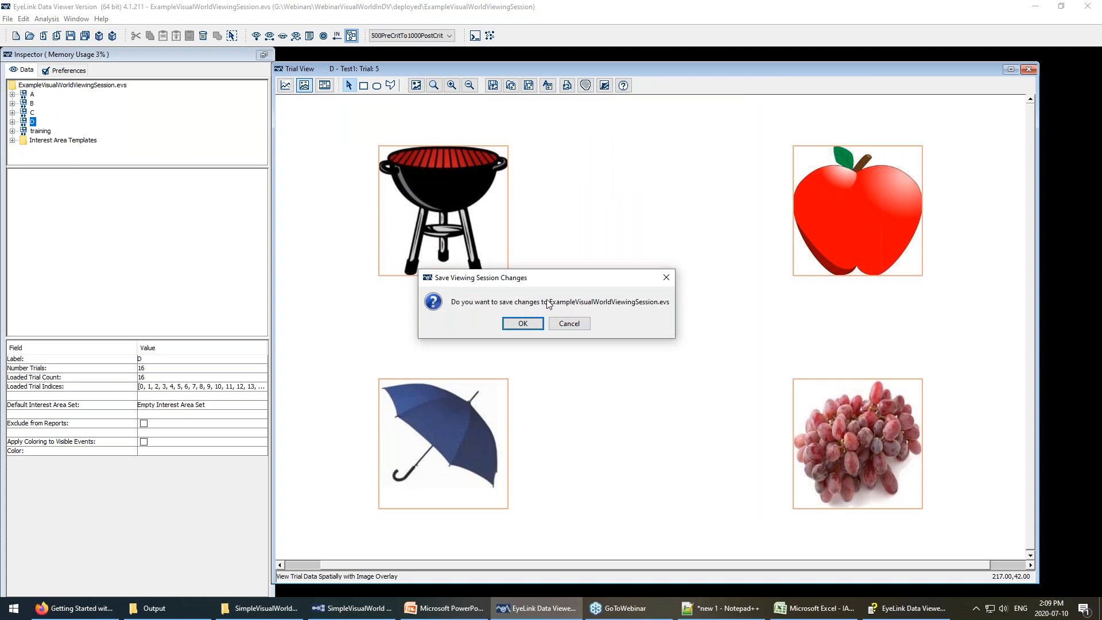
click(532, 322)
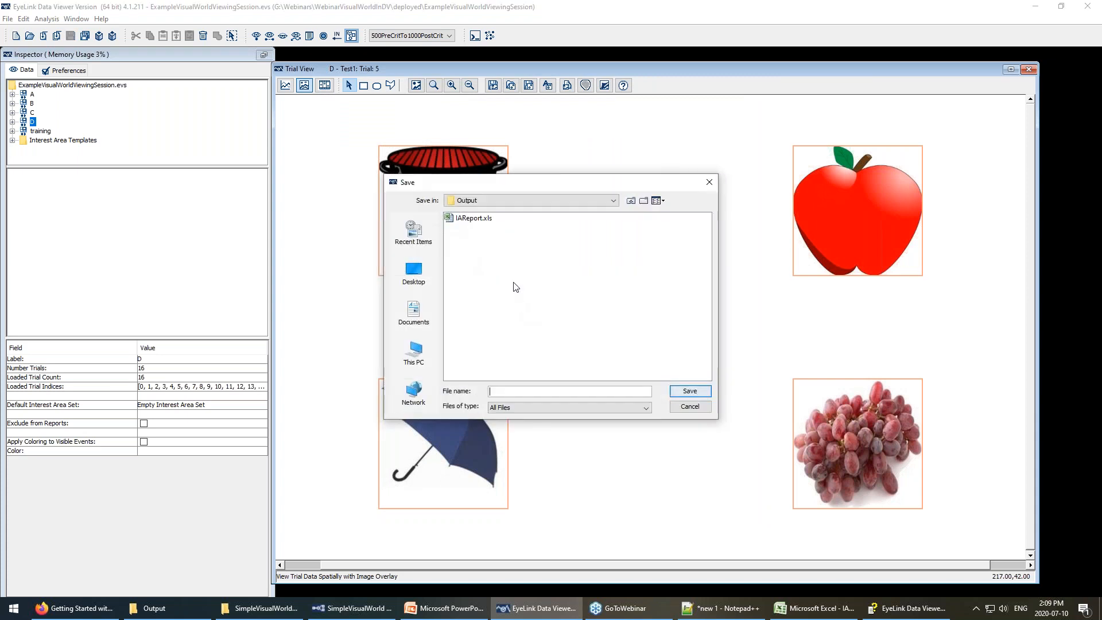
text(TimeCourseREport)
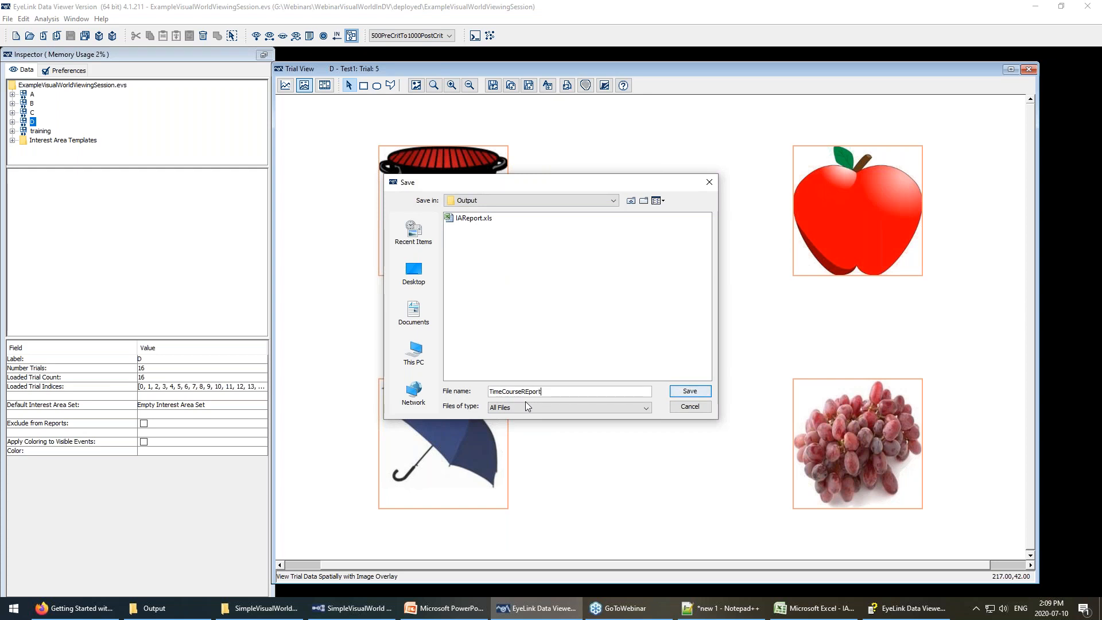
key(BackSpace)
key(BackSpace)
key(BackSpace)
key(BackSpace)
text(rt)
key(Return)
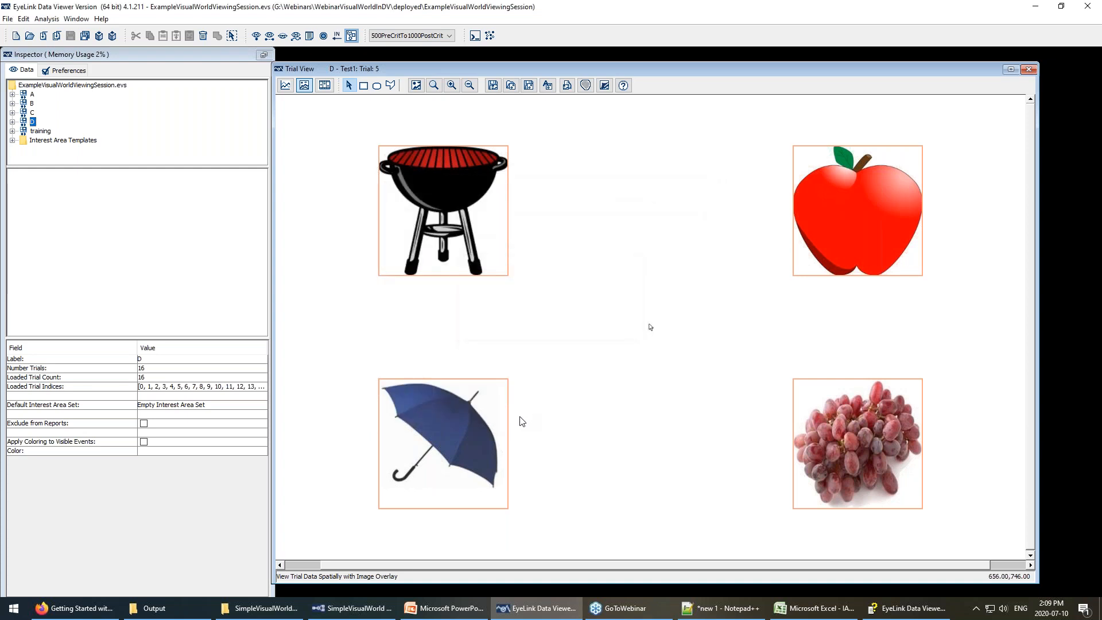
Compare the exported time course report files in the Output folder and open TimeCourseReport.xls.
click(201, 606)
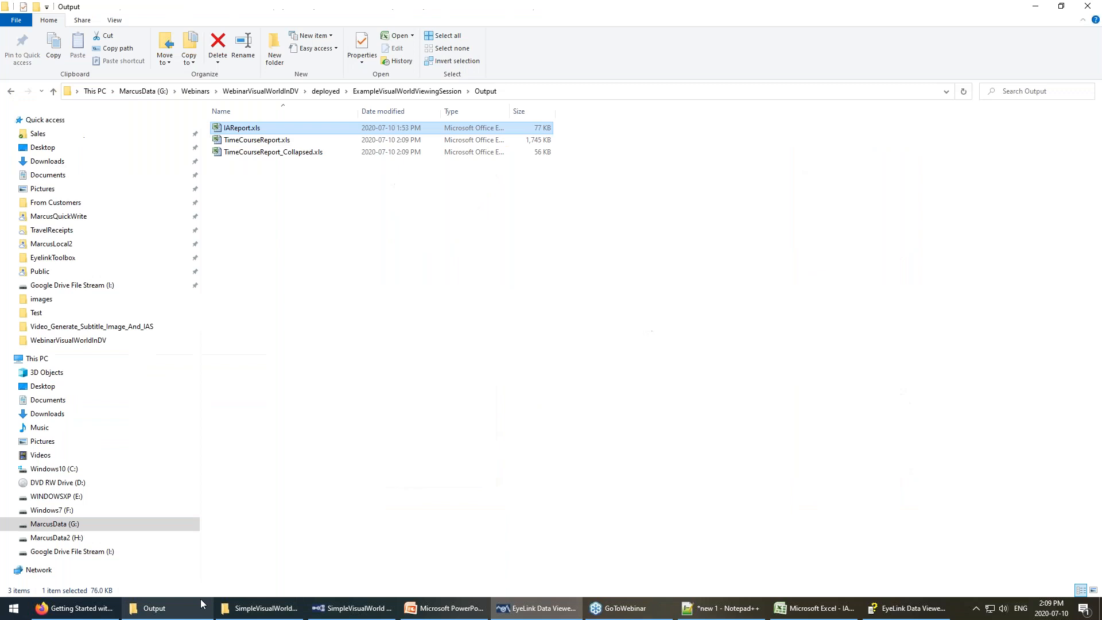
click(272, 141)
click(273, 152)
click(272, 142)
click(273, 151)
click(273, 142)
click(292, 152)
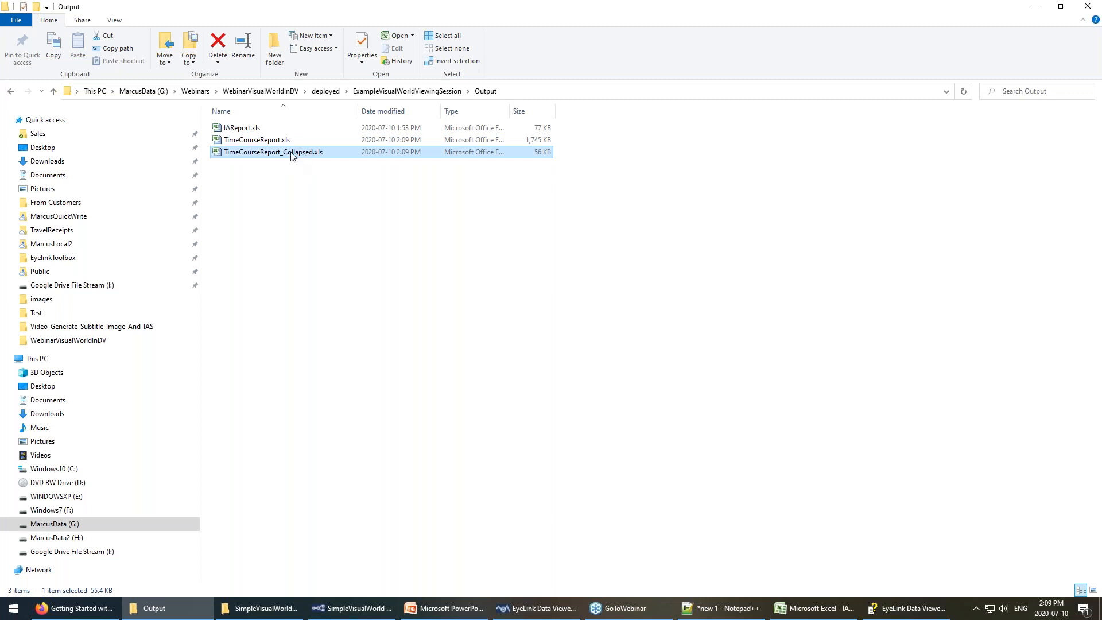
click(278, 142)
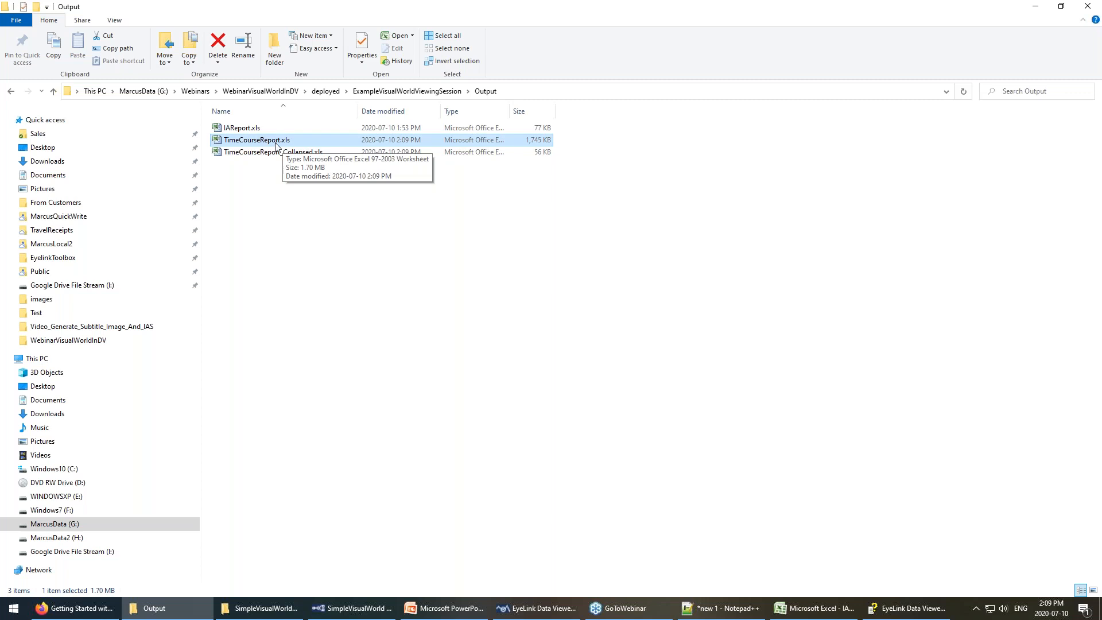
double_click(276, 145)
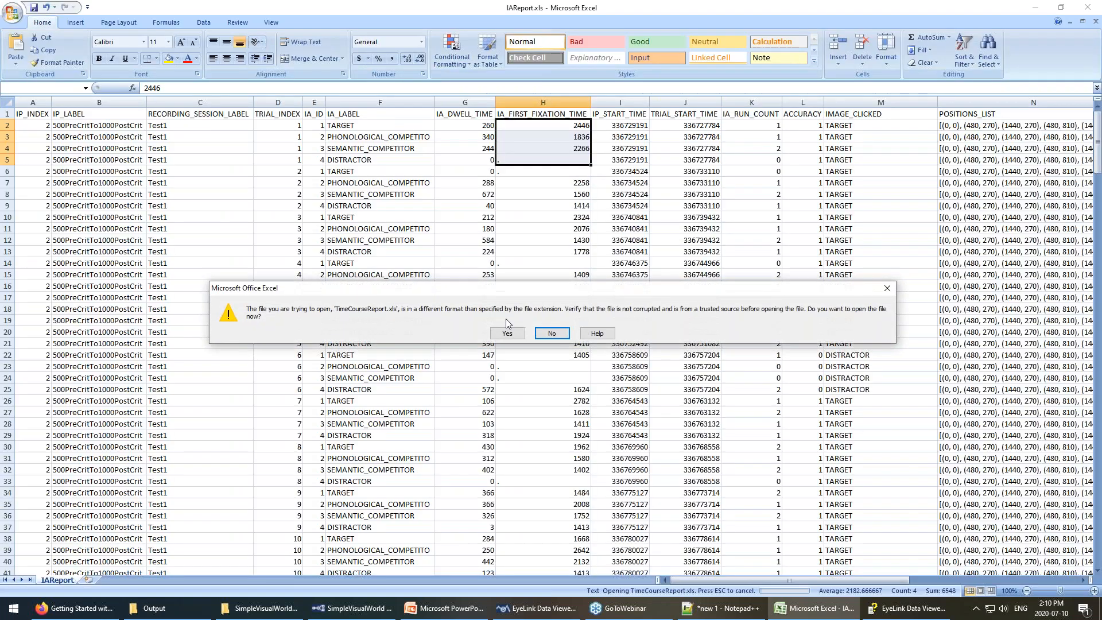
Accept the format warning and AutoFit every column of the whole sheet.
click(505, 337)
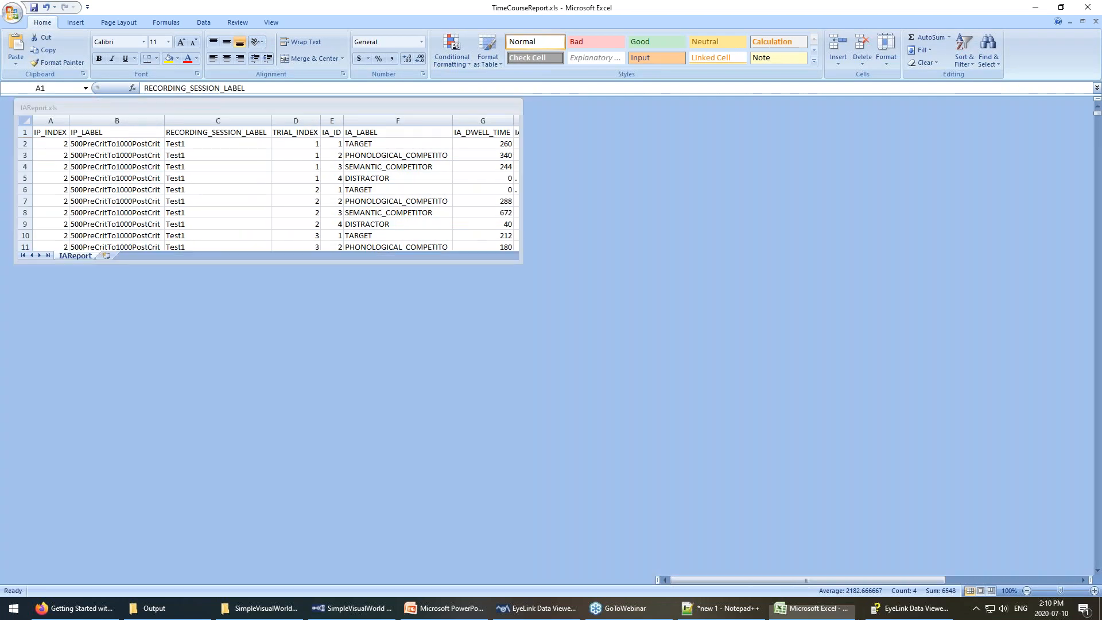
click(6, 102)
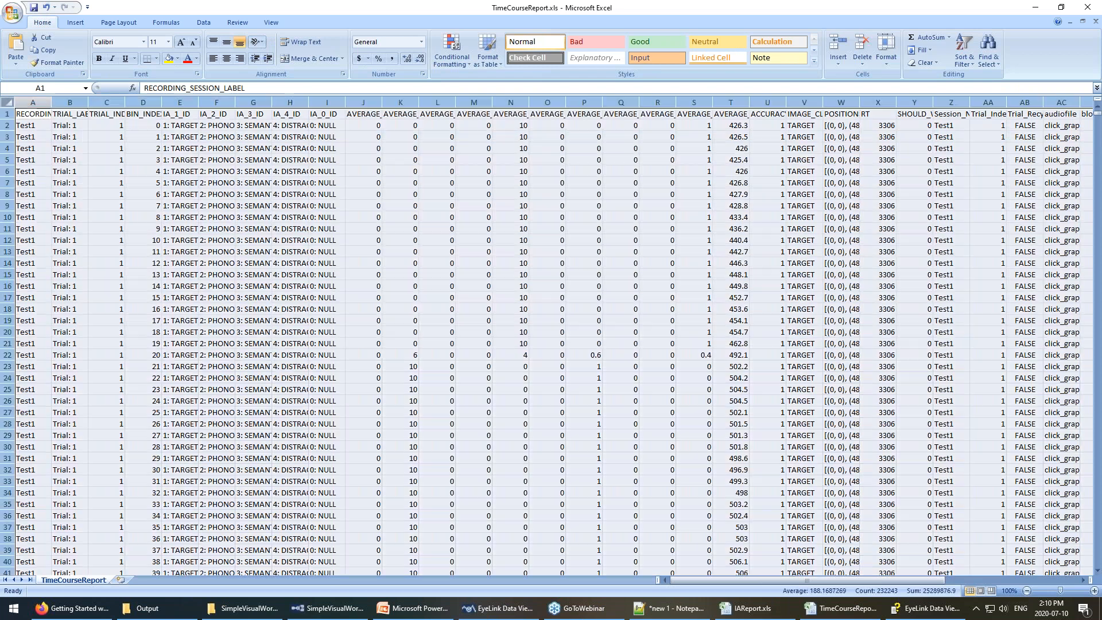
double_click(51, 102)
Review the bin indices in column D for the first two trials and the AVERAGE_IA_1_SAMPLE_COUNT column.
drag(235, 124, 256, 503)
scroll(259, 500, down, 3)
scroll(259, 501, down, 10)
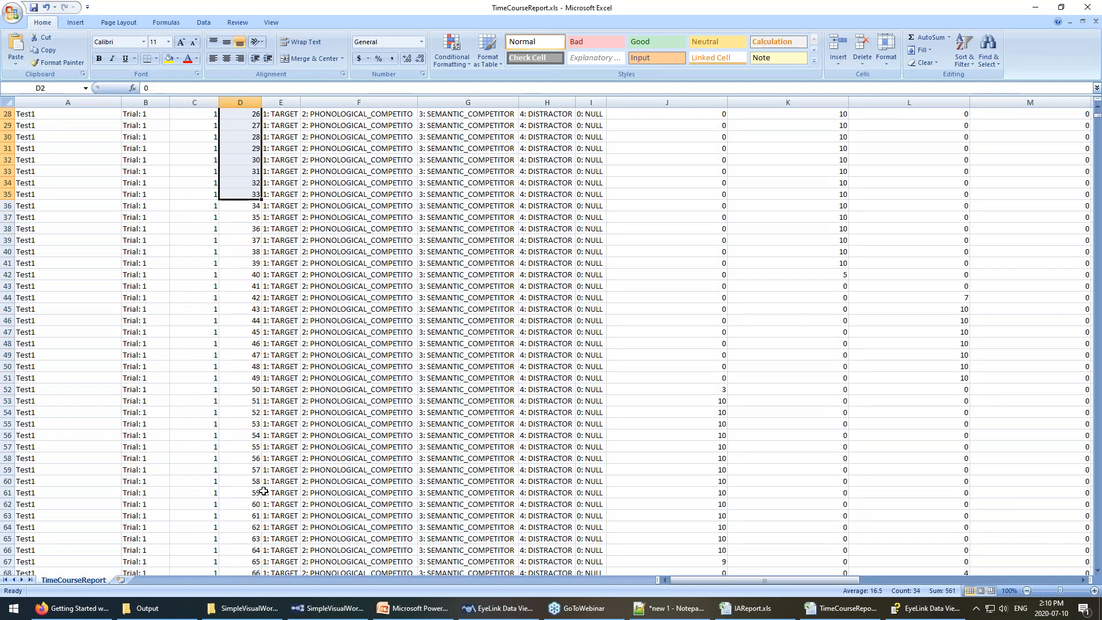
click(249, 526)
scroll(249, 344, up, 13)
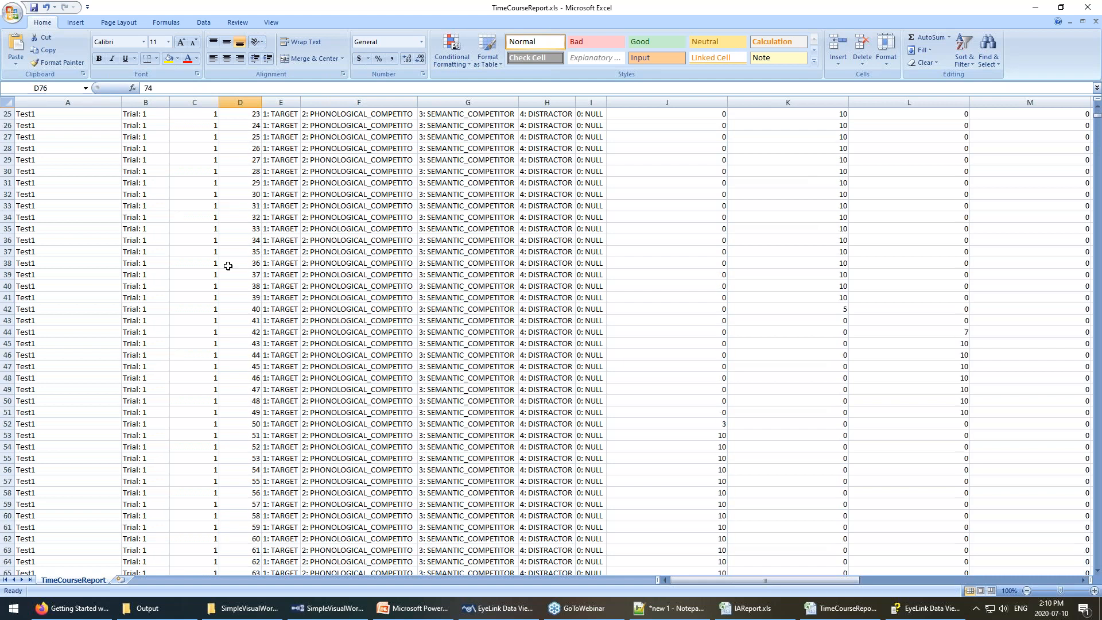
drag(247, 129, 250, 509)
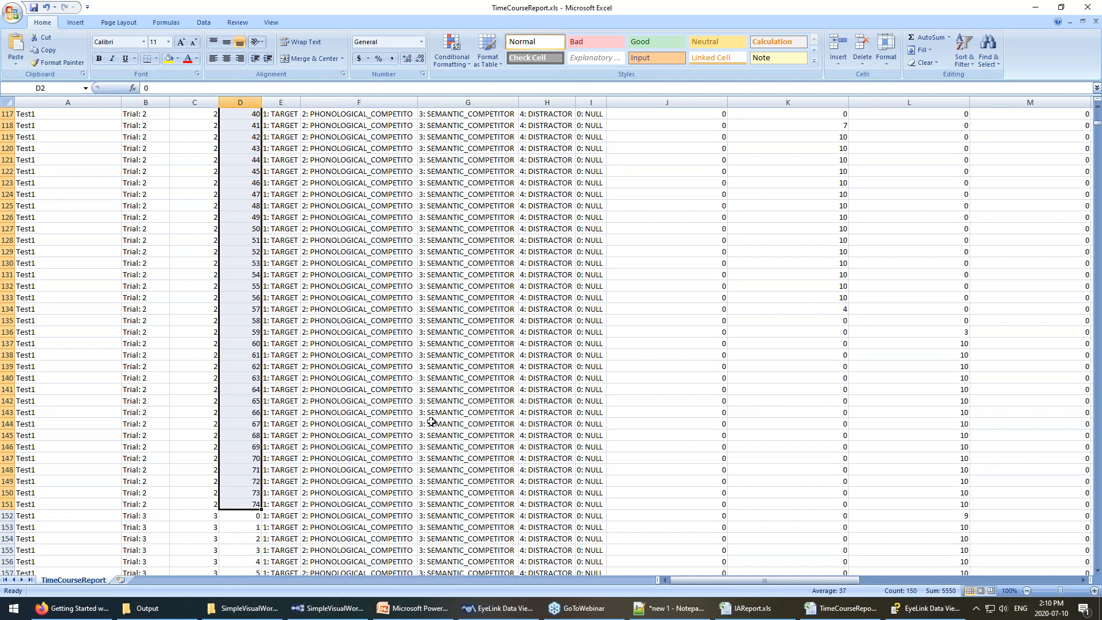
scroll(430, 415, up, 20)
scroll(264, 177, up, 13)
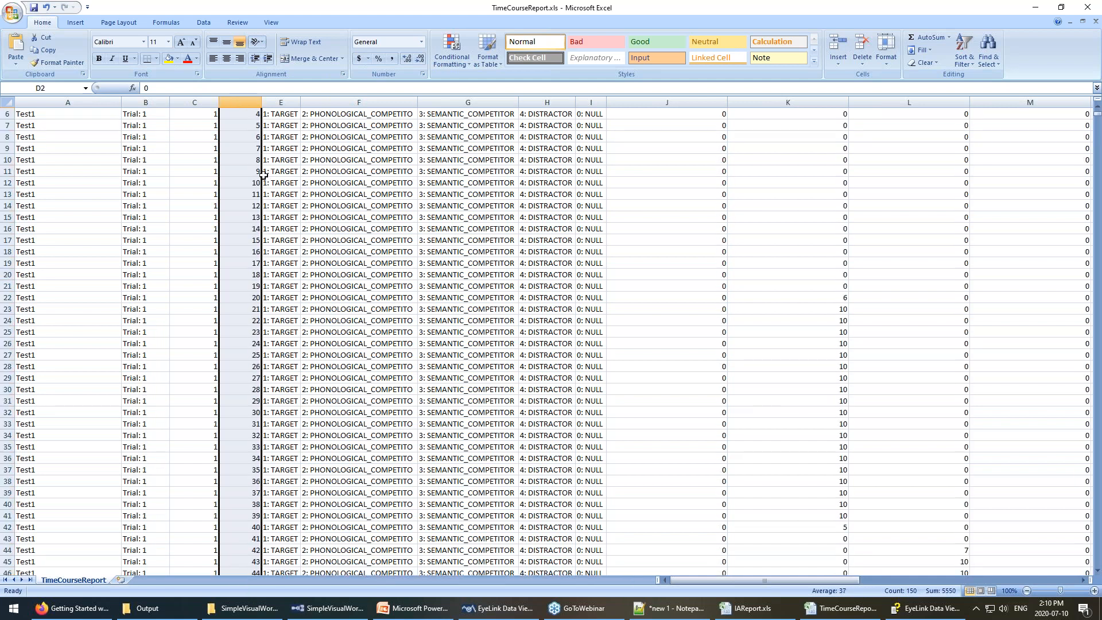
click(639, 115)
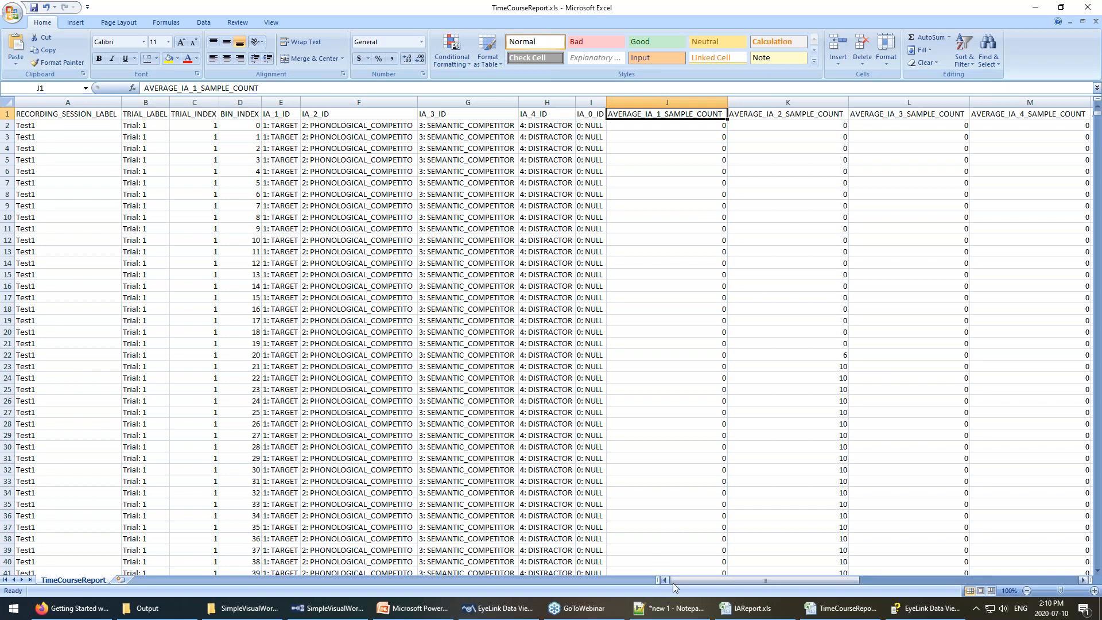
drag(699, 577, 753, 572)
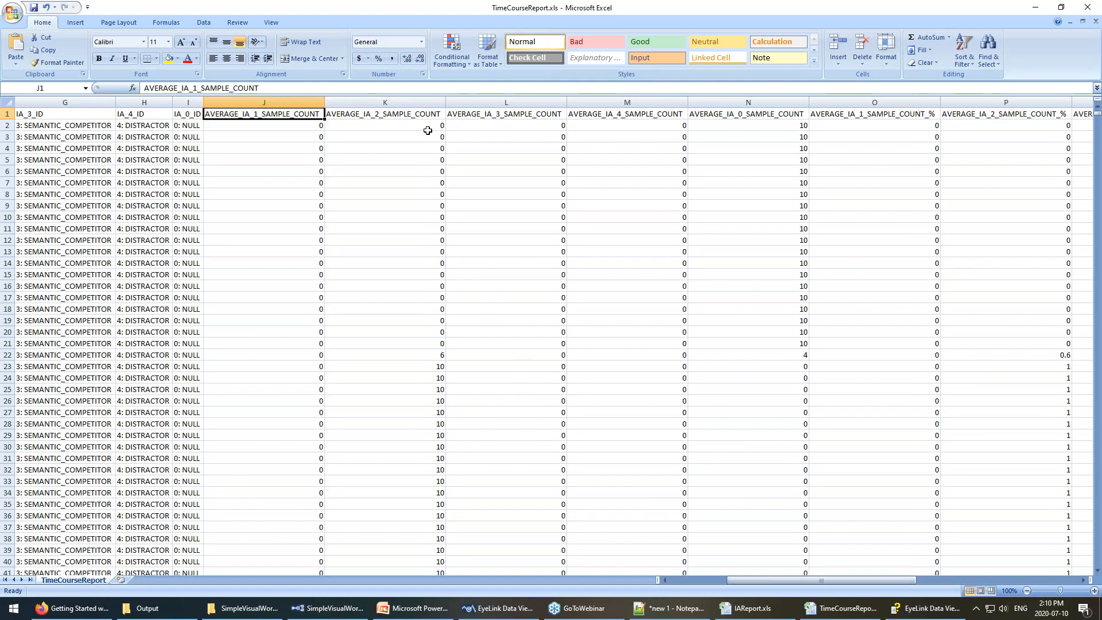
drag(778, 125, 769, 346)
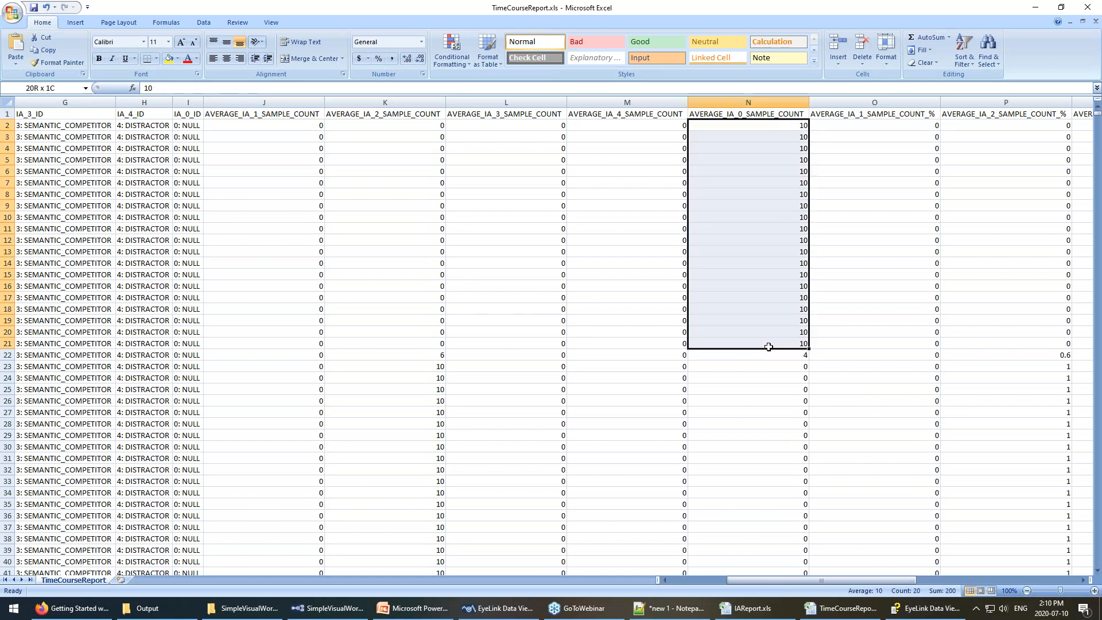
drag(768, 347, 769, 350)
scroll(431, 384, down, 3)
scroll(567, 507, up, 3)
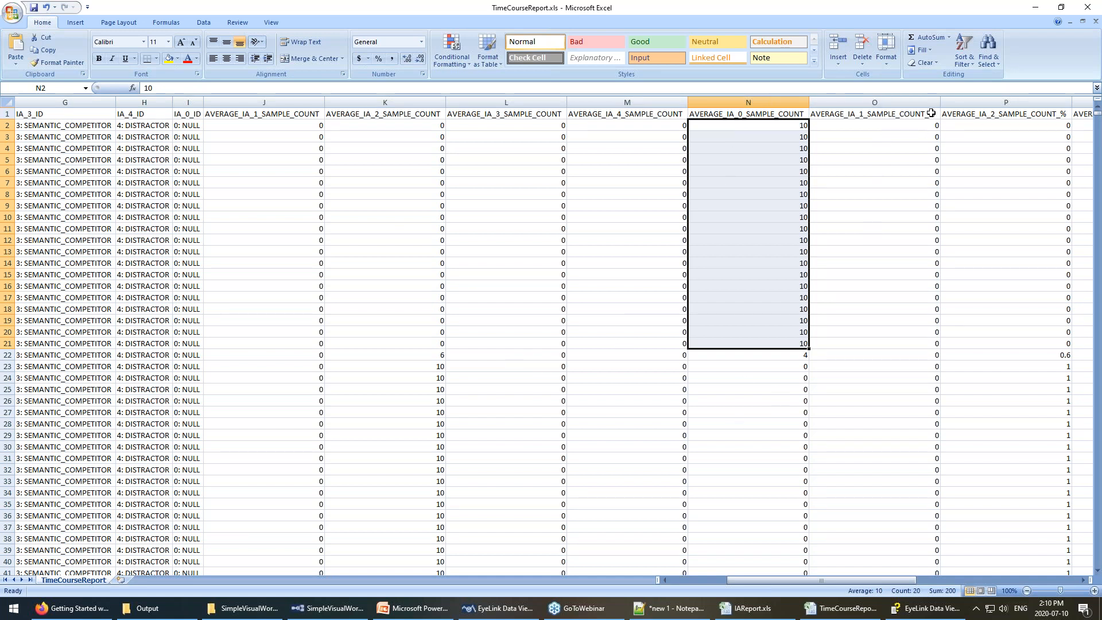
drag(772, 580, 834, 577)
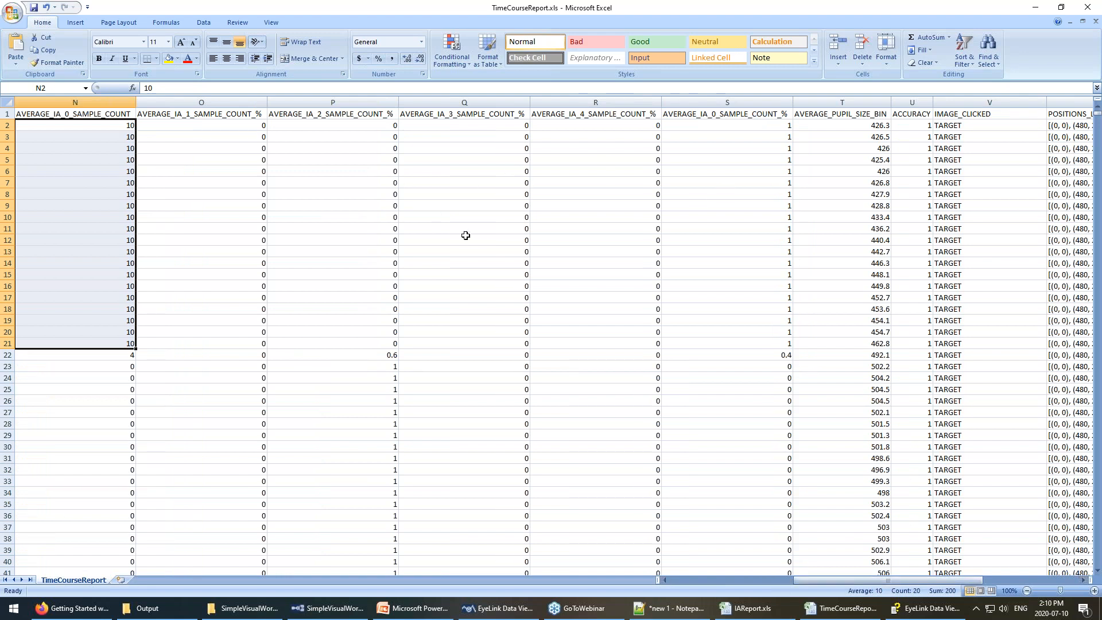
click(386, 357)
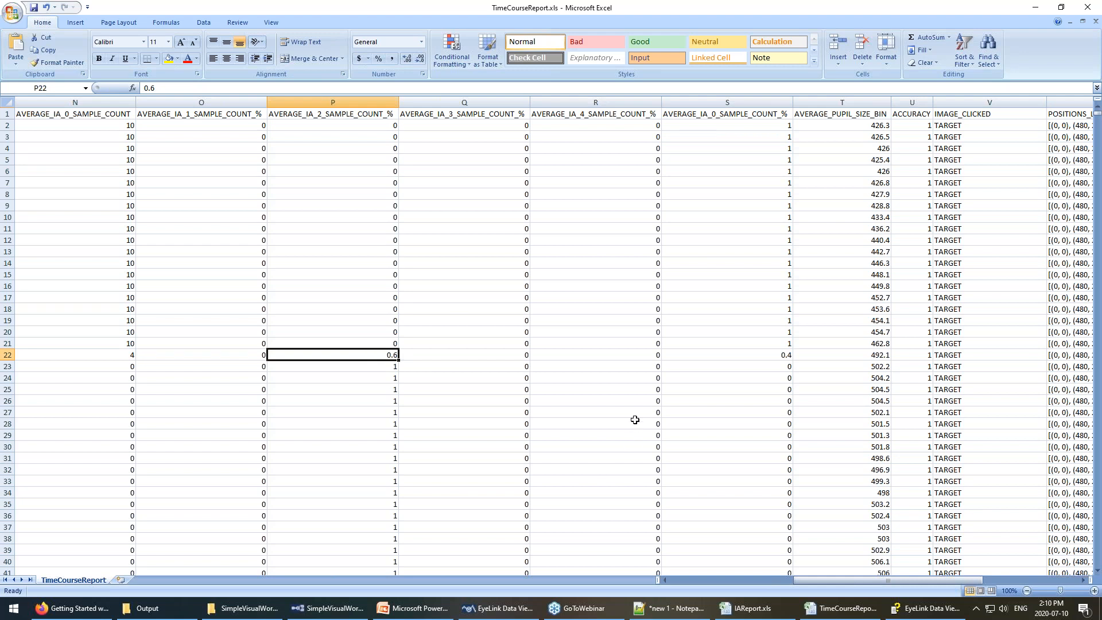
scroll(635, 425, down, 1)
scroll(786, 436, up, 1)
drag(882, 127, 886, 423)
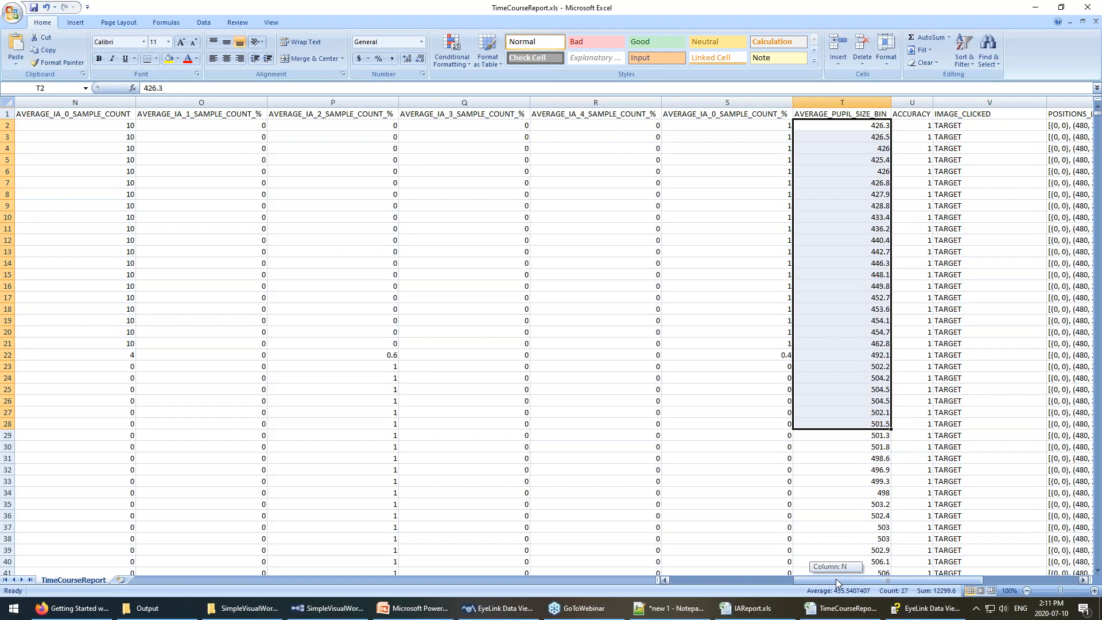
scroll(811, 559, right, 5)
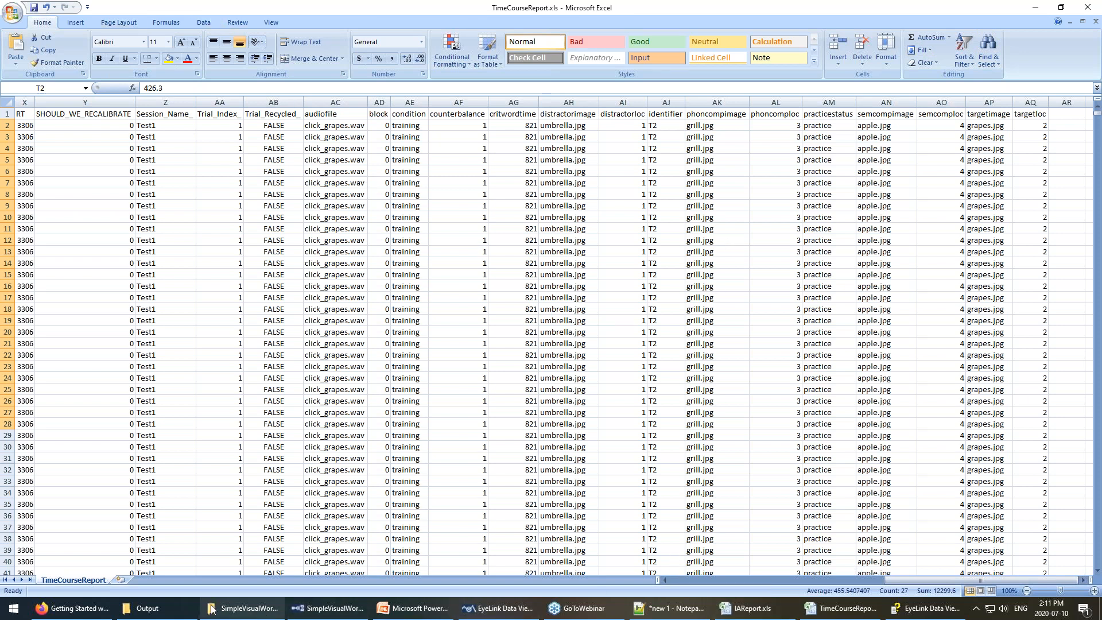
click(172, 609)
Open TimeCourseReport_Collapsed.xls in Excel despite the file-format warning.
click(277, 153)
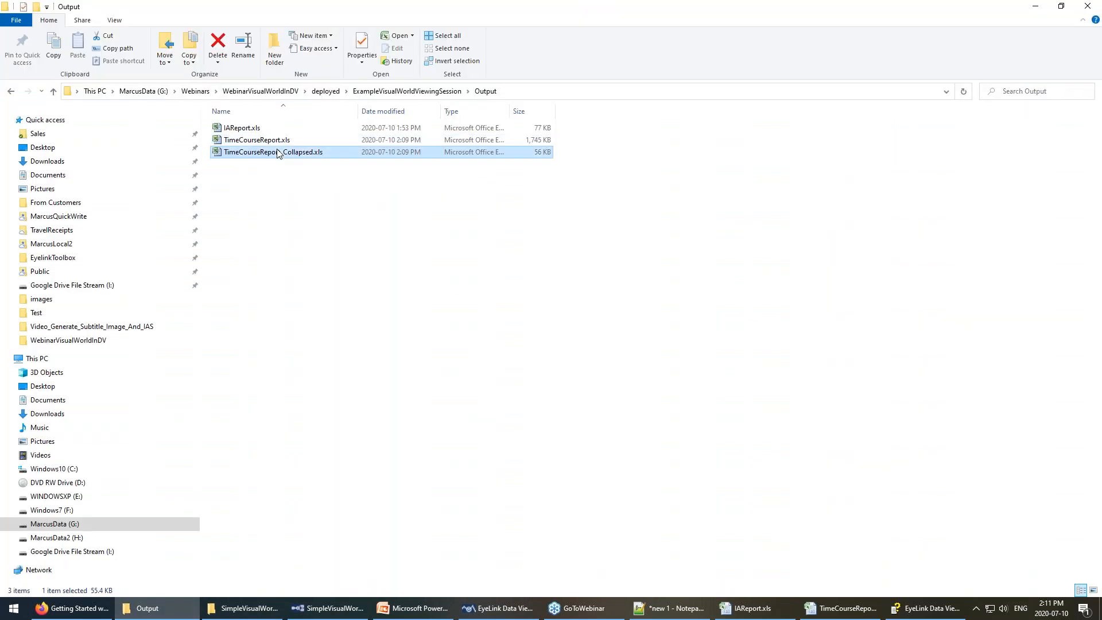
double_click(277, 152)
click(504, 335)
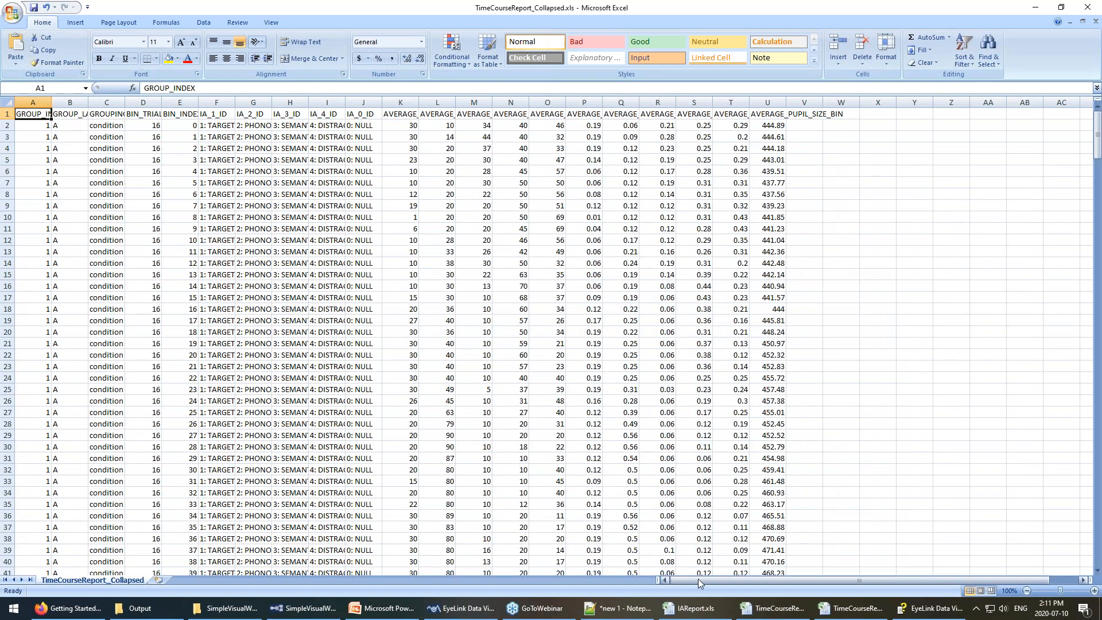
Select the group A labels in column B, checking that group A ends at bin 74.
click(76, 125)
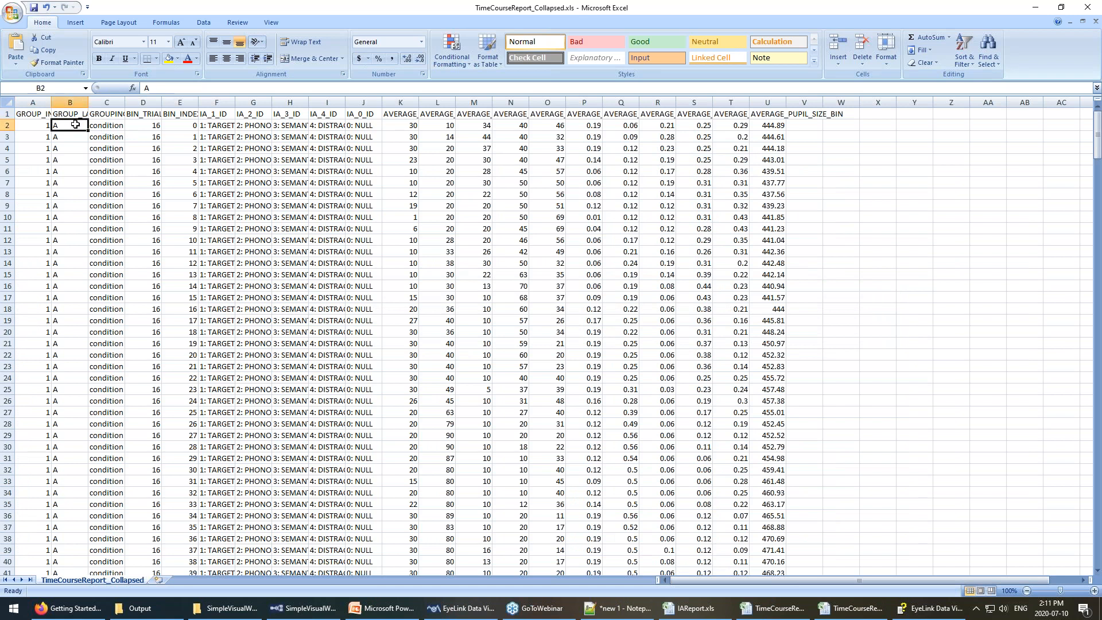
drag(77, 139, 70, 470)
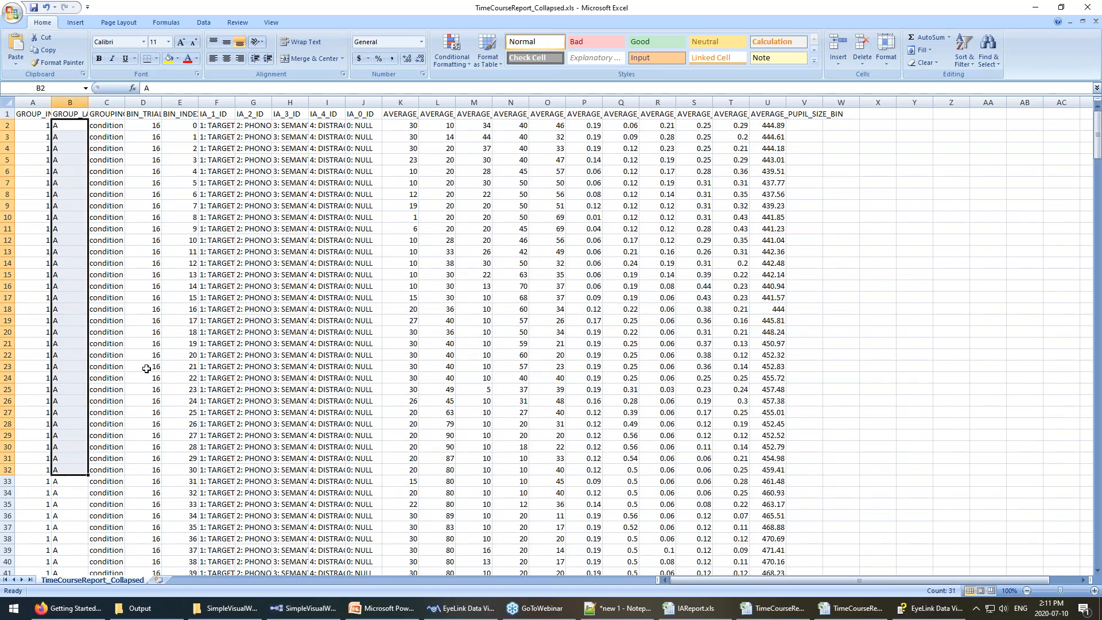
scroll(146, 369, down, 17)
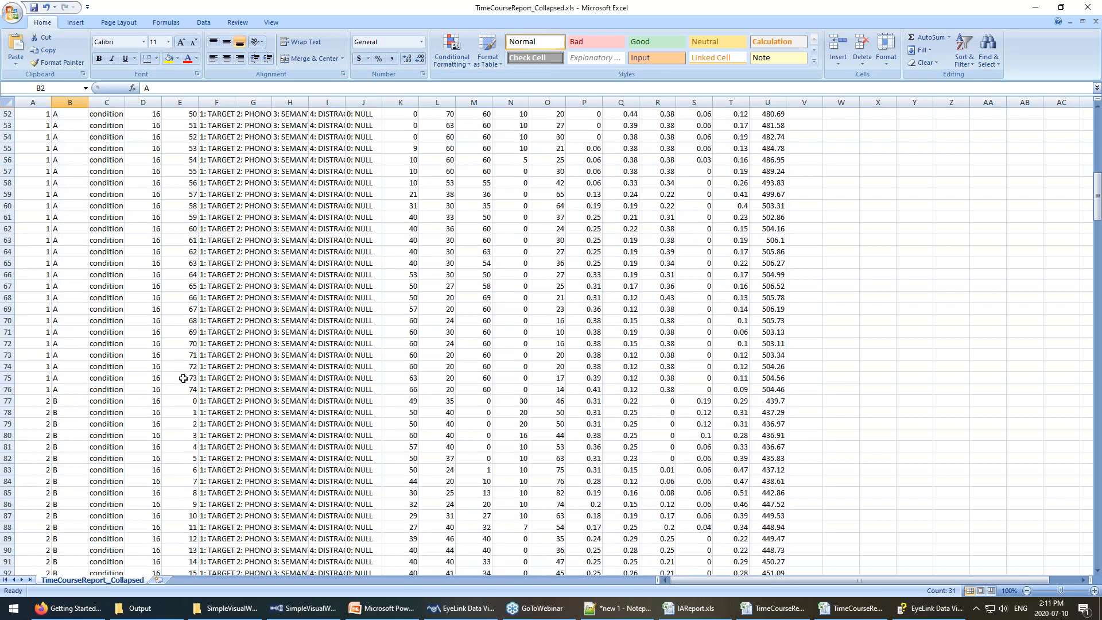
click(182, 390)
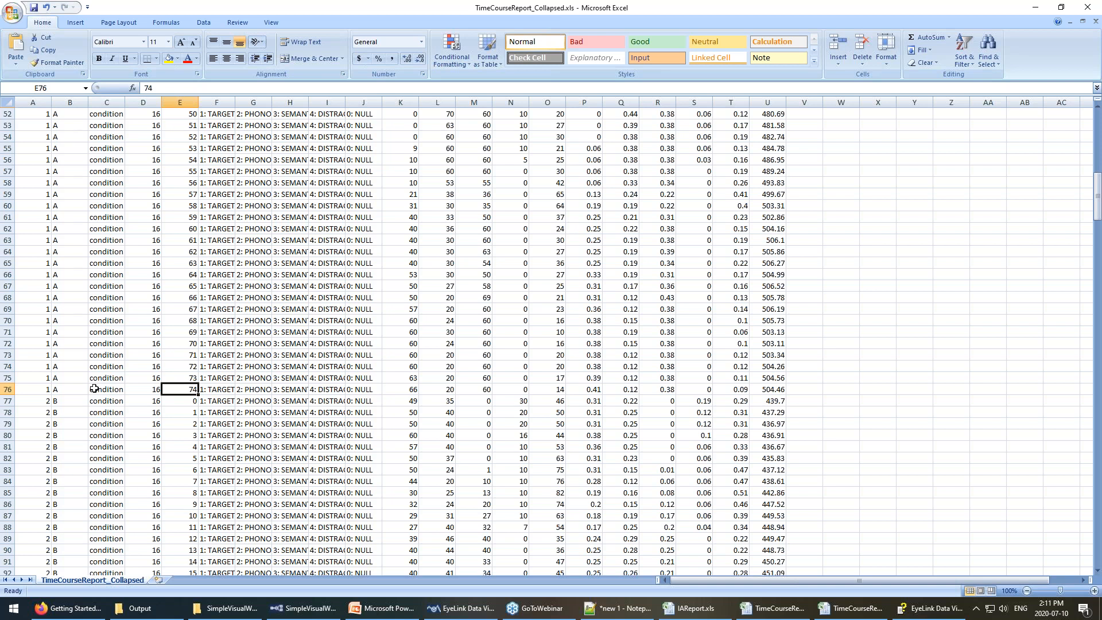
drag(68, 390, 70, 366)
drag(78, 309, 82, 86)
Select the group B rows and their bin indexes from E77 down, then select the entire worksheet.
scroll(119, 493, down, 6)
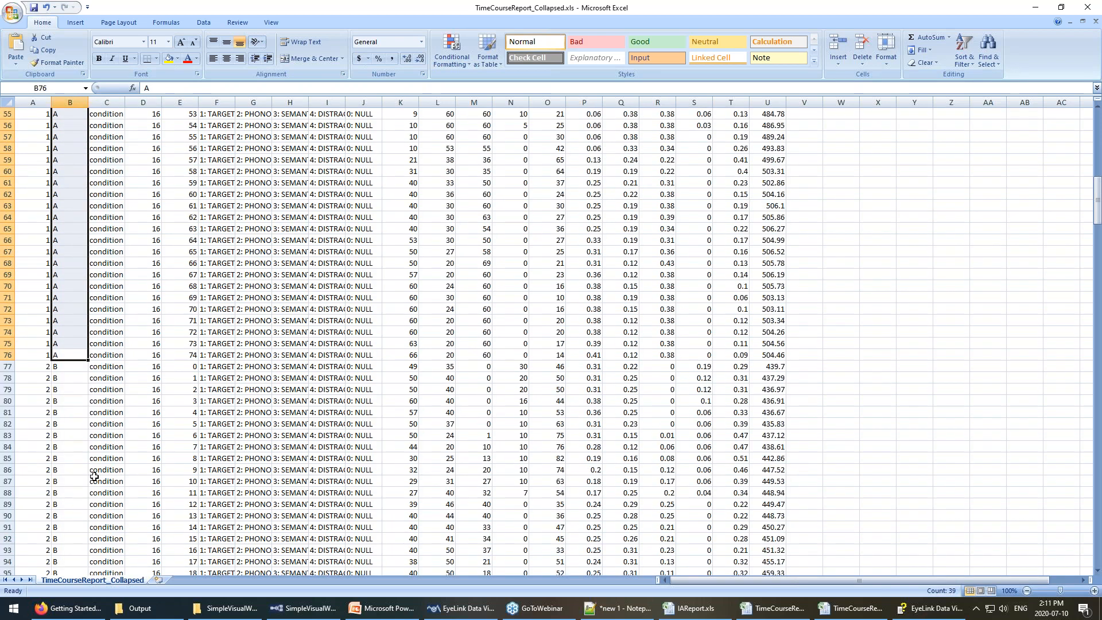
scroll(119, 492, down, 3)
drag(66, 263, 109, 504)
drag(185, 264, 178, 572)
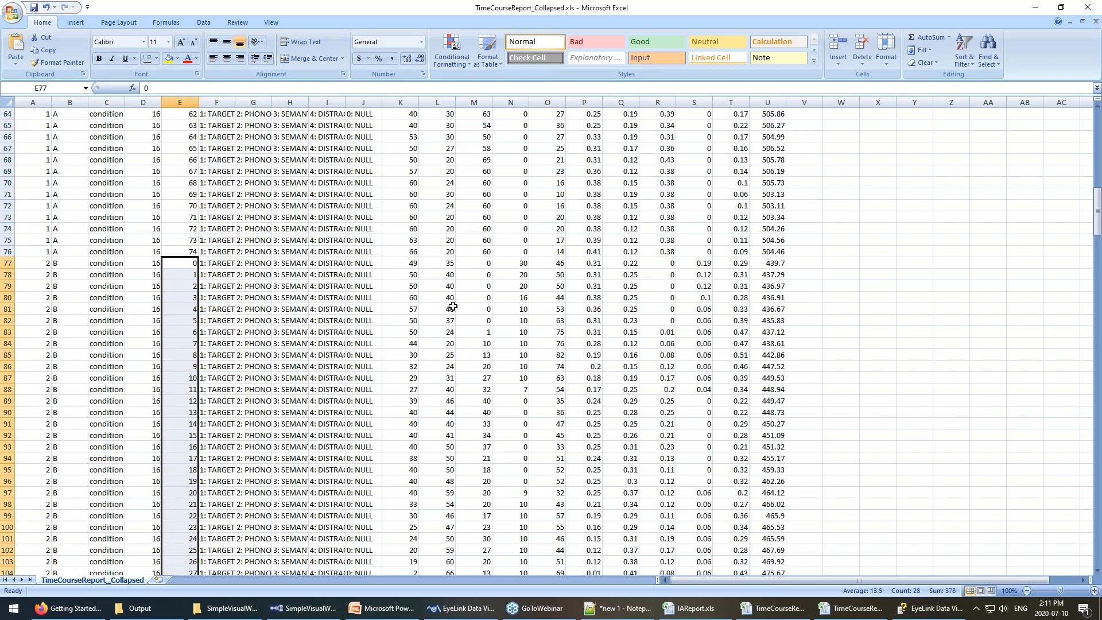
scroll(373, 241, up, 20)
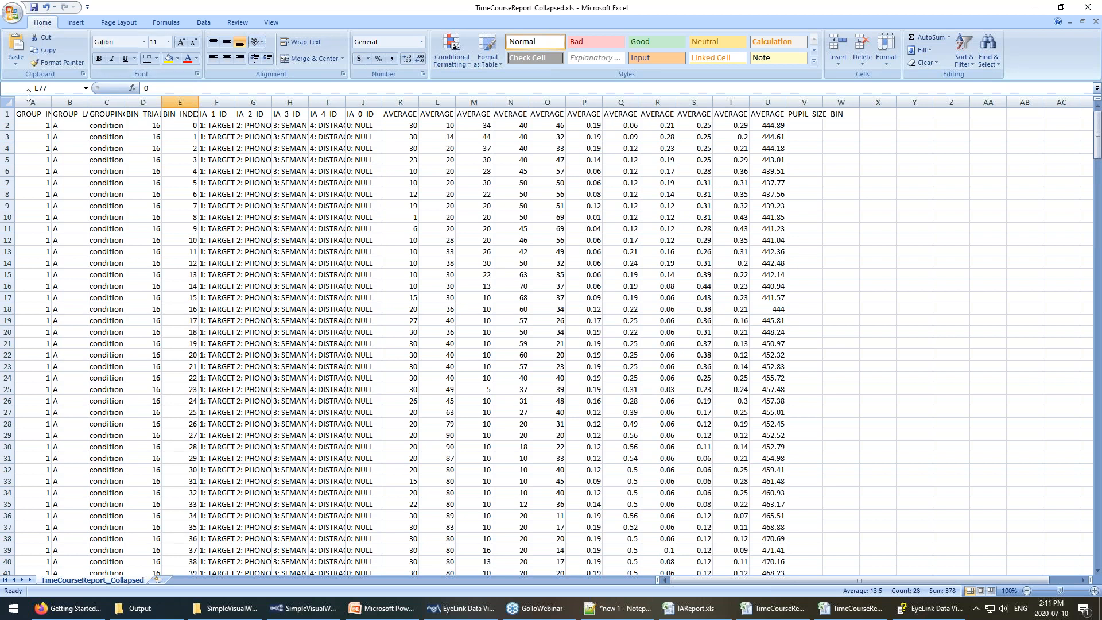
click(7, 102)
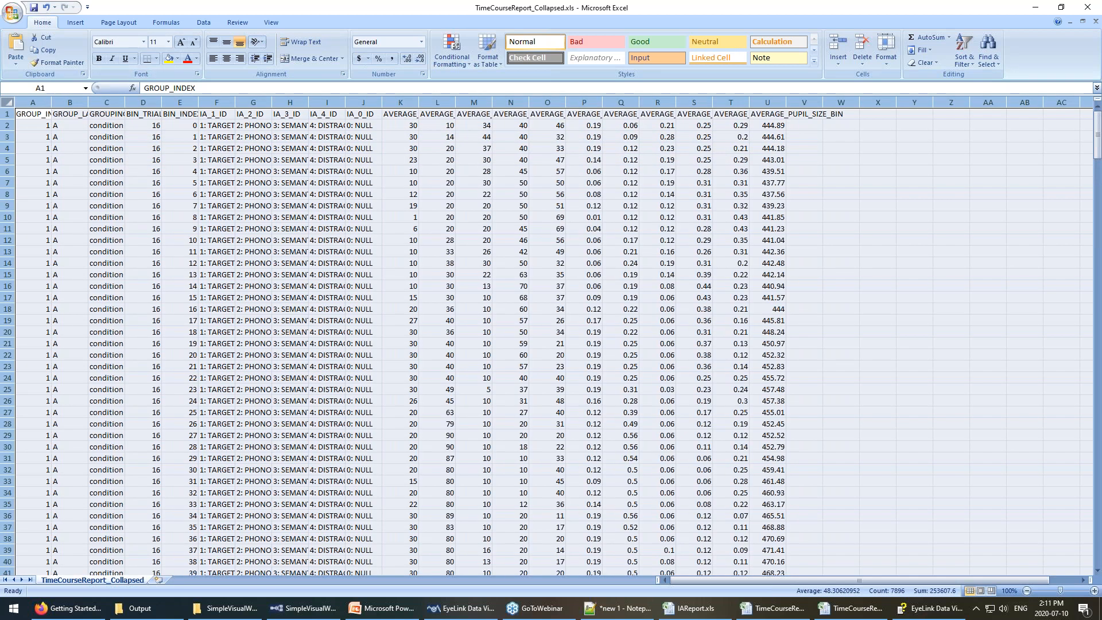
AutoFit all columns, then review the IA labels in columns F–I and the IA_1/IA_2 sample count columns.
double_click(52, 102)
mouse_move(790, 581)
mouse_down()
mouse_move(874, 576)
mouse_move(794, 576)
mouse_up()
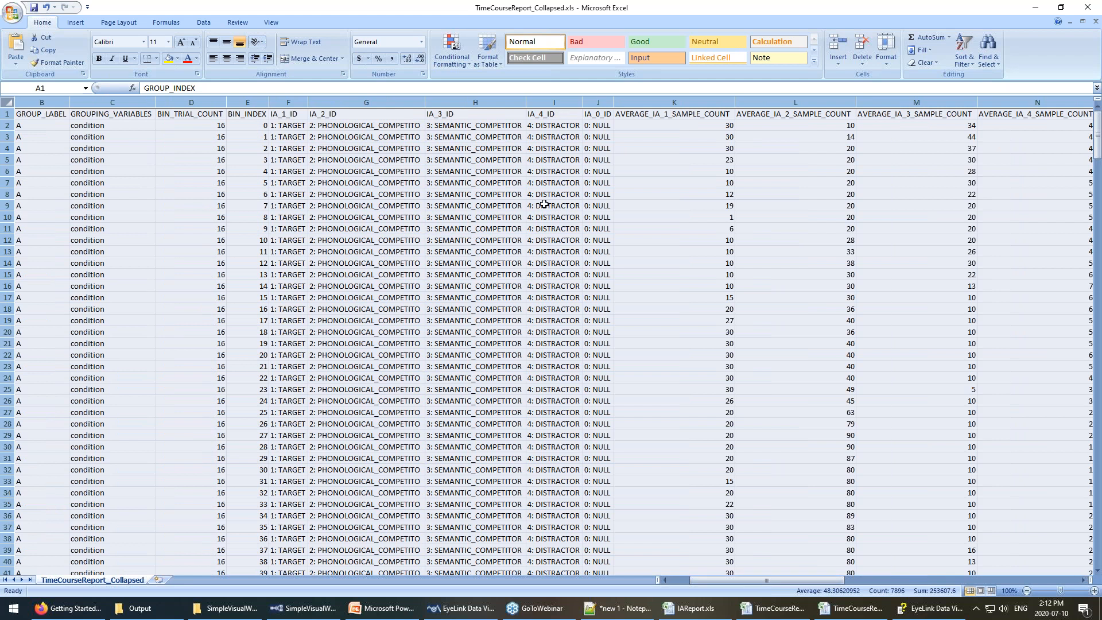
click(296, 127)
drag(296, 127, 296, 161)
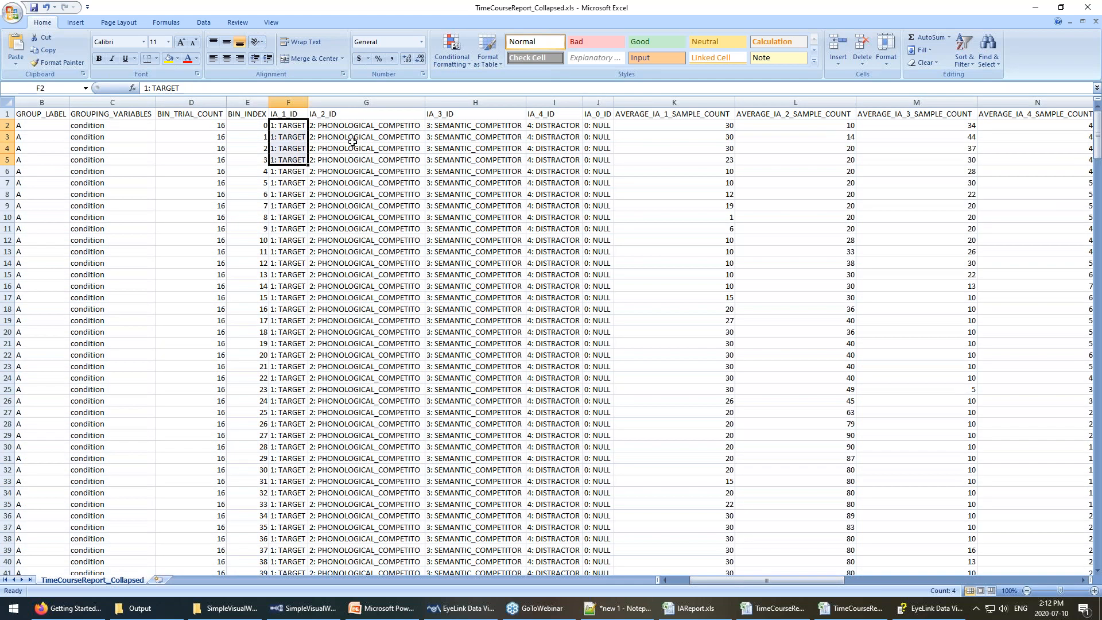
drag(351, 126, 355, 170)
drag(500, 124, 503, 164)
drag(562, 126, 561, 172)
click(681, 116)
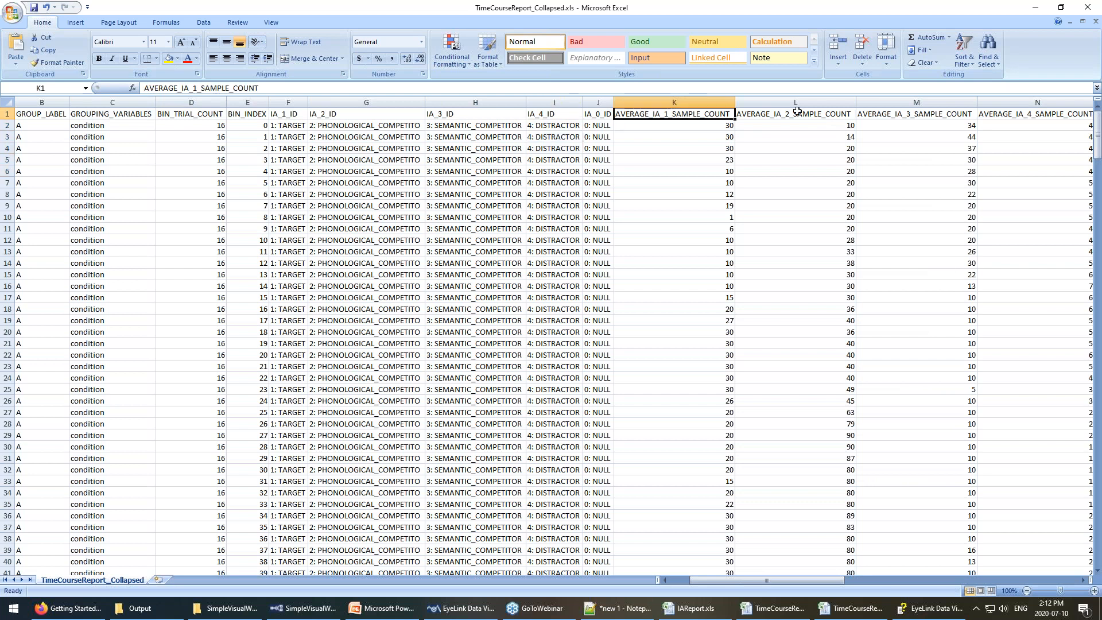
click(784, 114)
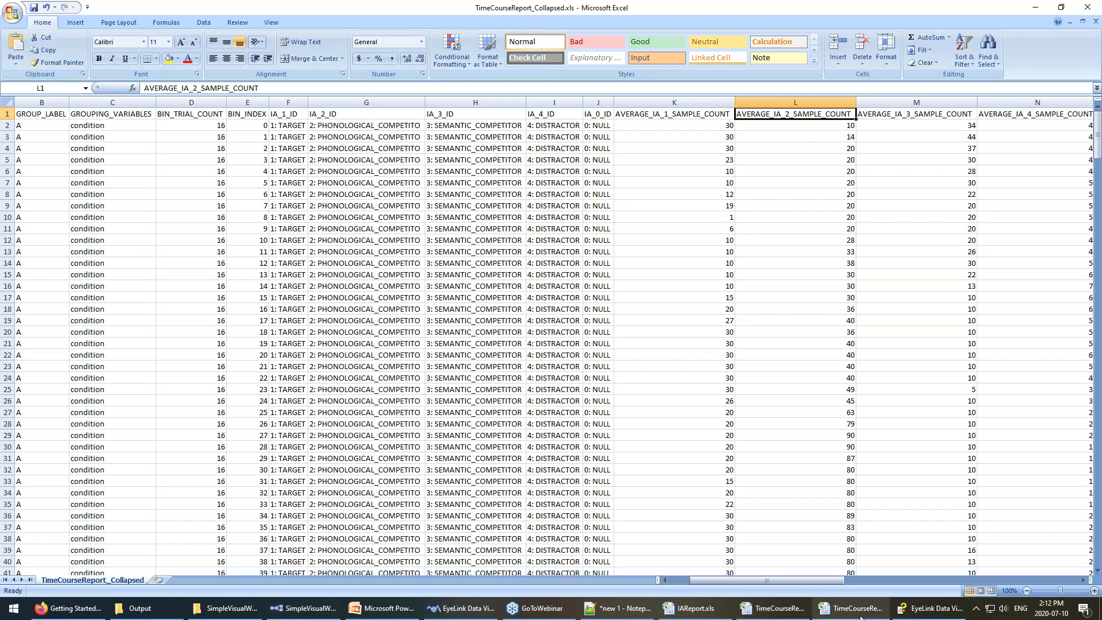
click(623, 608)
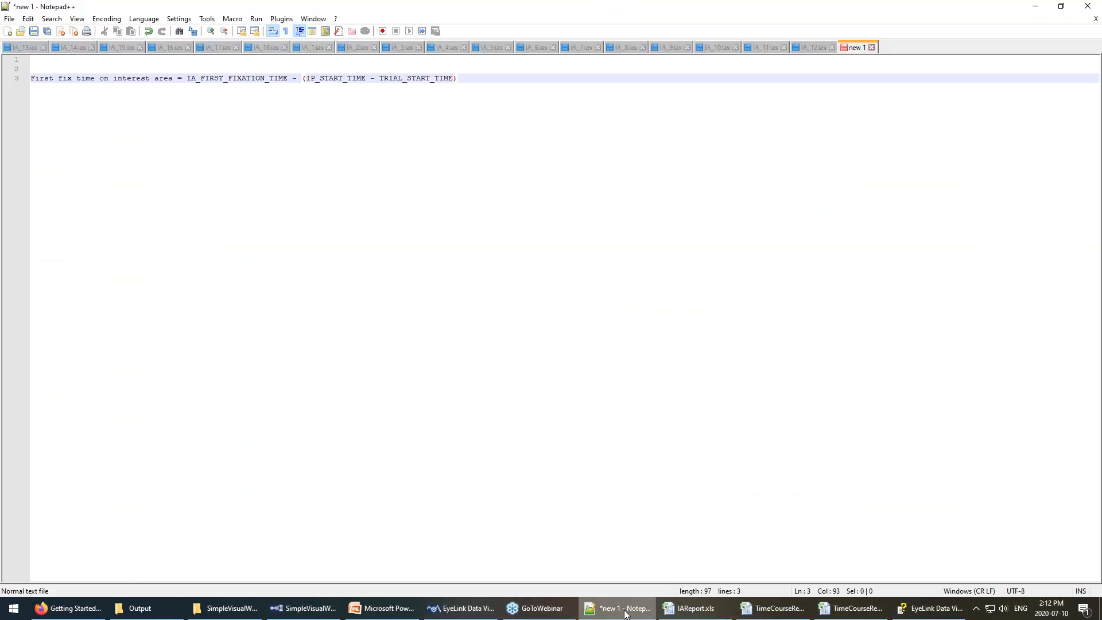
key(Return)
key(Return)
key(Return)
key(Return)
key(Return)
key(Return)
key(Return)
key(Return)
key(Return)
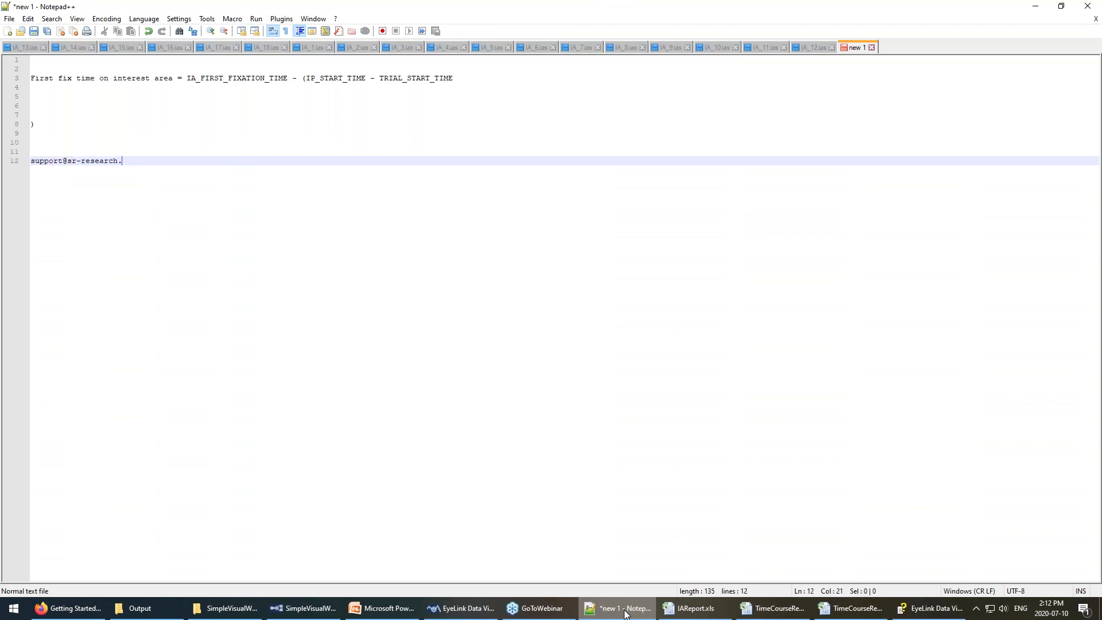
key(Return)
key(Return)
text(www)
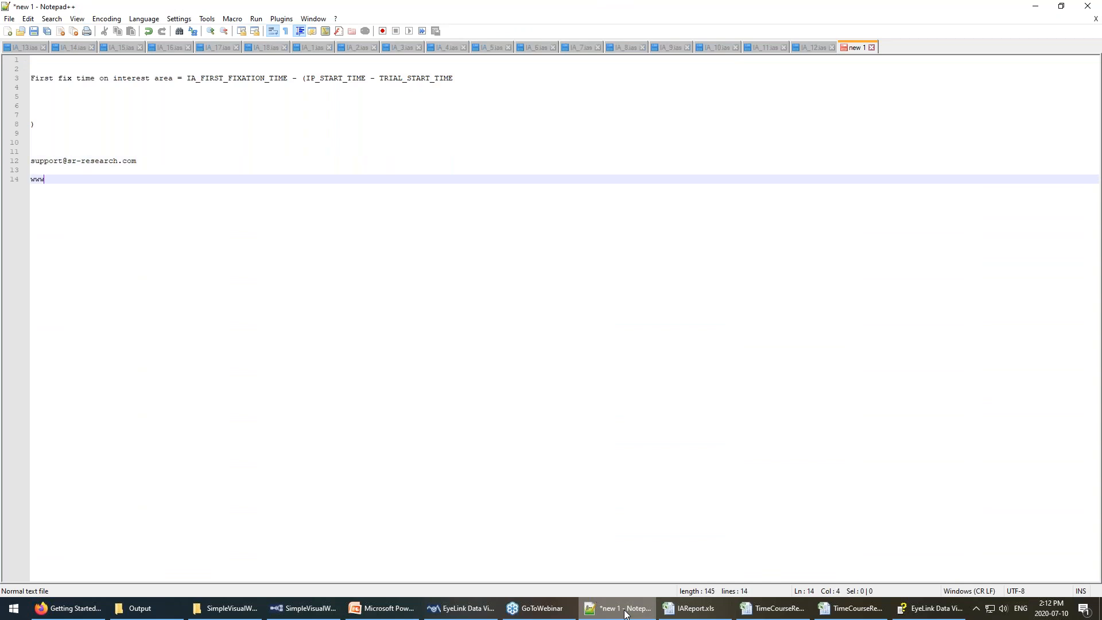
text(.sr-support.co)
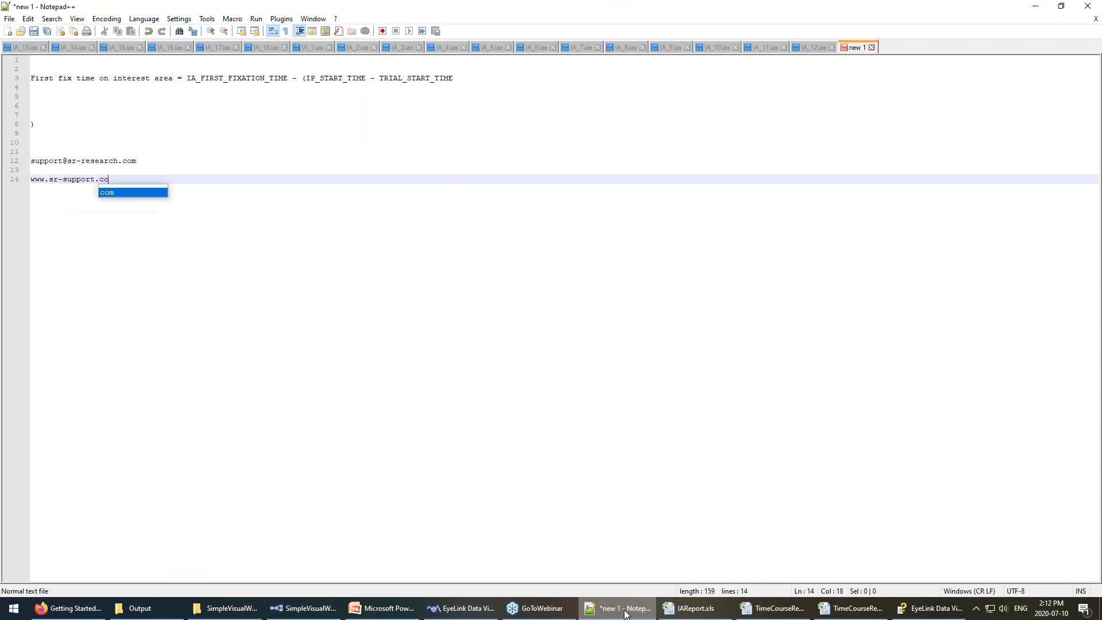
text(m)
key(Return)
key(Return)
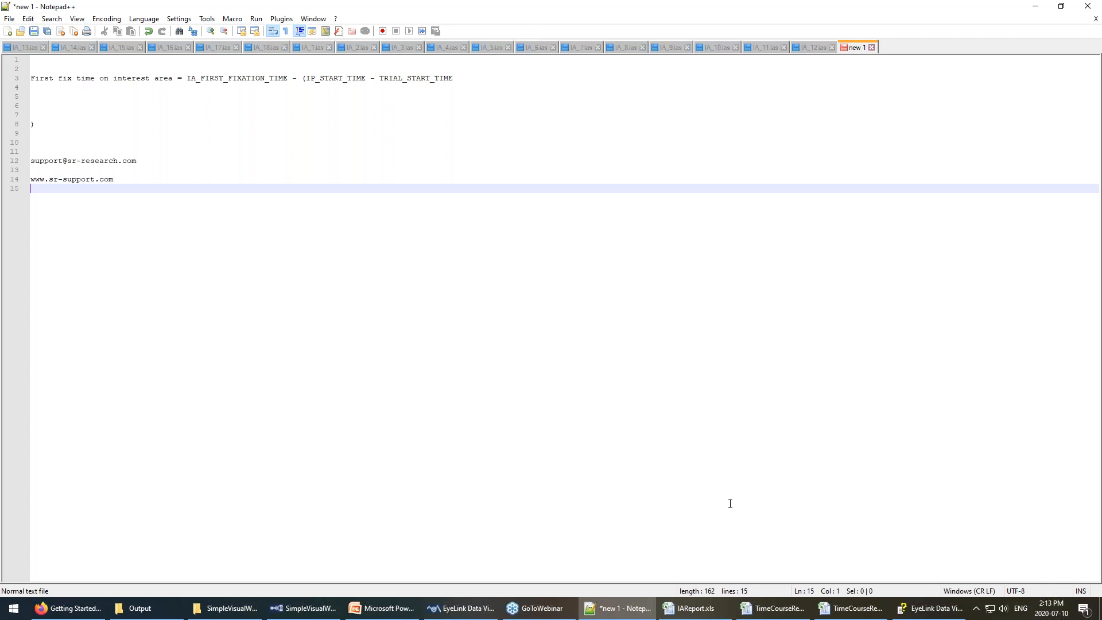
click(1097, 43)
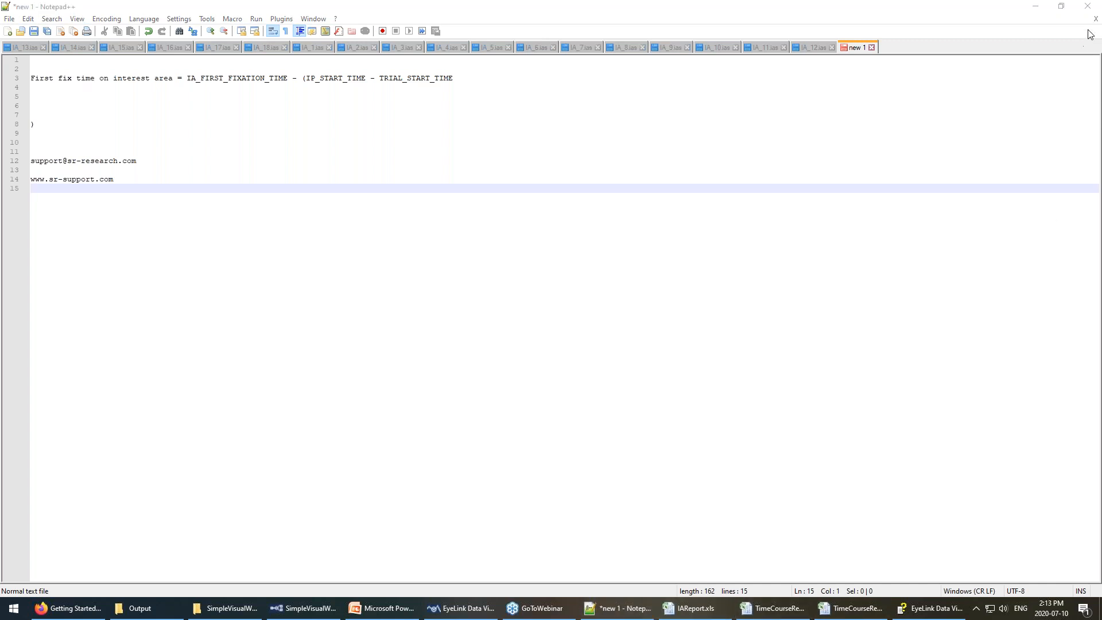